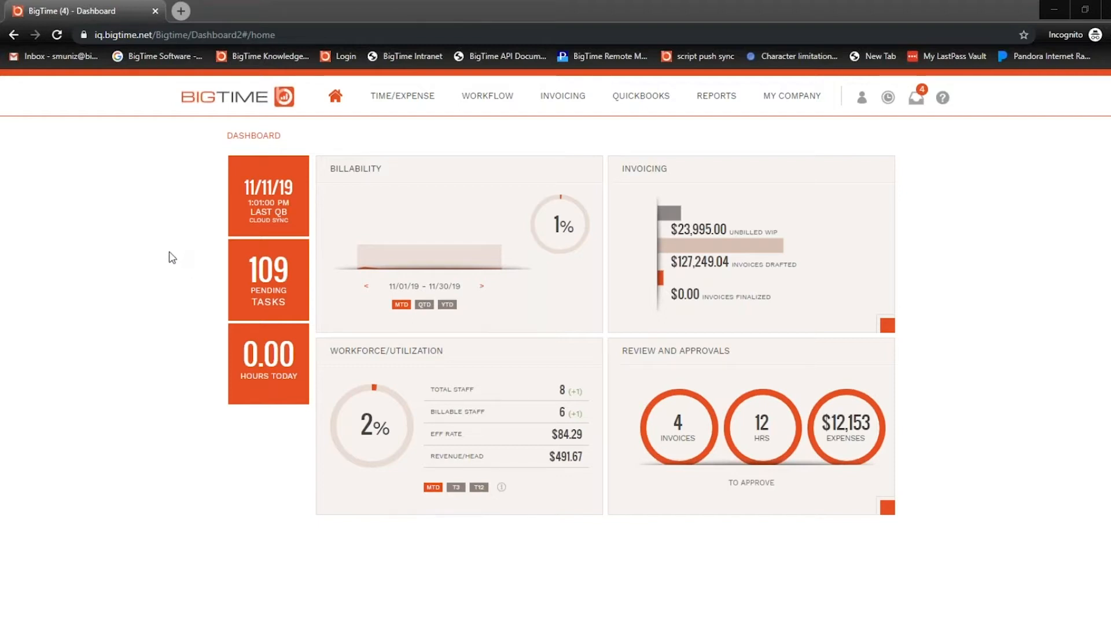
Step: Open the invoicing overview and switch its invoice tile from drafts to finals
mouse_move(538, 107)
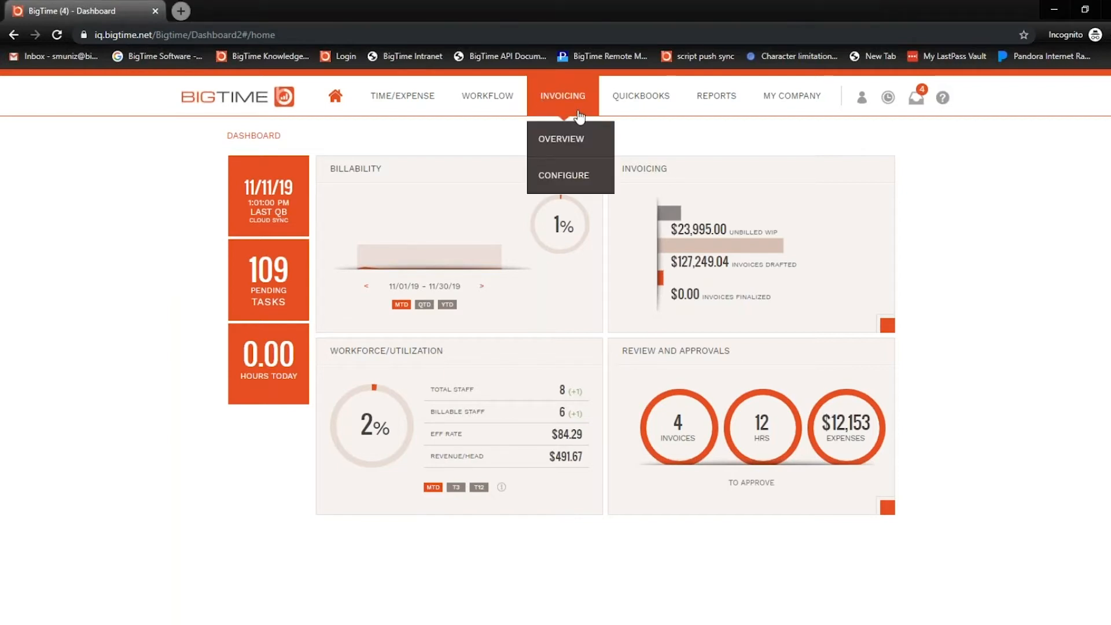
click(572, 150)
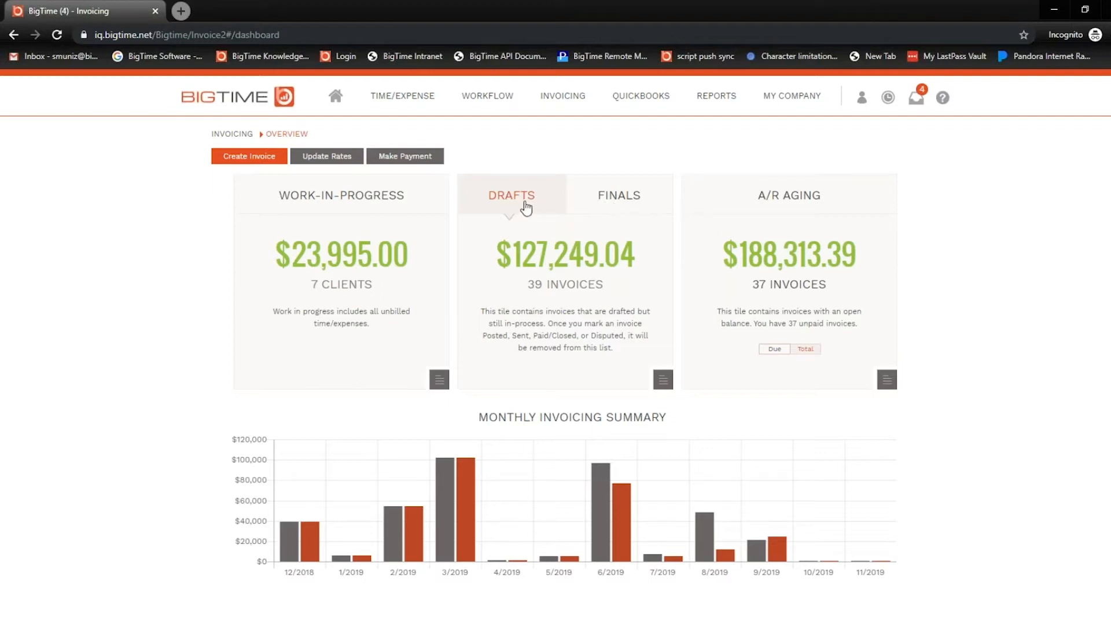
click(603, 206)
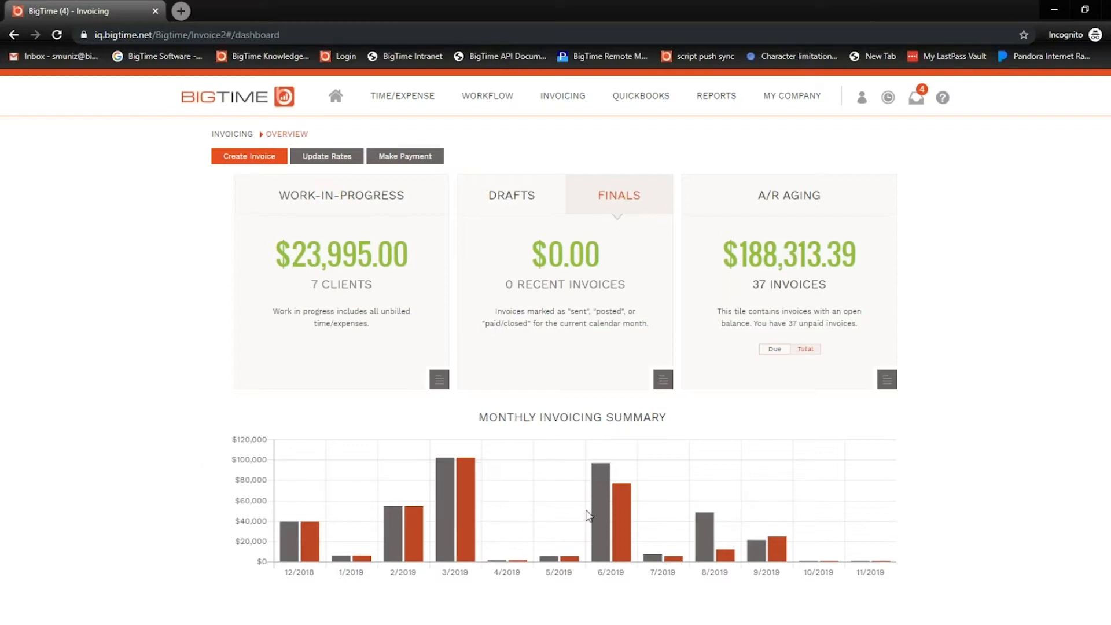
Step: View the 6/2019 invoice history from the monthly invoicing summary and return to the invoice control center
mouse_move(598, 524)
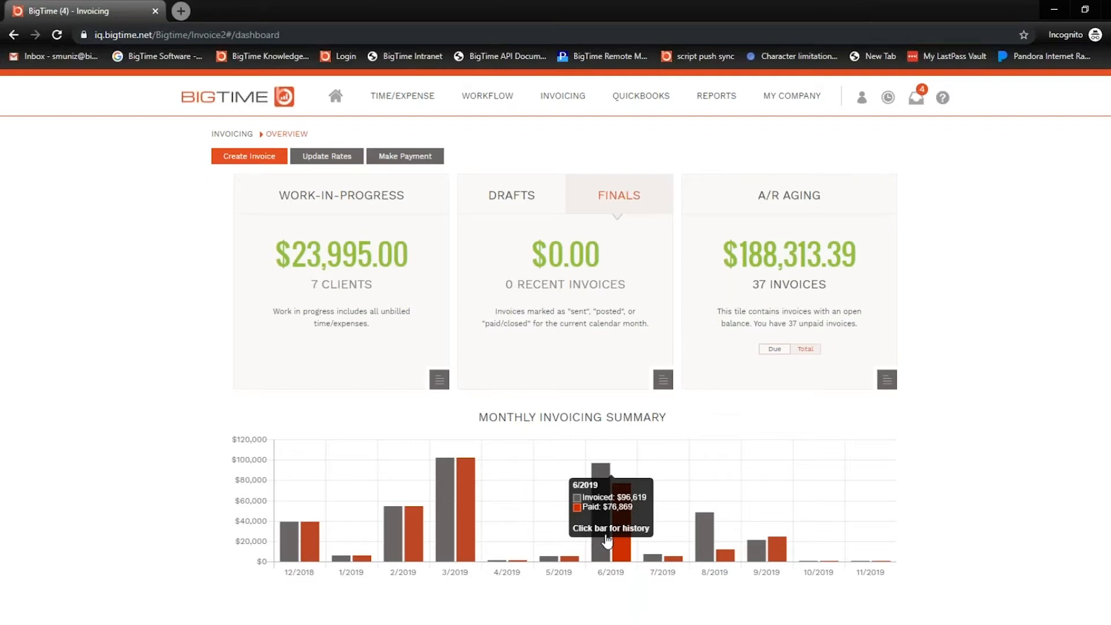
click(609, 546)
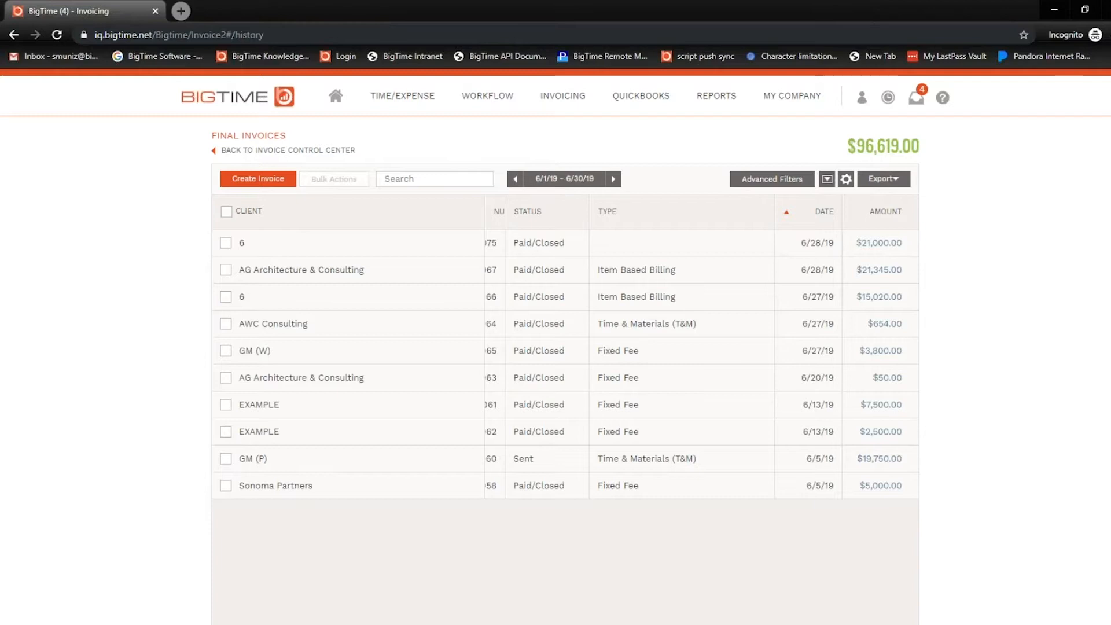
click(275, 151)
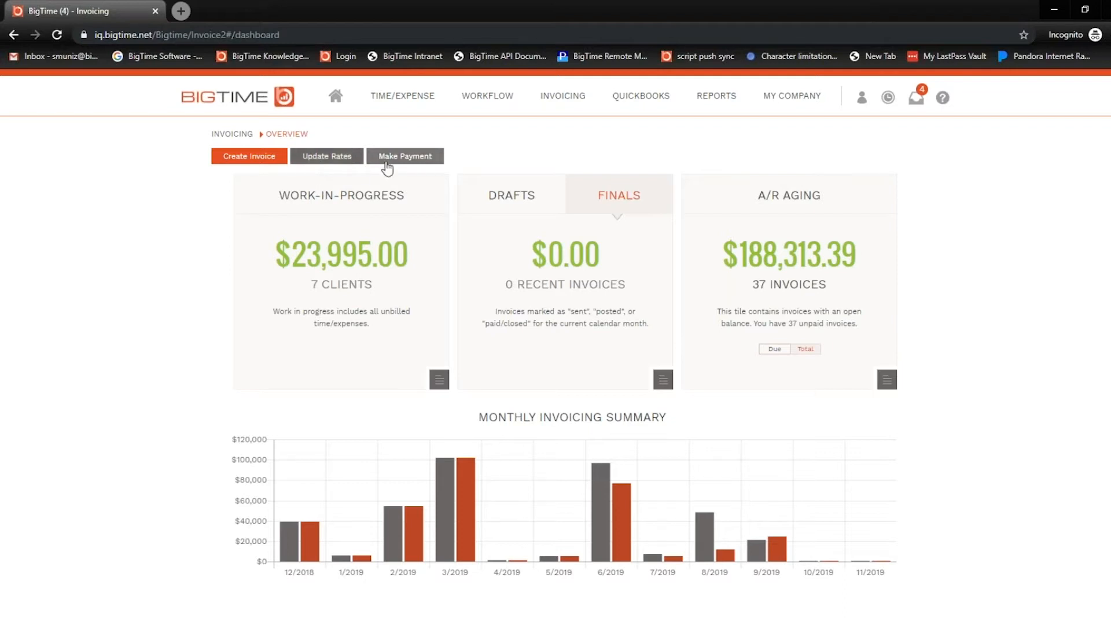
Step: Start a new payment and select Allocation Test 2 as its client
click(389, 165)
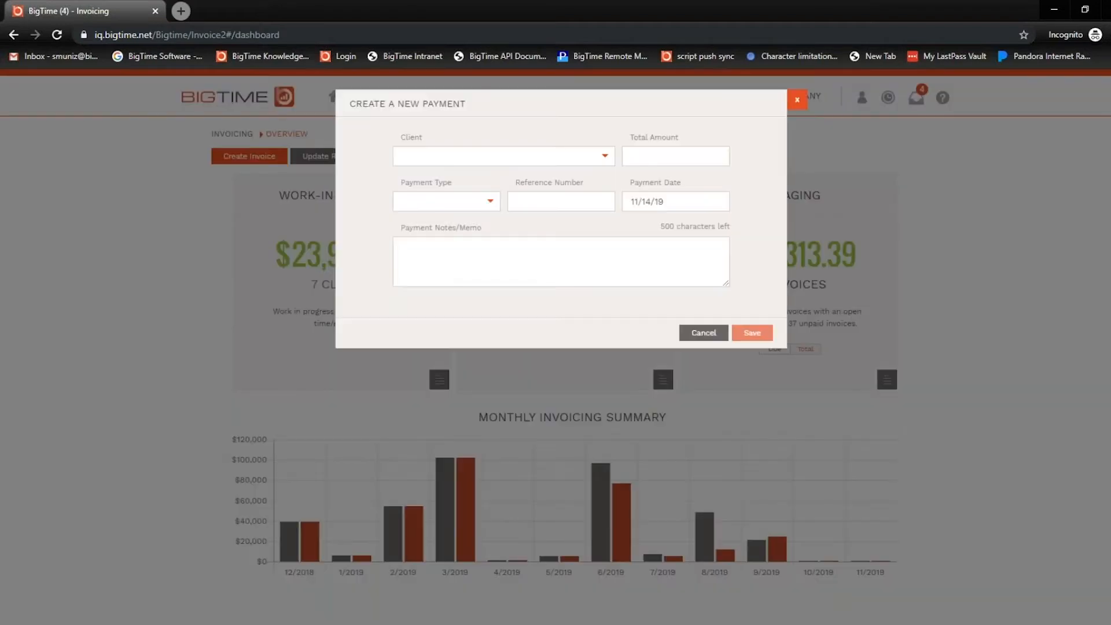
click(608, 157)
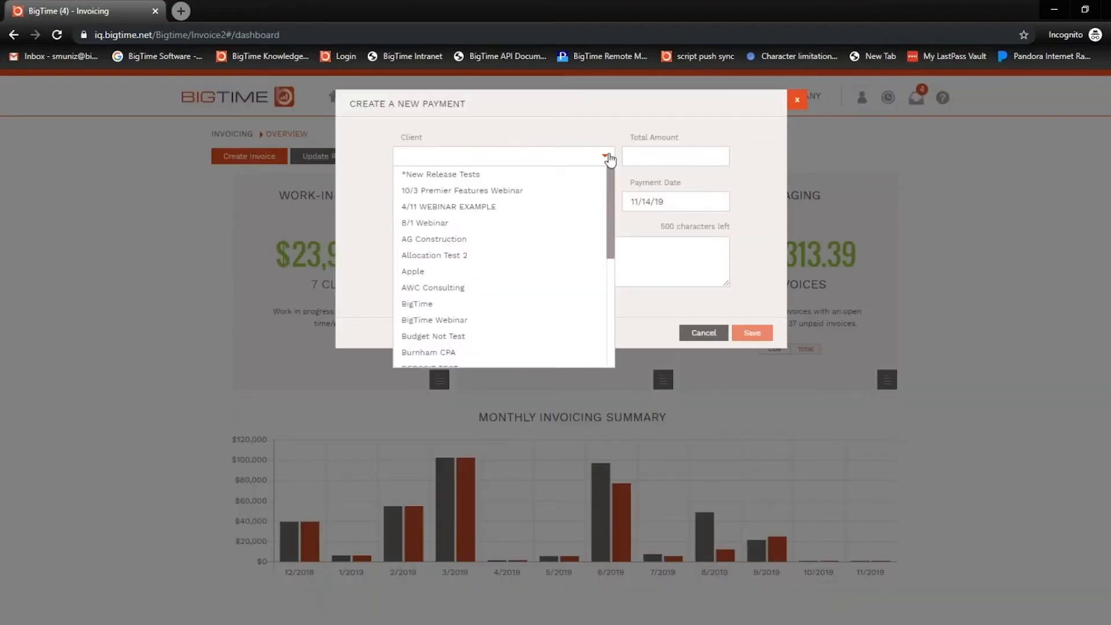
click(511, 256)
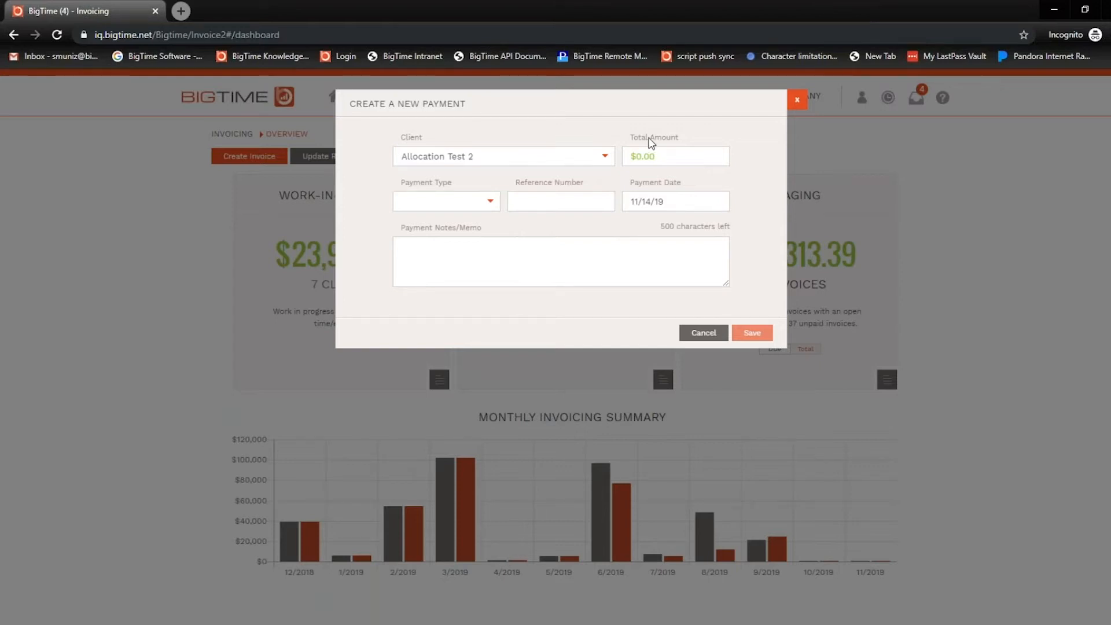
Step: Try AWC Consulting, BigTime and Burnham CPA in turn as the payment's client
click(602, 168)
click(503, 298)
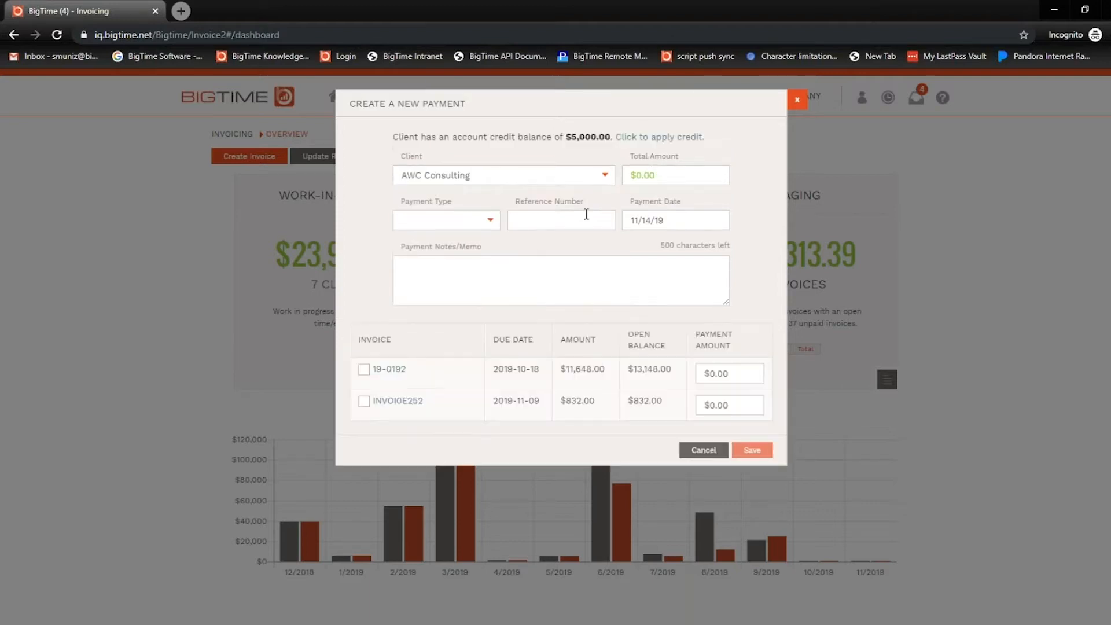
click(603, 174)
click(602, 176)
drag(566, 138, 612, 136)
click(588, 158)
click(601, 176)
click(472, 322)
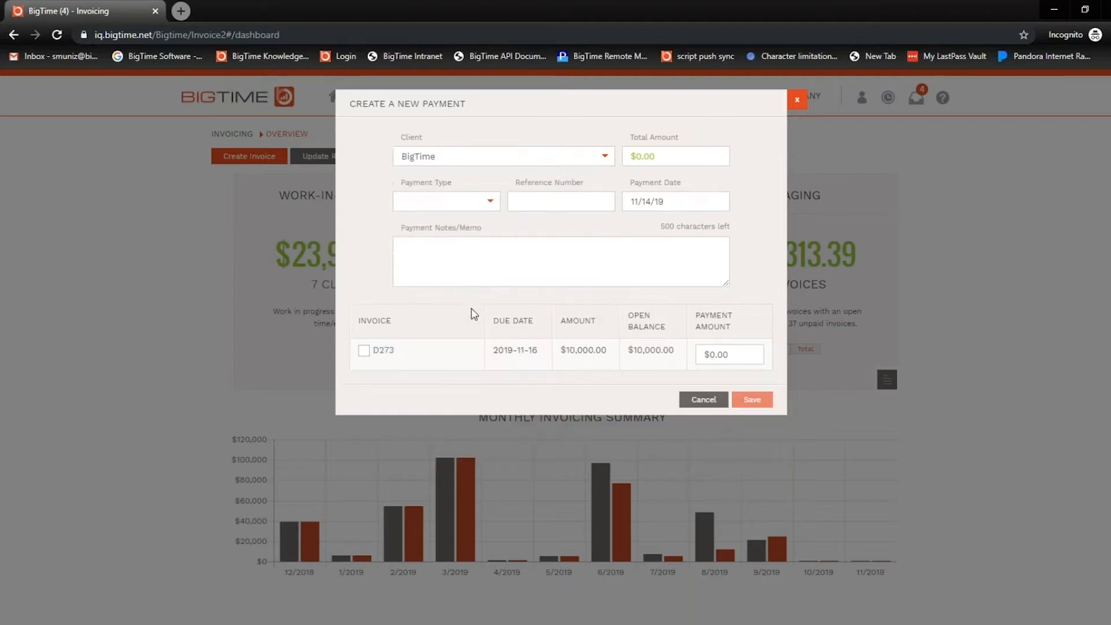
click(601, 157)
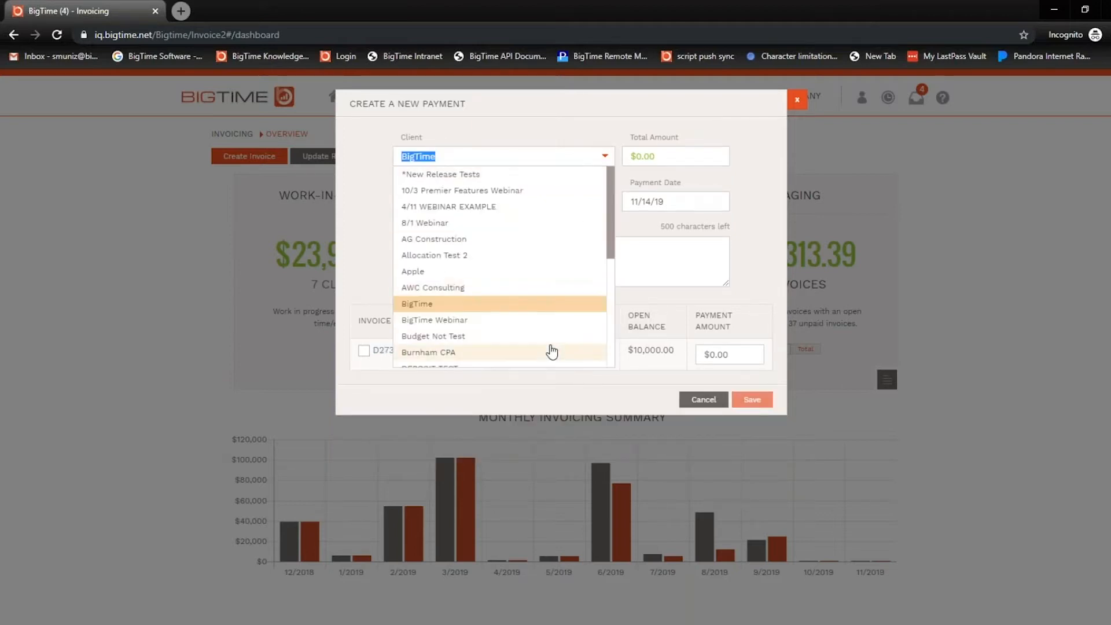
click(552, 351)
Step: Set the payment's client to Halloween Premier Webinar and its total amount to $500.00
click(604, 157)
scroll(555, 305, down, 3)
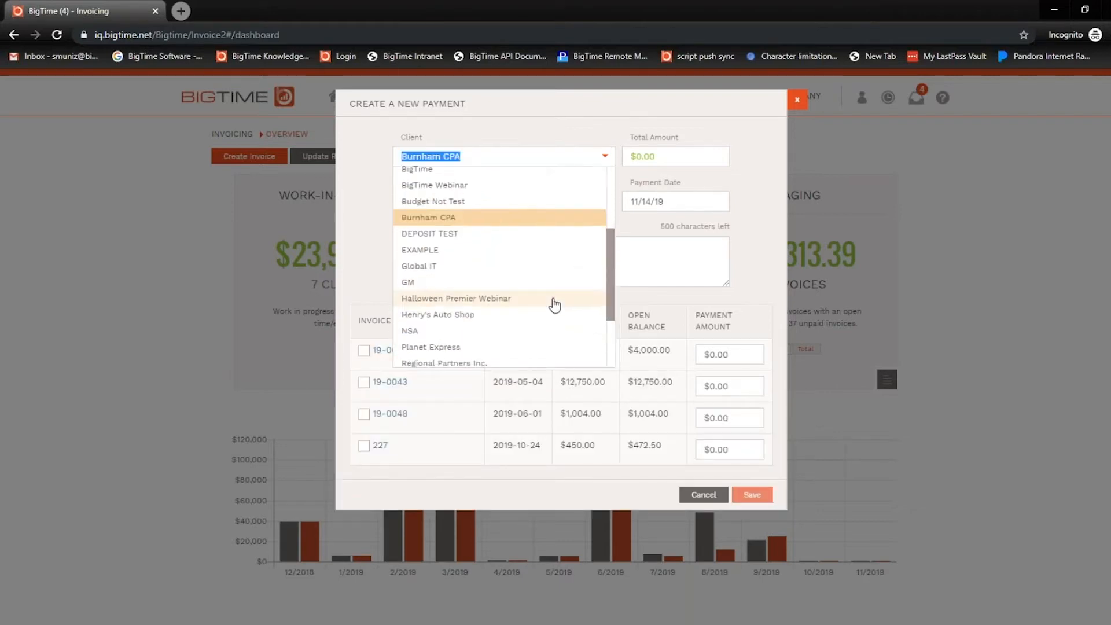
click(554, 304)
click(667, 156)
text(600)
Step: Set the payment type to Check and enter 12354 as the reference number
click(488, 202)
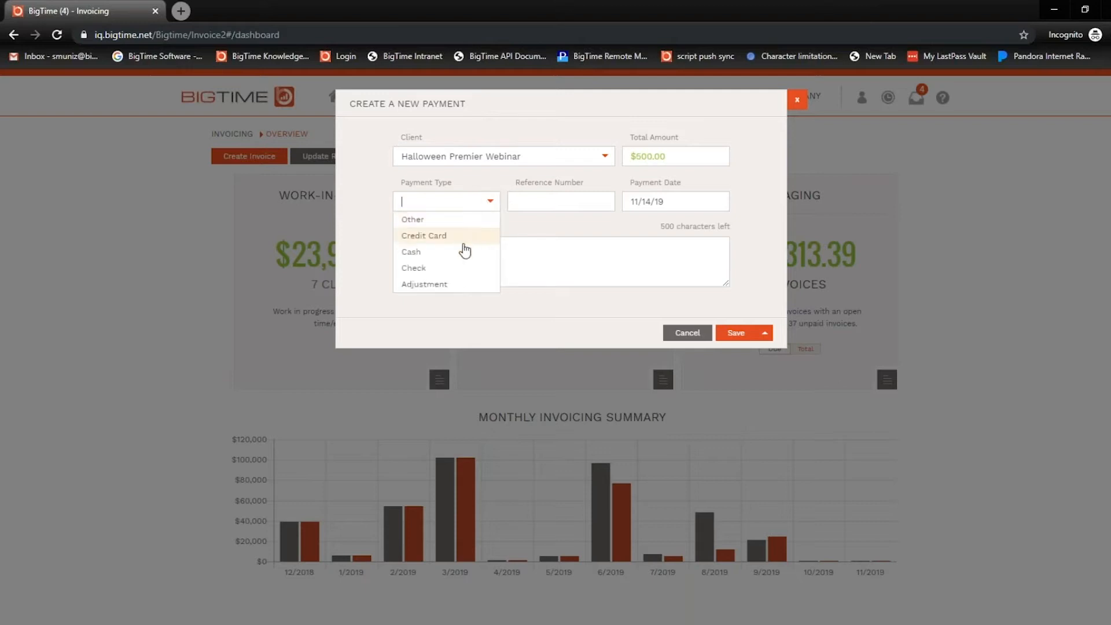
click(458, 265)
click(513, 196)
text(12354)
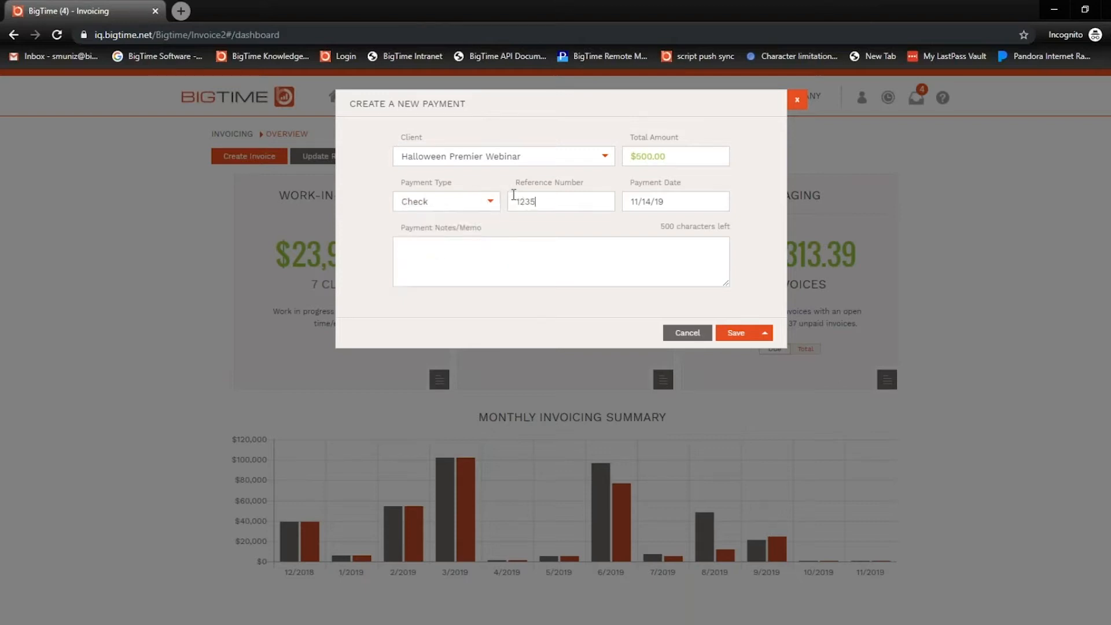
Step: Save the payment as a client credit balance and close the payment dialog
click(727, 335)
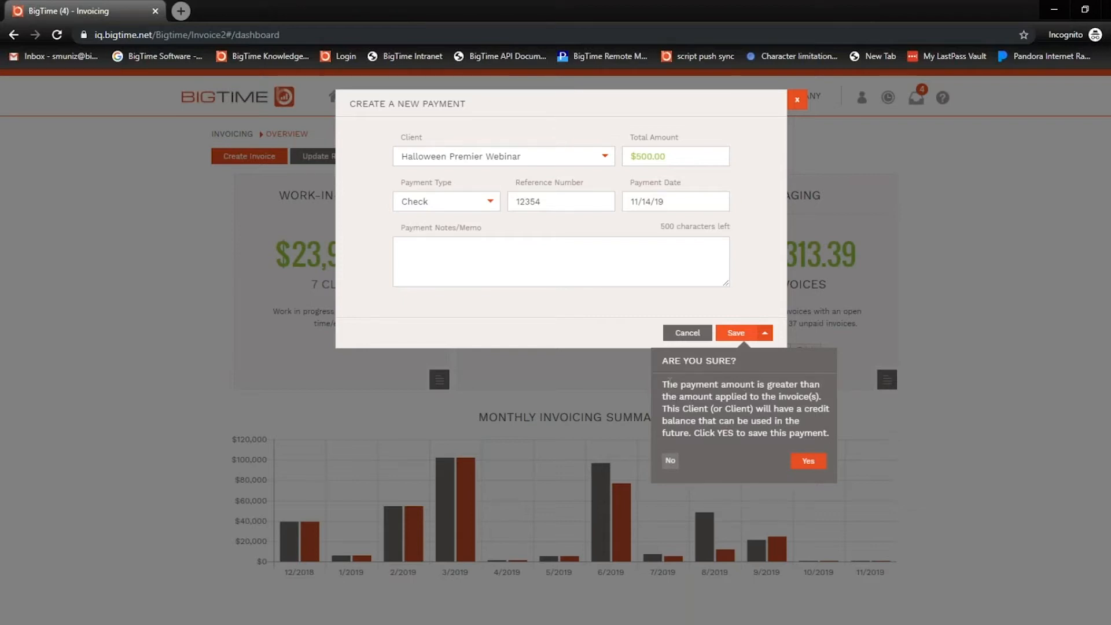
click(808, 461)
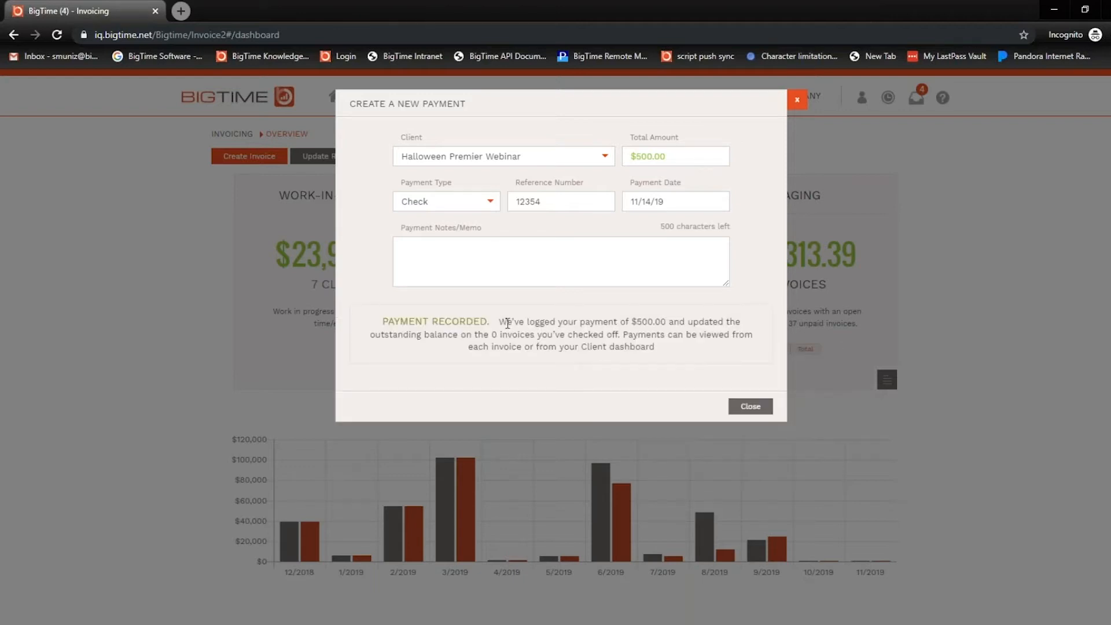
drag(499, 322, 667, 322)
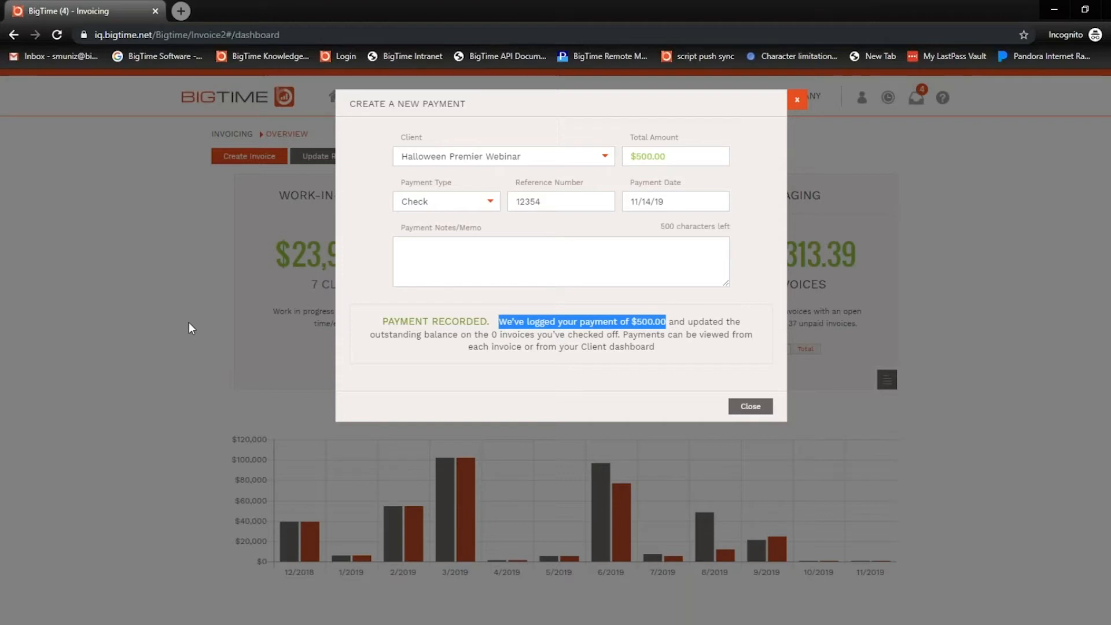
click(797, 99)
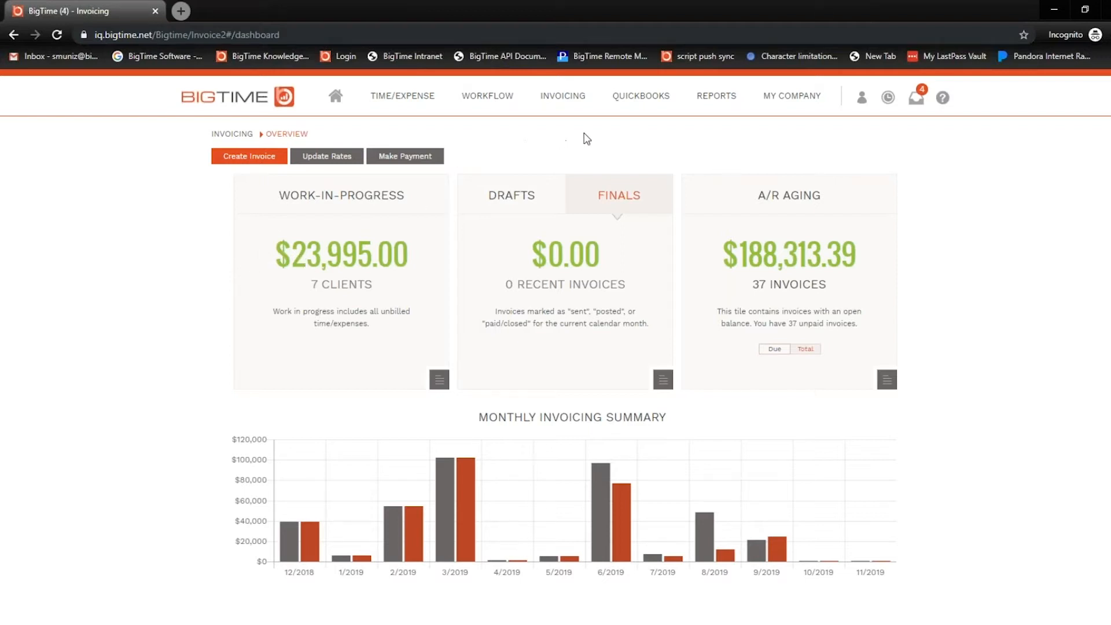
Step: Open the invoice configuration and show its default settings
mouse_move(579, 105)
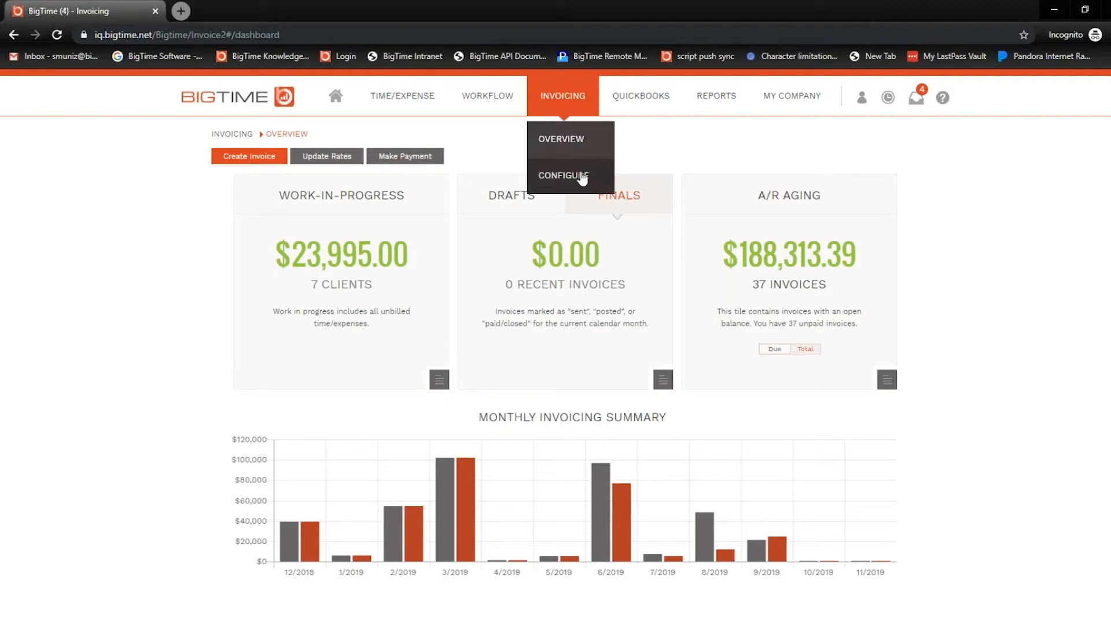
click(571, 182)
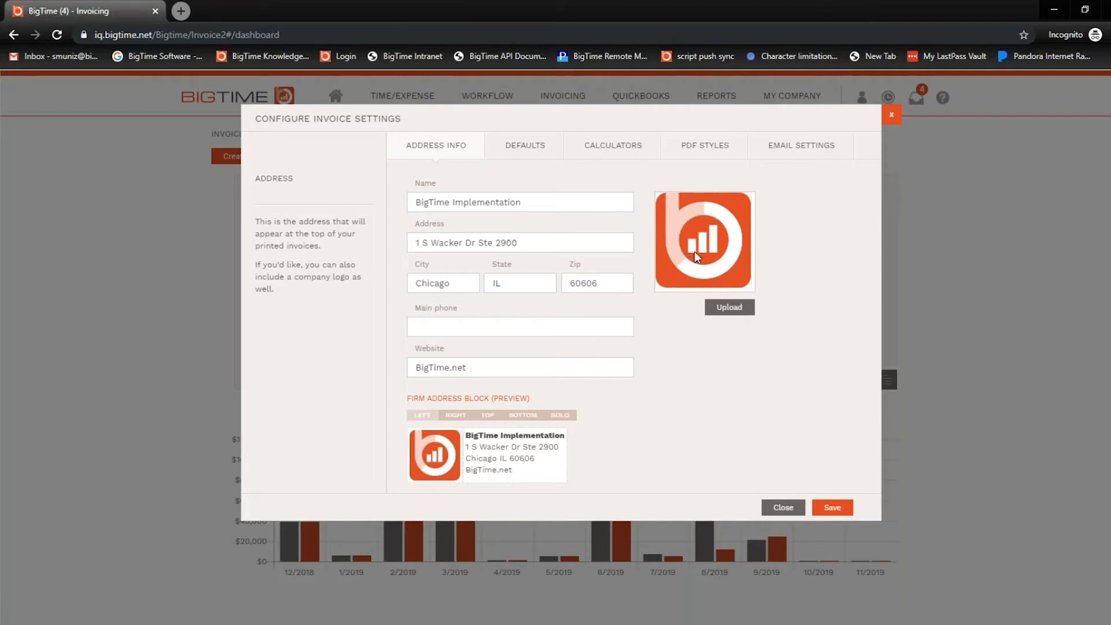
click(528, 155)
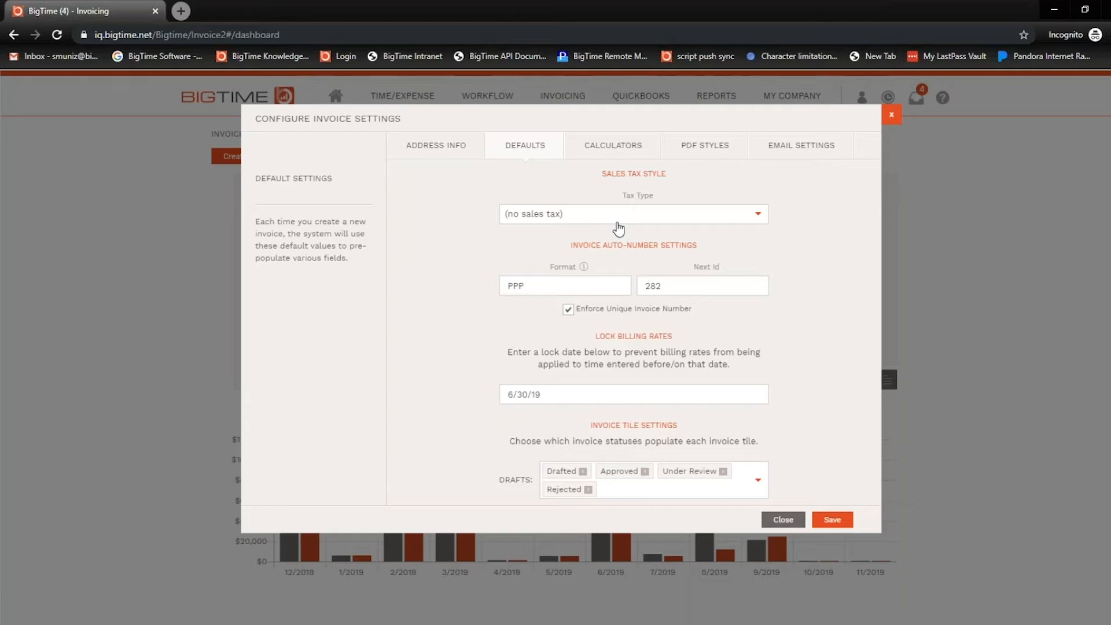
Step: Try Line Item Rate (Canada/UK/AUS) as the sales tax type and restore (no sales tax)
click(730, 223)
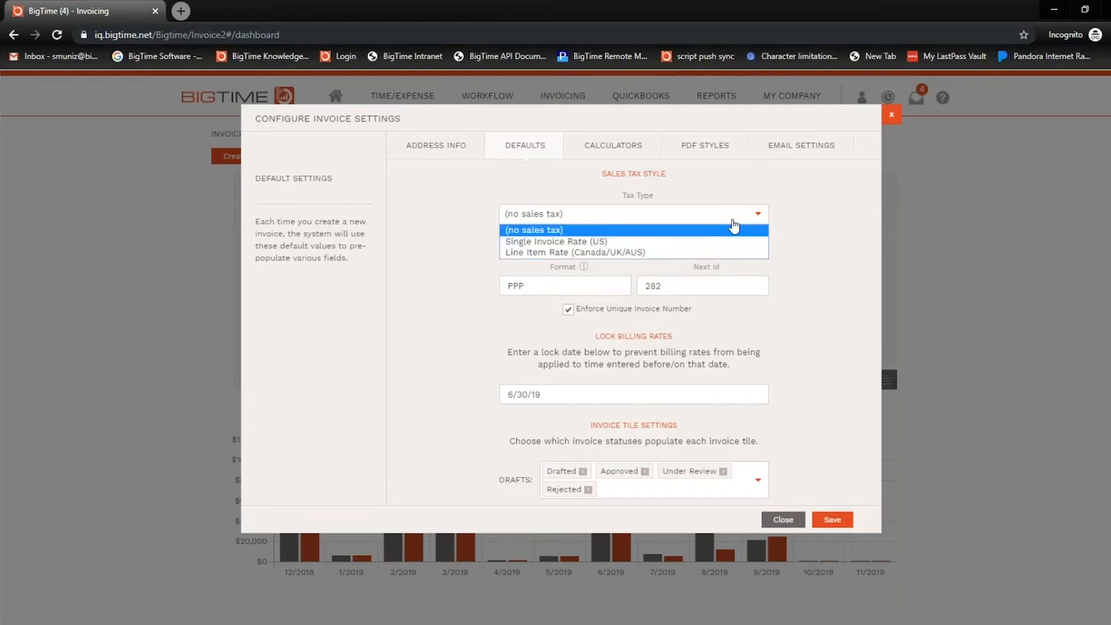
click(633, 256)
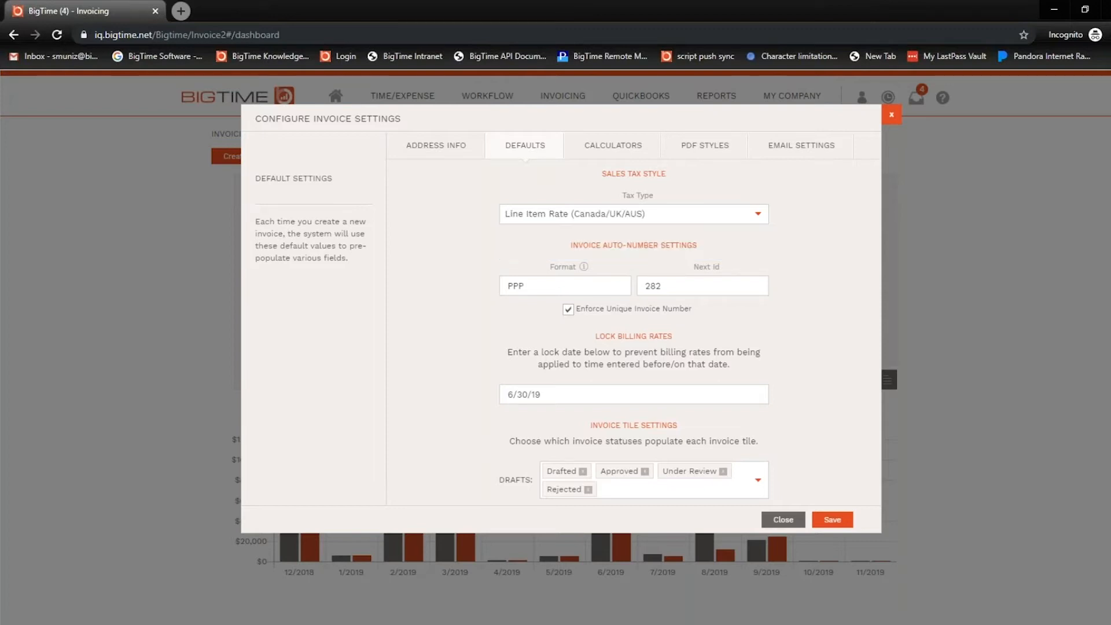
click(697, 215)
click(695, 227)
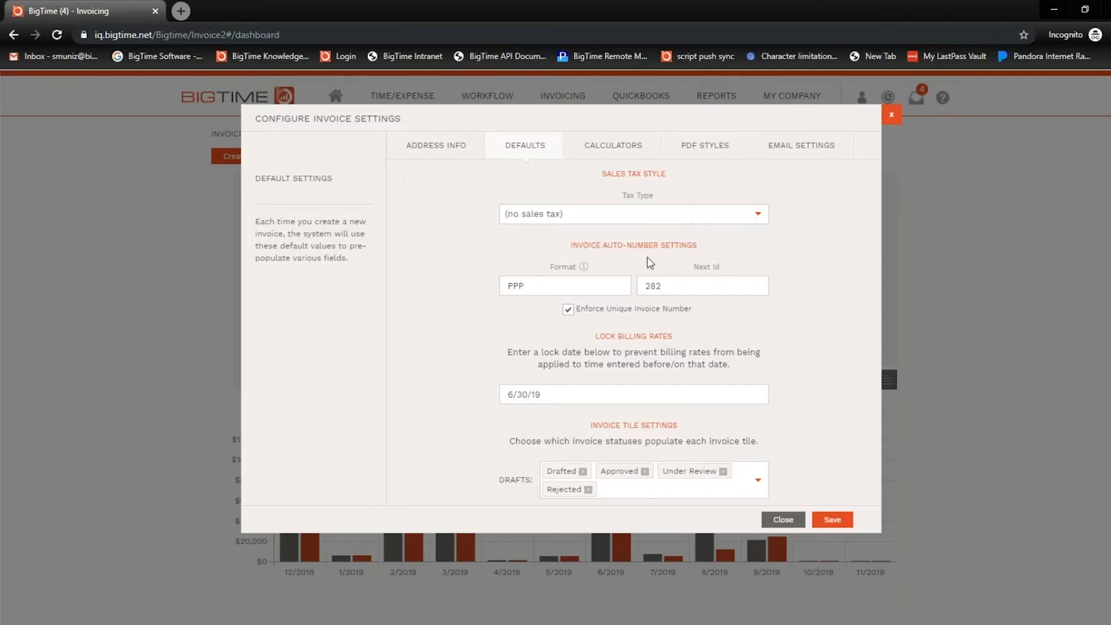
Step: Examine the invoice auto-number format with its help text, the next ID and the billing rate lock date
click(620, 284)
mouse_move(586, 268)
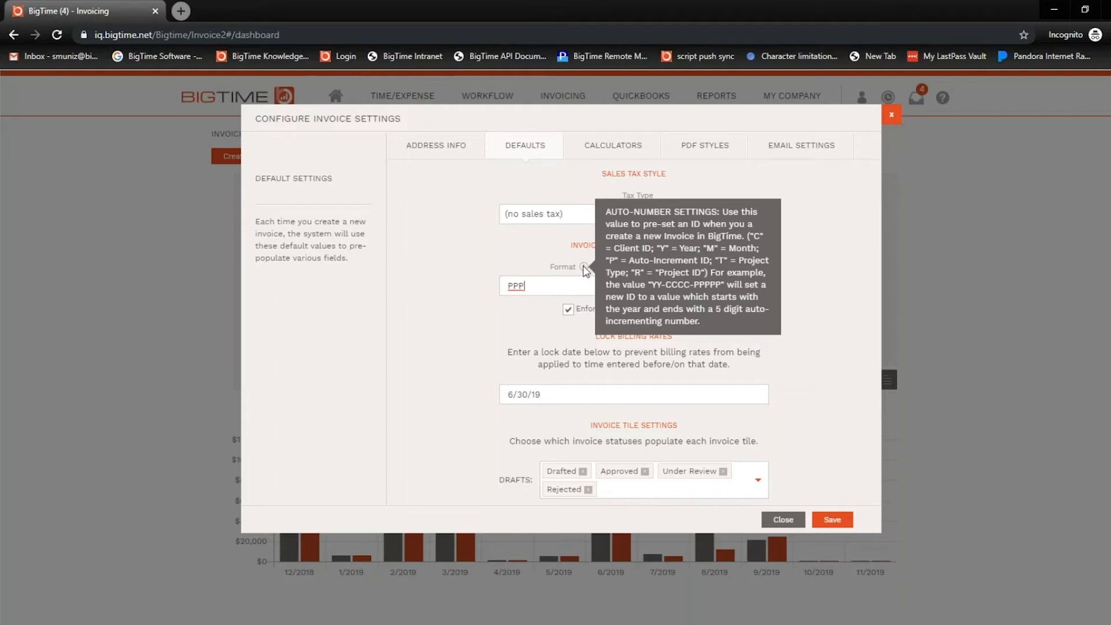
double_click(557, 289)
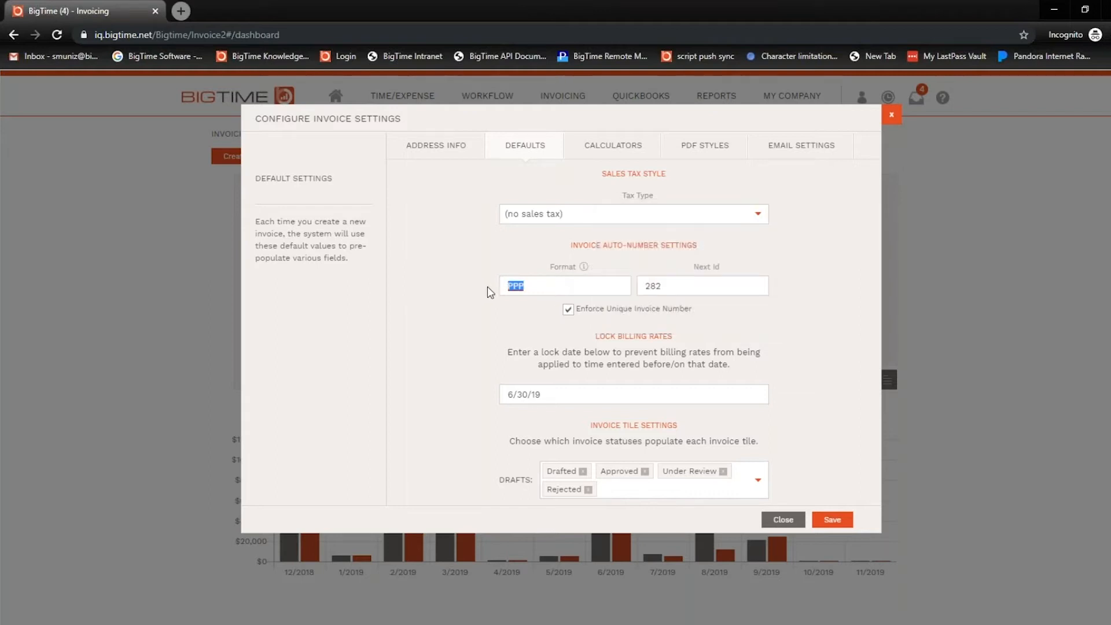
click(530, 290)
double_click(681, 285)
drag(546, 285, 486, 296)
click(549, 284)
drag(538, 290, 491, 291)
click(716, 288)
drag(579, 394, 472, 384)
Step: Add the Posted status to the Drafts invoice tile and remove it again
click(758, 481)
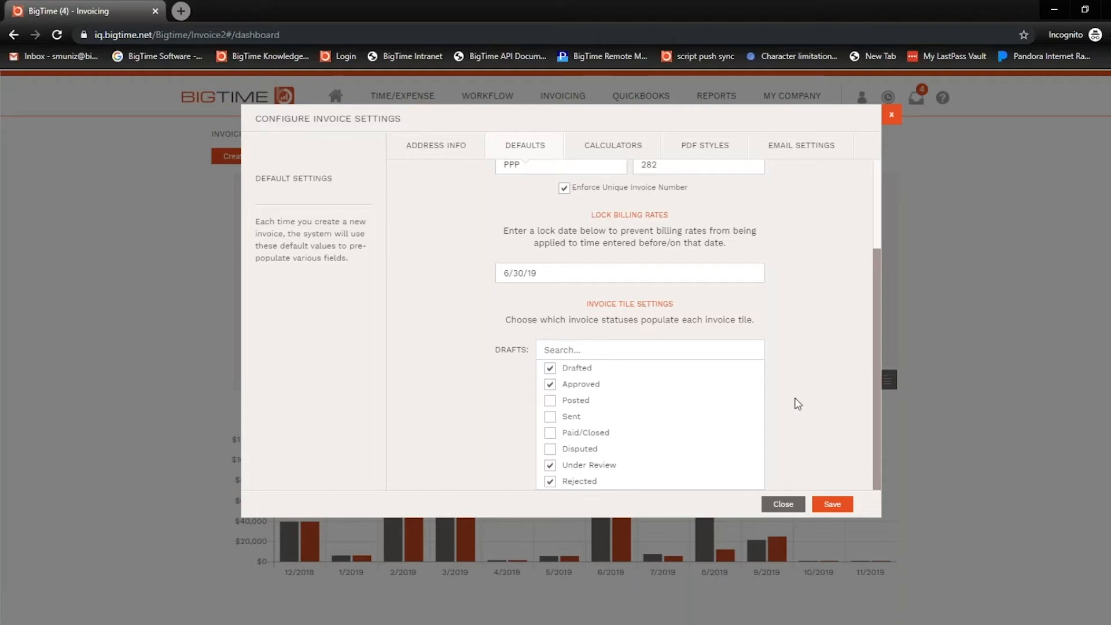
click(551, 401)
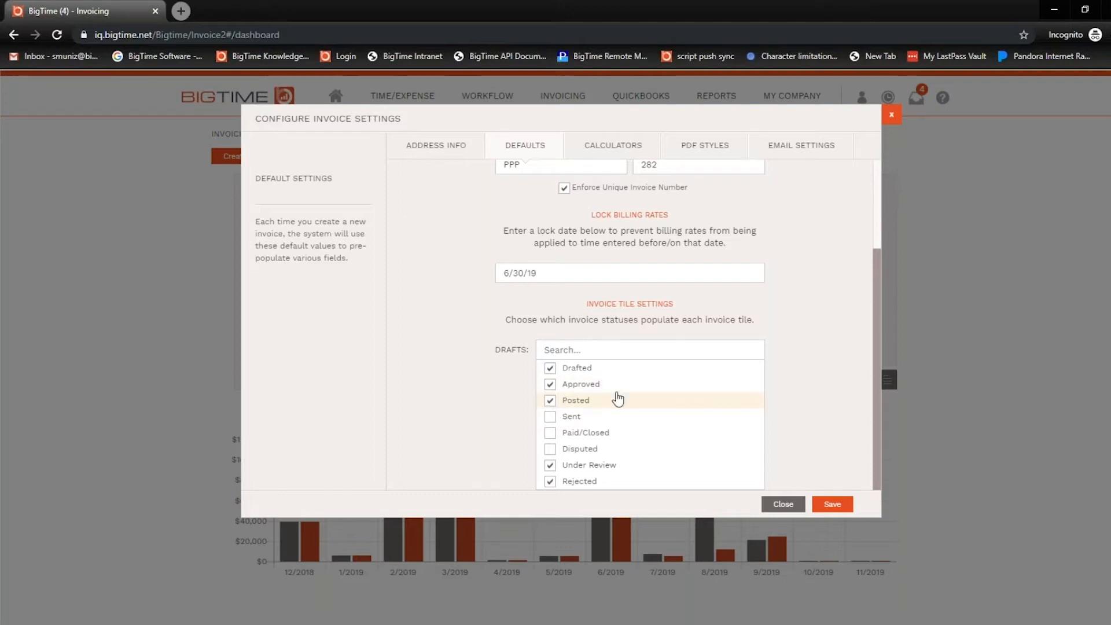
click(795, 398)
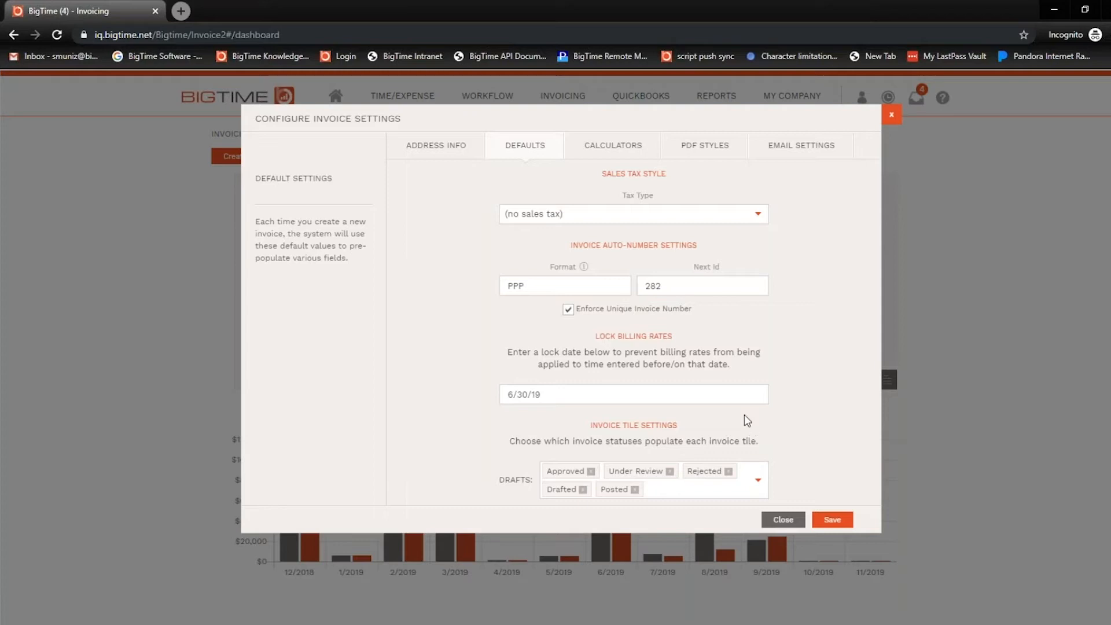
click(636, 489)
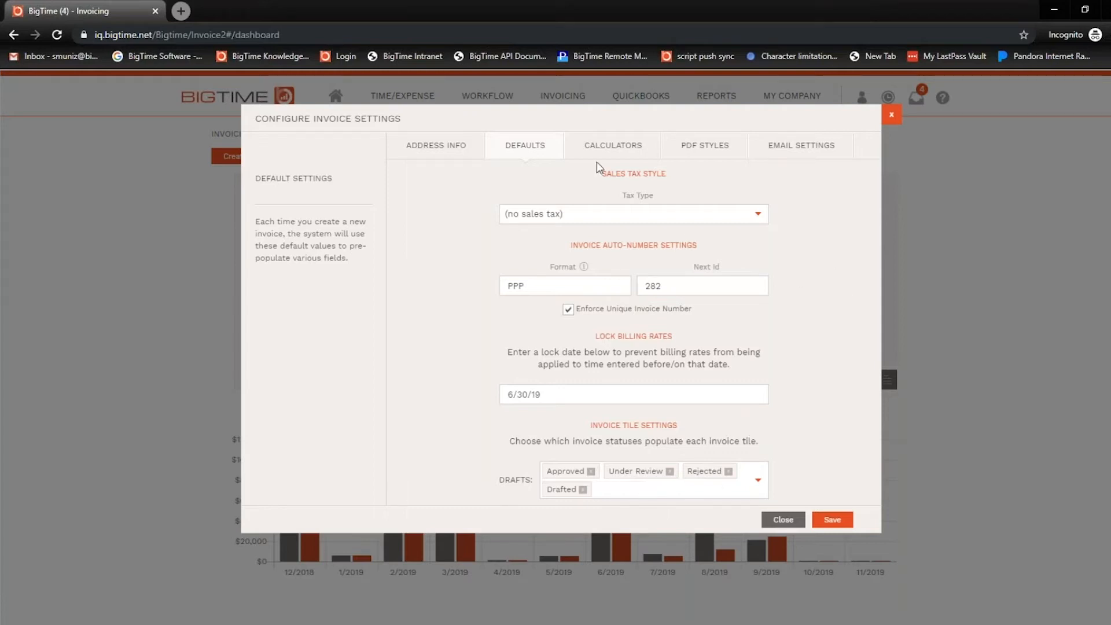
Step: Review the invoice calculators, expanding the details of T&M + 4% Admin Fee, Manual Invoice and Time & Materials (T&M)
click(598, 145)
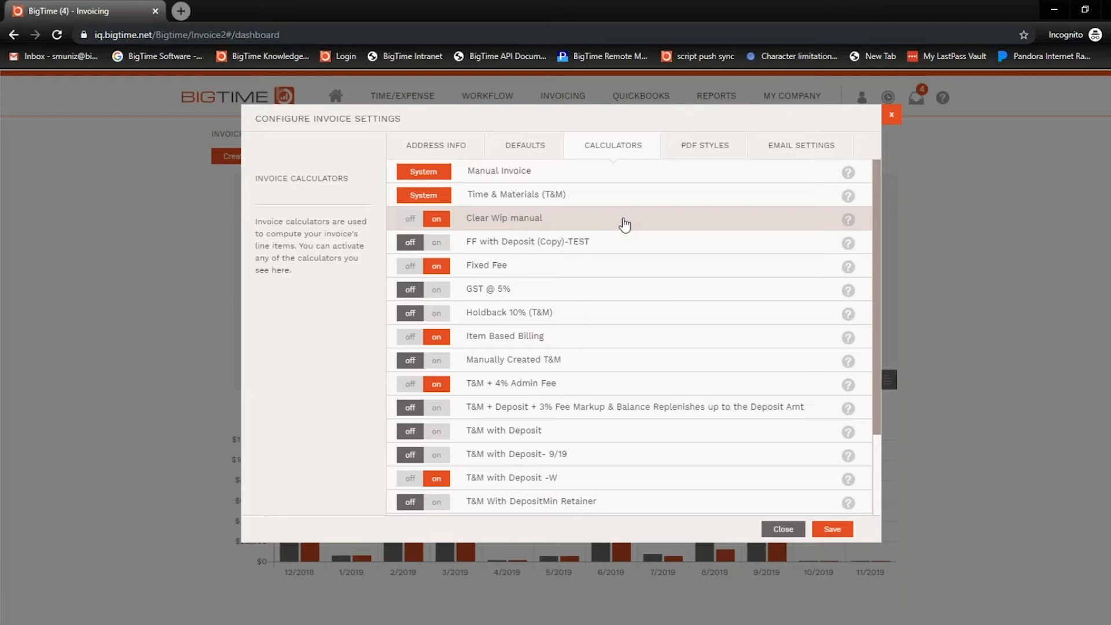
click(521, 383)
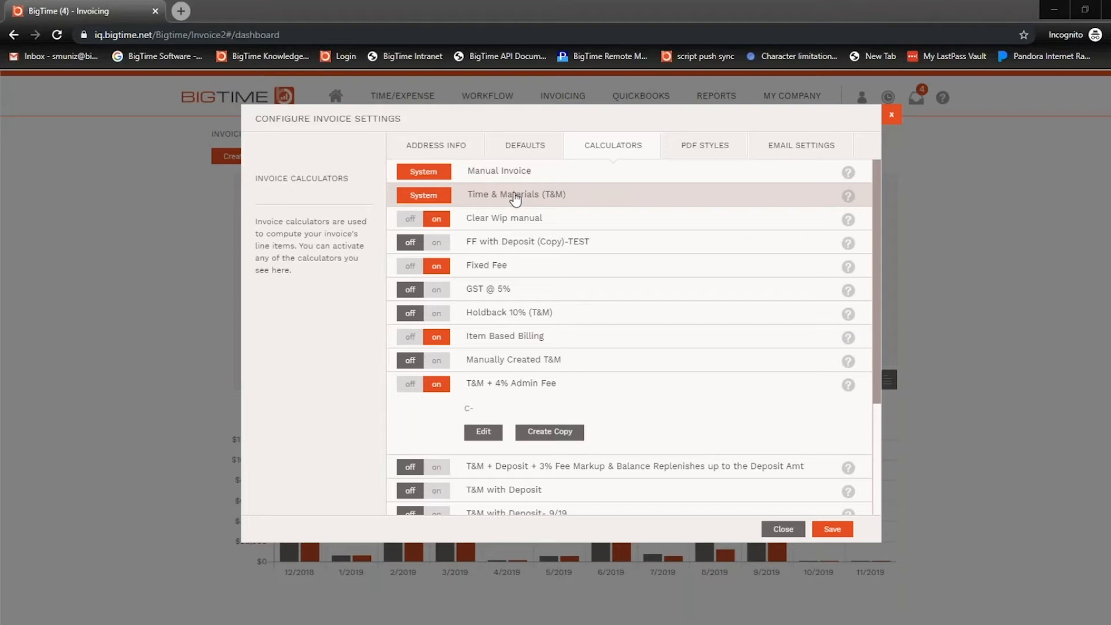
click(509, 171)
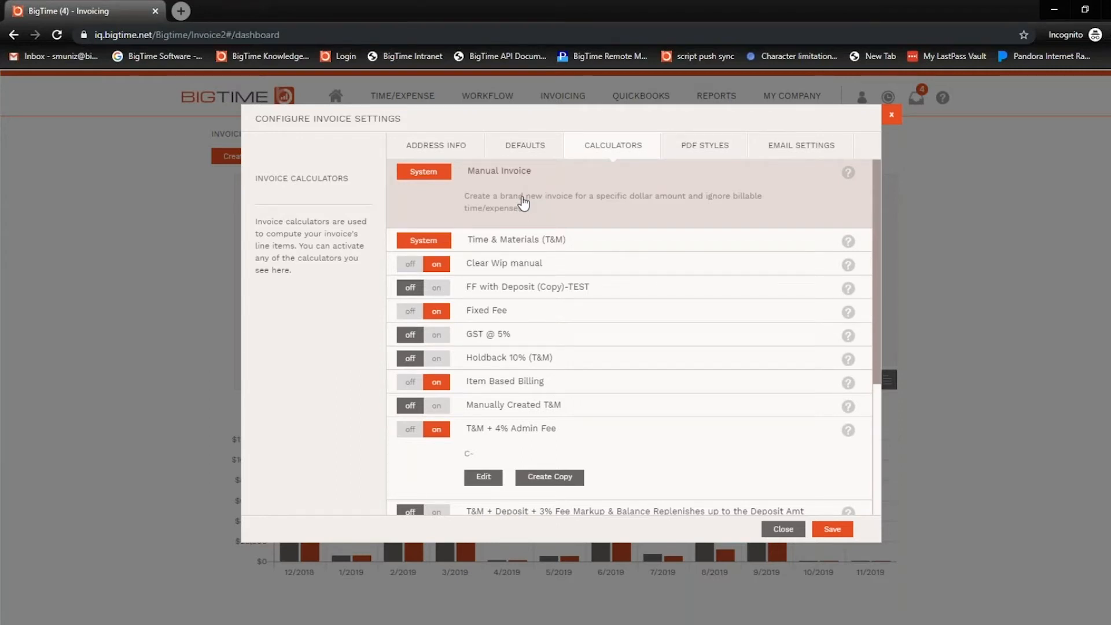
click(487, 238)
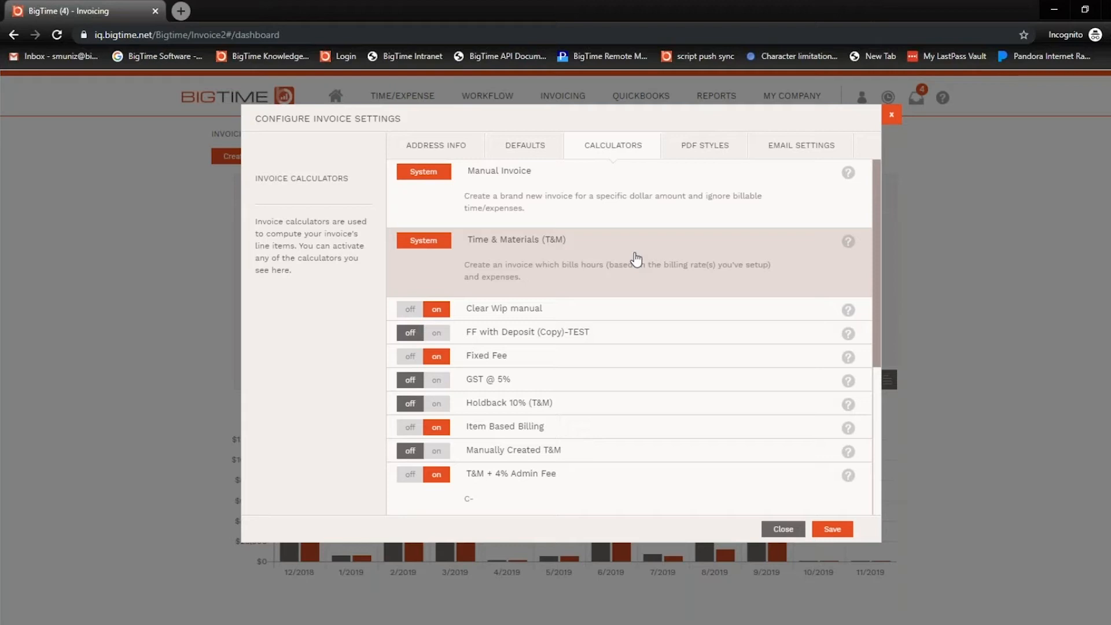
Step: Review the invoice calculators further, expanding the descriptions of Fixed Fee and T&M with Deposit
click(501, 357)
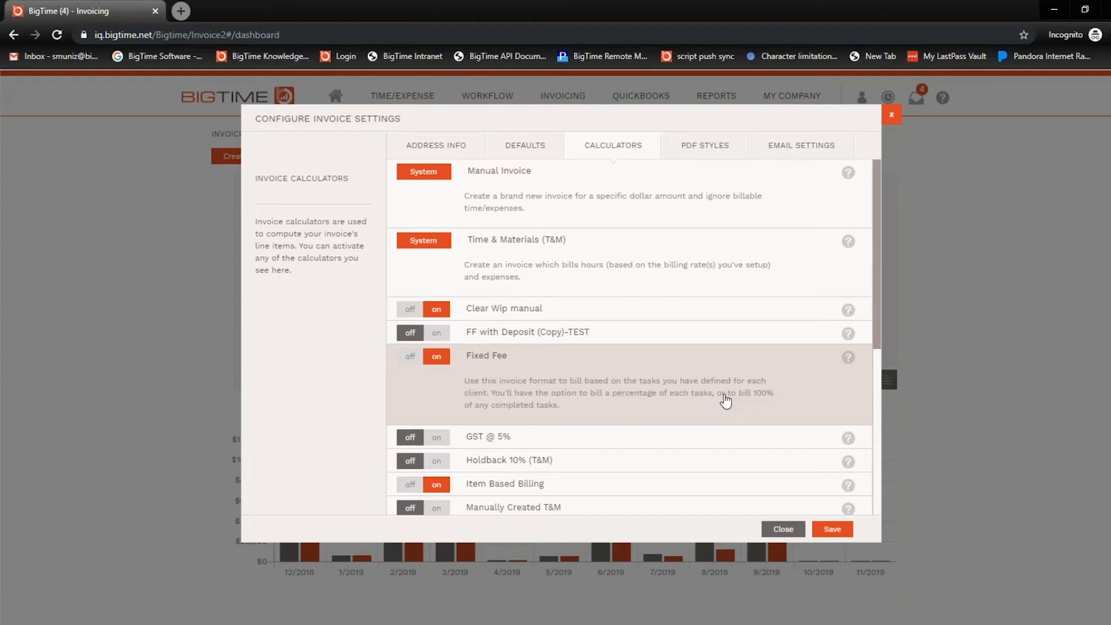
scroll(672, 379, down, 2)
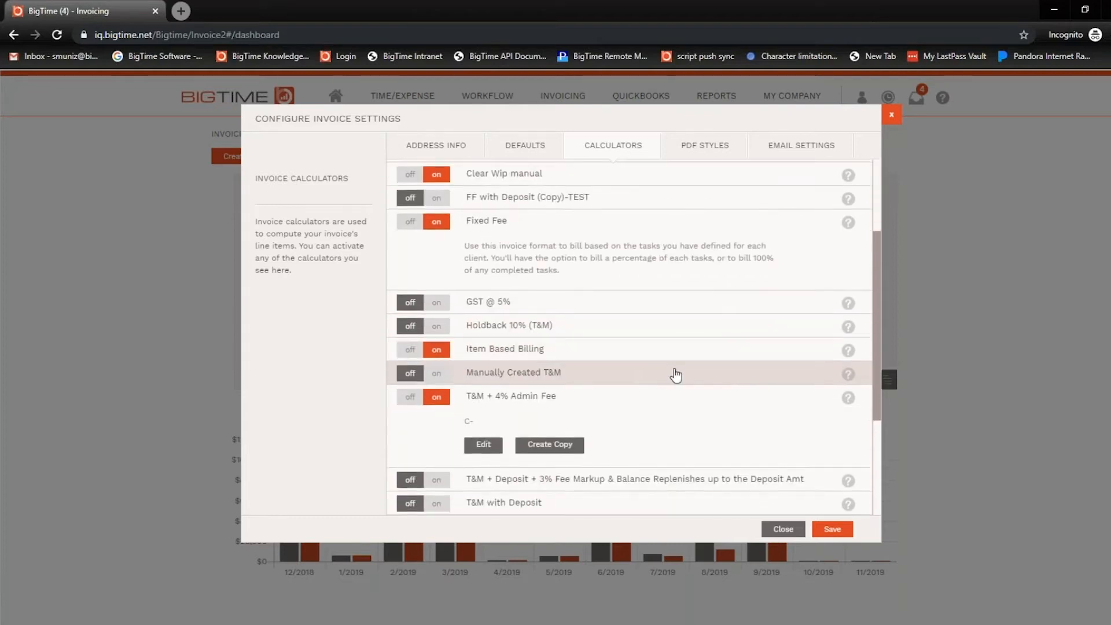
scroll(675, 364, down, 2)
scroll(675, 364, down, 1)
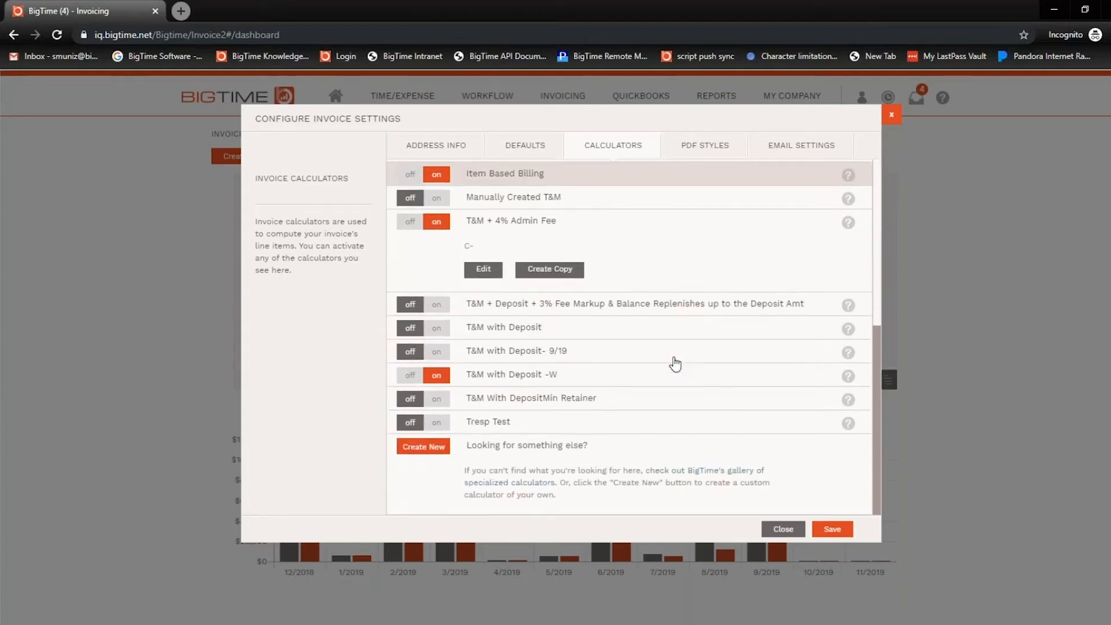
click(510, 333)
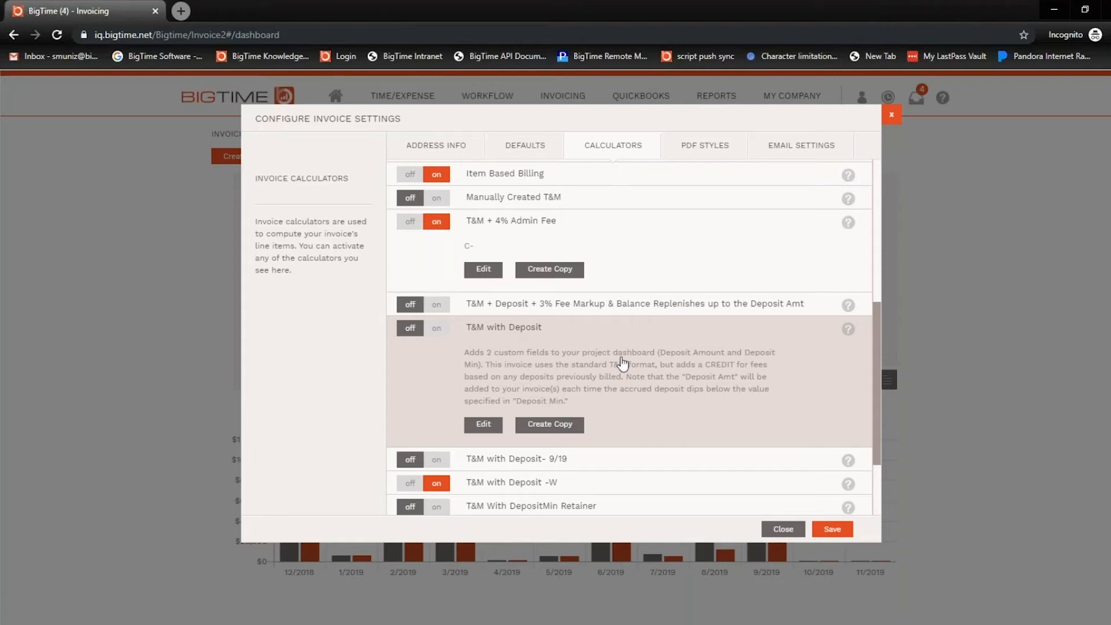
Step: Review the invoice PDF styles, expanding BigTime Fixed Fee w / Budget Status w/Fees and BigTime T&M
click(688, 152)
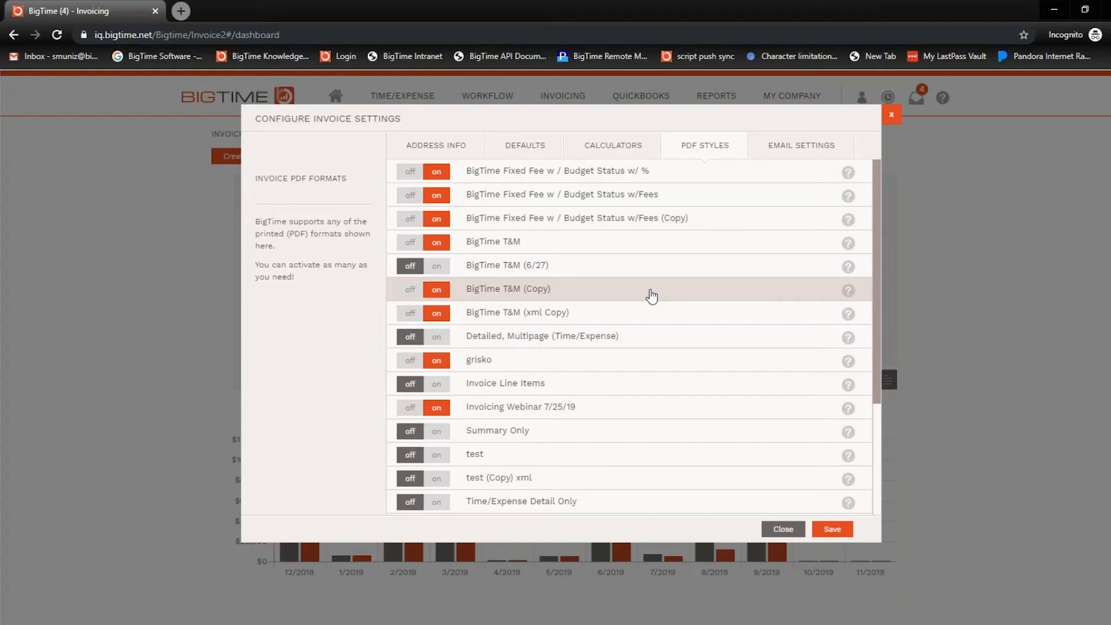
click(556, 204)
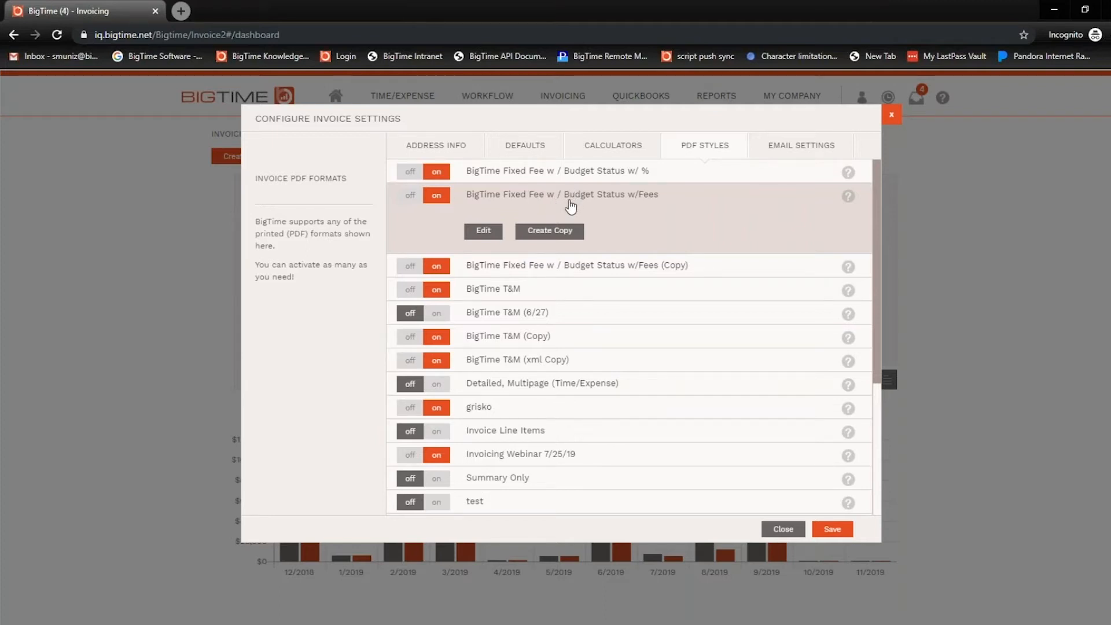
click(496, 295)
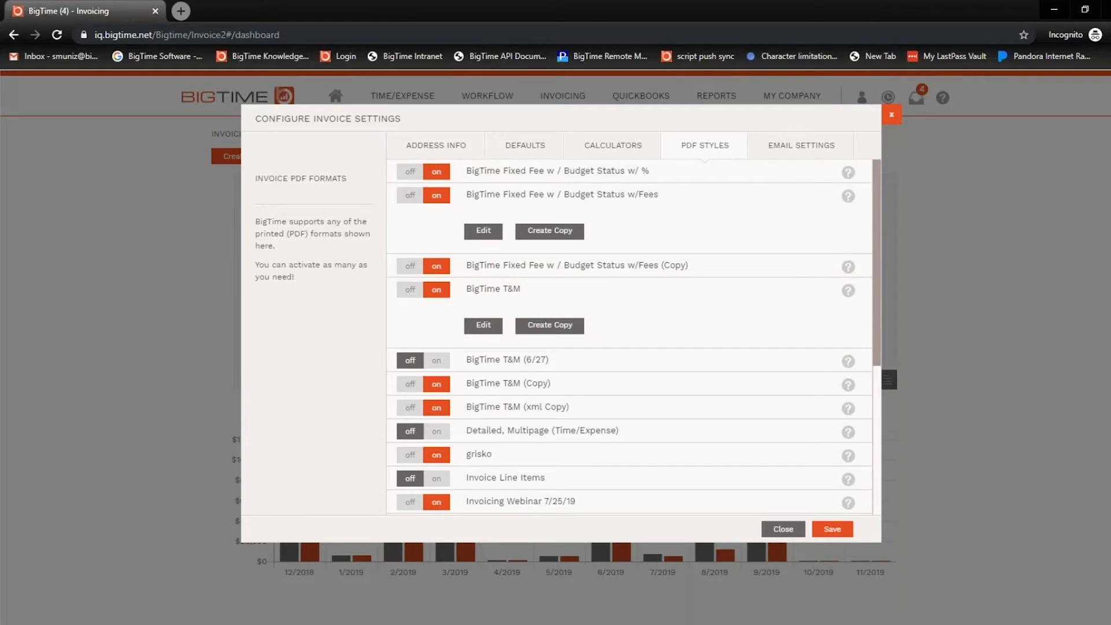
Step: Examine the Send From Name and Send From Email defaults in the external delivery email settings
click(803, 147)
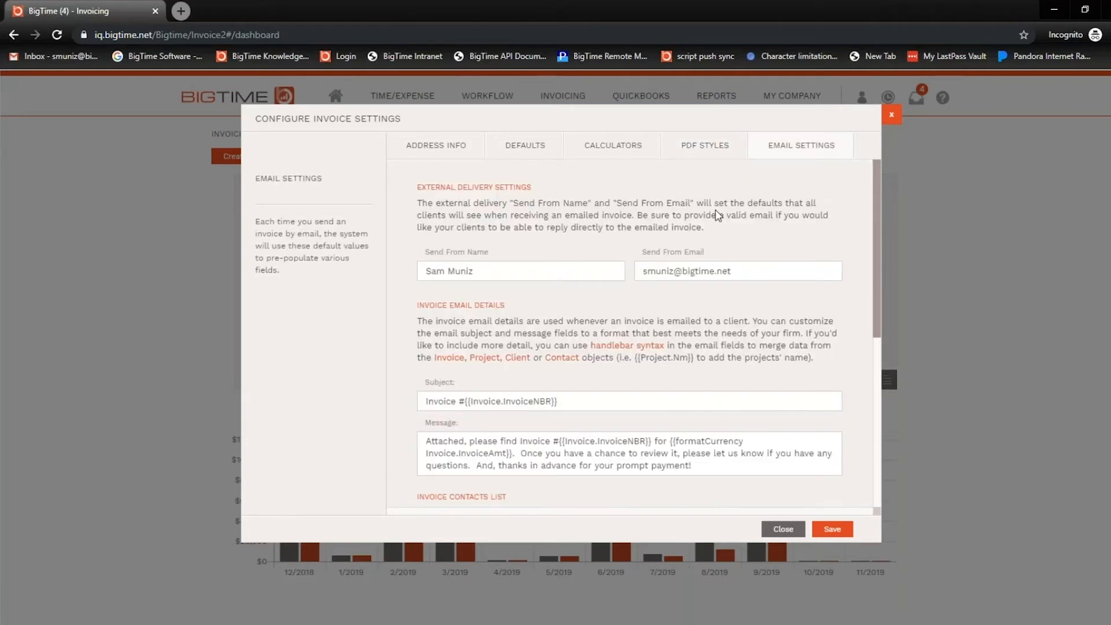
click(536, 271)
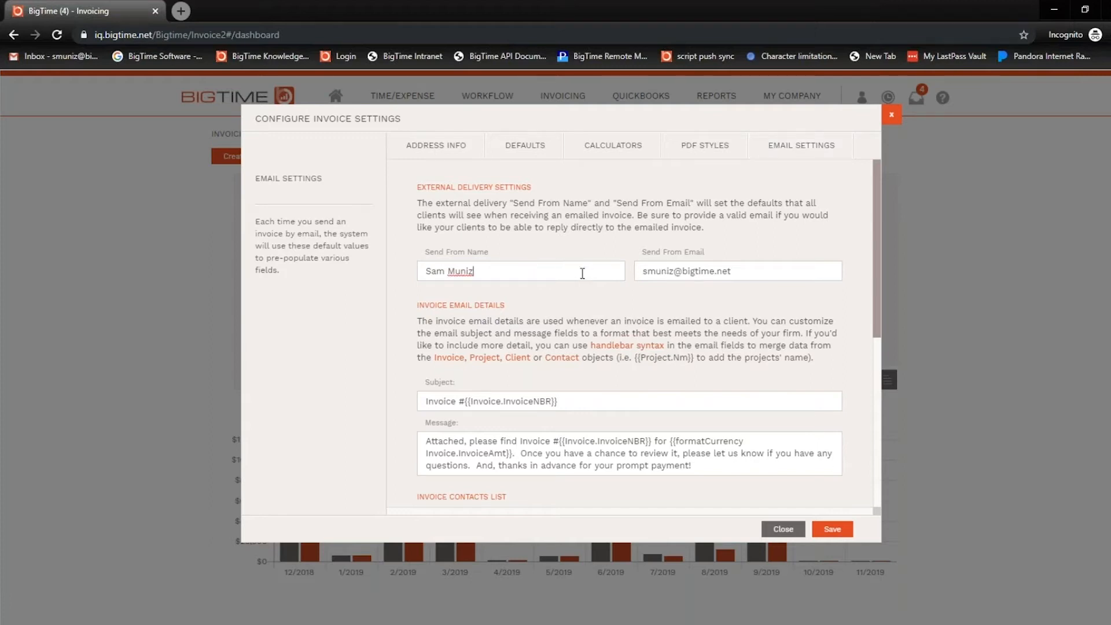
drag(583, 273, 386, 270)
click(648, 271)
drag(756, 267, 599, 270)
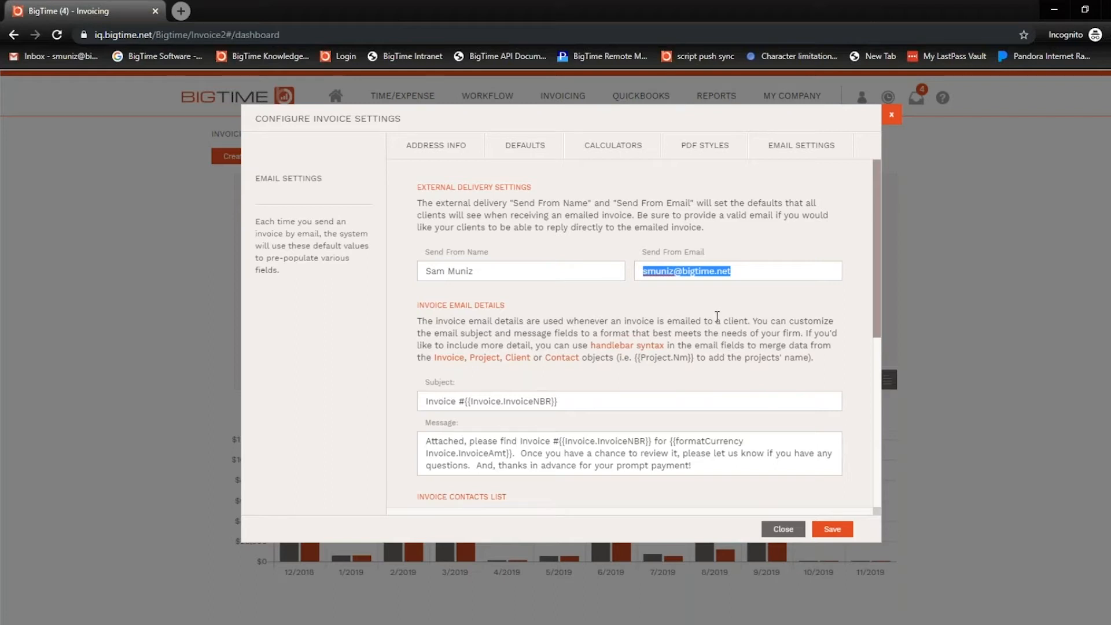
click(559, 270)
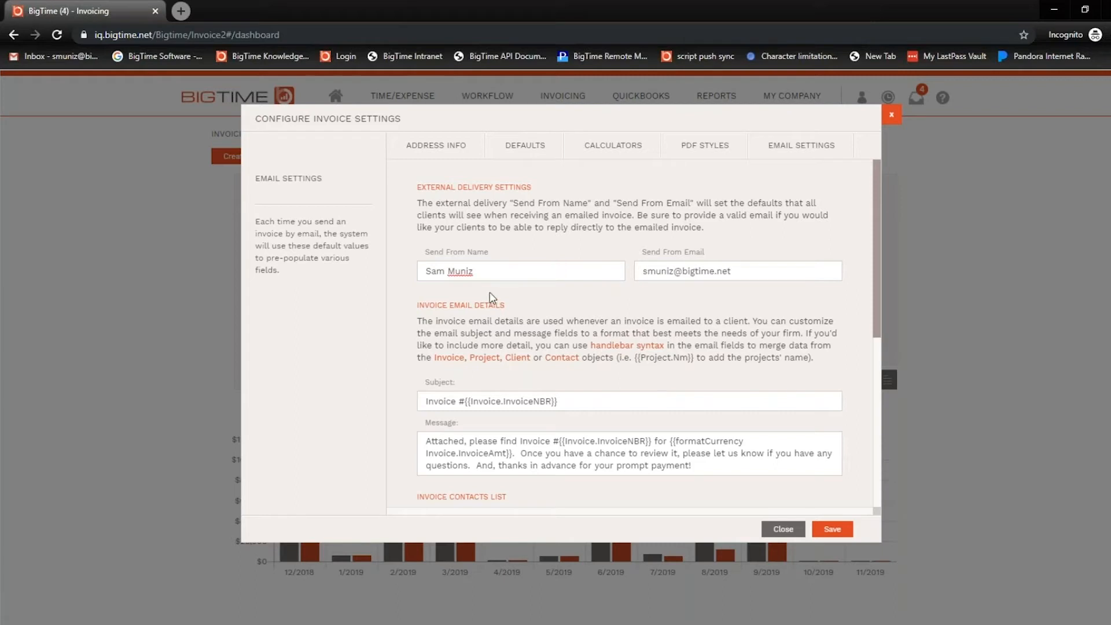
drag(507, 275, 369, 279)
click(496, 272)
click(744, 271)
click(486, 270)
drag(475, 271, 420, 272)
drag(758, 276, 582, 267)
click(730, 273)
Step: Examine the invoice email's default subject and message with their invoice number and amount placeholders, and close the invoice settings without saving
scroll(729, 280, down, 1)
scroll(729, 280, down, 3)
click(572, 266)
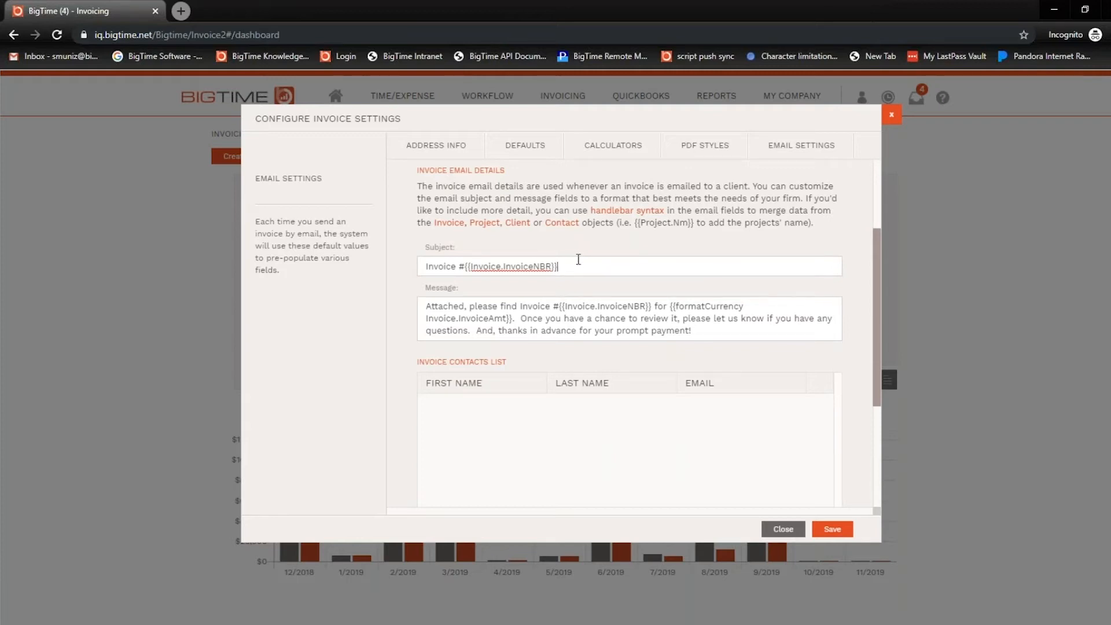
drag(733, 324, 488, 297)
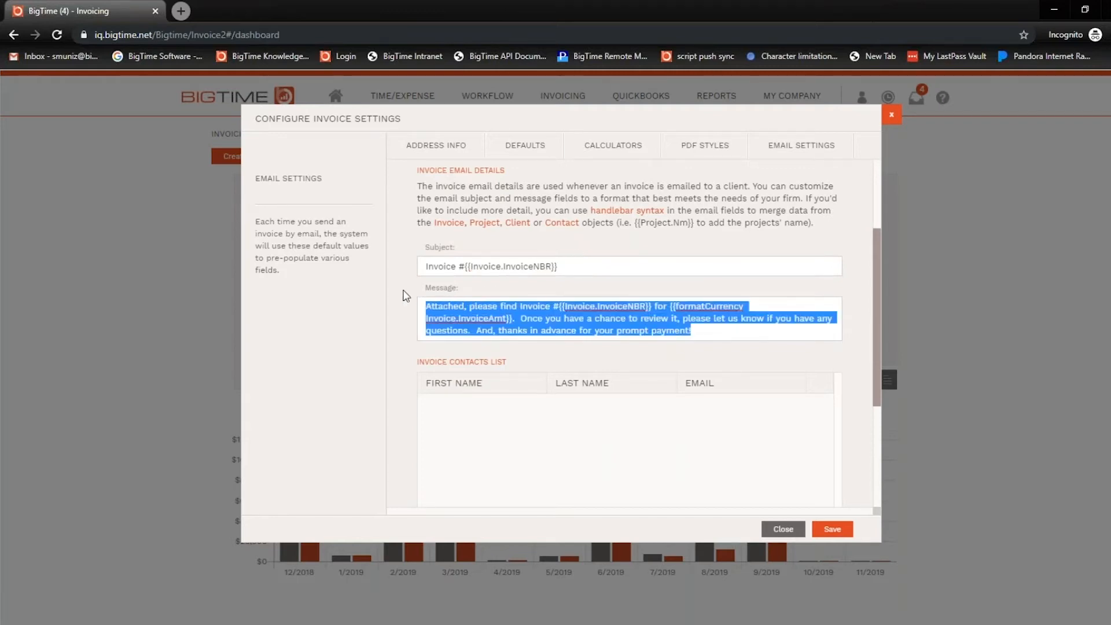
click(538, 308)
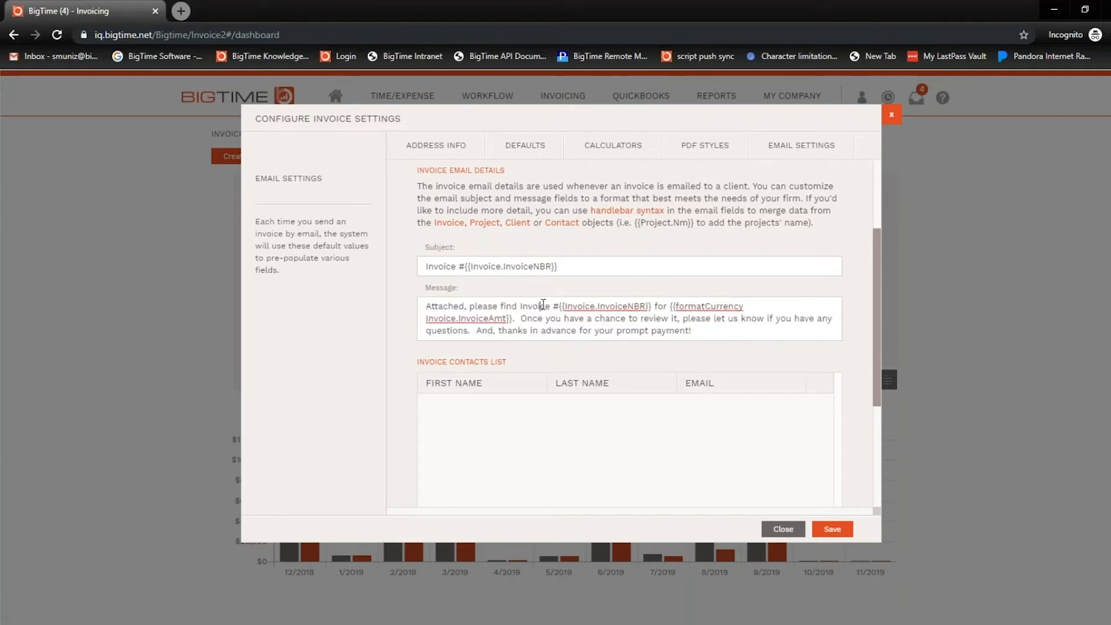
drag(554, 307, 652, 306)
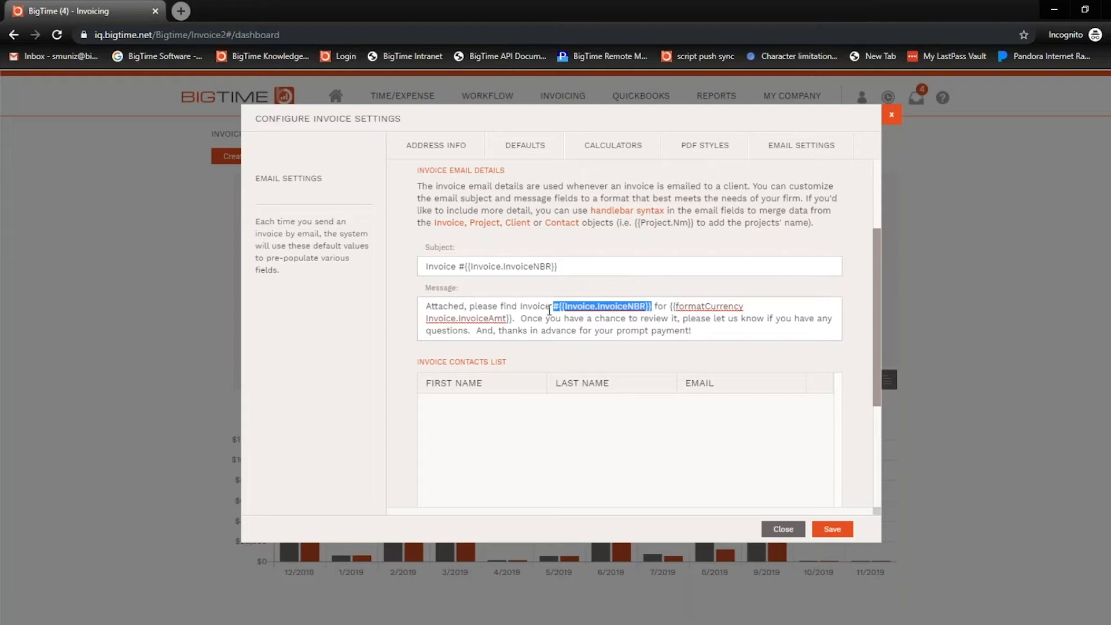
drag(670, 307, 513, 321)
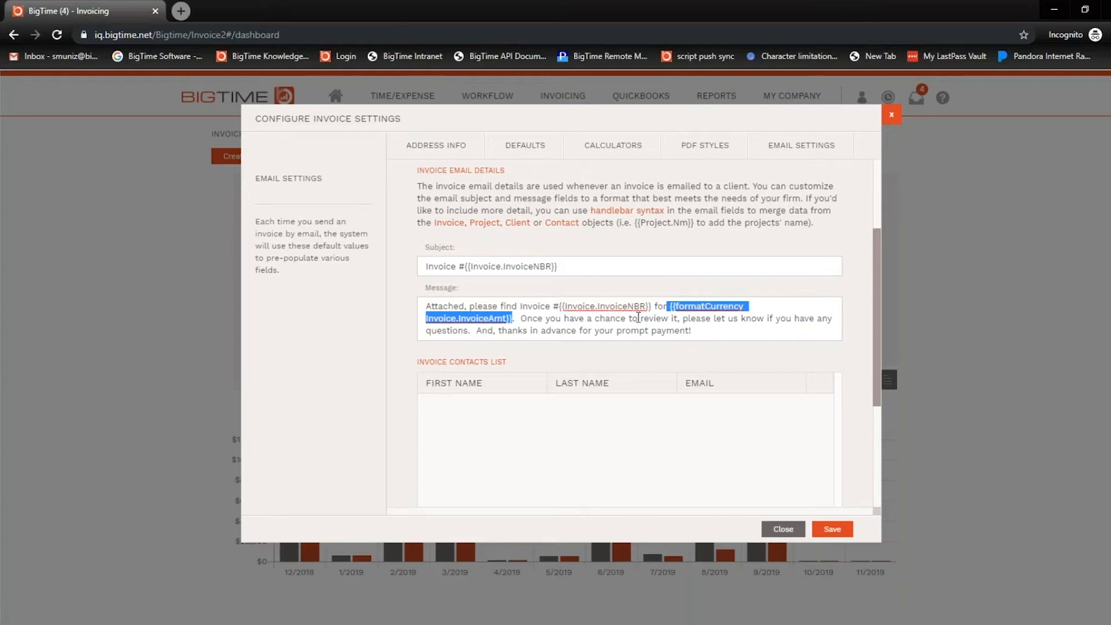
click(653, 307)
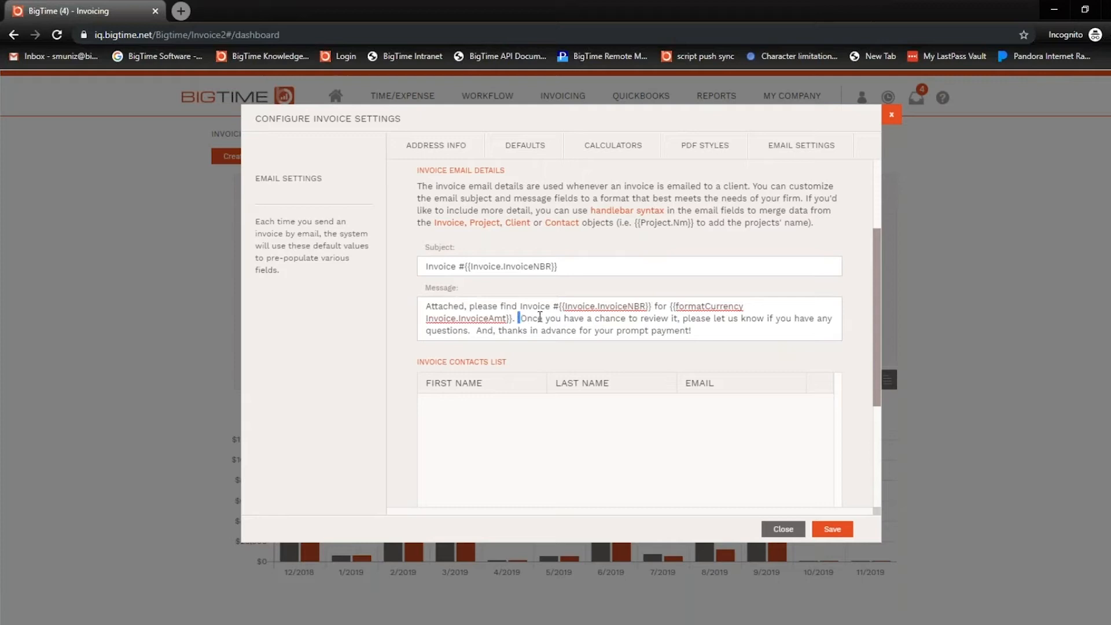
drag(520, 318, 735, 335)
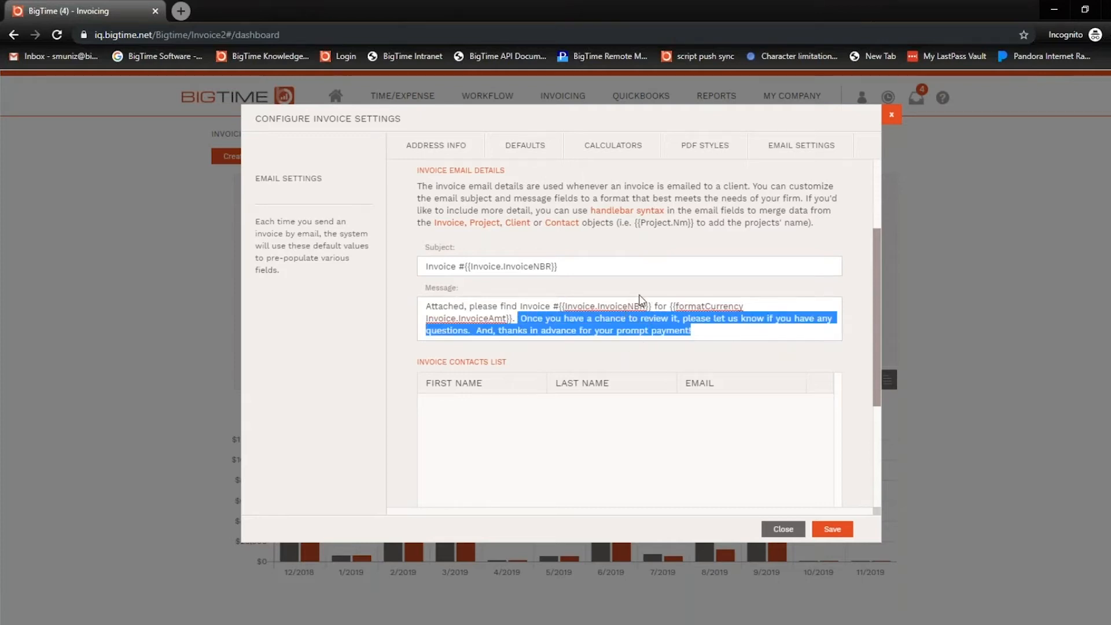
click(712, 328)
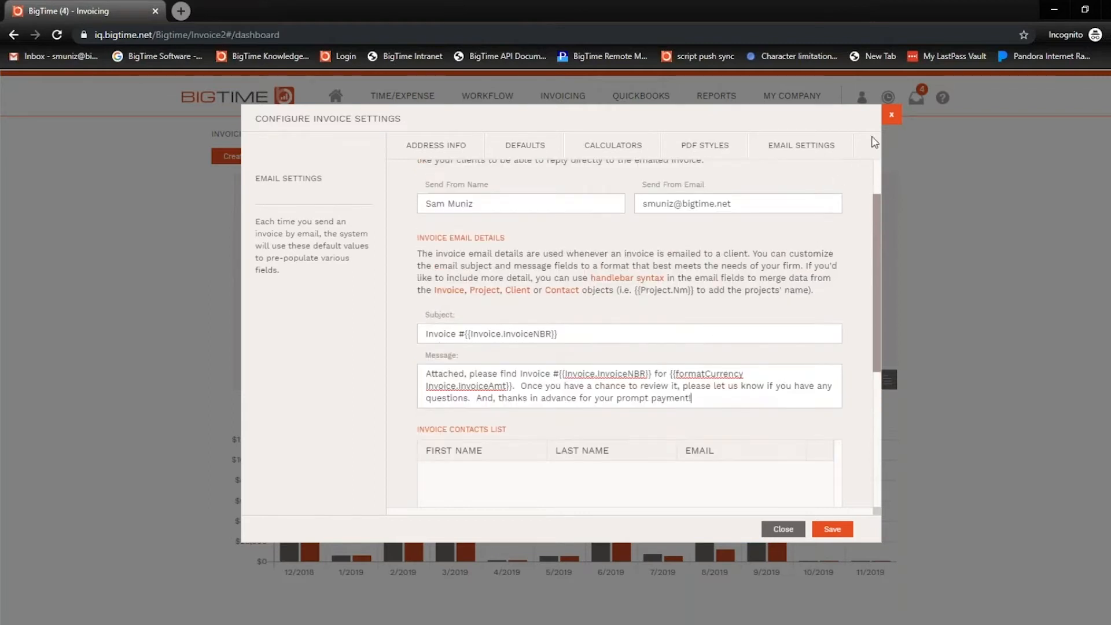
click(892, 116)
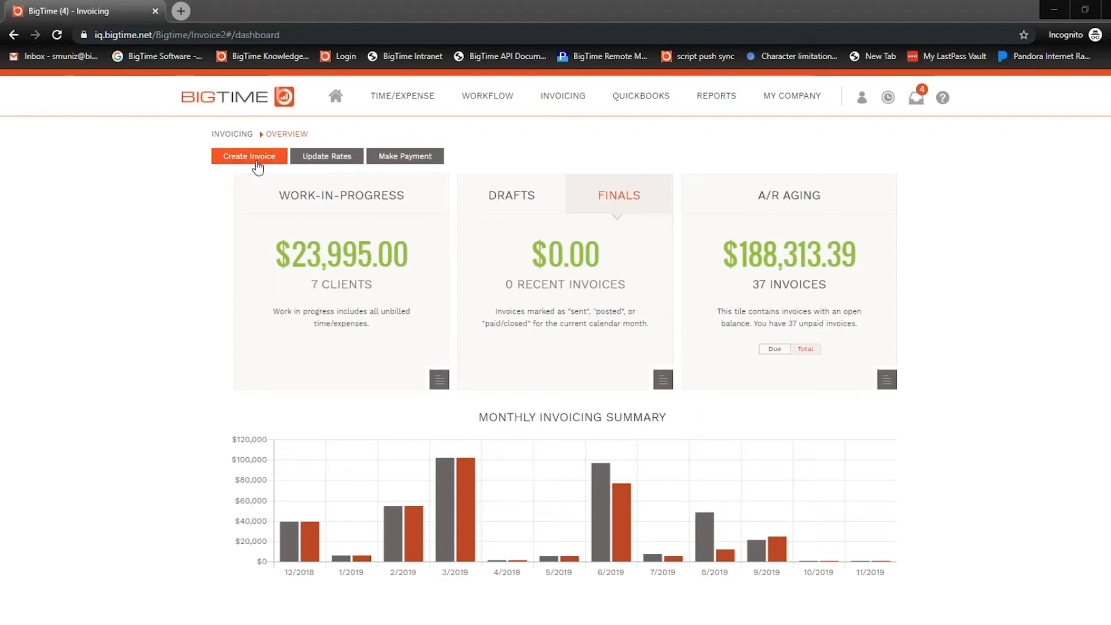
Step: View AG Architecture & Consulting's work-in-progress fee details and look at the 13-hour Review time entry from 1/4/19
click(343, 259)
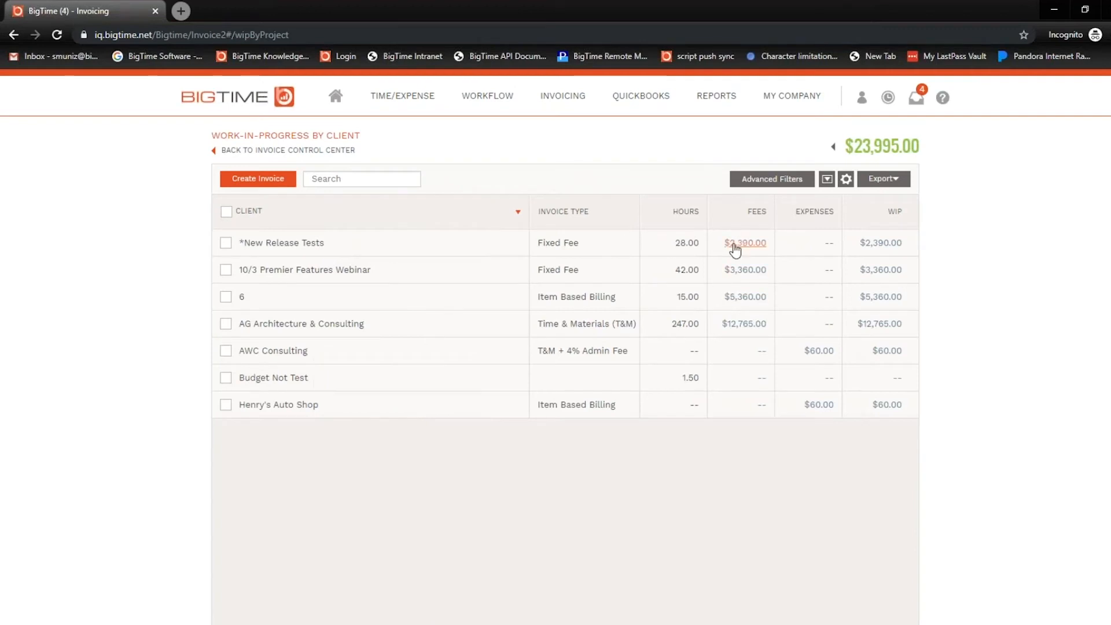
click(743, 324)
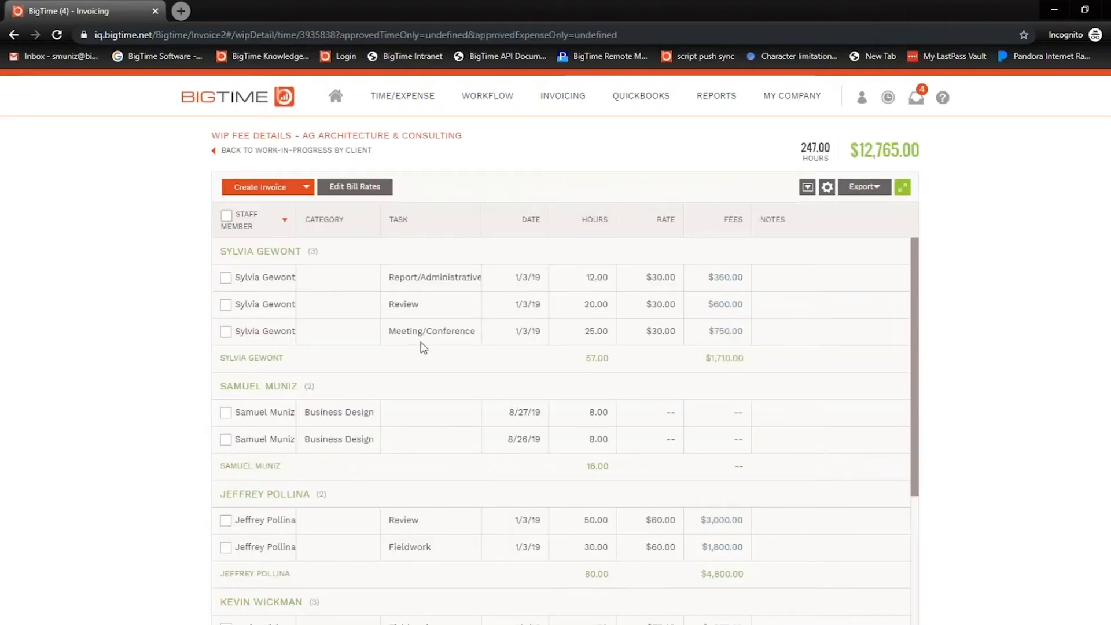
scroll(475, 369, down, 4)
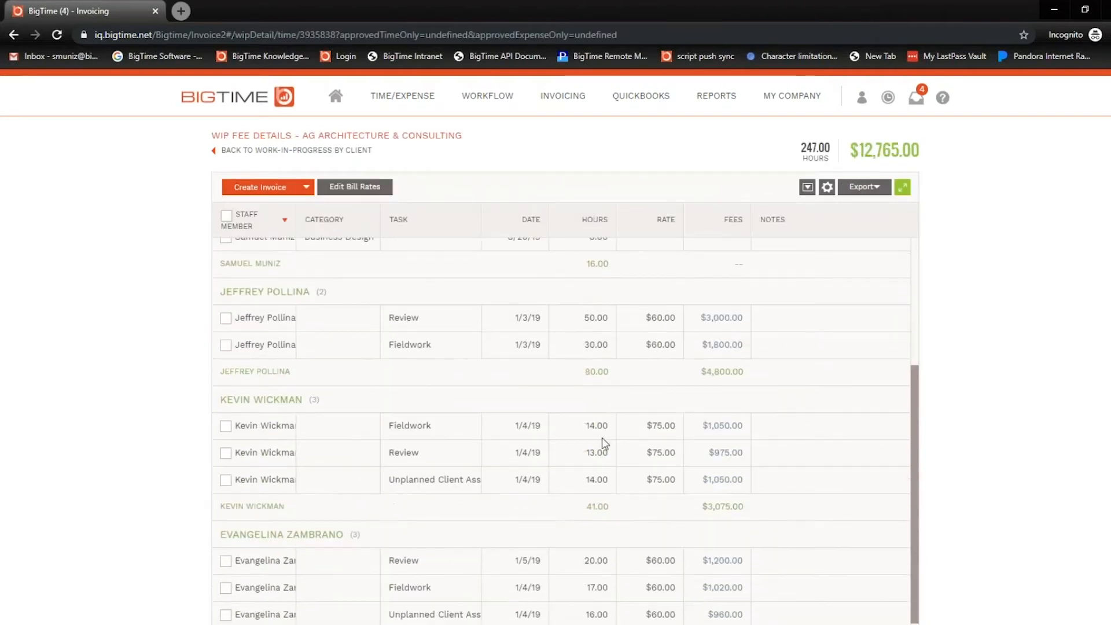
click(711, 453)
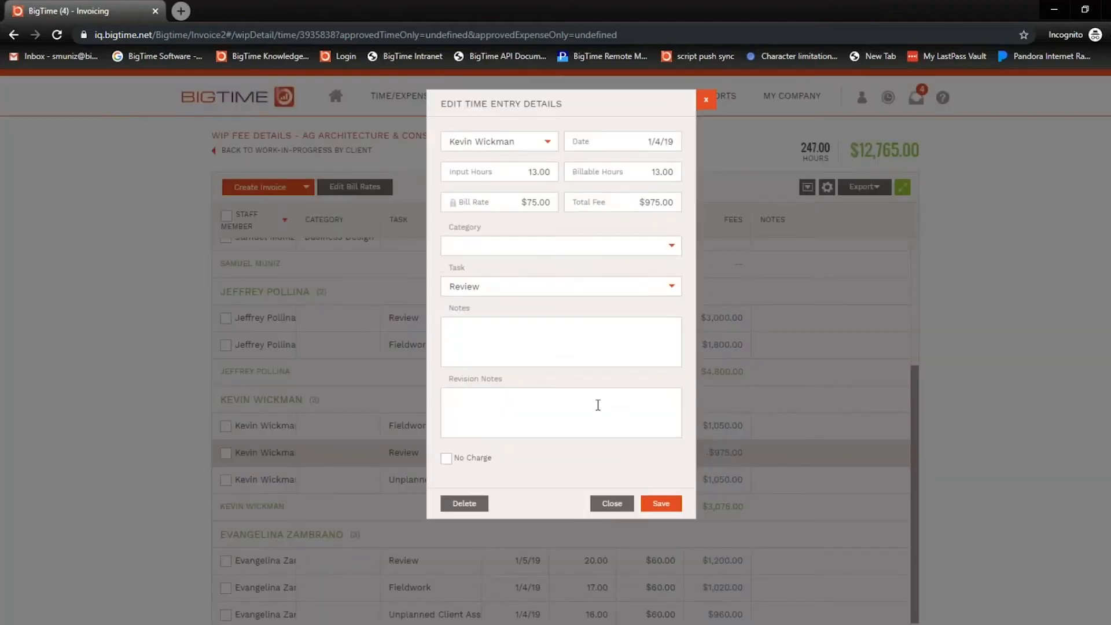
click(706, 100)
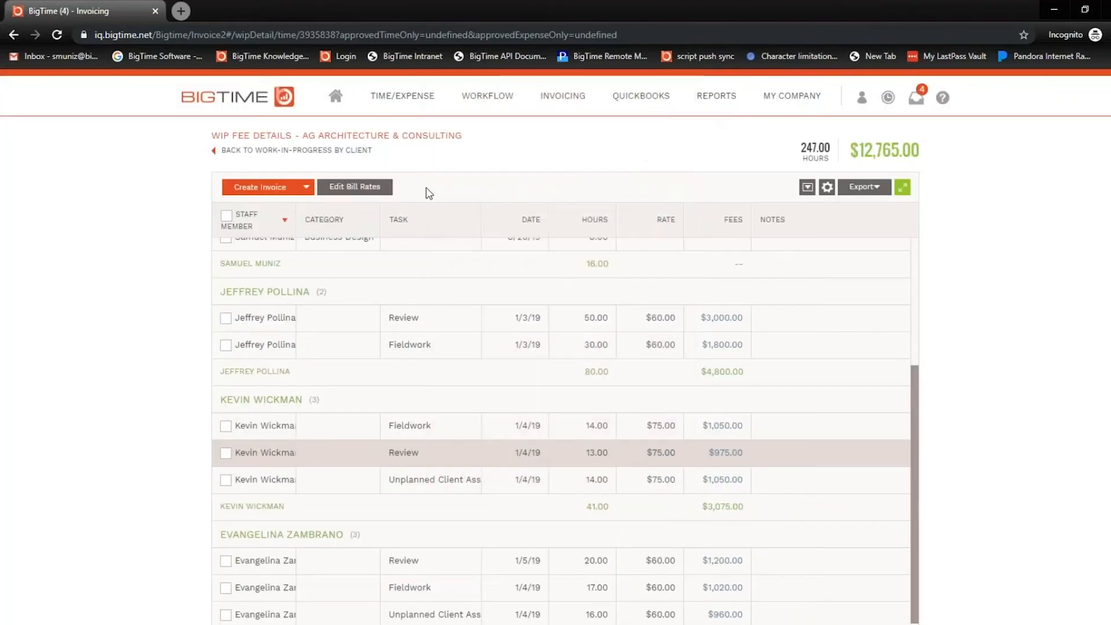
Step: Look at the billing rates for AG Architecture & Consulting and return to the work-in-progress list by client
click(363, 188)
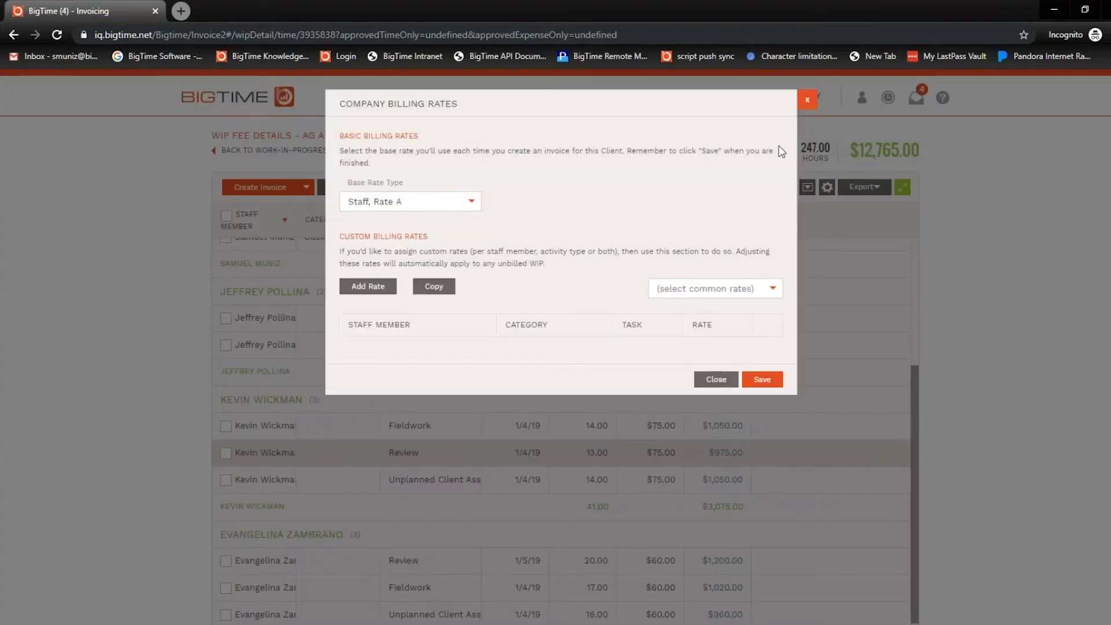
click(808, 101)
click(249, 151)
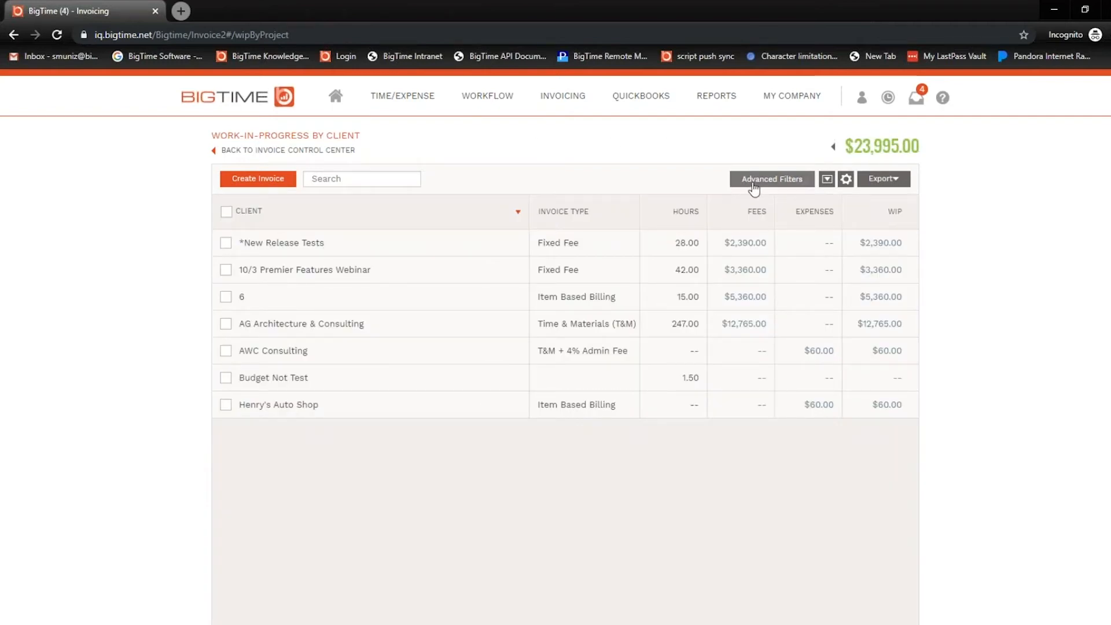
Step: Set the date range in the work-in-progress list's advanced filters to 9/1/19 - 11/30/19
click(743, 184)
click(478, 157)
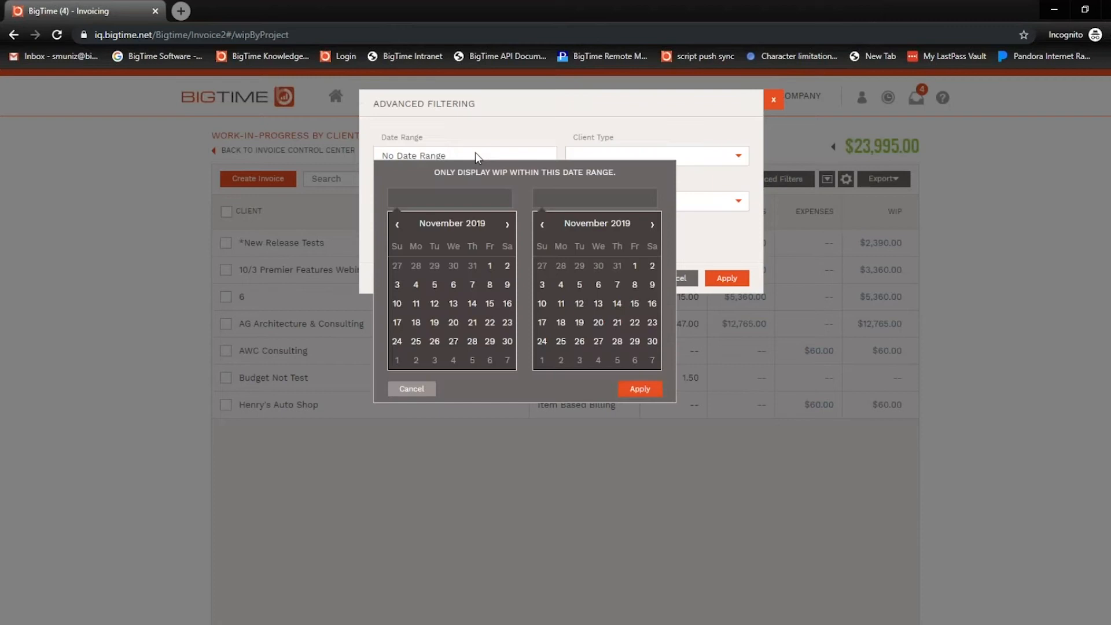
click(406, 230)
click(434, 265)
click(399, 227)
click(397, 284)
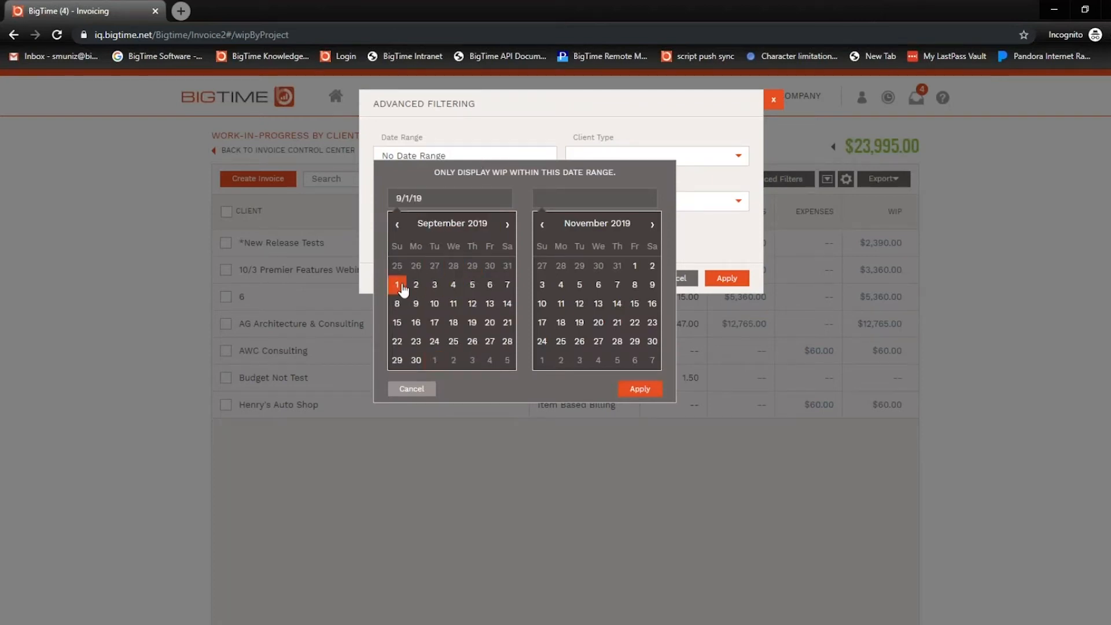
click(652, 341)
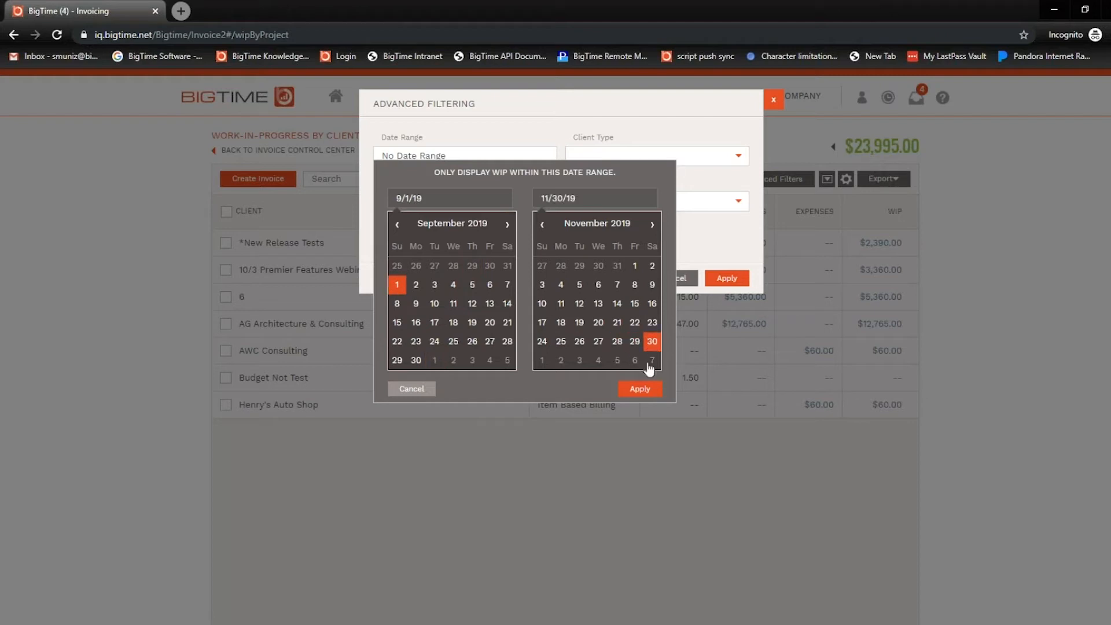
click(640, 390)
Step: Look through the Client Type, Invoice Type and Team Lead filter options, leaving all three blank
click(737, 155)
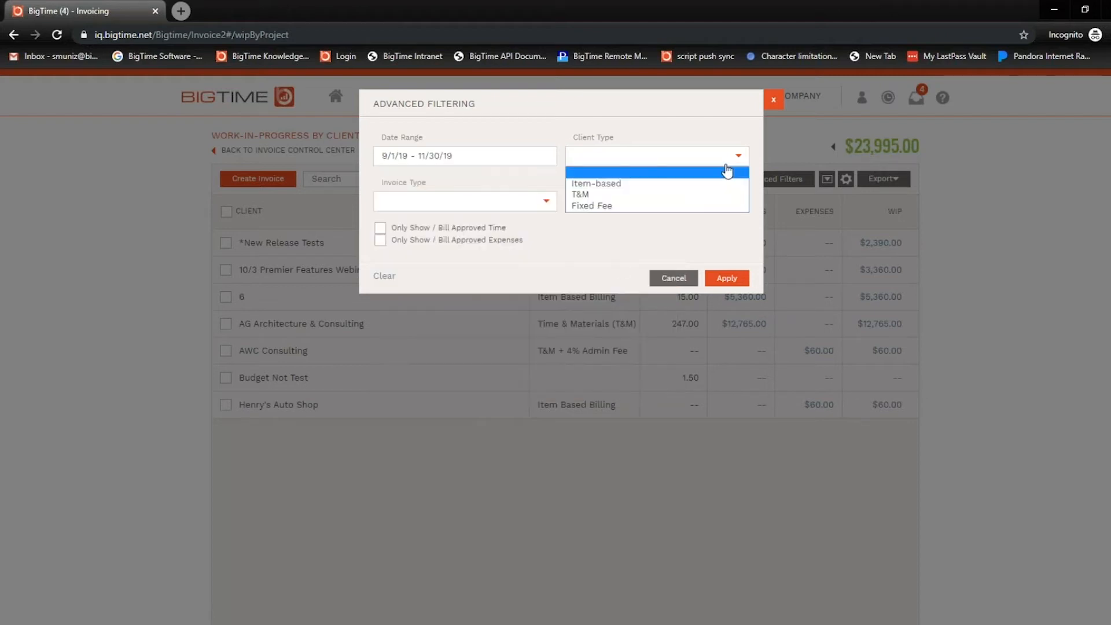
click(508, 181)
click(548, 208)
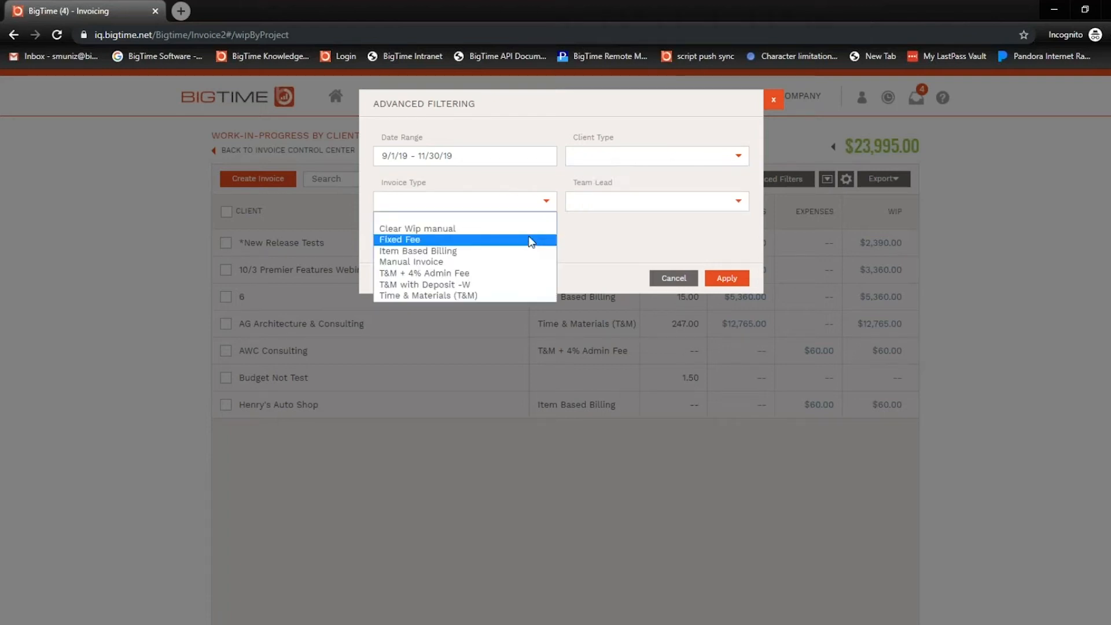
click(581, 237)
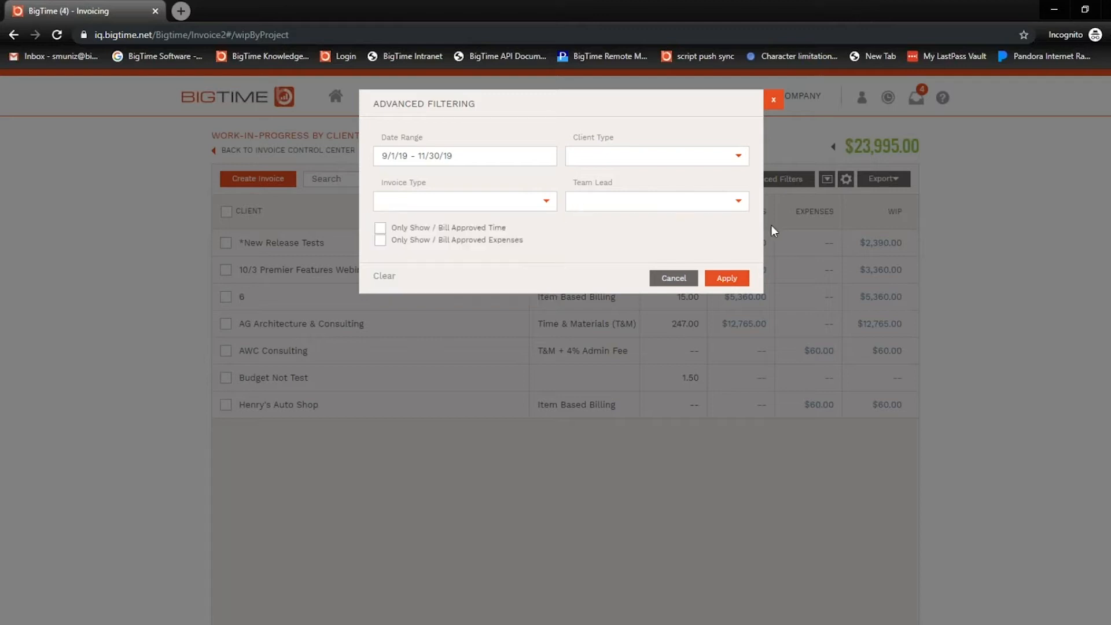
click(739, 203)
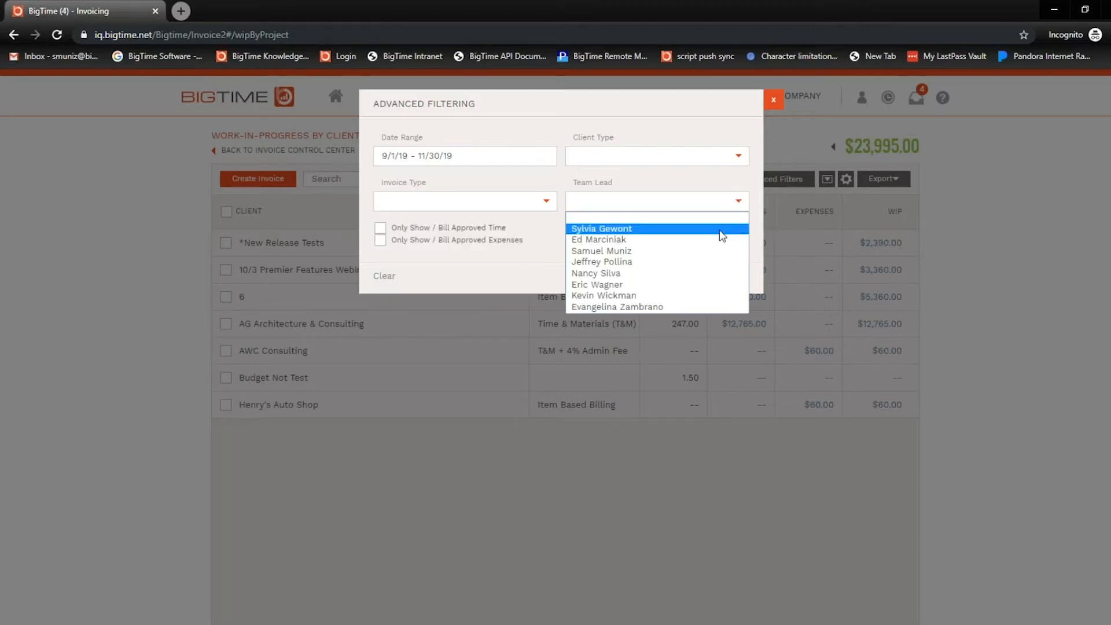
click(553, 254)
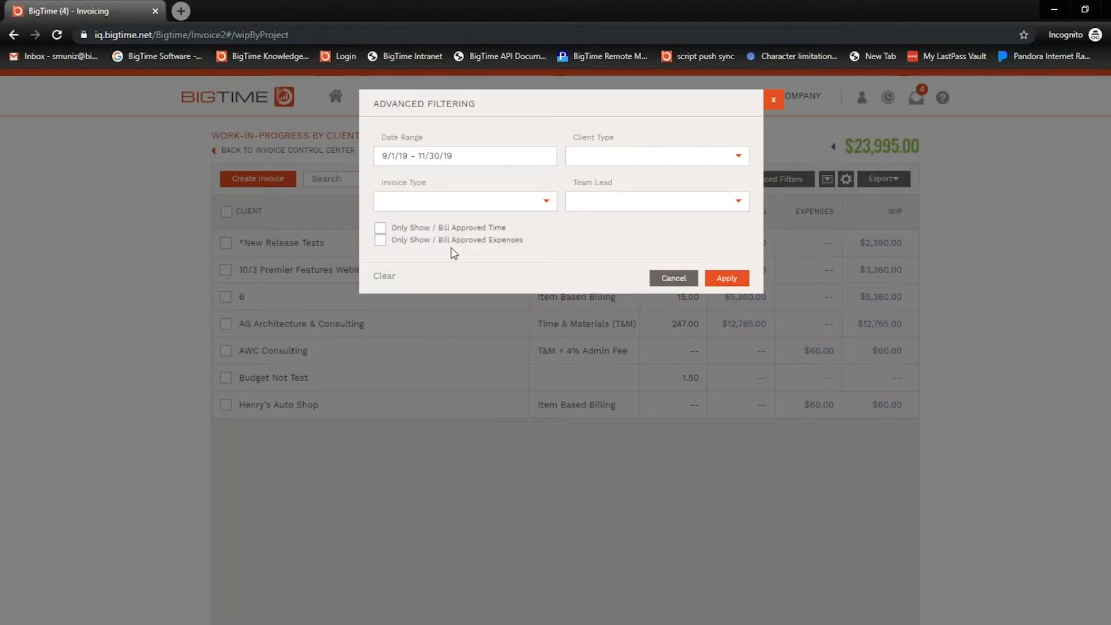
Step: Try the approved-only time and expense options, leave both off, and apply the advanced filters to the work-in-progress list
click(380, 228)
click(381, 240)
click(381, 241)
click(381, 228)
click(731, 278)
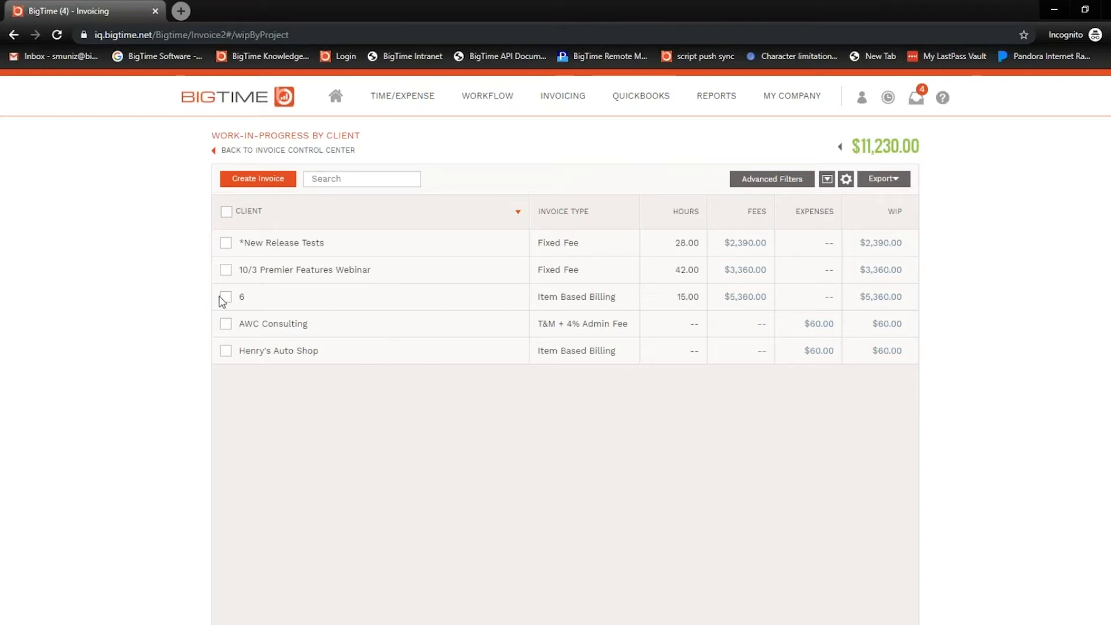
Step: Start a Time & Materials (T&M) invoice for the client 10/3 Premier Features Webinar and look at its line item fields
click(226, 271)
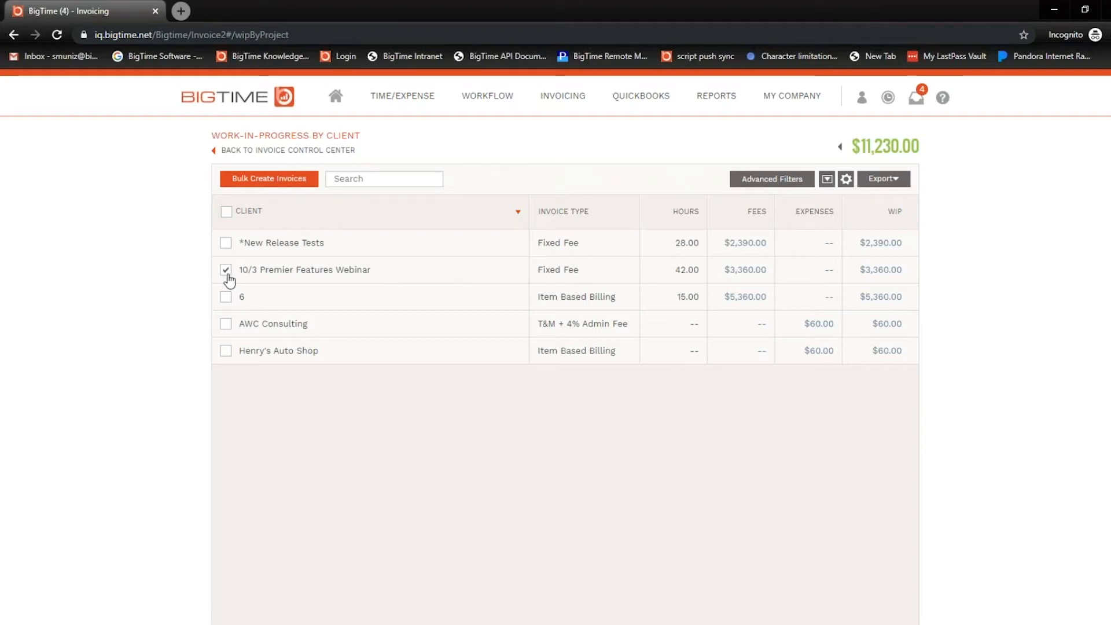
click(286, 180)
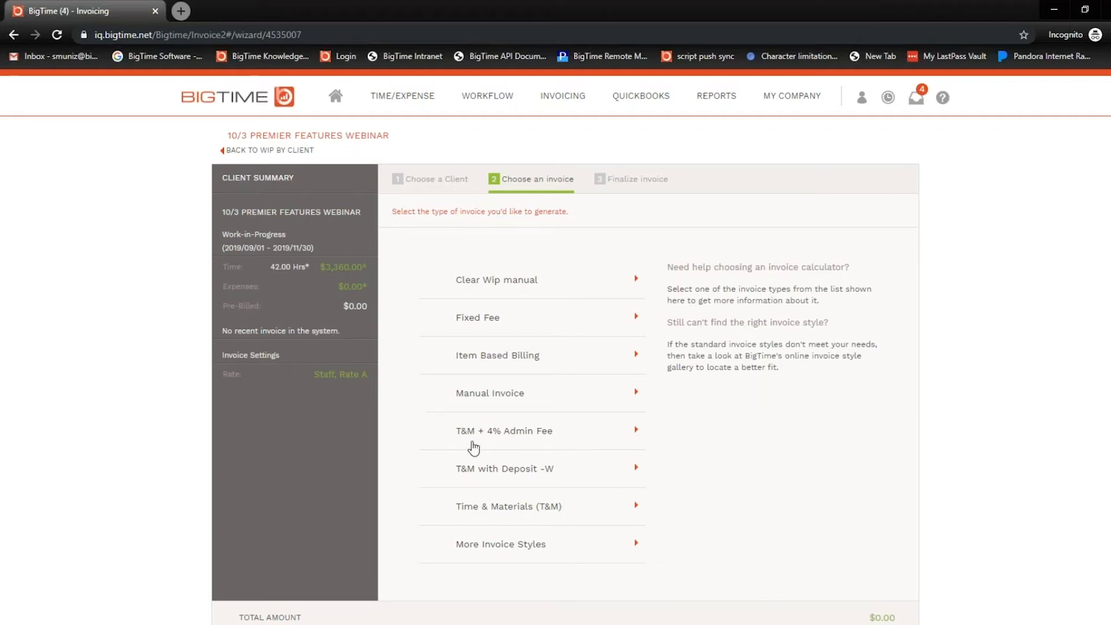
click(493, 506)
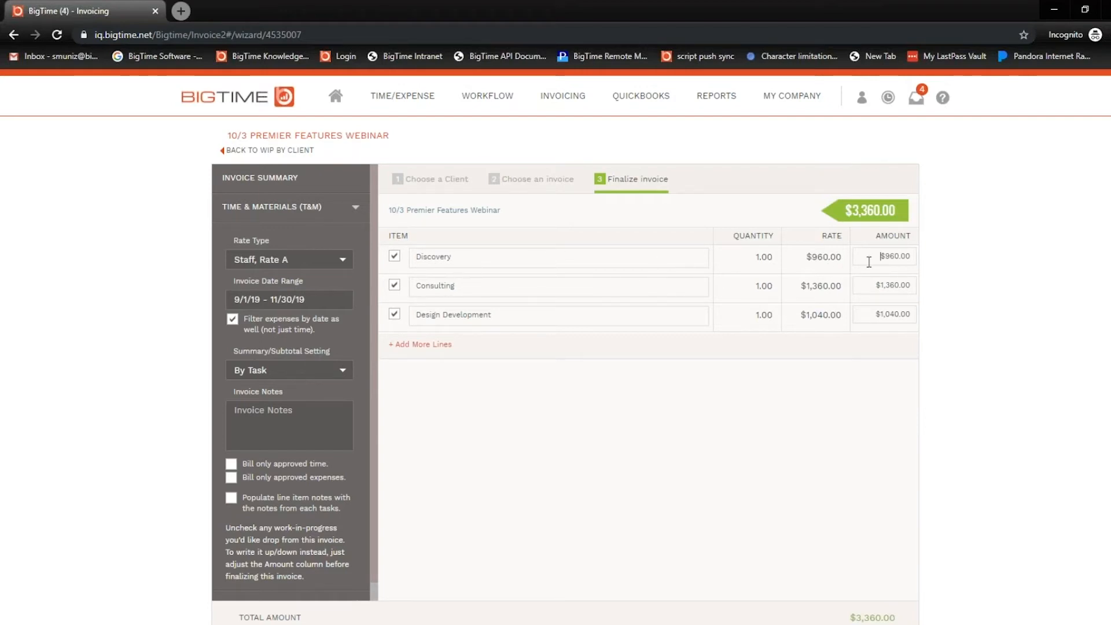
drag(877, 257, 926, 262)
click(605, 287)
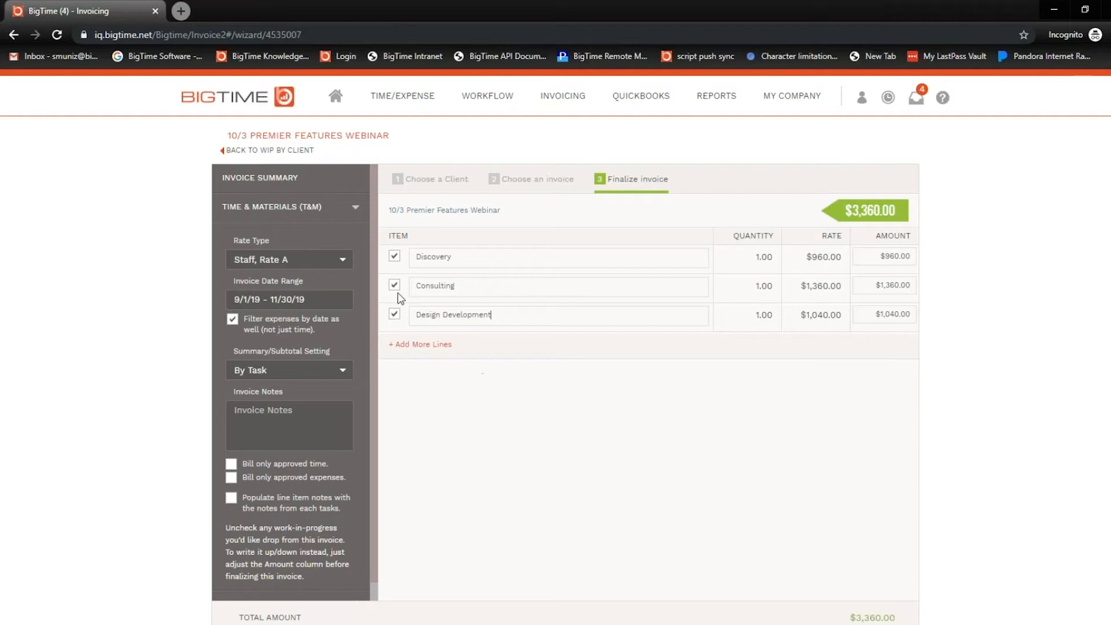
Step: Try the summary/subtotal settings By Staff, By Team Role and Department/Rate, and return the invoice to By Task
click(342, 374)
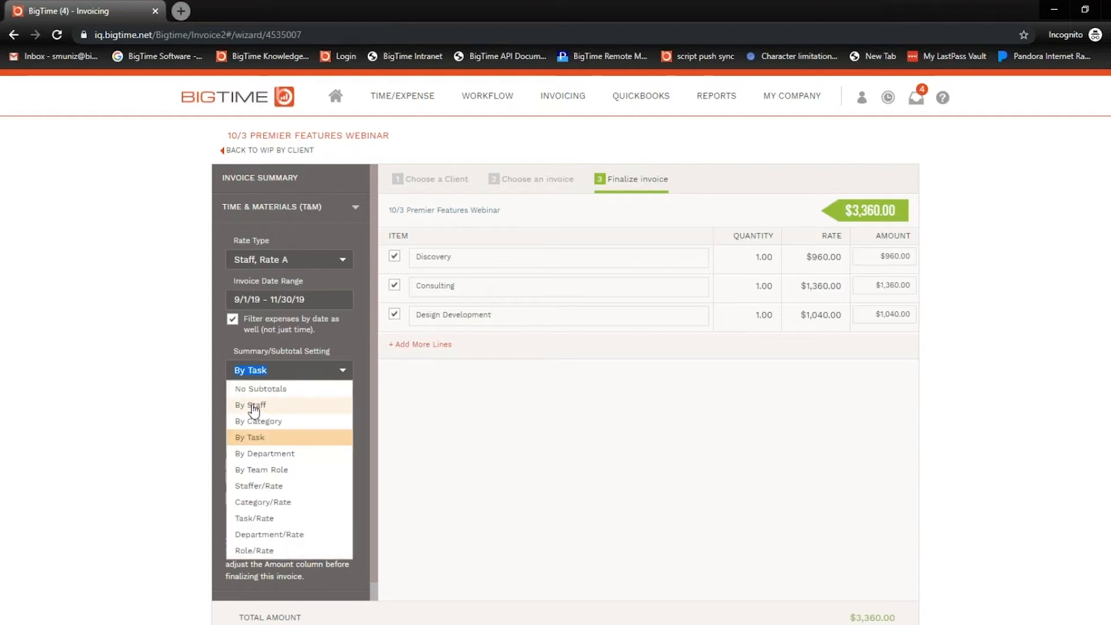
click(219, 404)
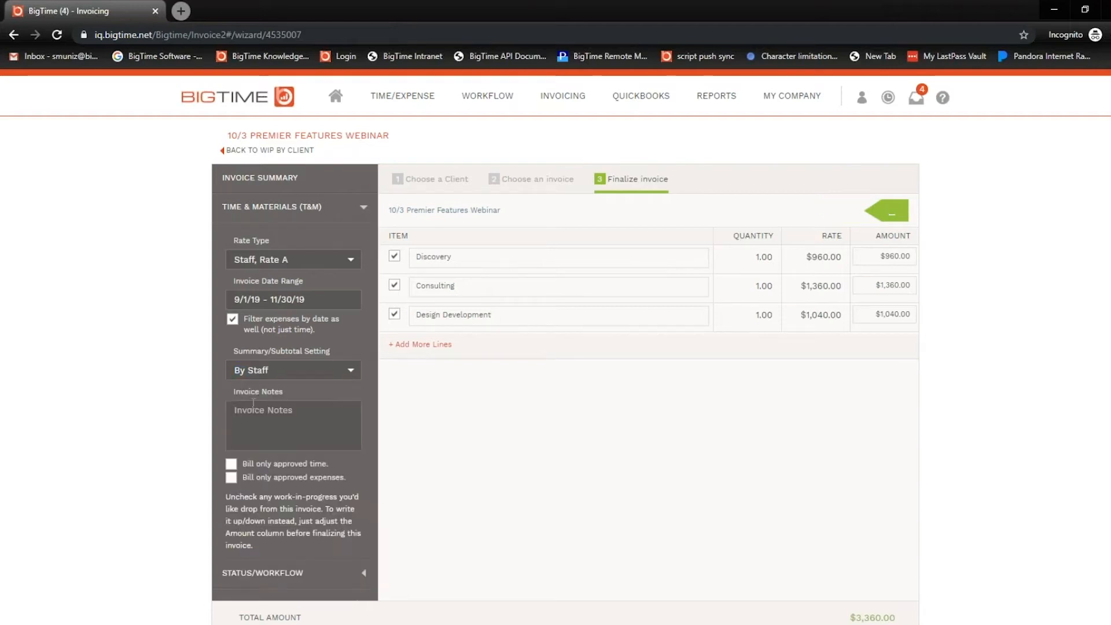
click(349, 373)
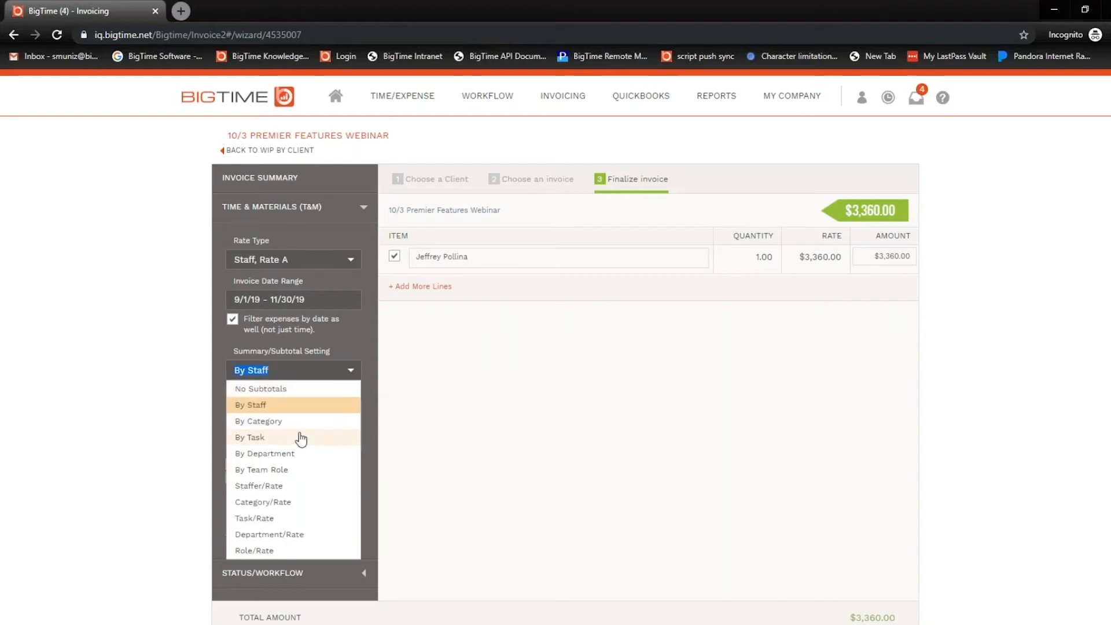
click(303, 469)
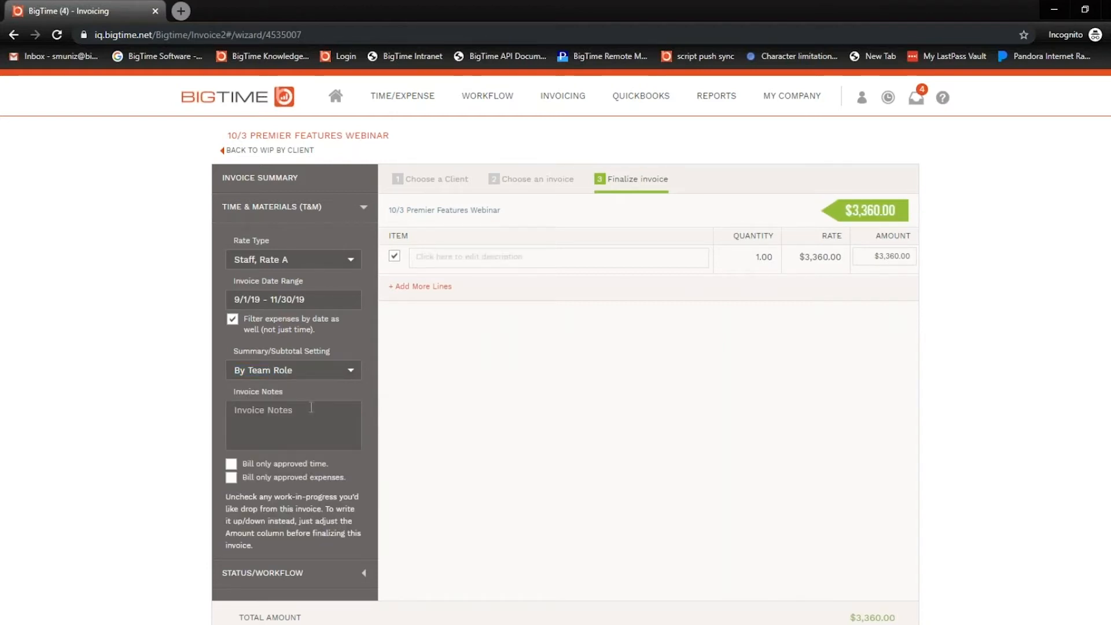
click(350, 373)
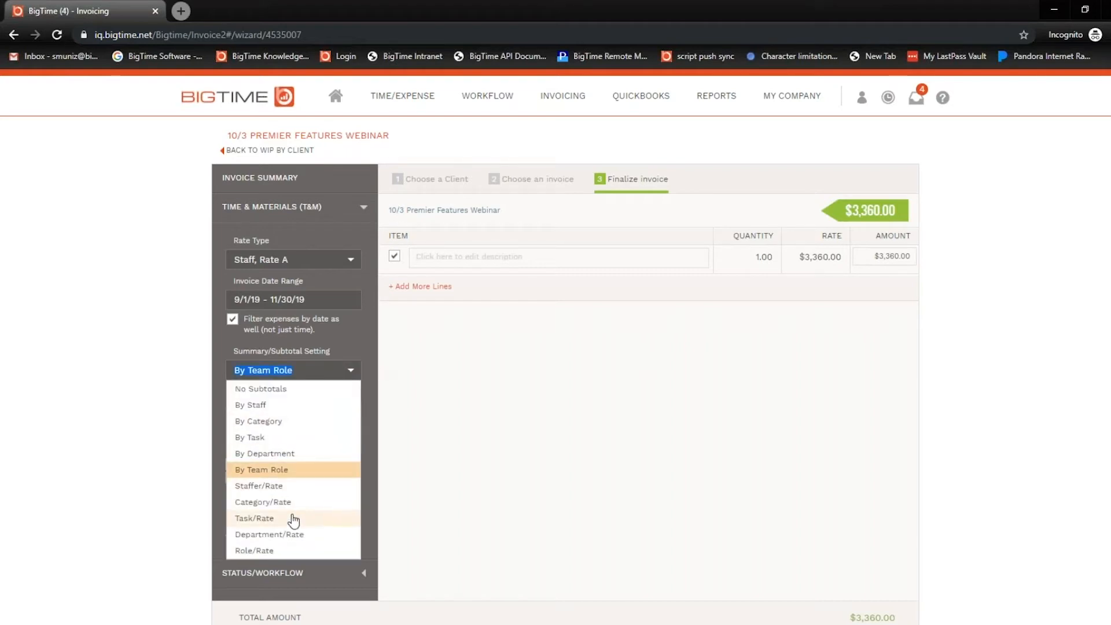
click(293, 535)
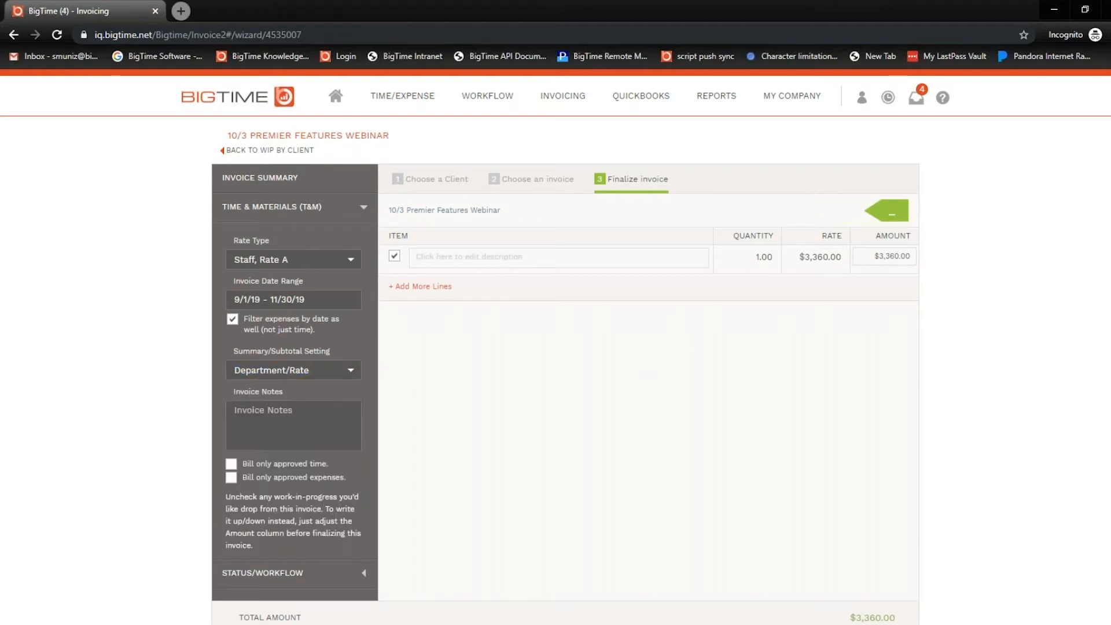
click(349, 370)
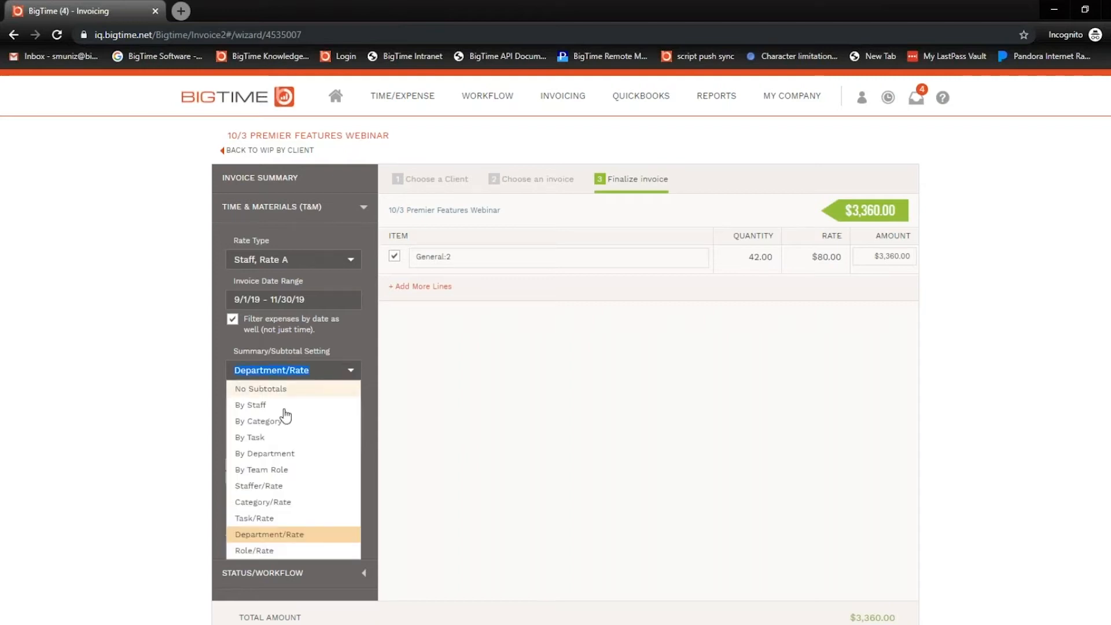
click(255, 437)
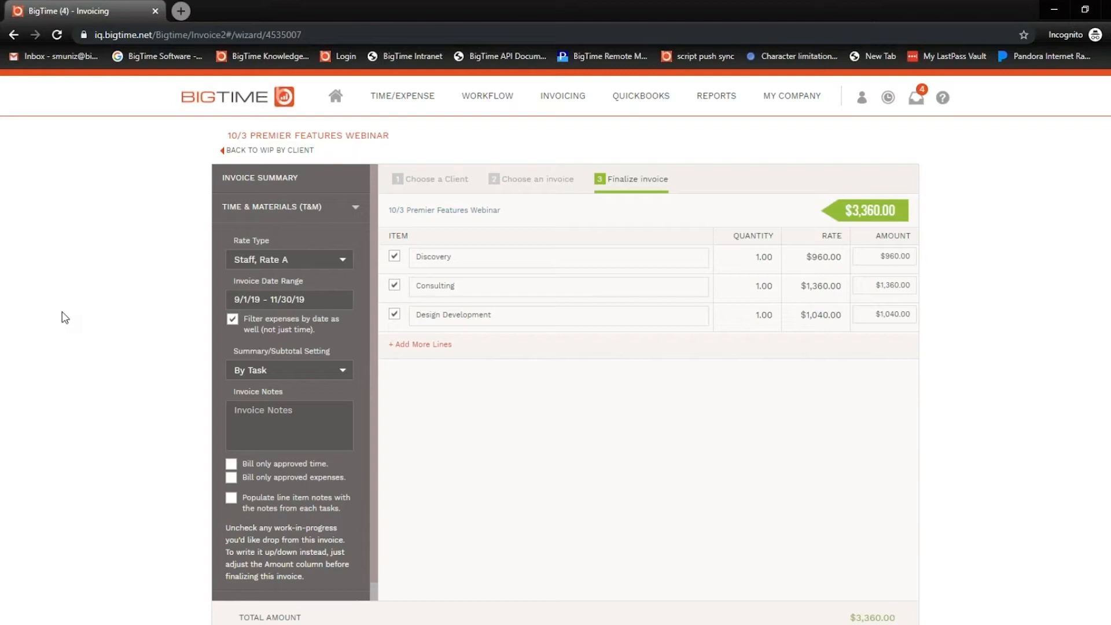
click(341, 371)
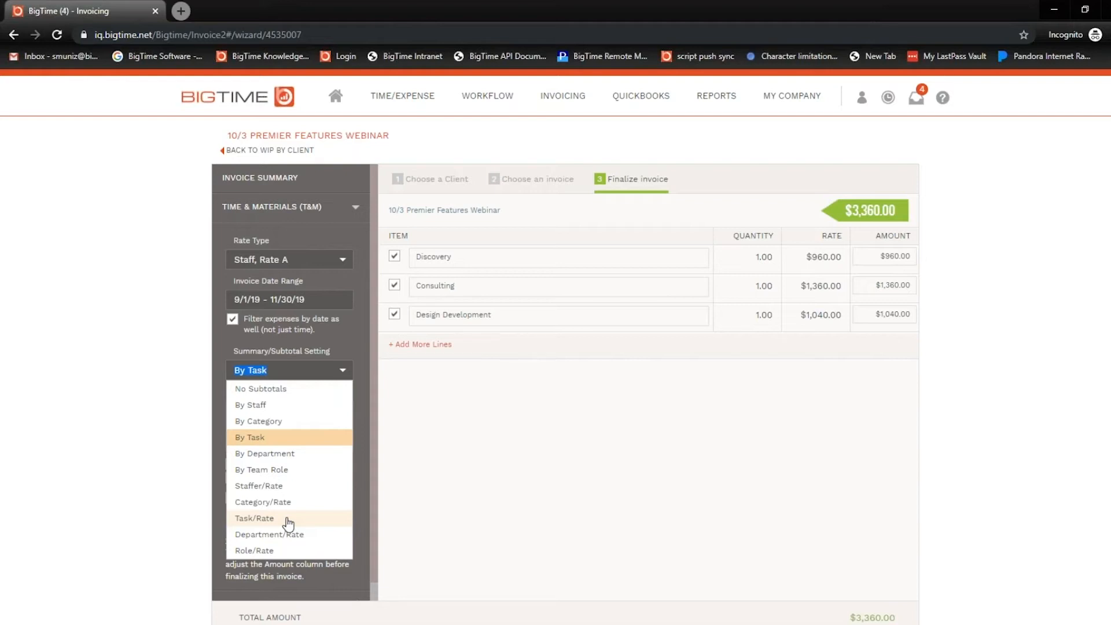
click(330, 439)
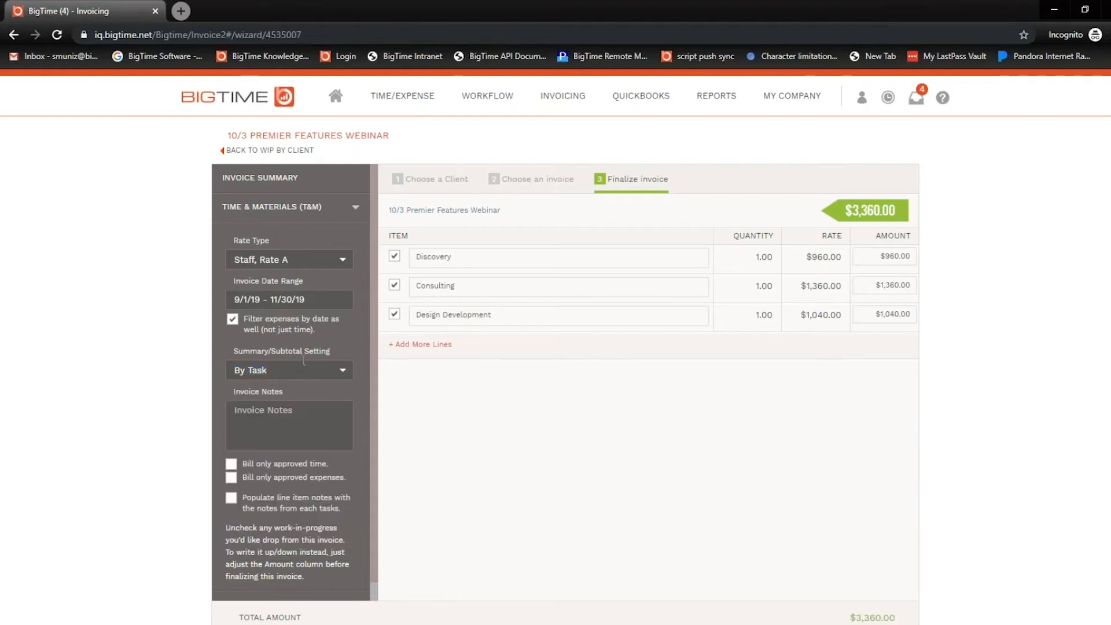
Step: Look through the Rate Type options, the invoice notes field and the option to populate line item notes, leaving them as they are
click(338, 259)
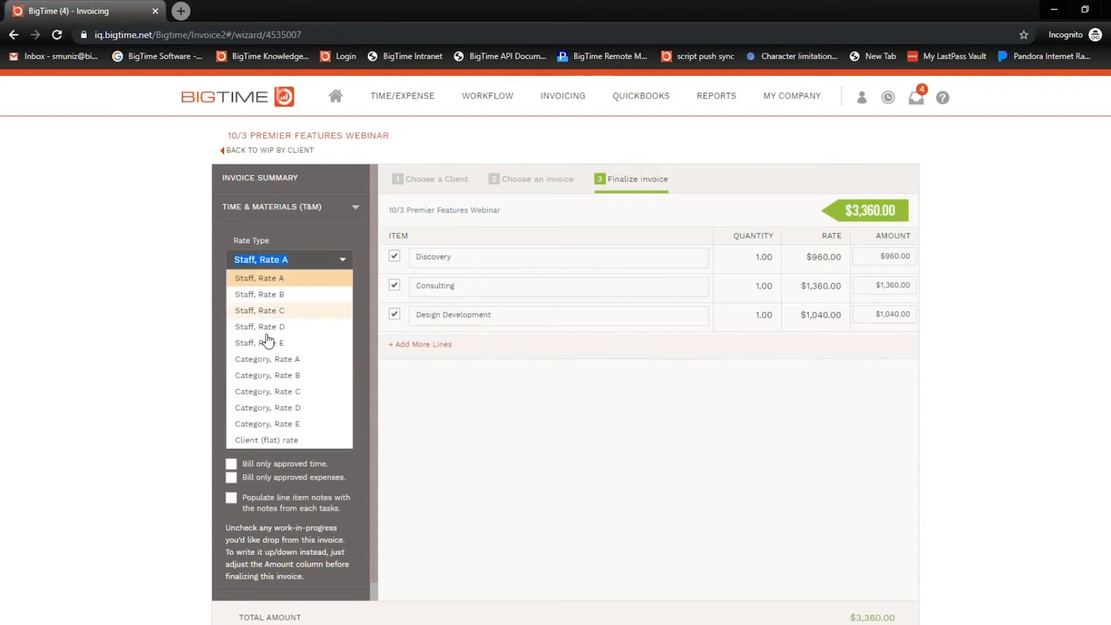
click(202, 325)
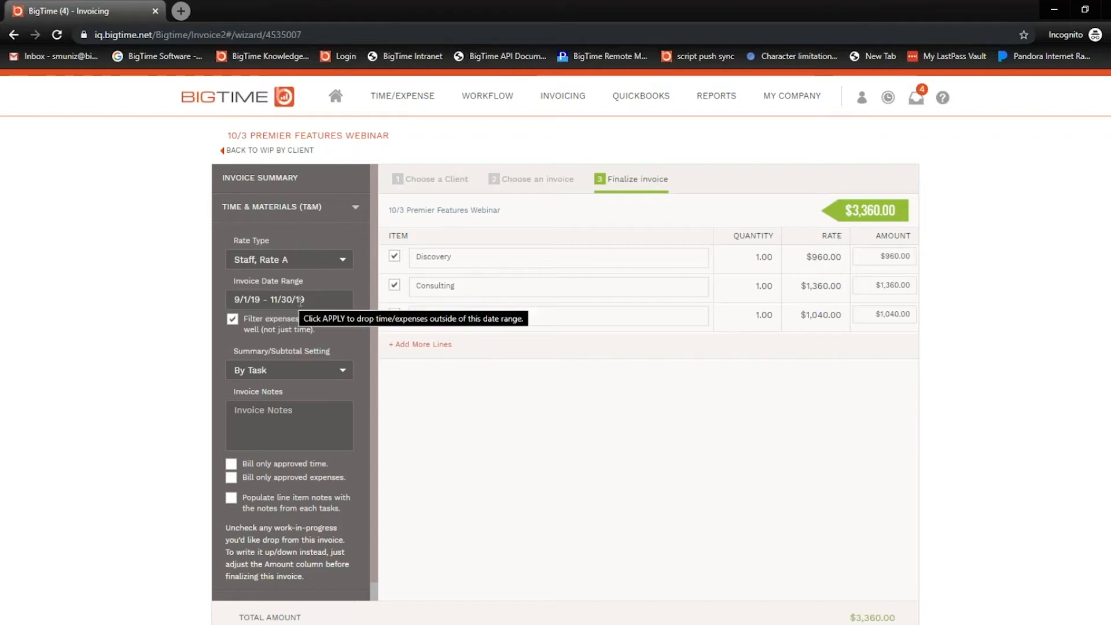
click(254, 405)
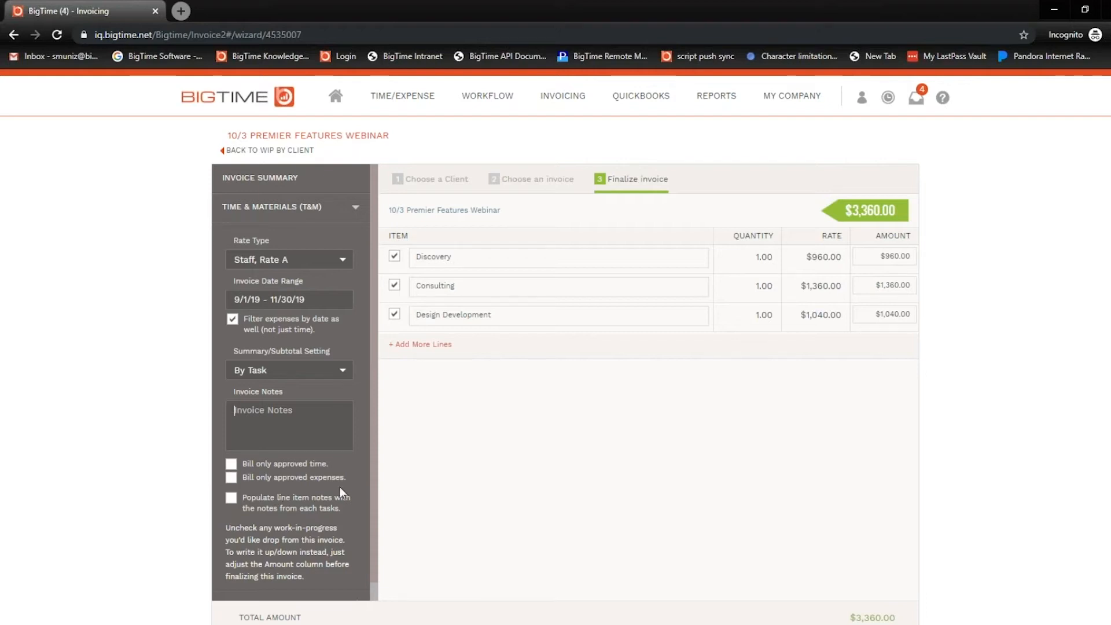
click(231, 502)
click(232, 500)
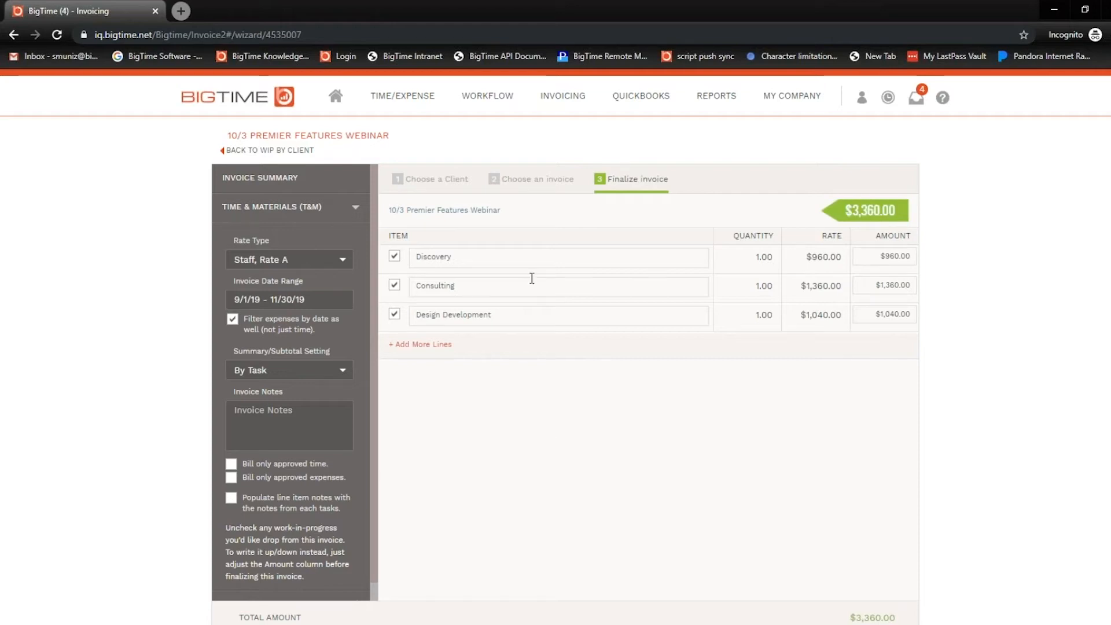
Step: Try adding "- Exampl" to the Discovery line's description, look at the amount and extra-line options, and create the draft invoice
drag(492, 266, 411, 263)
click(471, 259)
text(- )
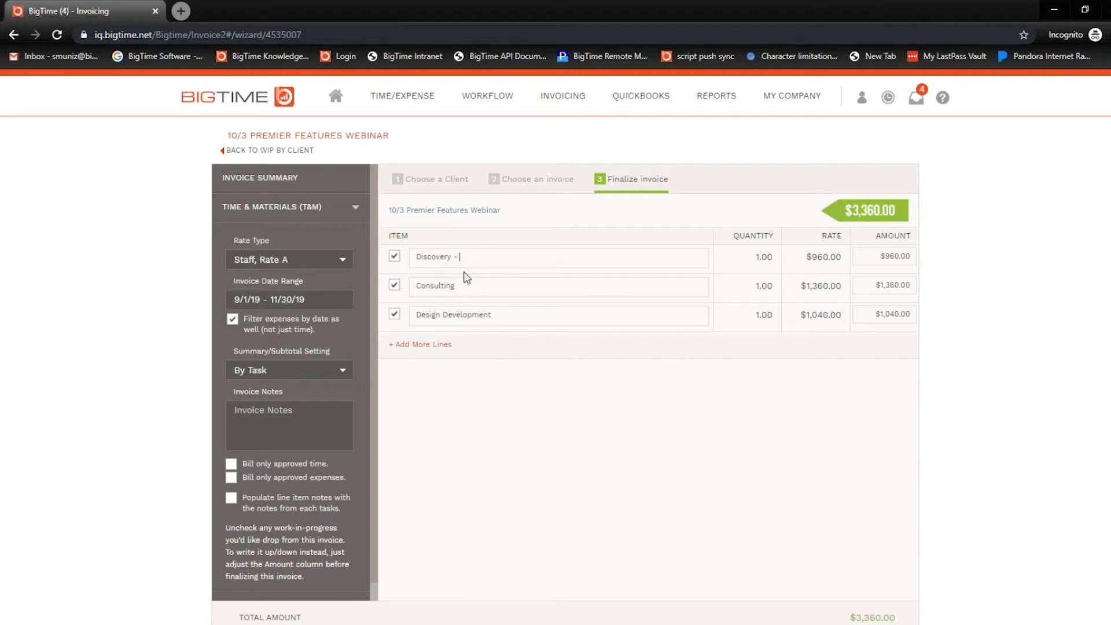
text(Exampl)
click(884, 257)
click(927, 289)
click(442, 345)
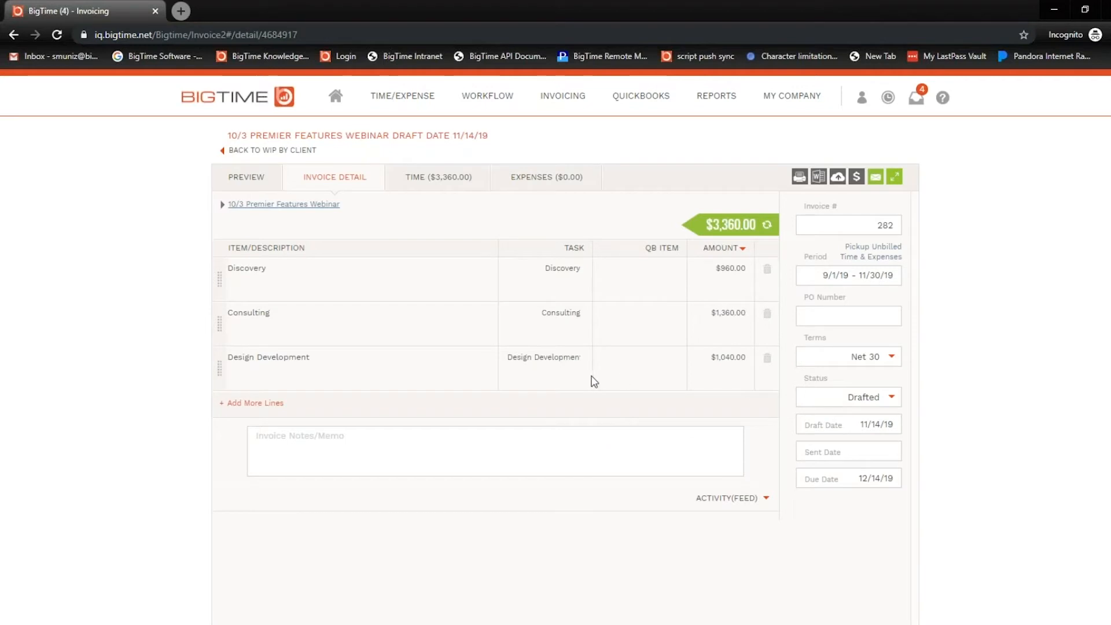
Step: Move the Discovery line below Consulting on the draft invoice and look at the Consulting line's editable fields
drag(219, 280, 235, 330)
click(288, 269)
double_click(261, 276)
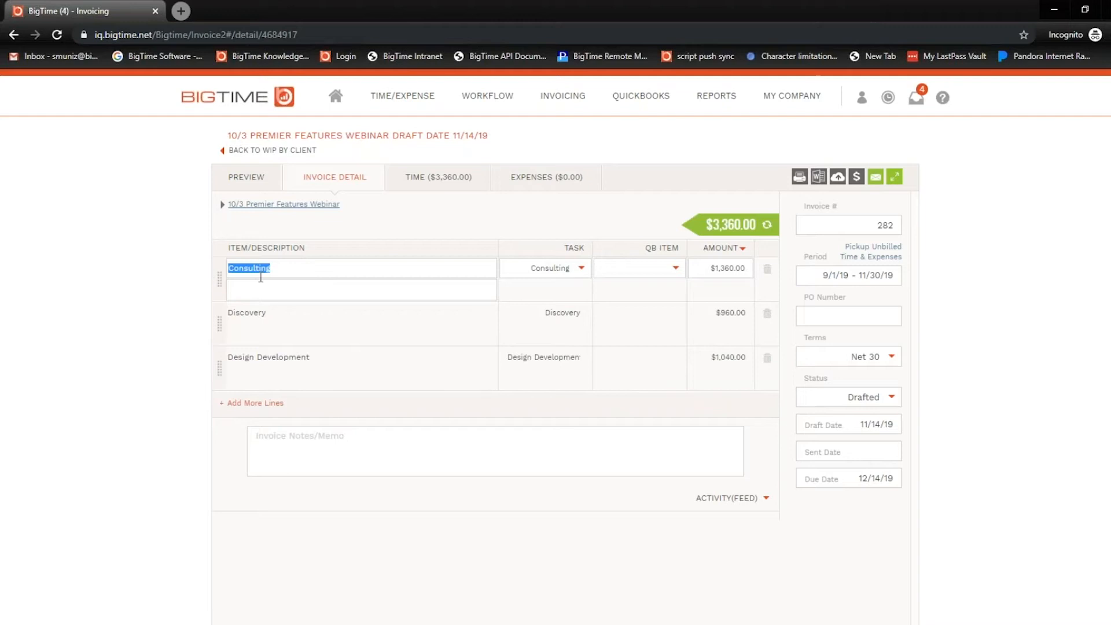
click(538, 269)
click(622, 266)
drag(709, 269, 749, 271)
Step: Try the Quantity/Rate/Amount and Description Only layouts for the invoice lines, and return to the Item/Links layout
click(742, 248)
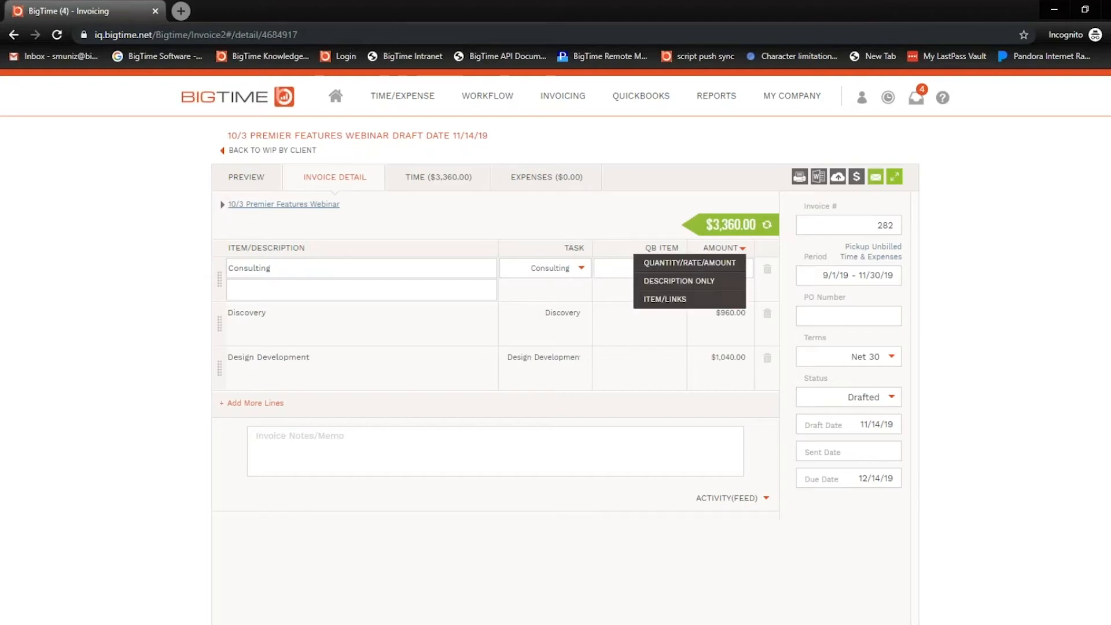
click(677, 265)
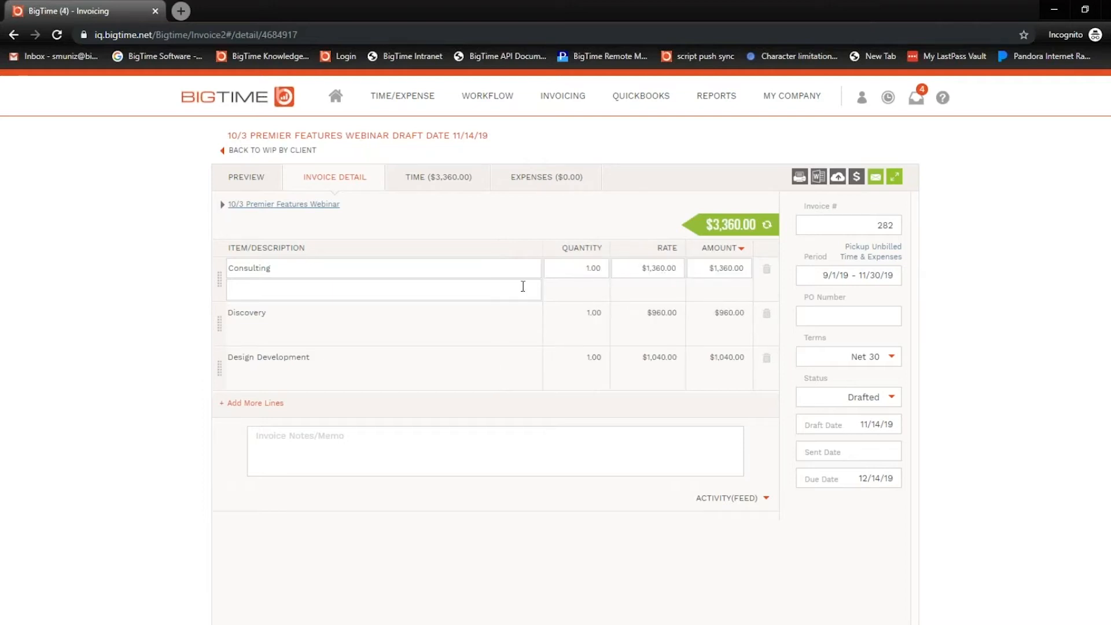
click(585, 270)
click(634, 269)
click(742, 271)
click(740, 248)
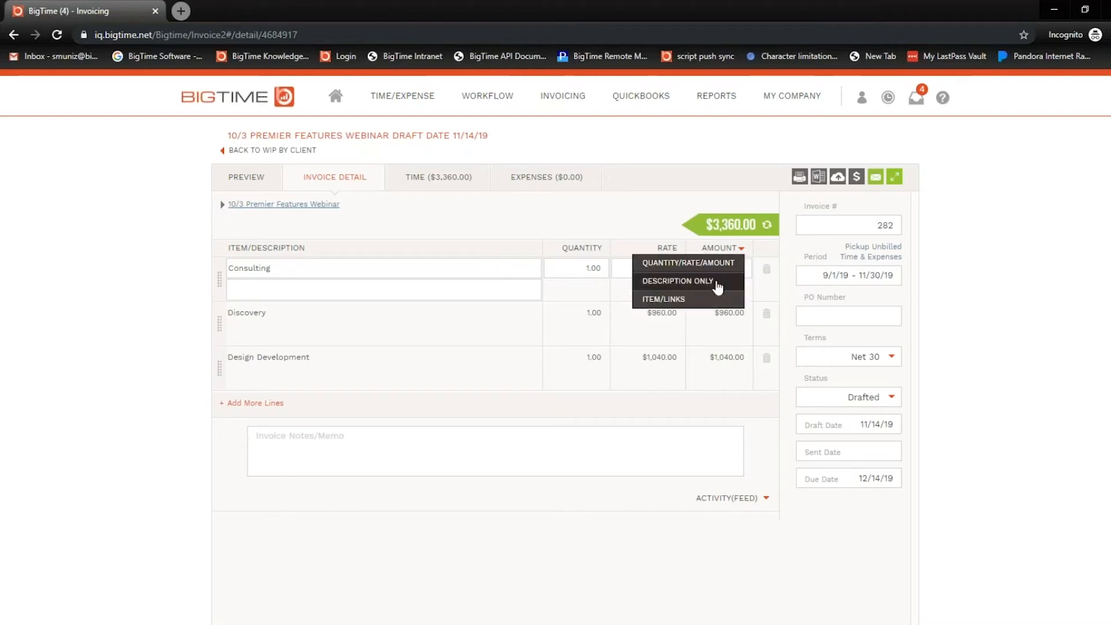
click(703, 283)
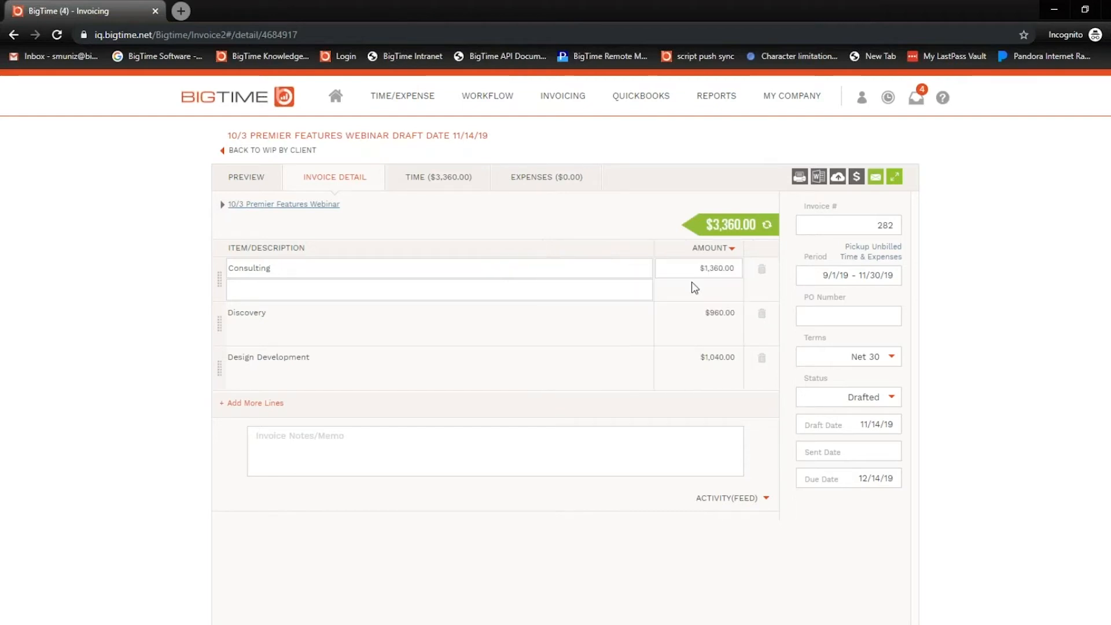
click(731, 250)
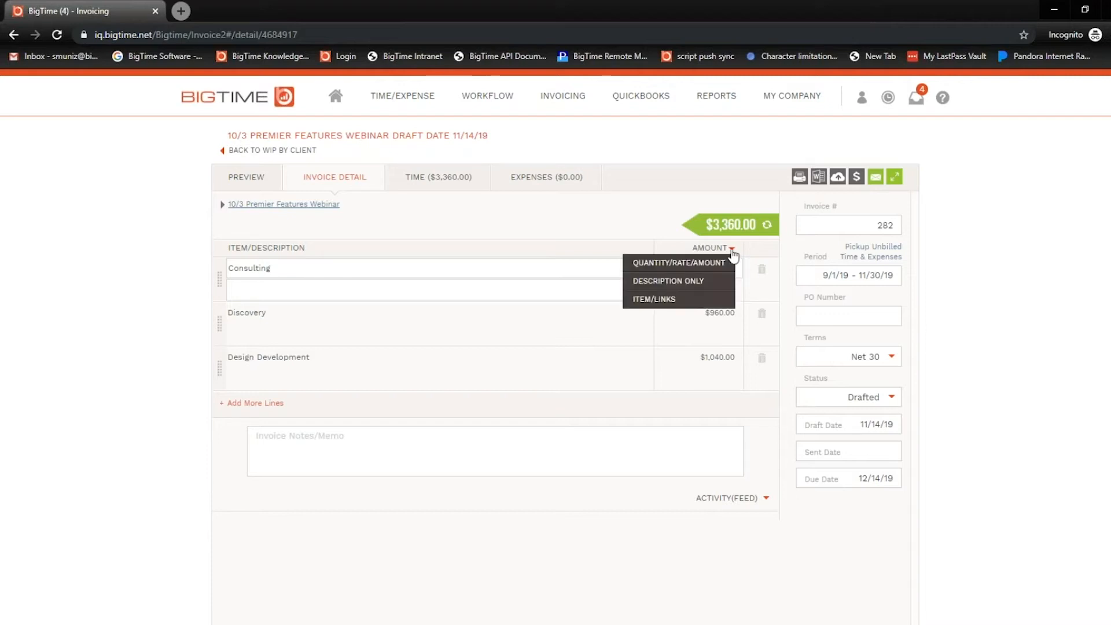
click(654, 301)
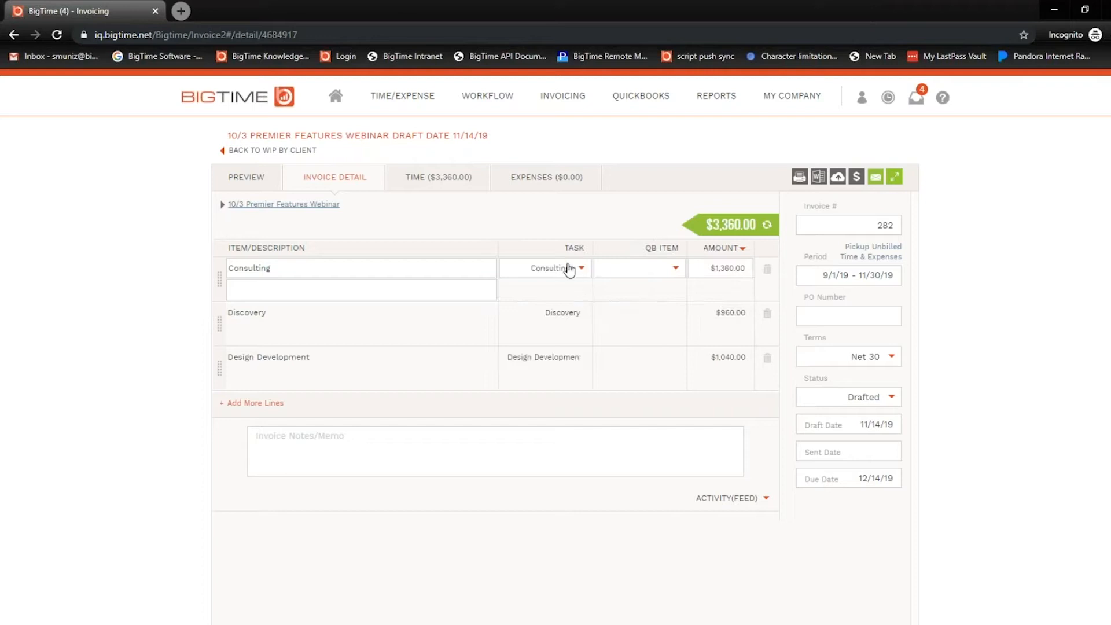
Step: Look at the QB item choices for the Consulting line and the task choices for the Discovery line
click(675, 267)
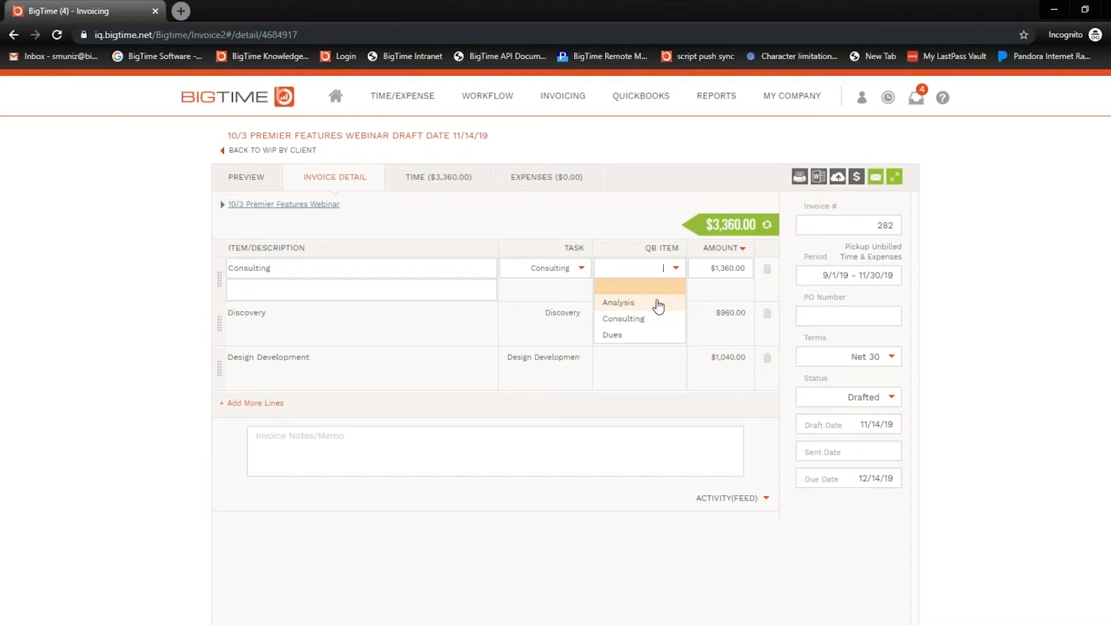
click(469, 277)
double_click(550, 269)
click(524, 319)
double_click(550, 313)
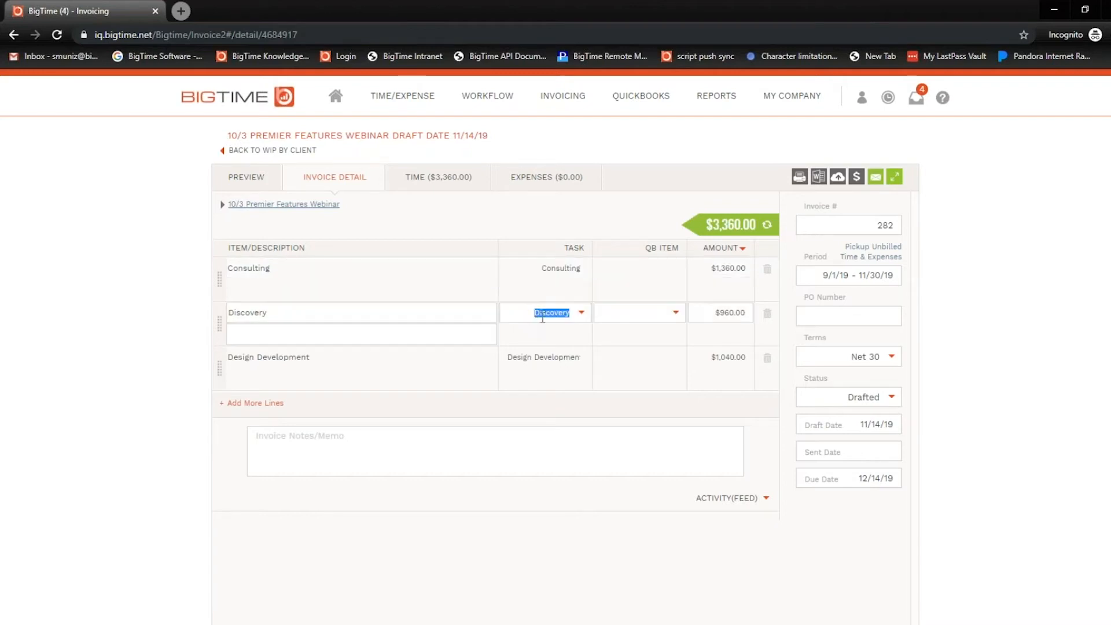
click(583, 313)
click(557, 330)
Step: Set the QB item to Analysis for the Consulting and Discovery lines and to Dues for the Design Development line
click(677, 271)
click(677, 271)
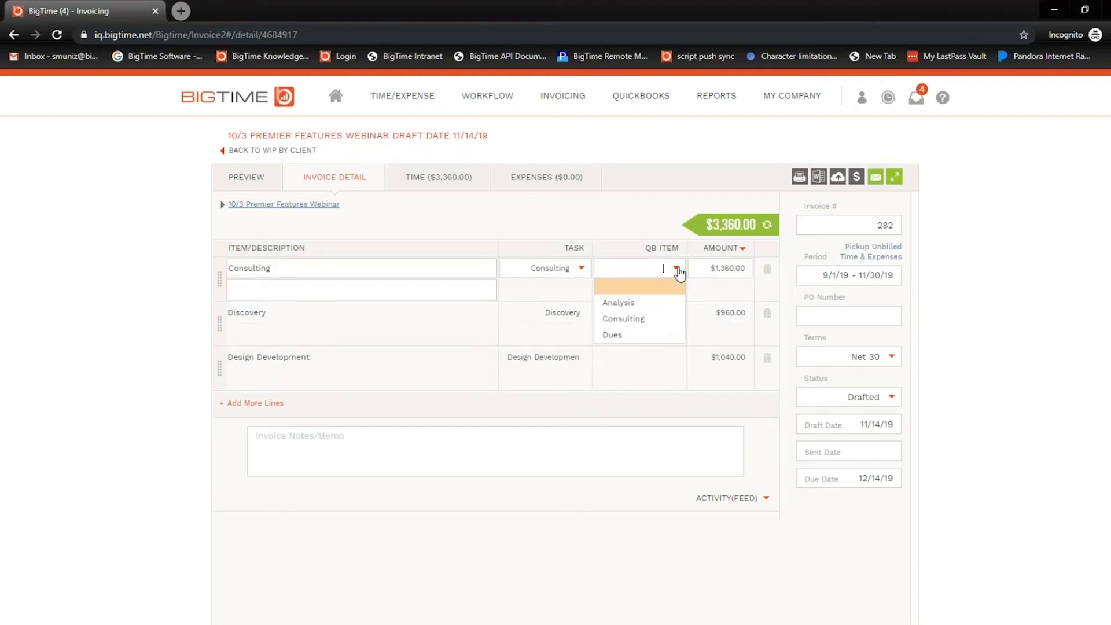
click(640, 306)
click(673, 313)
click(674, 313)
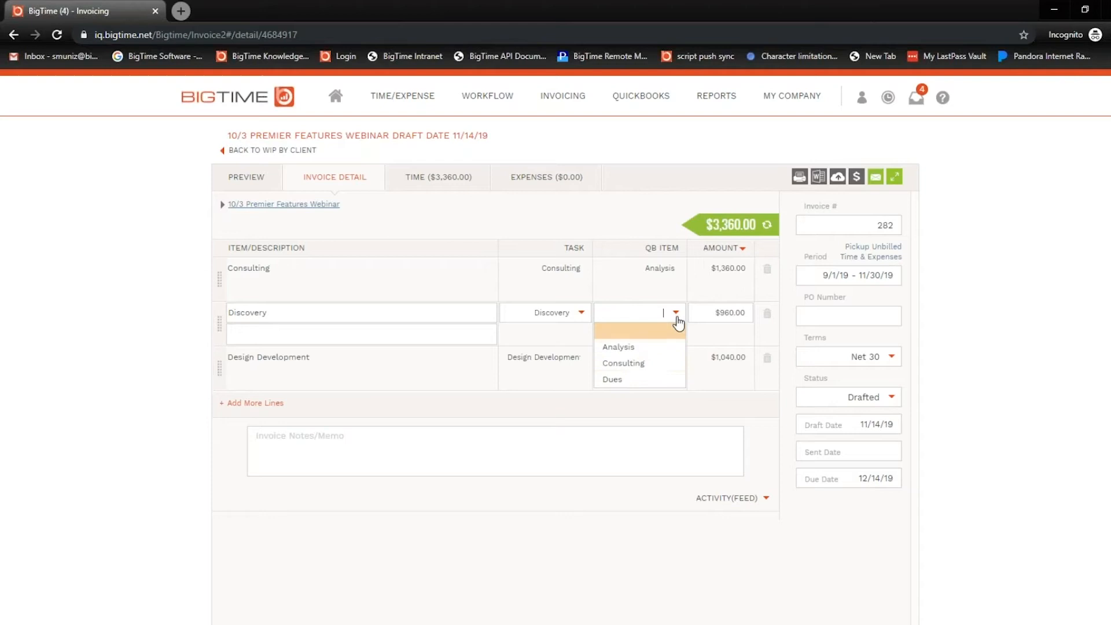
click(645, 352)
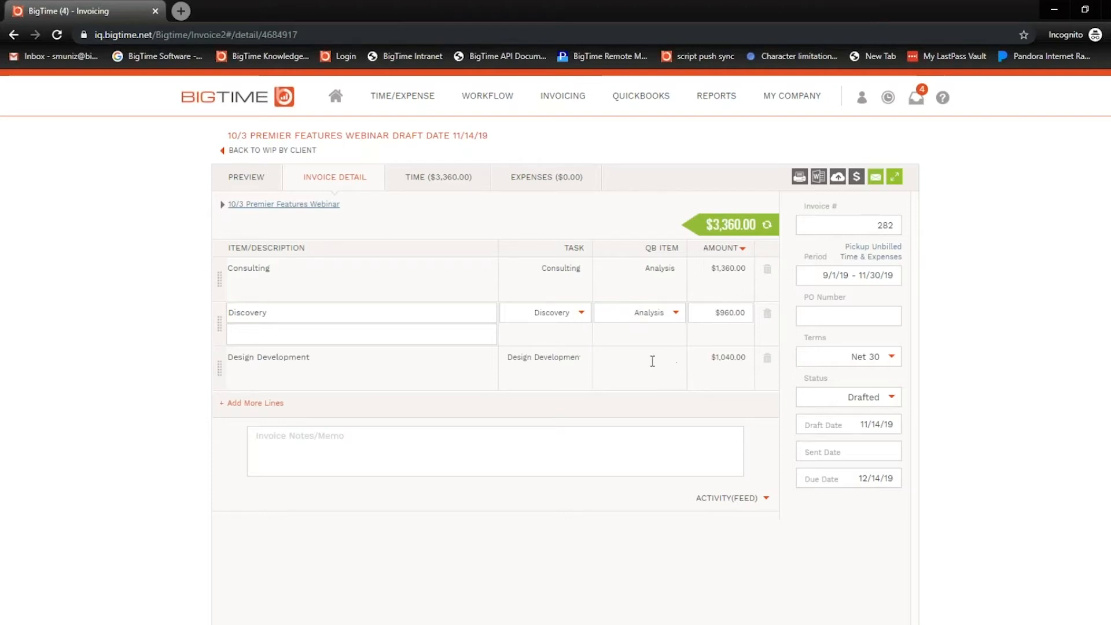
click(646, 359)
click(674, 359)
click(642, 427)
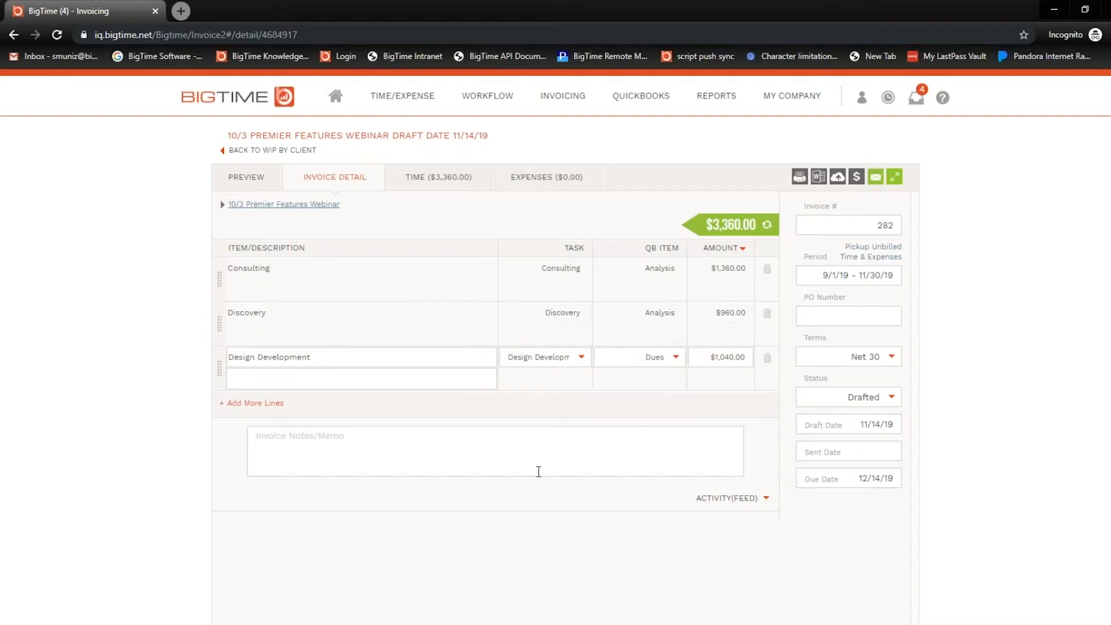
click(616, 358)
click(630, 359)
Step: Look at the invoice number and at the period choices for picking up unbilled time and expenses, without changing them
drag(851, 221, 898, 226)
click(863, 225)
click(873, 226)
click(869, 250)
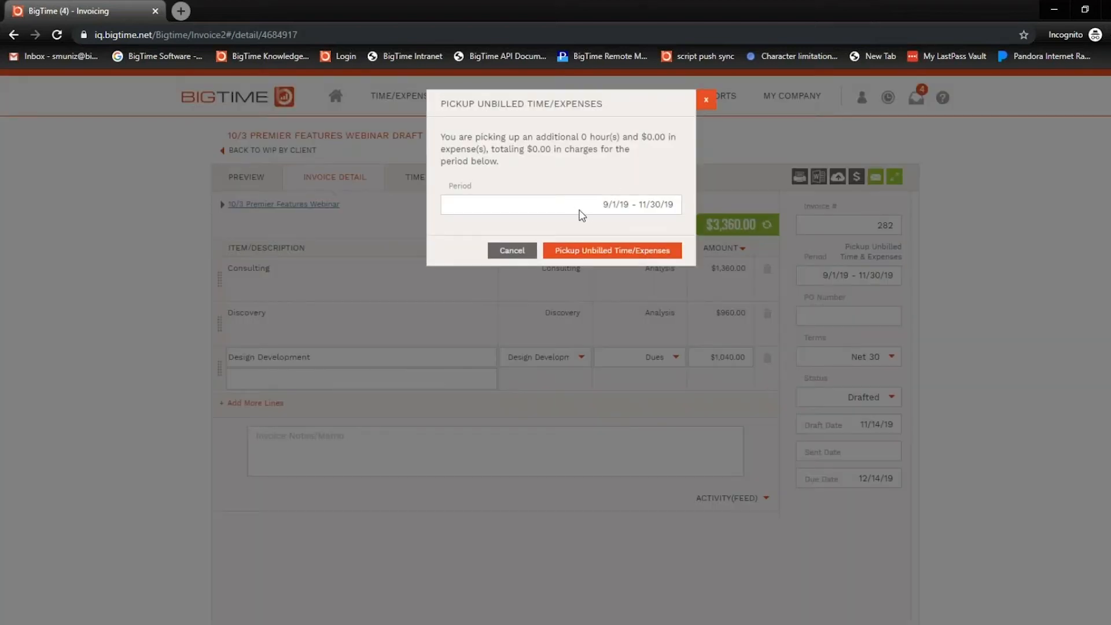
click(600, 205)
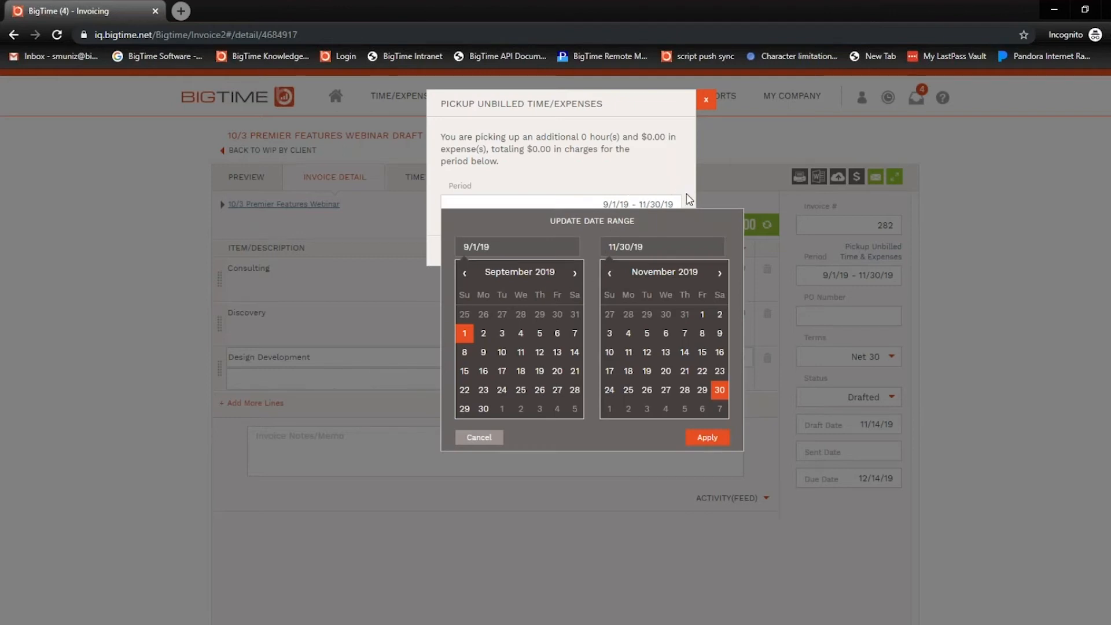
click(489, 442)
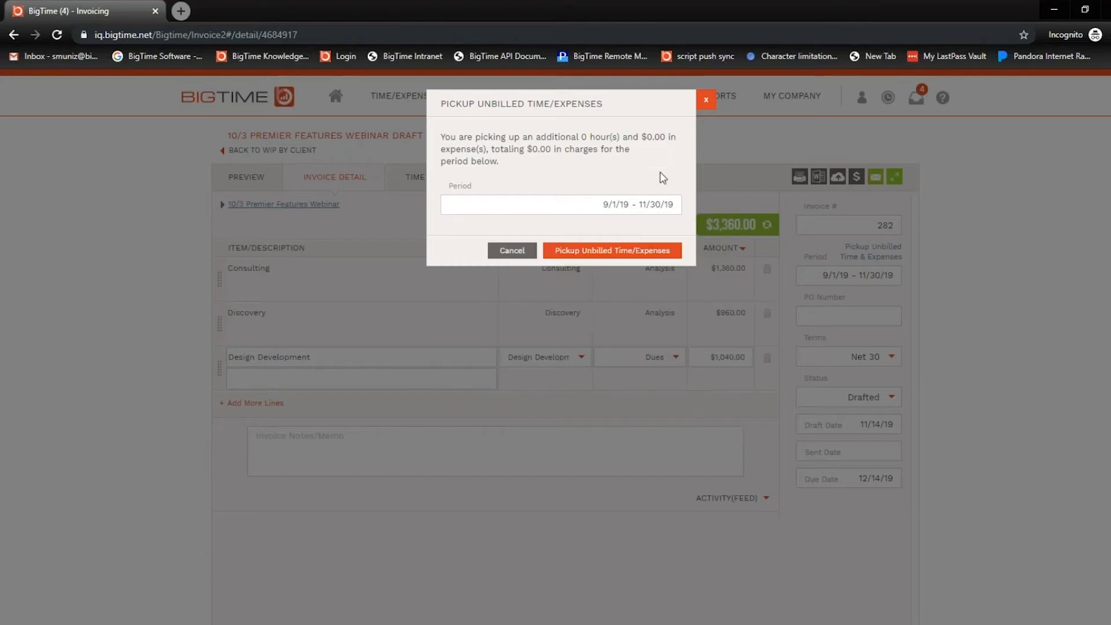
click(704, 103)
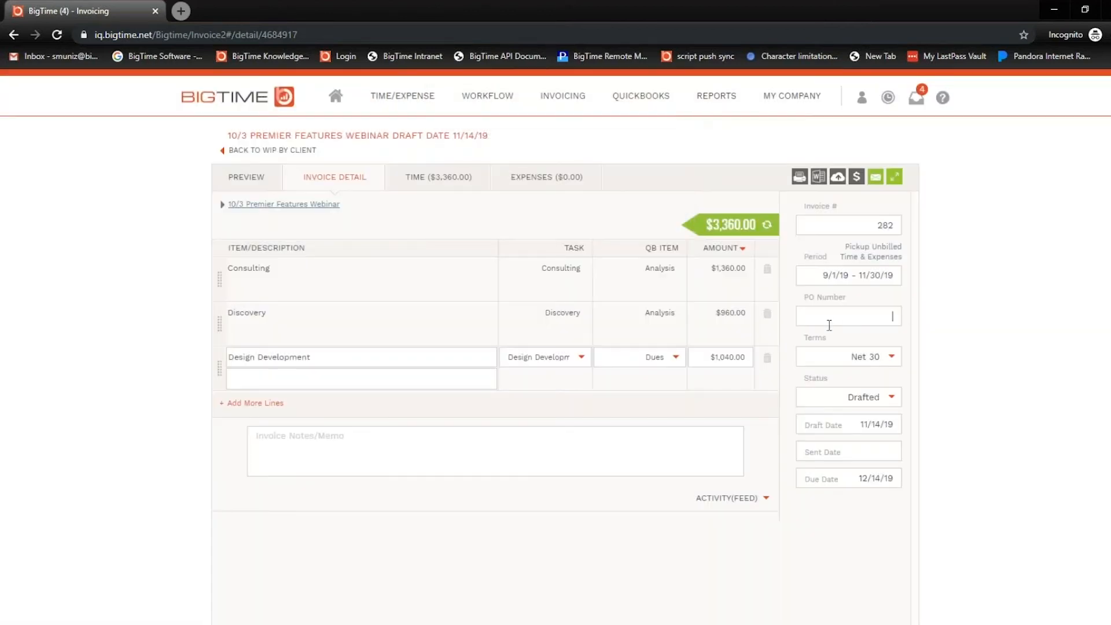
Step: Open the client list in a new browser tab and examine the PO Number field of the *Halloween Premier Webinar client
click(846, 313)
mouse_move(794, 110)
right_click(787, 177)
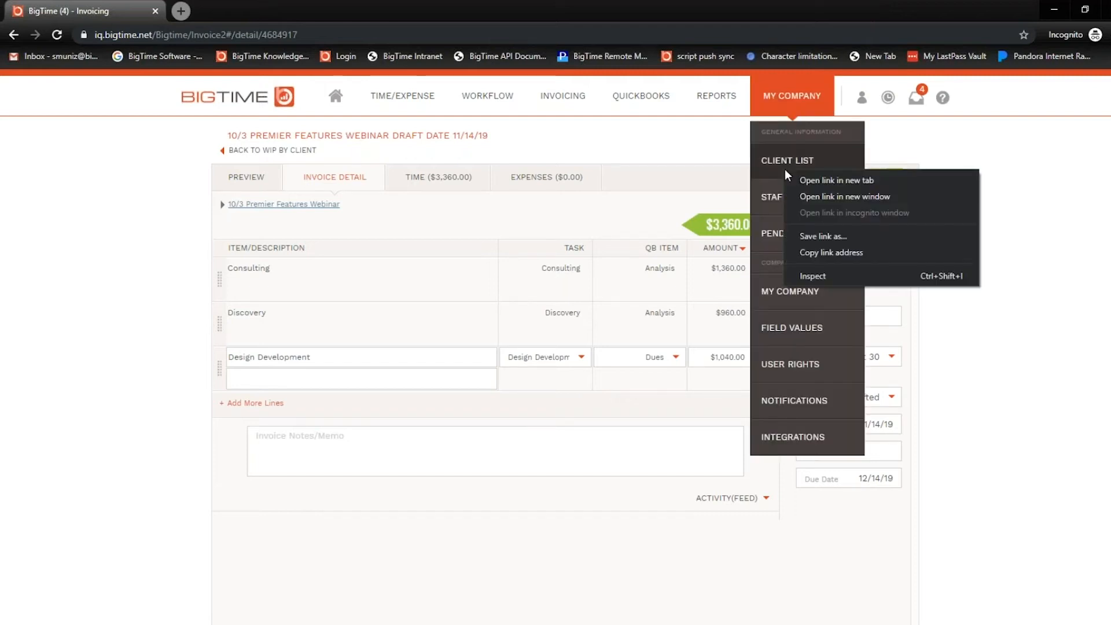
click(808, 180)
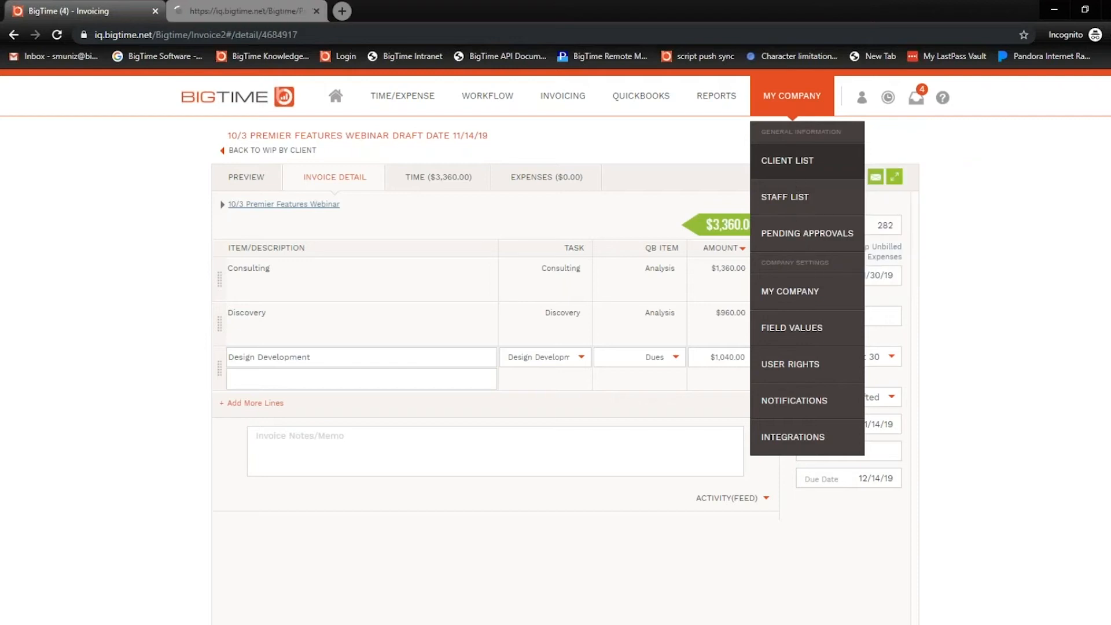
click(268, 3)
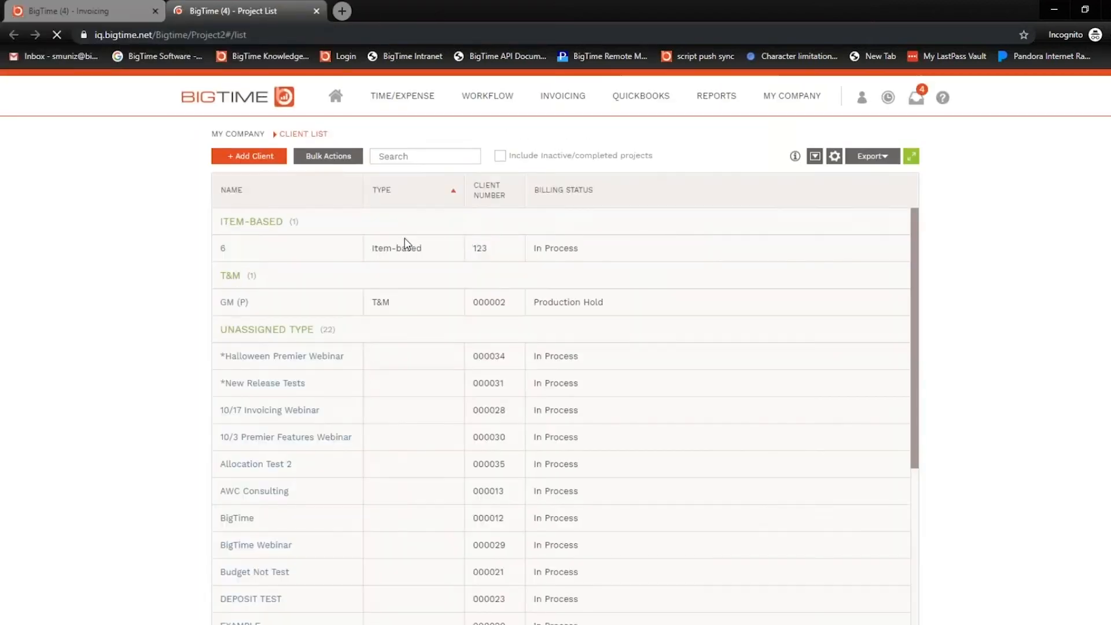
click(259, 359)
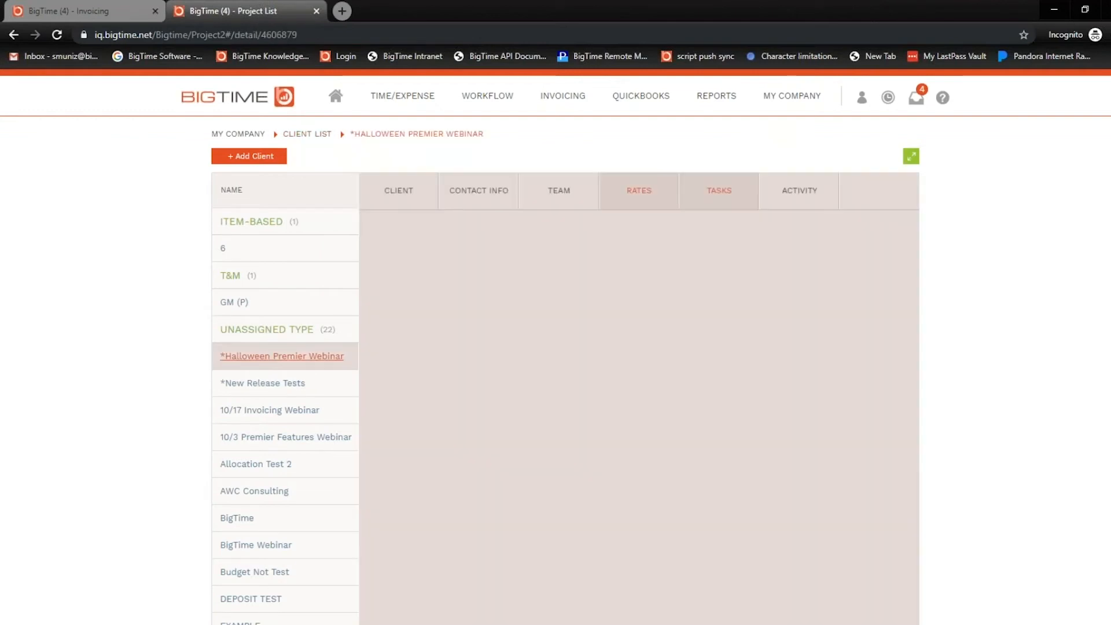
scroll(463, 565, down, 4)
click(439, 546)
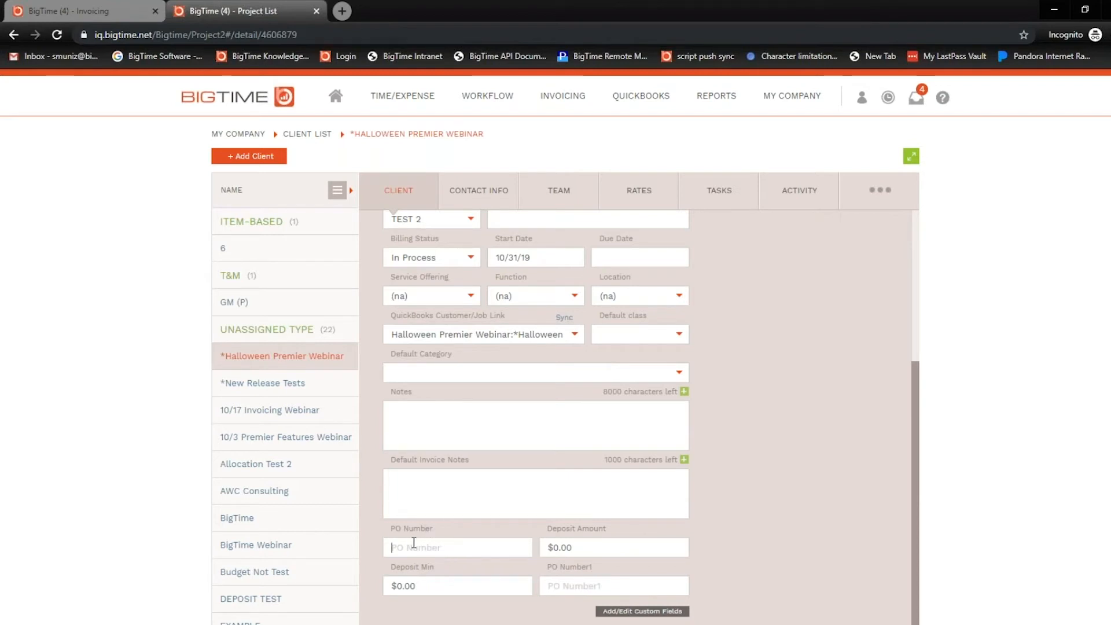
Step: Look at the editable custom fields of the *Halloween Premier Webinar client, including PO Number, and return to the draft invoice
click(632, 612)
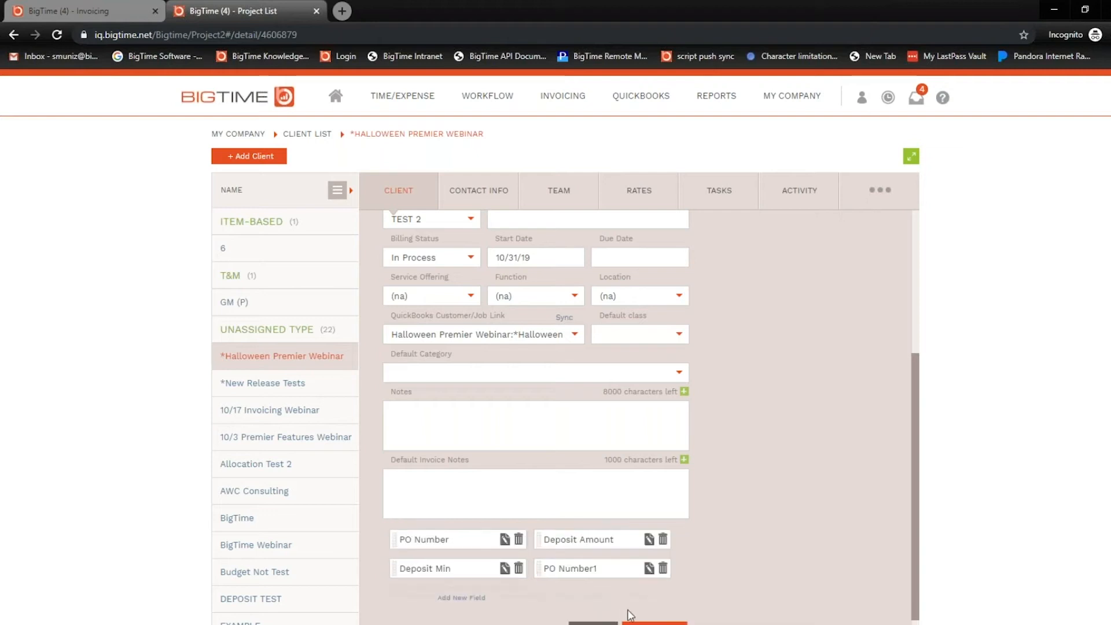
triple_click(457, 541)
click(653, 622)
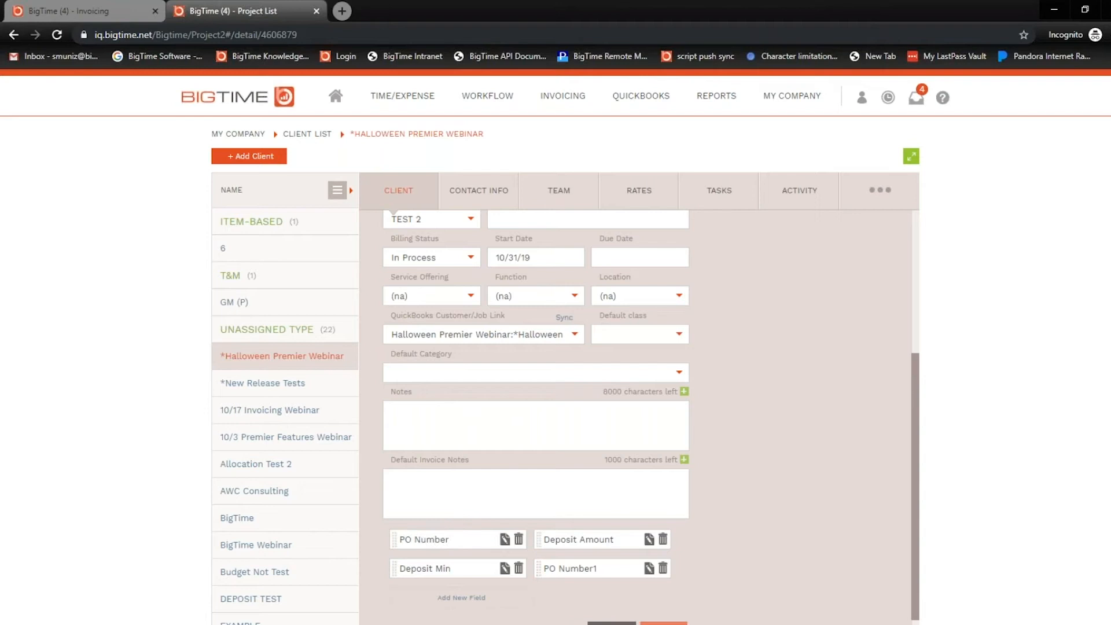
click(430, 548)
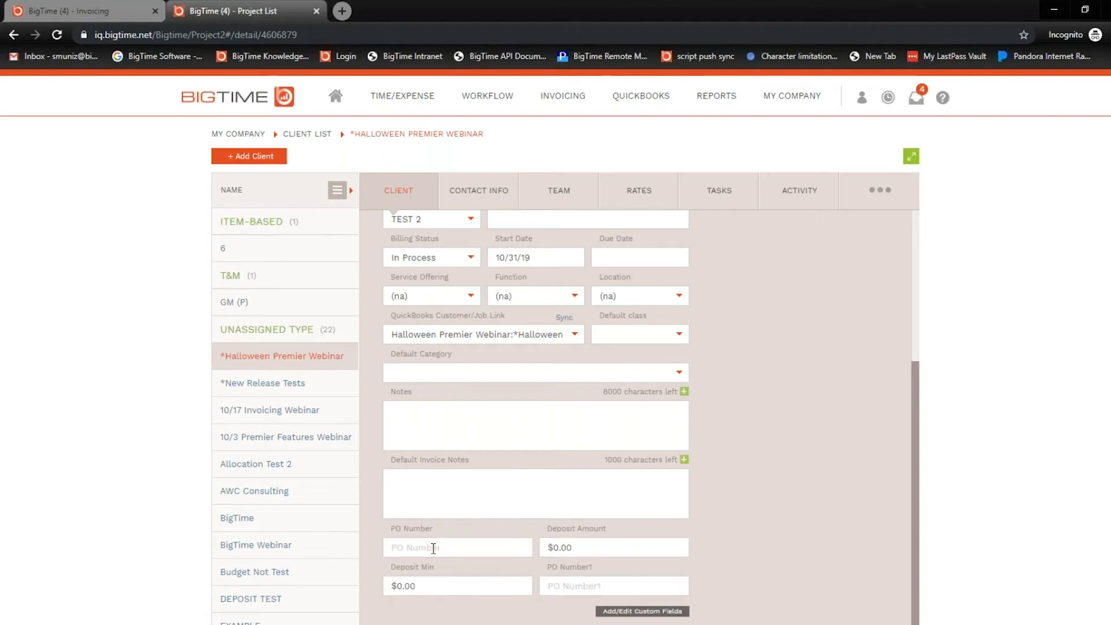
click(137, 8)
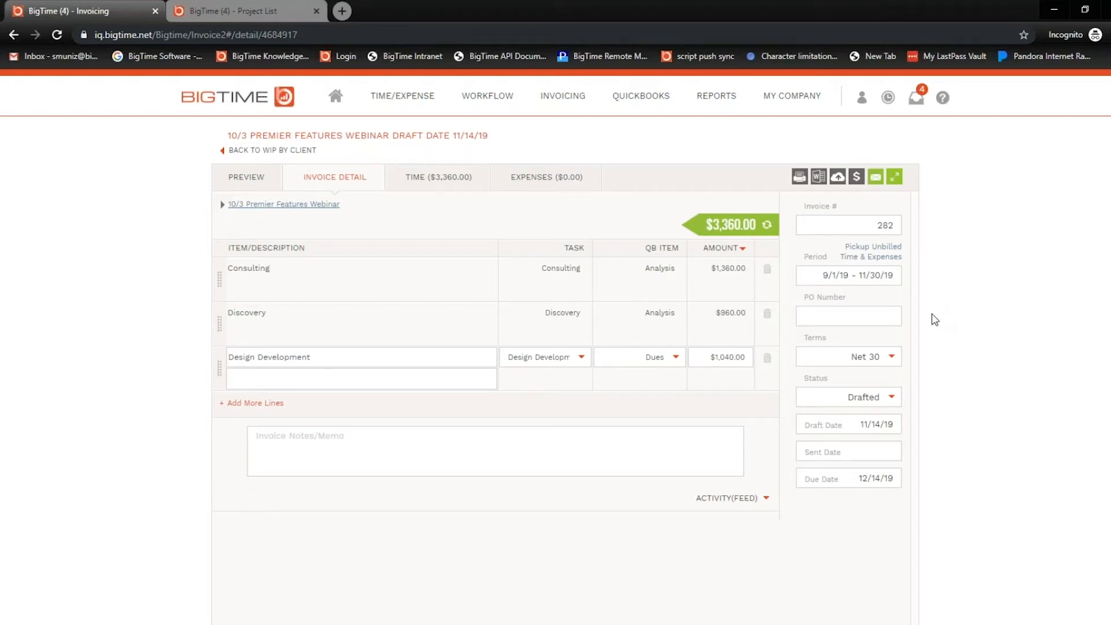
Step: Look at the invoice terms settings for Net 15 and the QuickBooks-linked Net 30, and return to the invoice
click(896, 359)
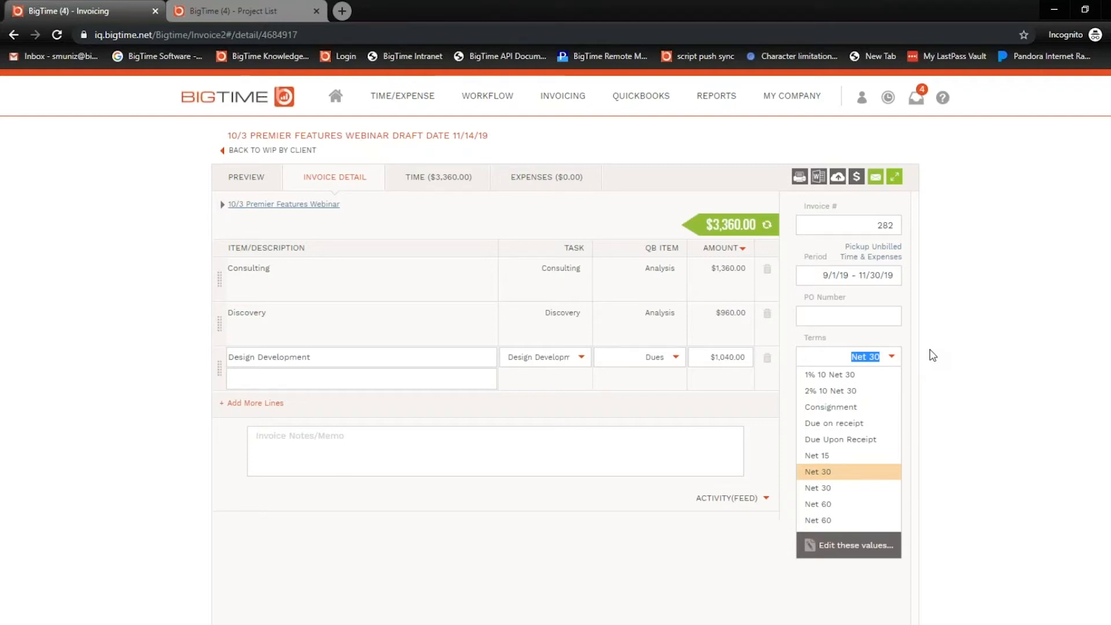
click(866, 547)
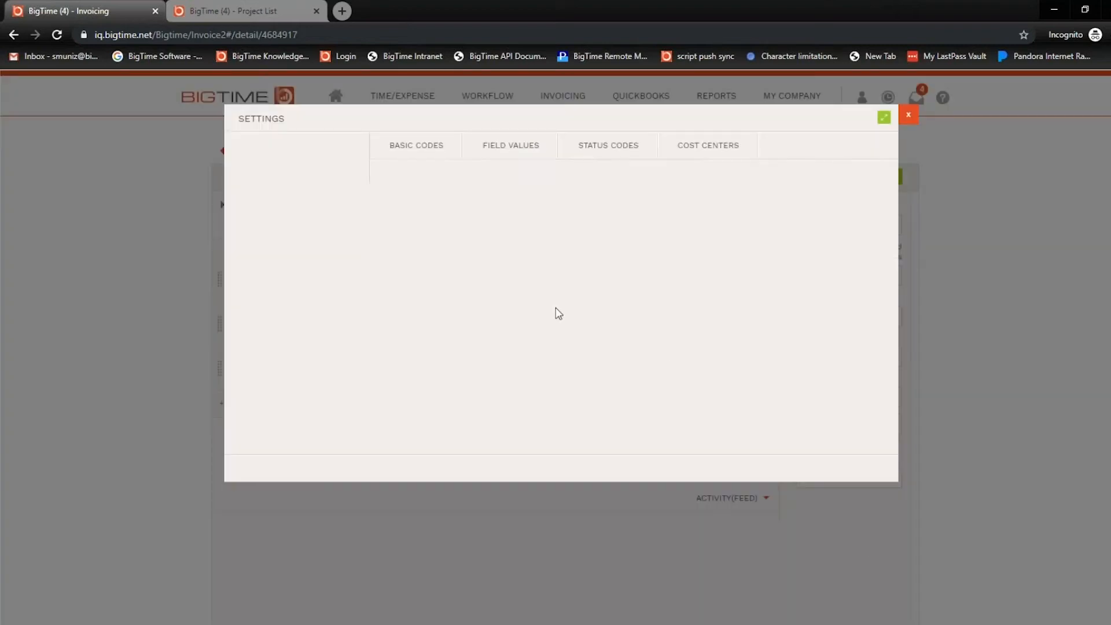
click(412, 307)
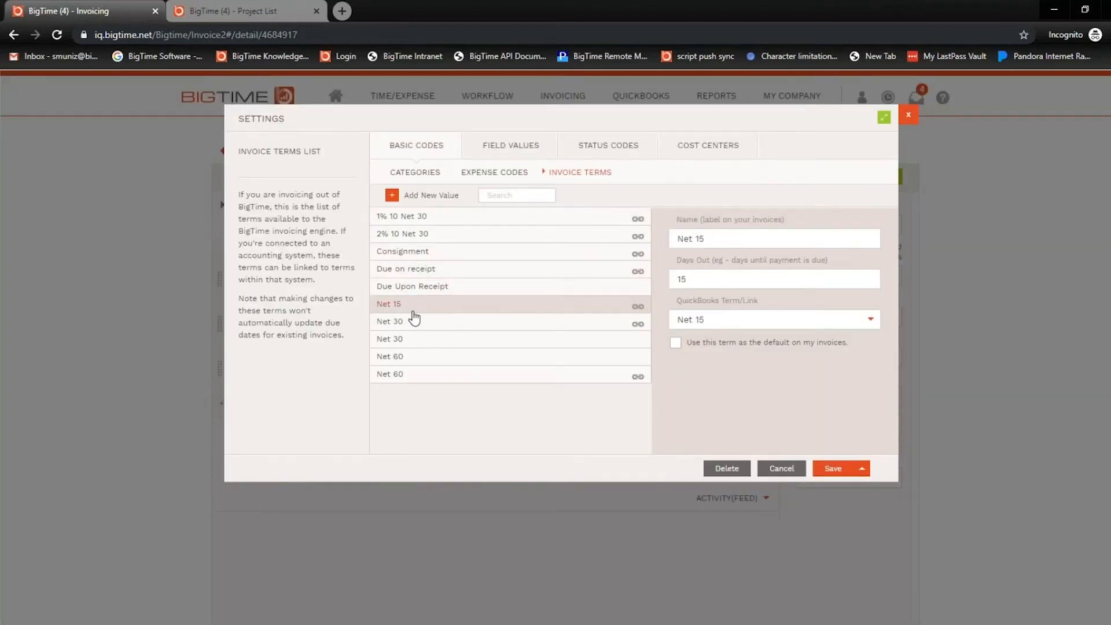
click(451, 326)
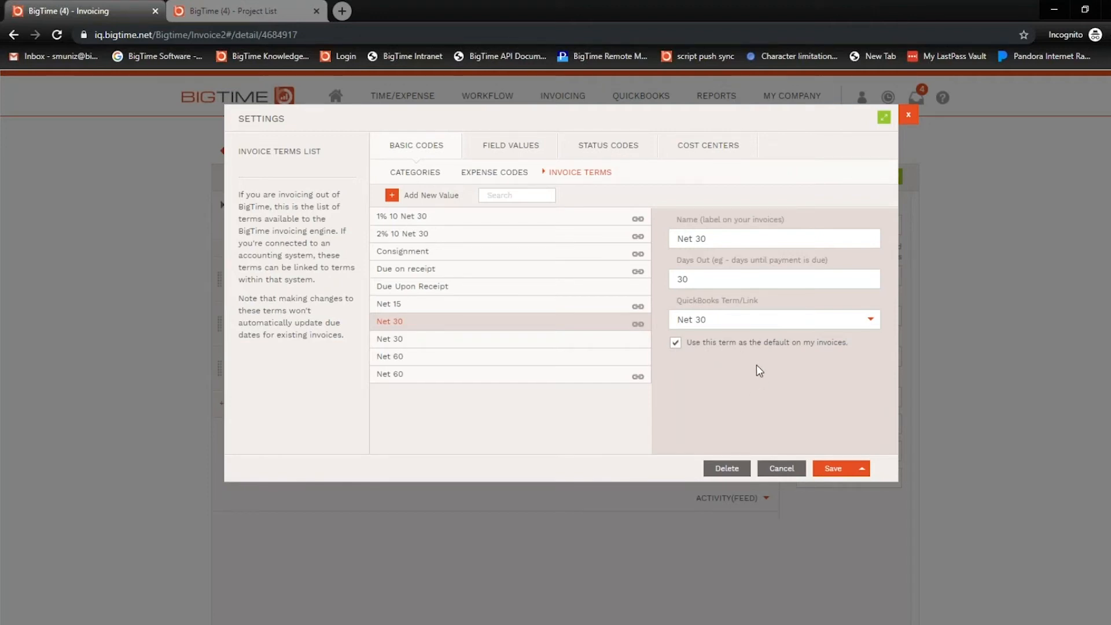
click(909, 118)
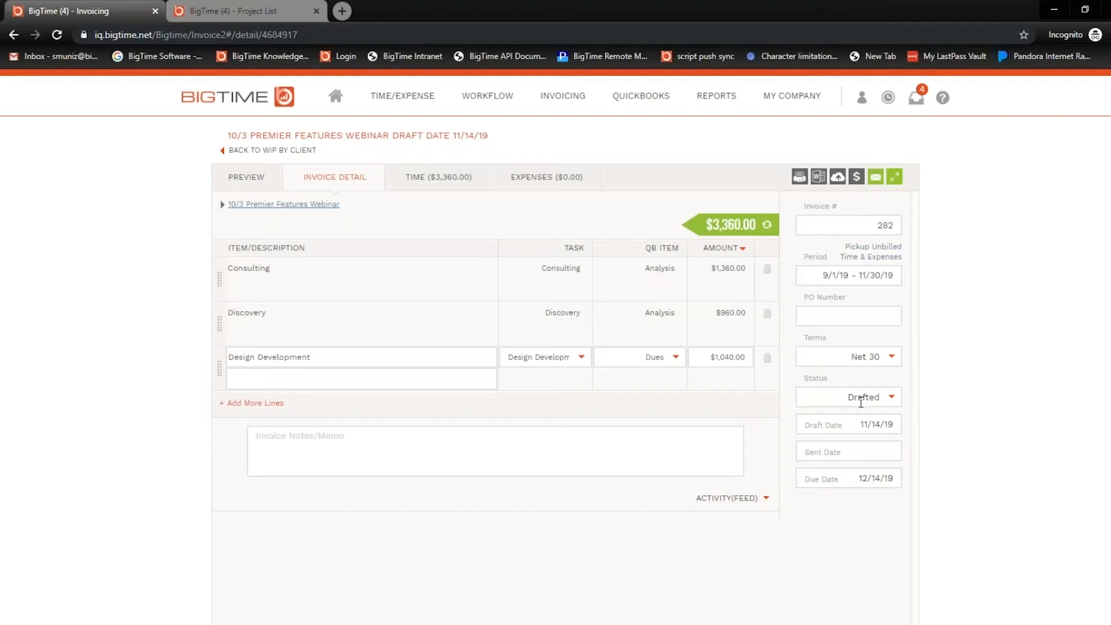
Step: Look at the status choices and the draft, sent and due date calendars of the draft invoice
click(892, 399)
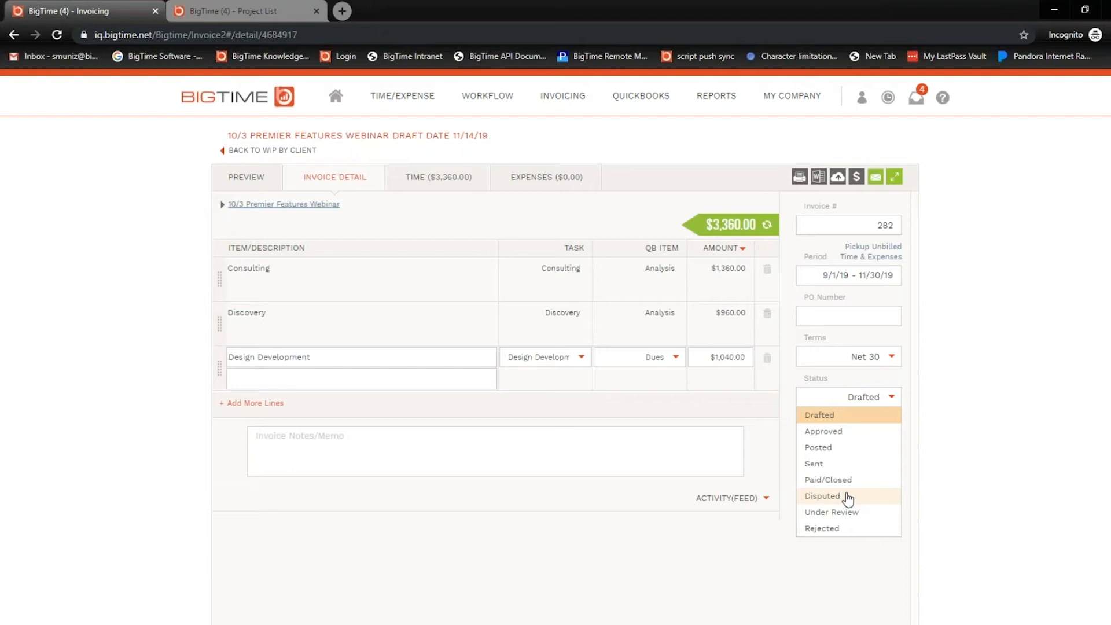
click(971, 460)
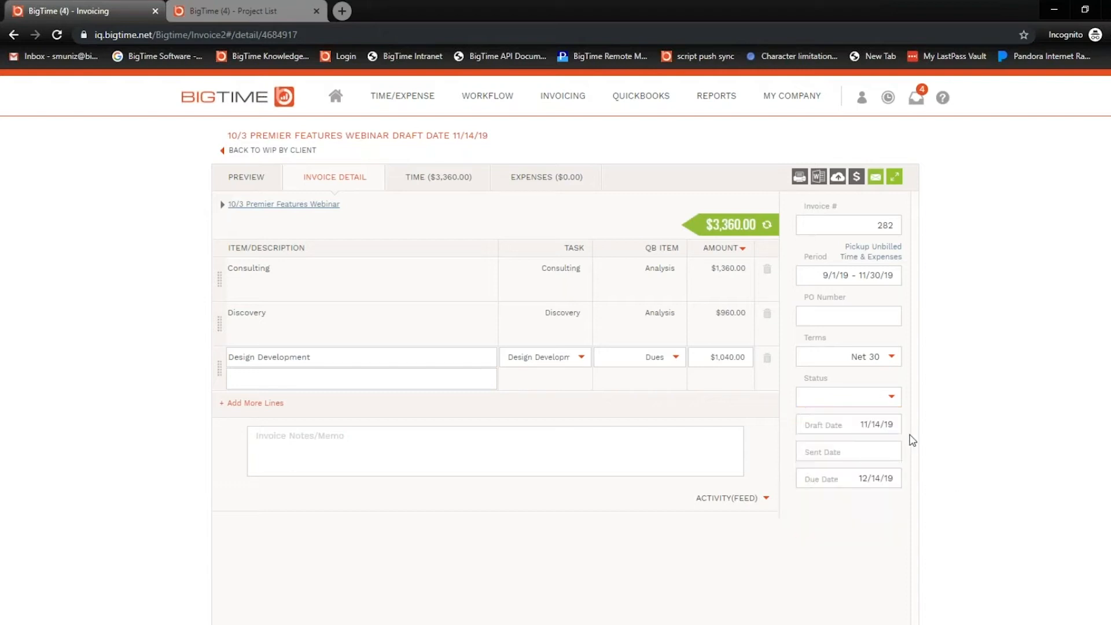
click(857, 424)
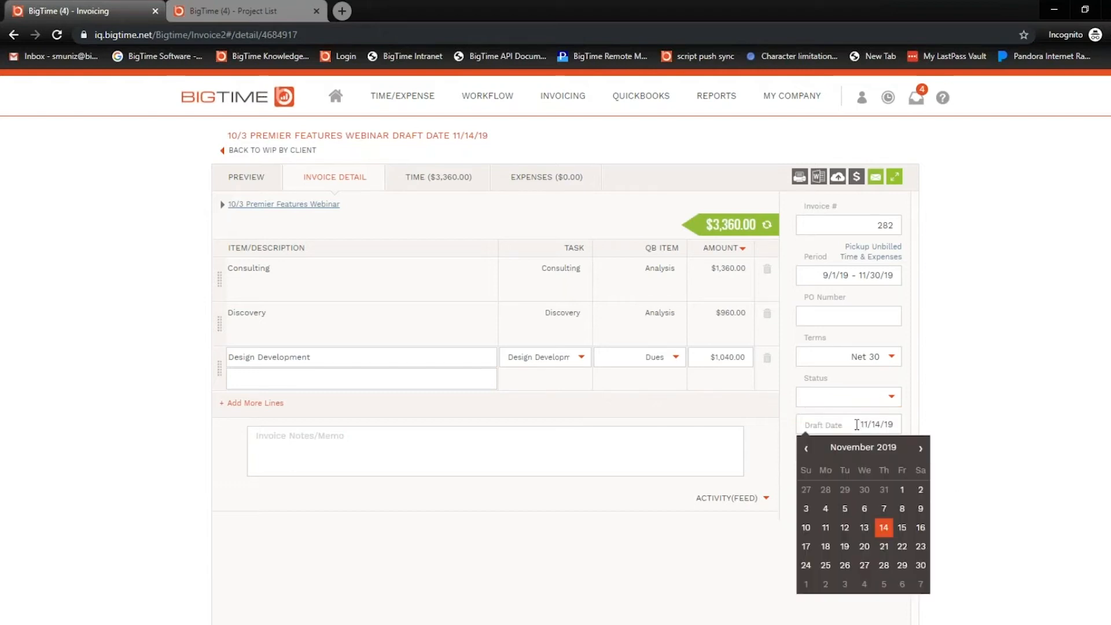
click(884, 527)
click(874, 457)
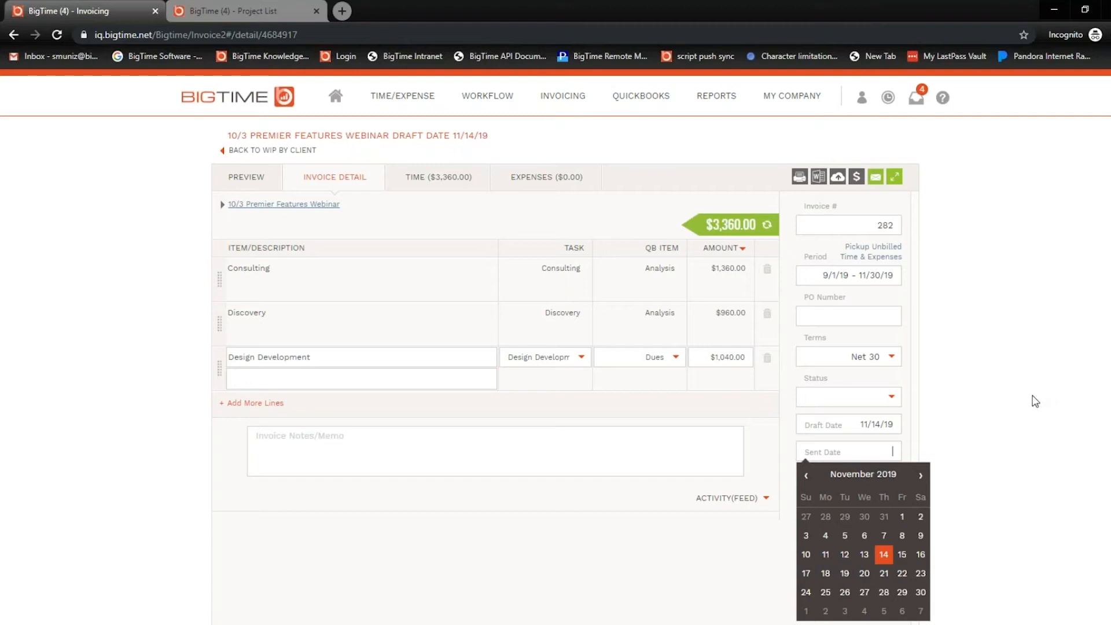
click(976, 514)
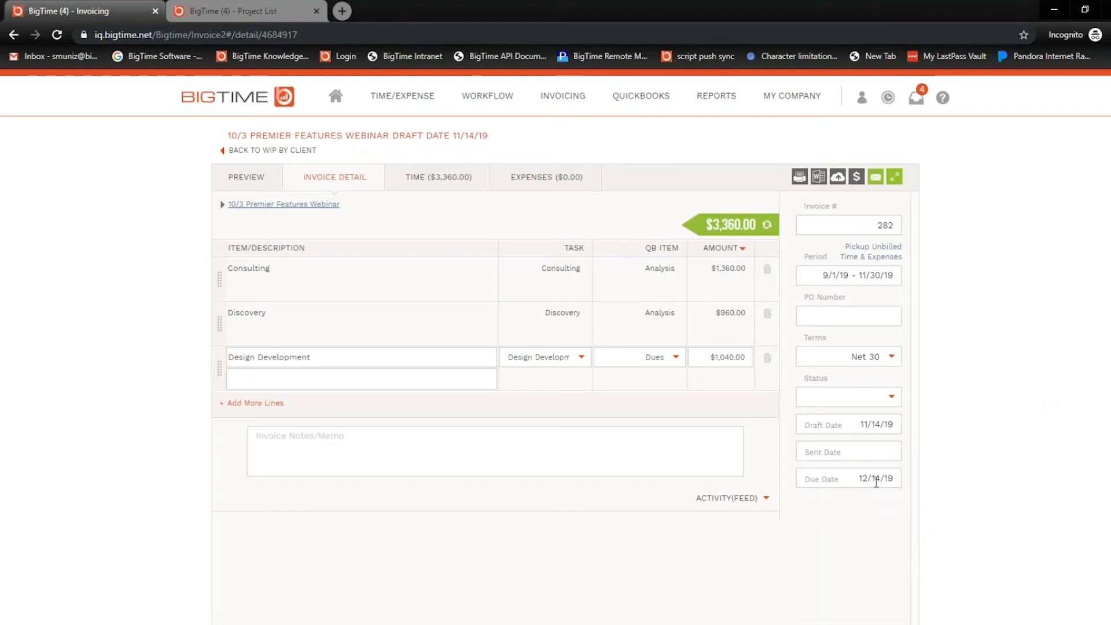
click(875, 480)
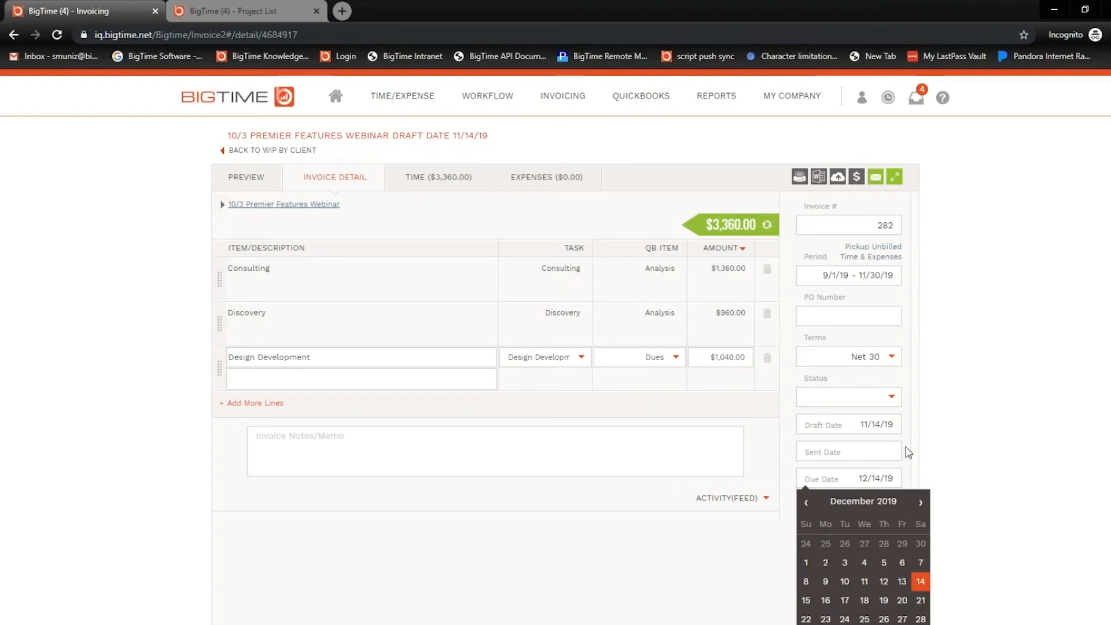
click(940, 438)
Step: Check the invoice's terms and due date, and set its sent date to 11/29/19
click(854, 357)
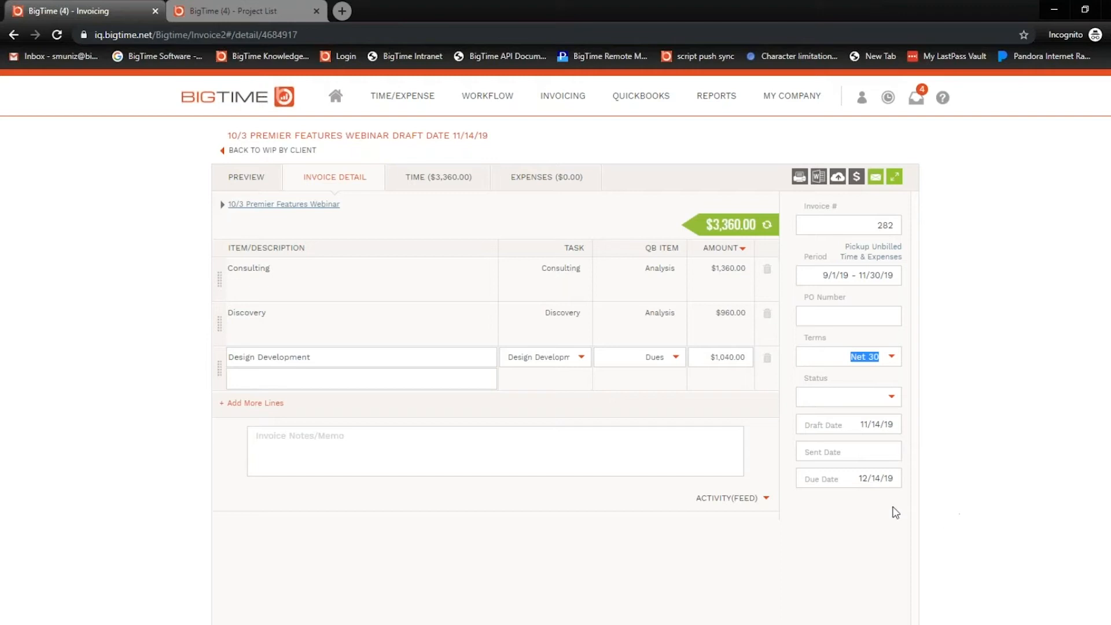
click(861, 476)
click(972, 464)
click(883, 460)
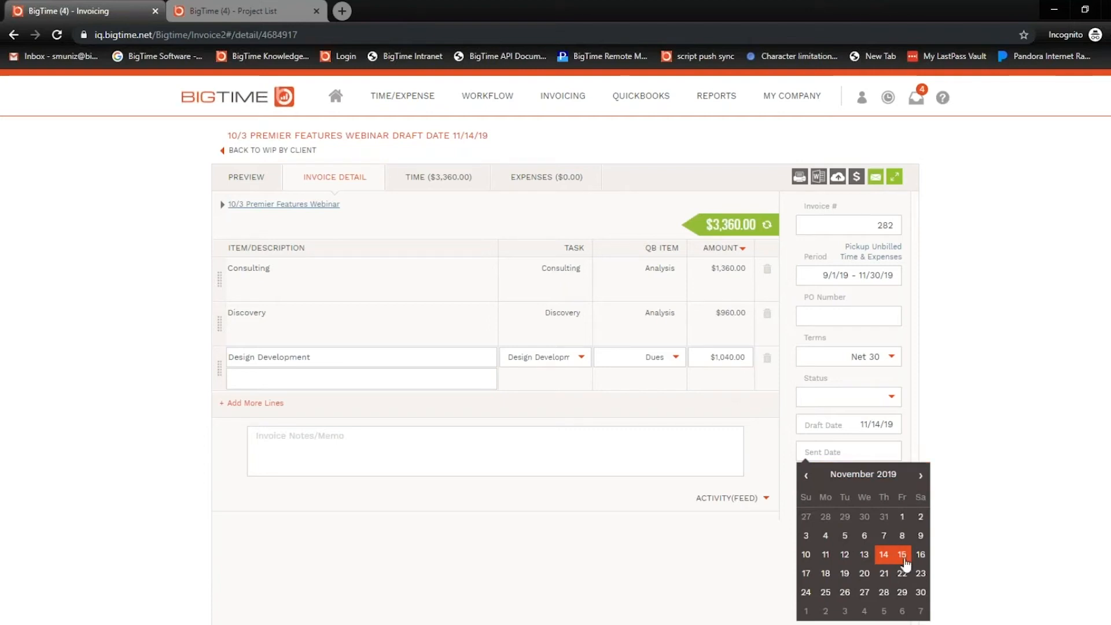
click(903, 591)
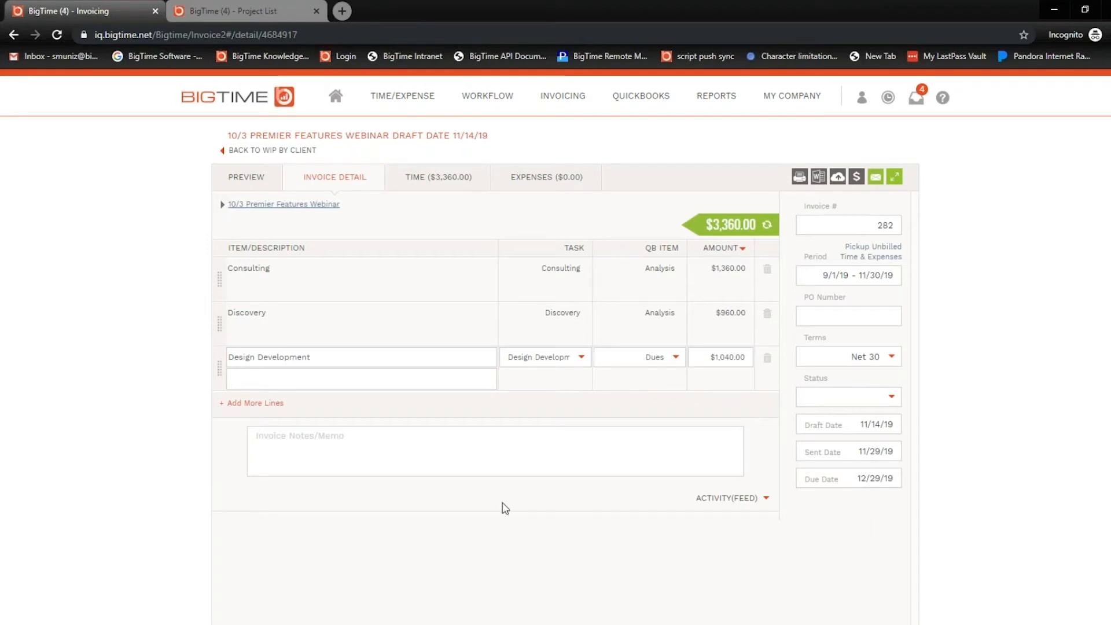
Step: Add an invoice line named Service Charge with an amount of $250.00 below Design Development
click(264, 403)
click(269, 403)
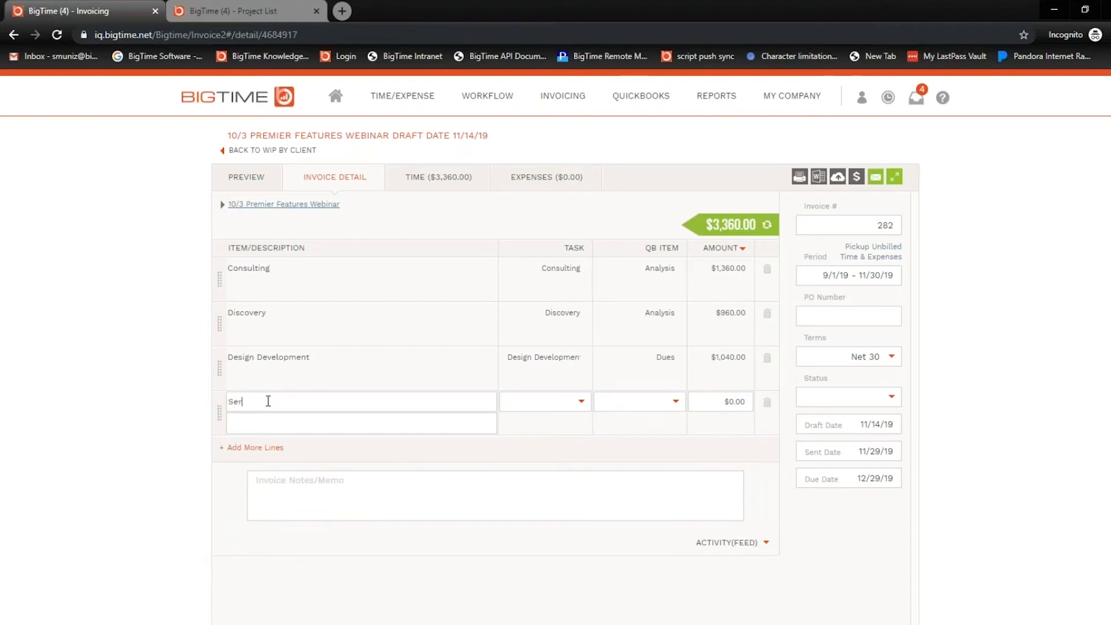
key(BackSpace)
key(BackSpace)
key(BackSpace)
text(vice Charge)
key(Tab)
key(Tab)
key(Tab)
text(250)
Step: Rename the Service Charge line as Discount, set its amount to -$400.00, and check the invoice total
drag(459, 404, 211, 449)
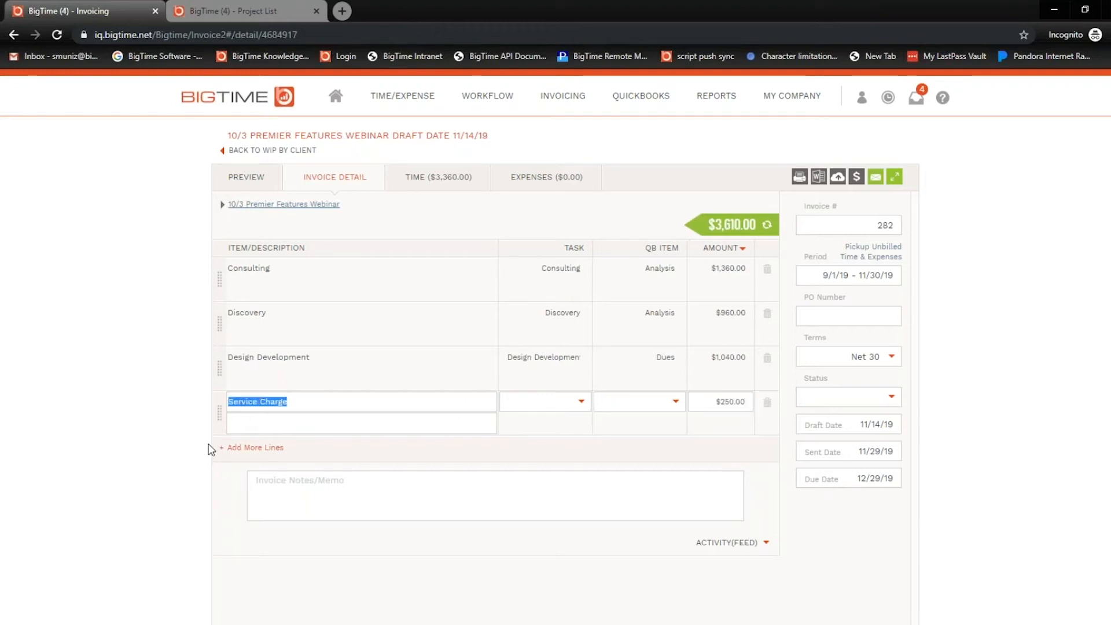
text(Discount)
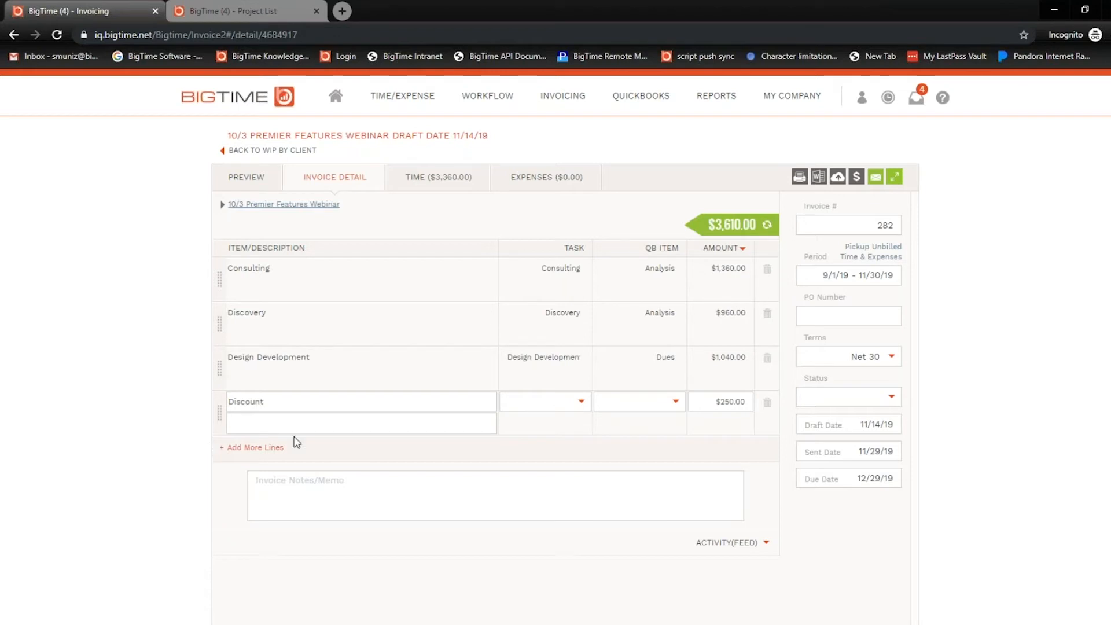
click(723, 406)
text(-400)
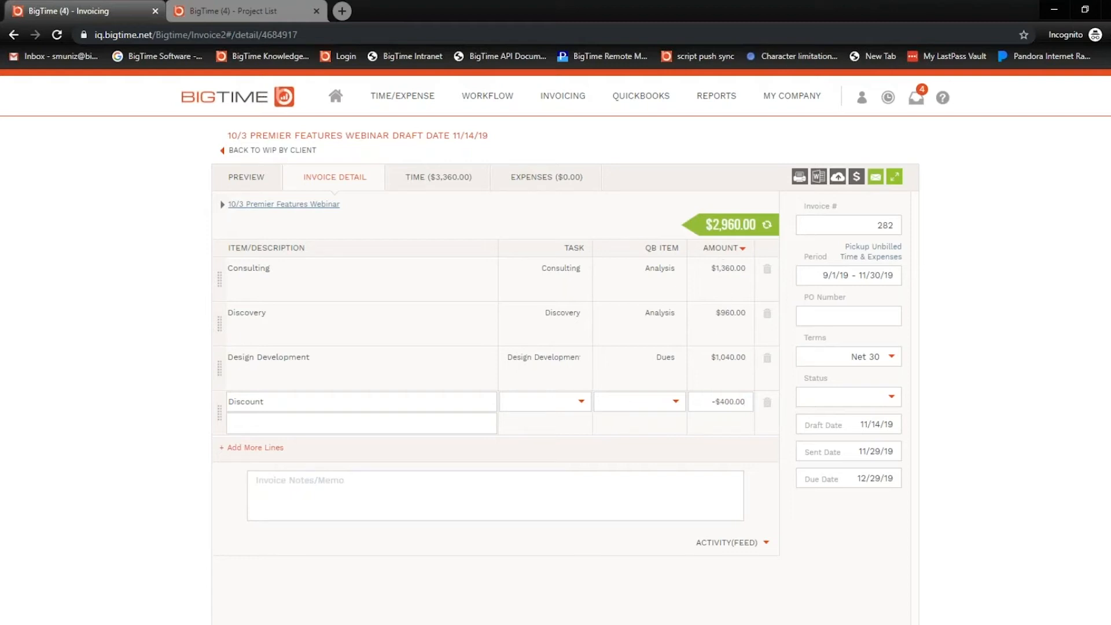
drag(705, 224, 758, 228)
click(711, 482)
Step: Open the client's address and contact information from the invoice and examine the new contact form's fields and role choices
click(224, 205)
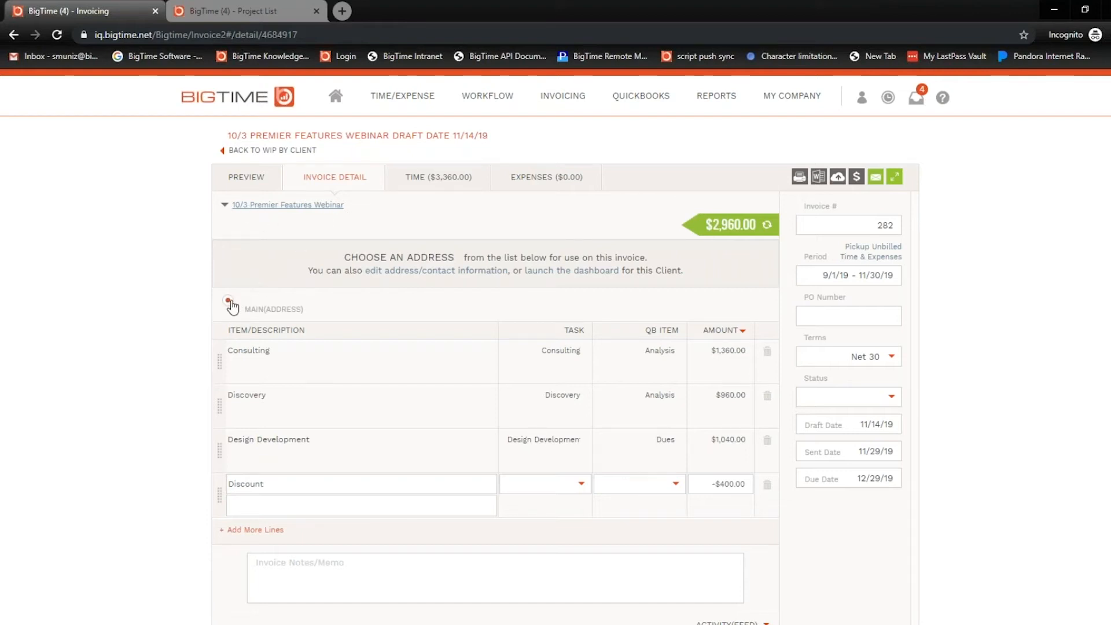
click(432, 272)
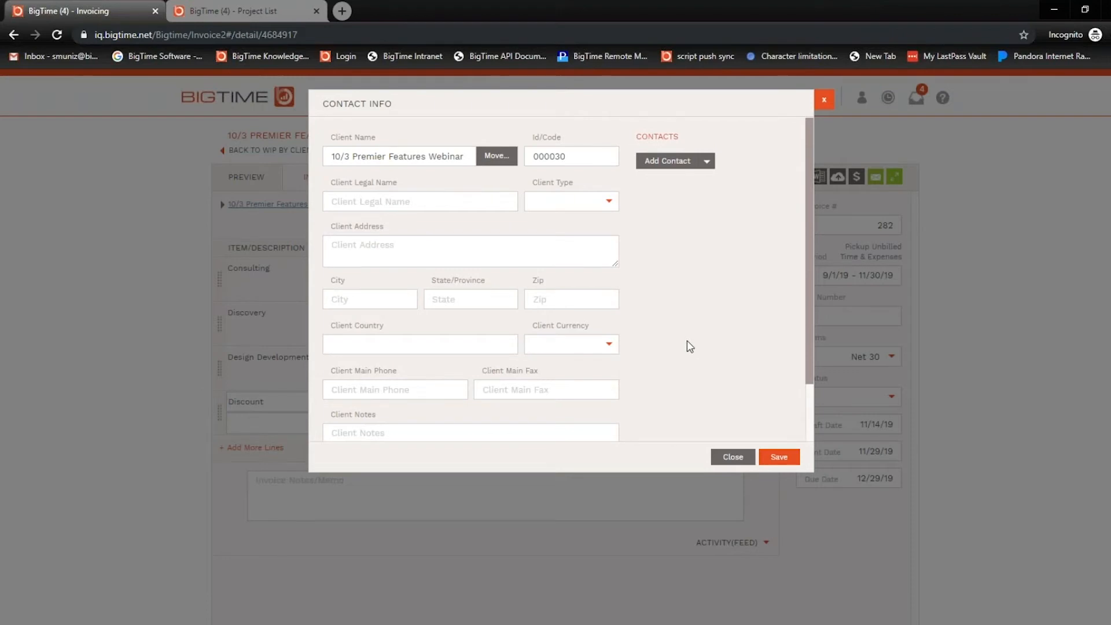
click(668, 161)
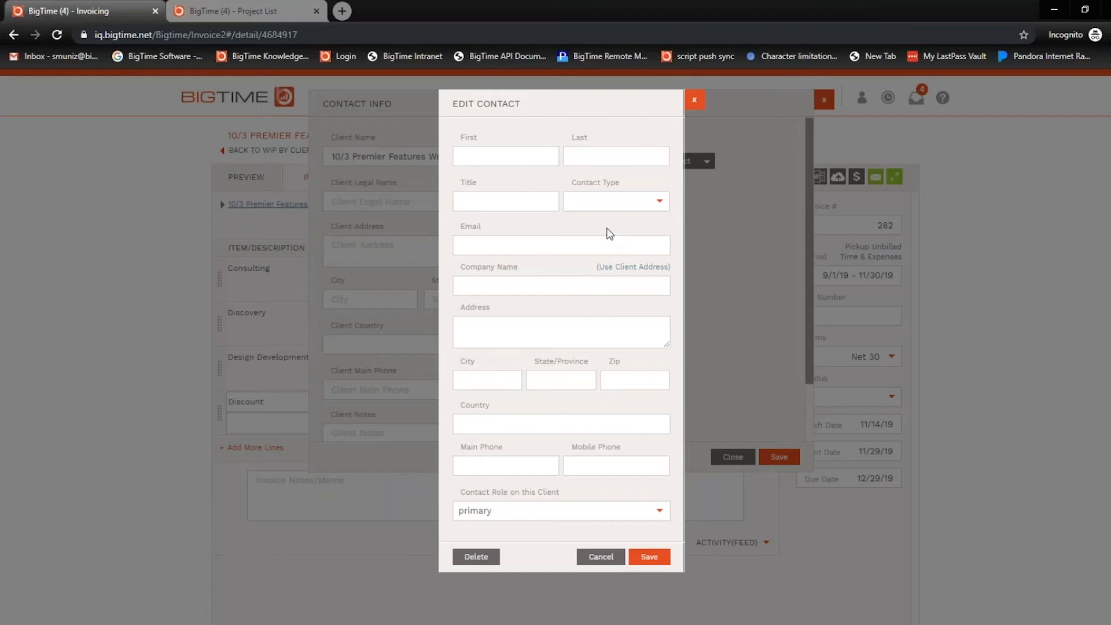
click(552, 515)
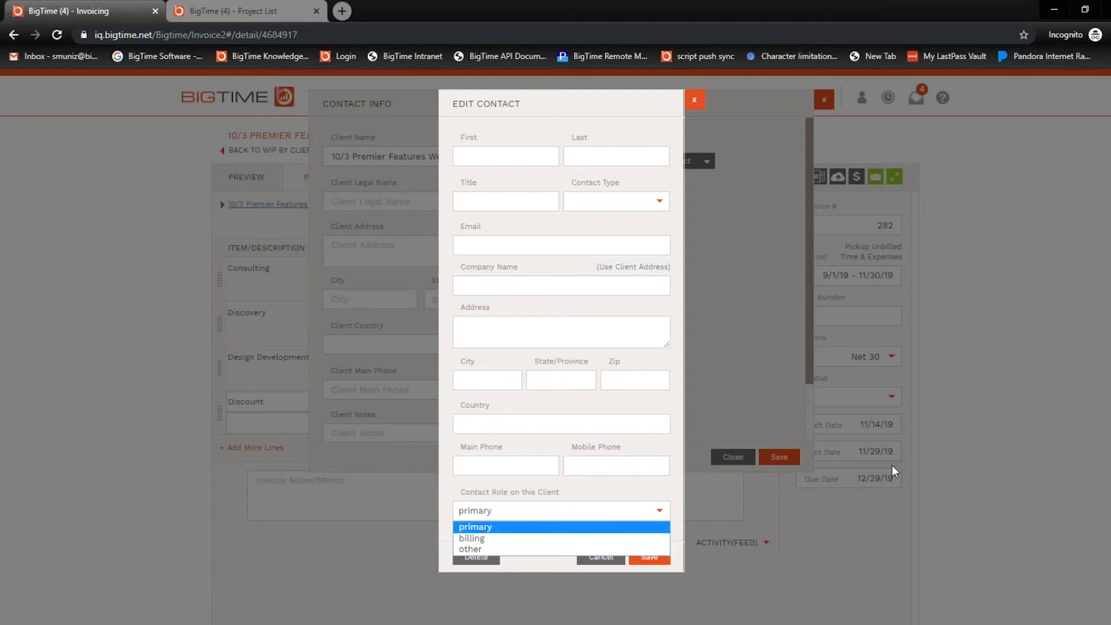
click(694, 103)
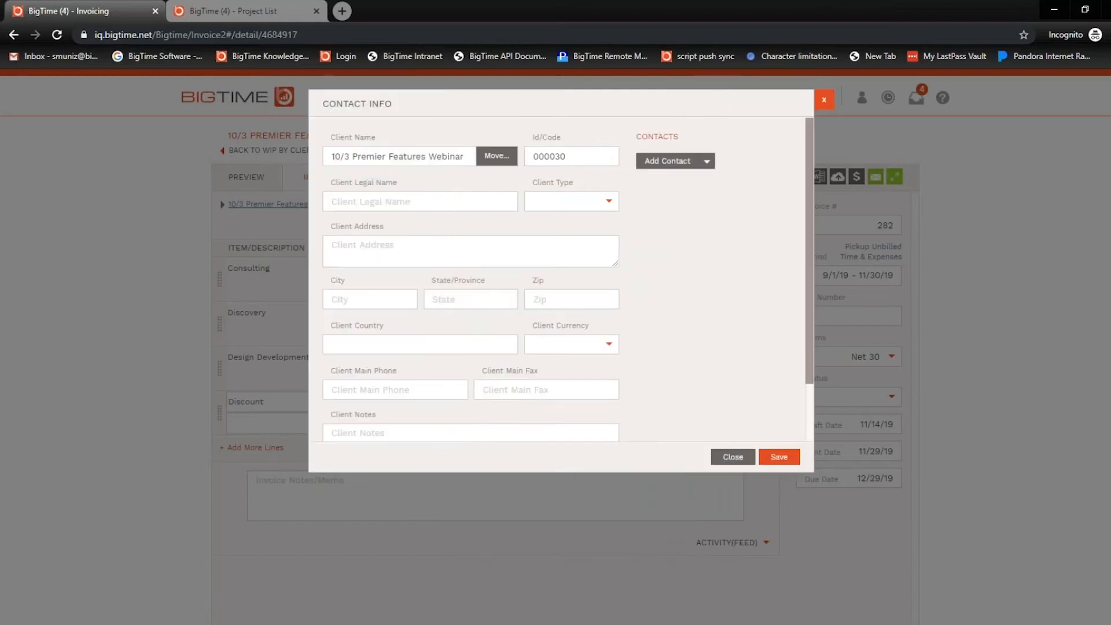
Step: Look at the option to copy a contact from another client, and leave the client's contact information without saving
click(707, 162)
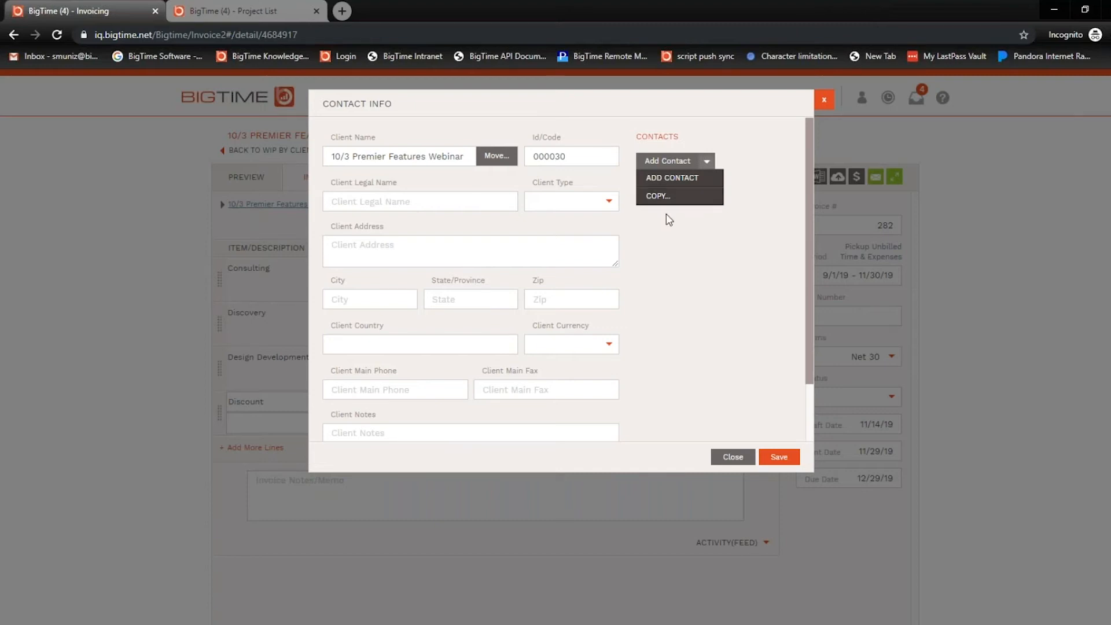
click(657, 197)
click(732, 170)
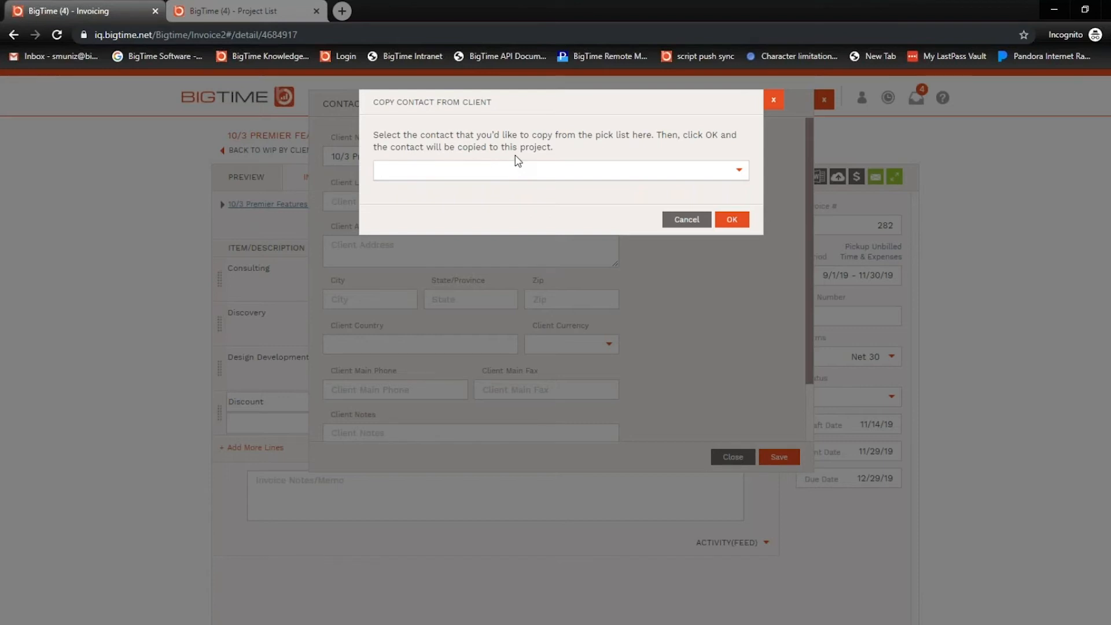
click(773, 99)
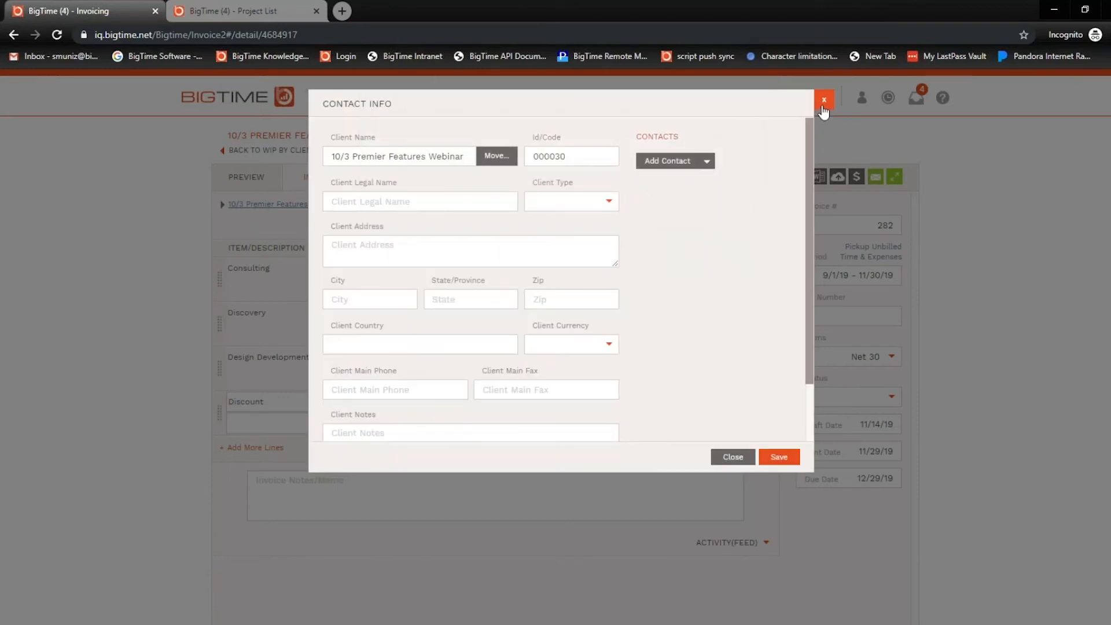
click(824, 99)
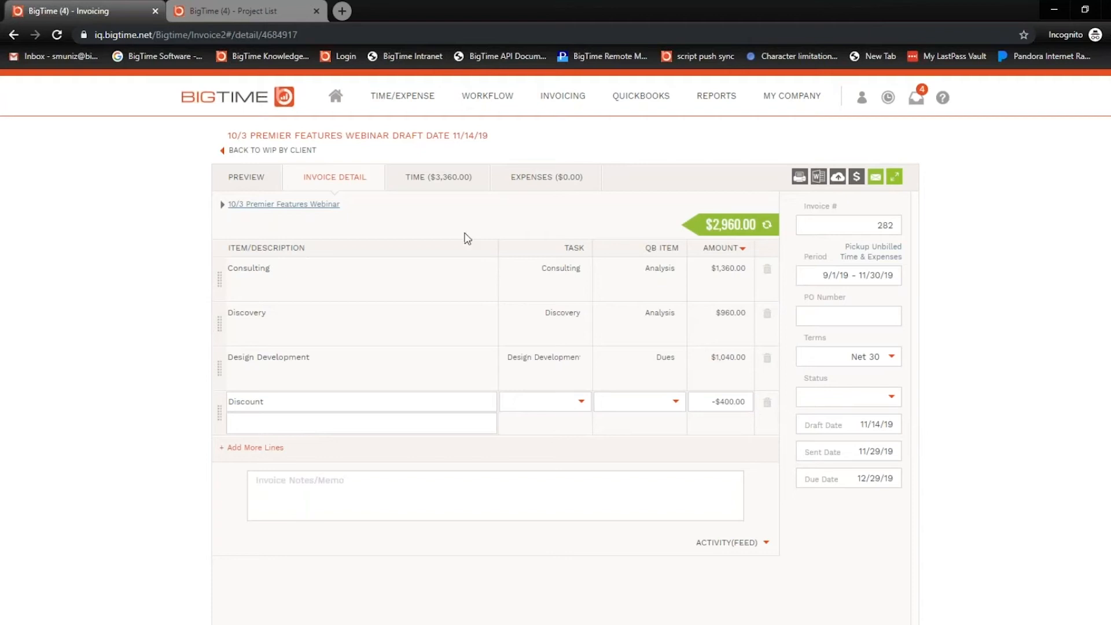
Step: Review the invoice's time entries and examine the editable details of the first 10/3/19 Discovery entry, including total fee and revision notes
click(438, 180)
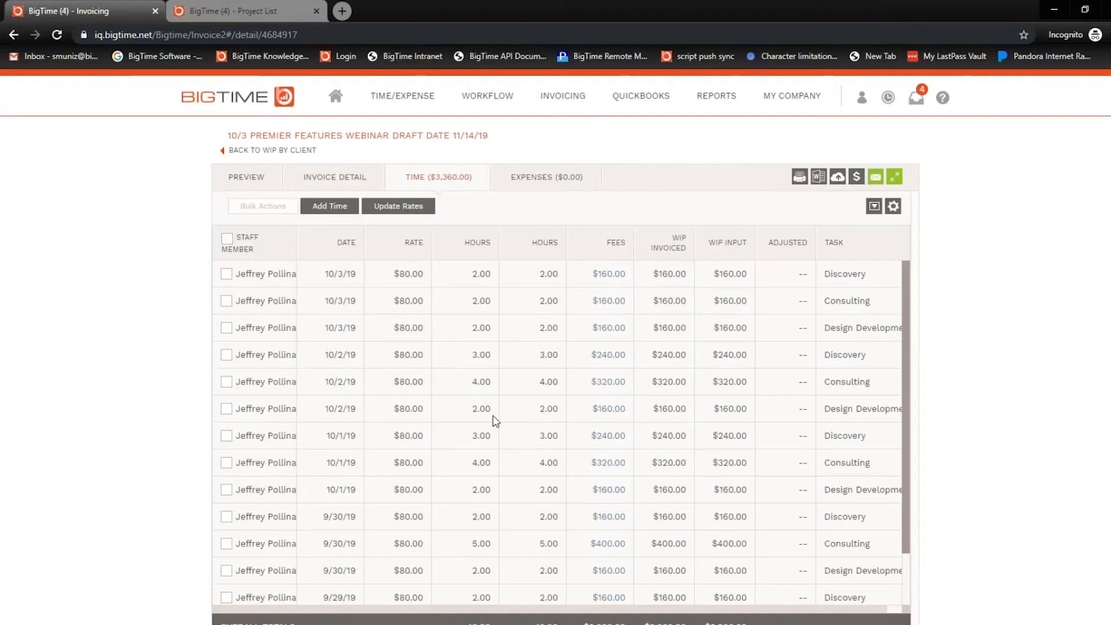
scroll(541, 457, down, 1)
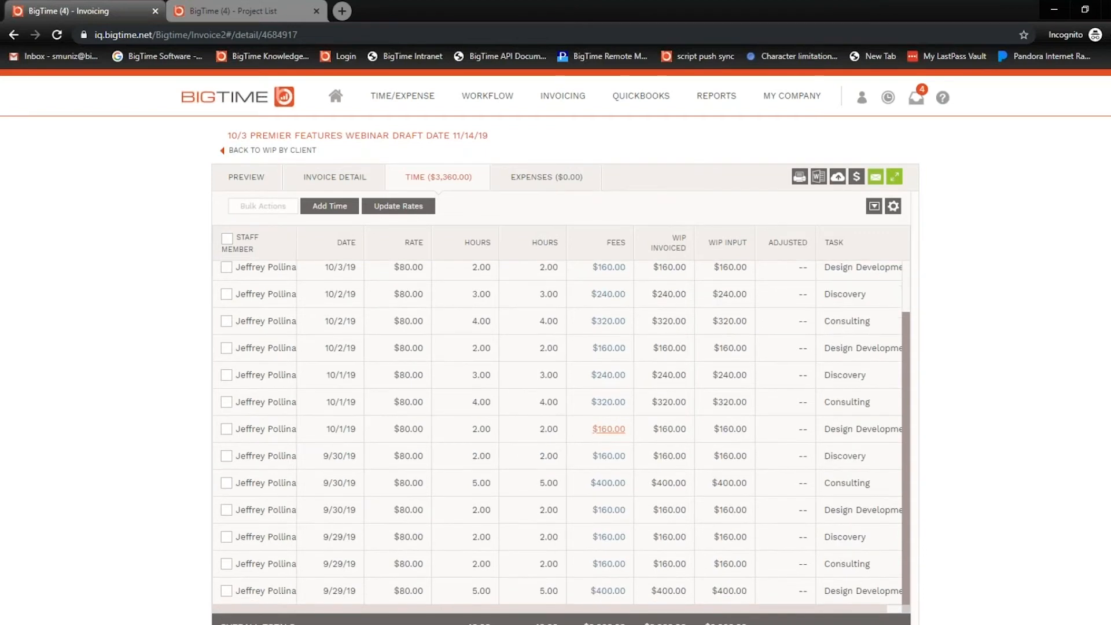
scroll(538, 437, up, 1)
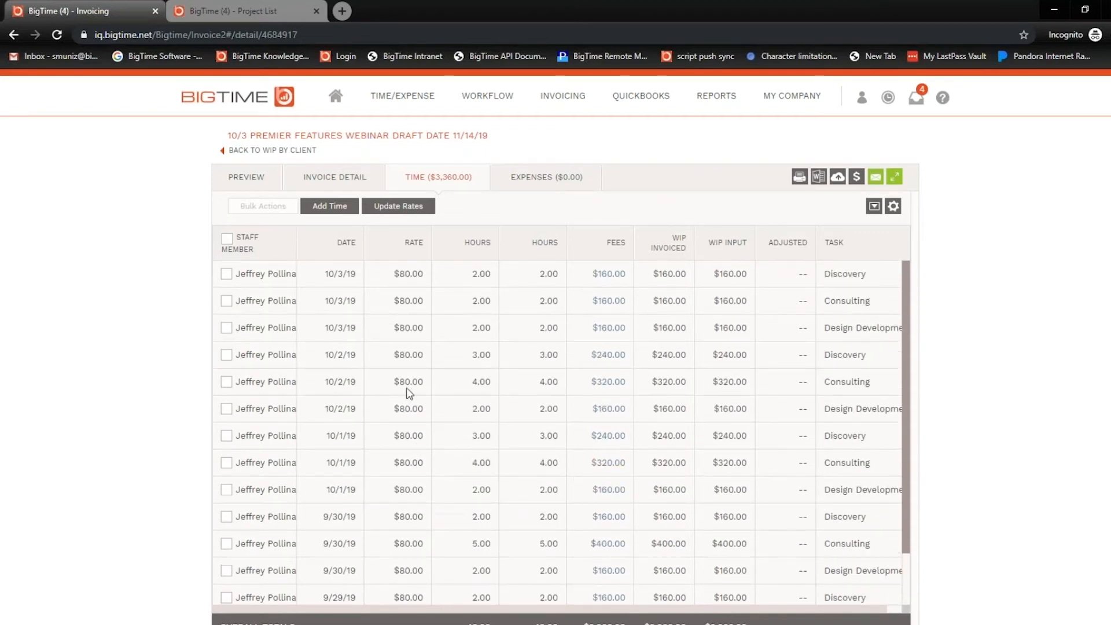
click(598, 282)
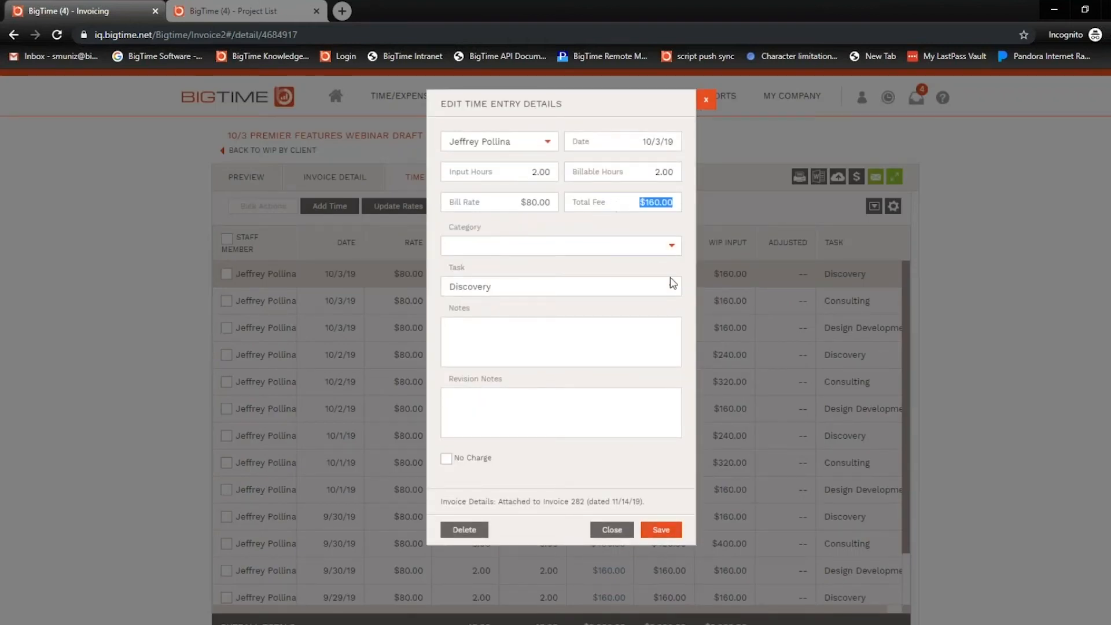
key(Escape)
click(607, 278)
click(677, 203)
click(497, 411)
click(708, 105)
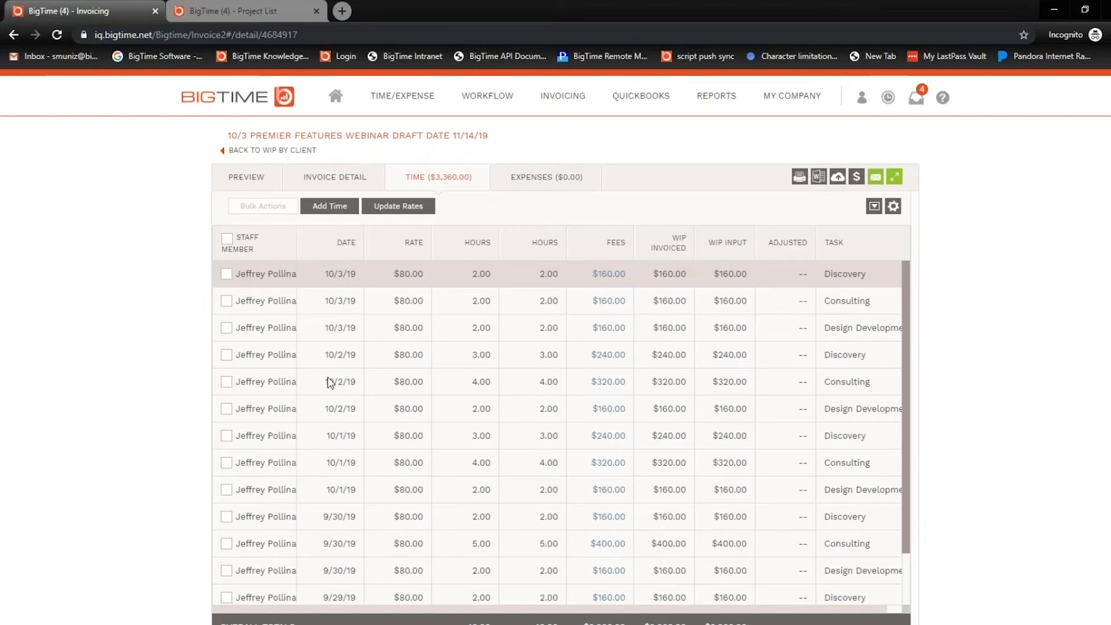
Step: Drop the three 10/3/19 time entries from the invoice and recalculate the invoice amount
click(227, 275)
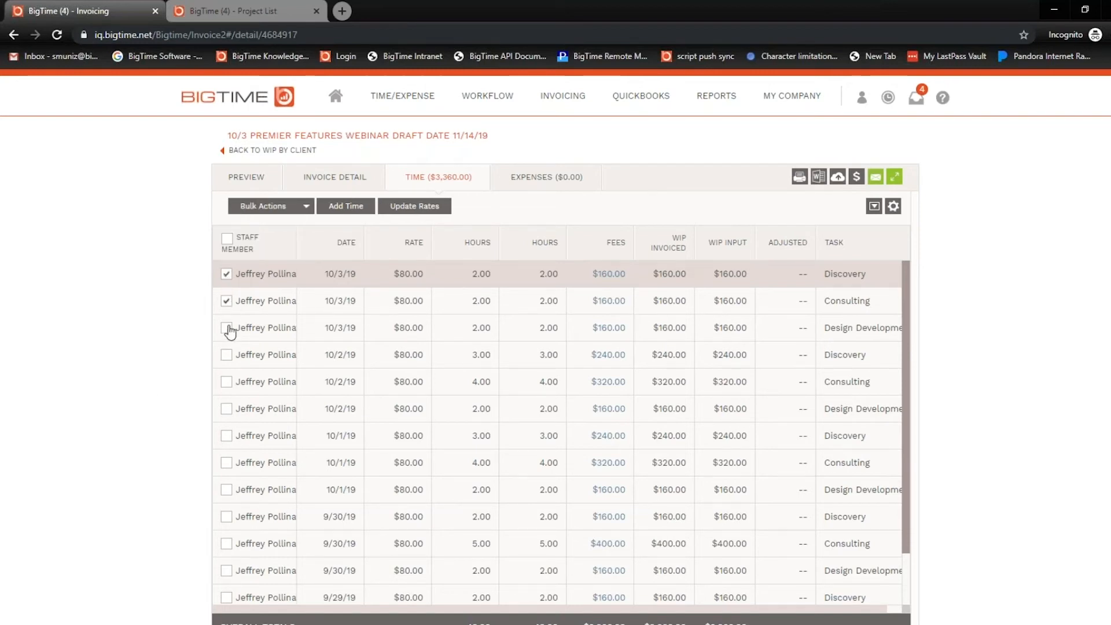
click(228, 328)
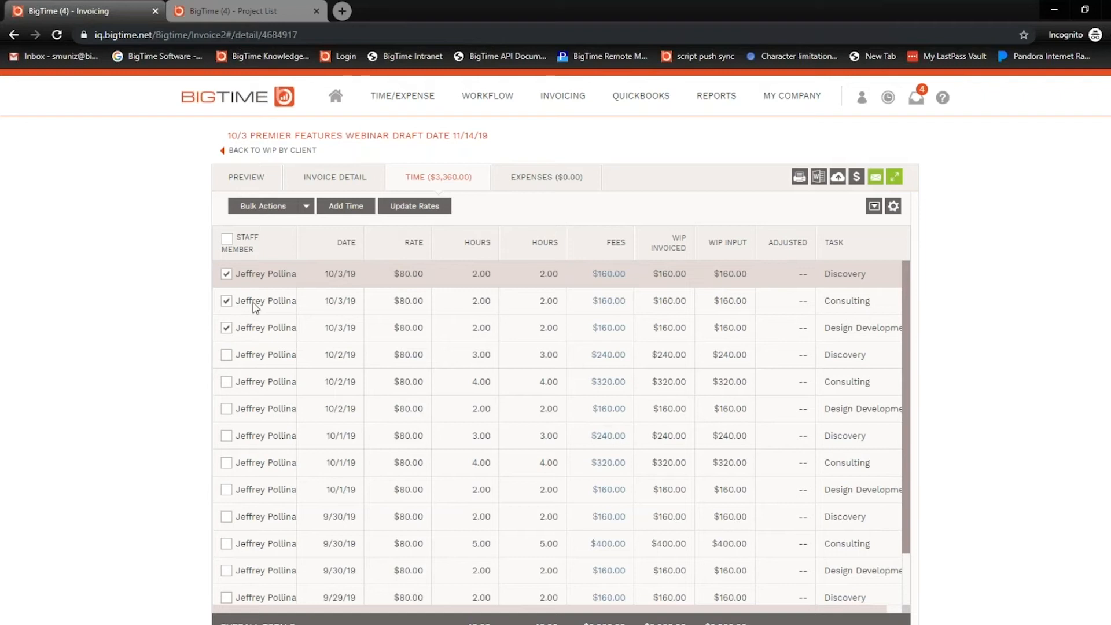
click(267, 207)
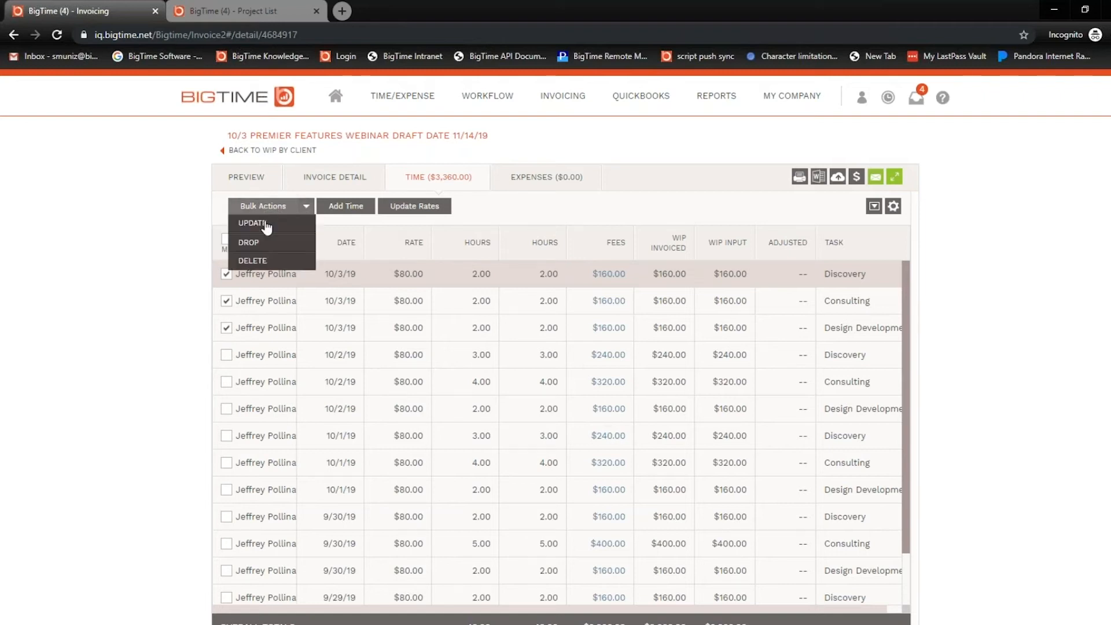
click(250, 244)
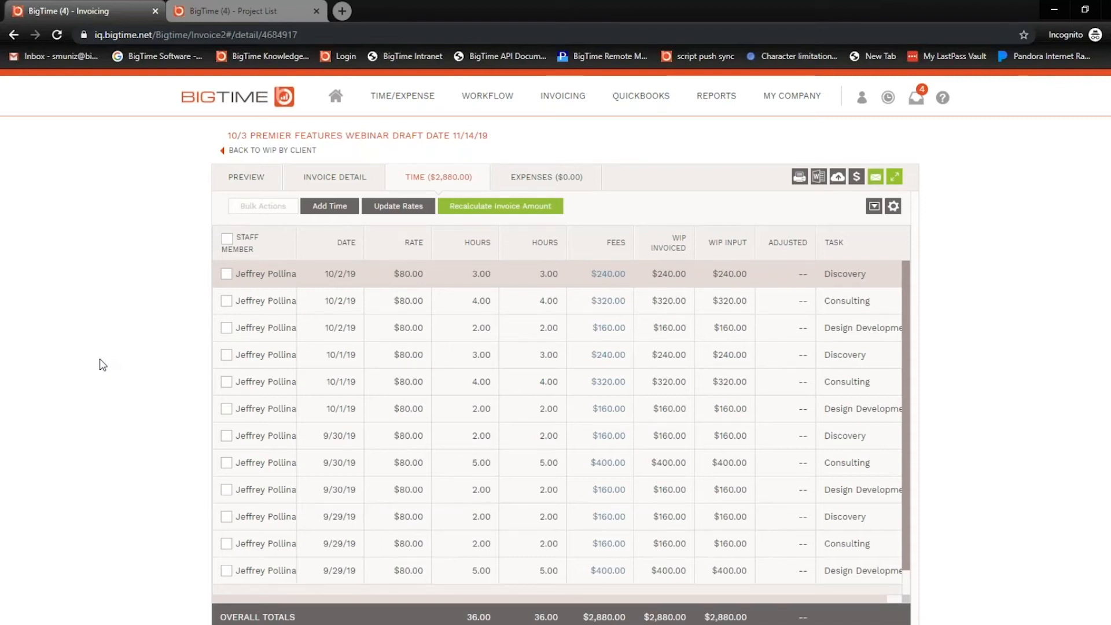
click(471, 209)
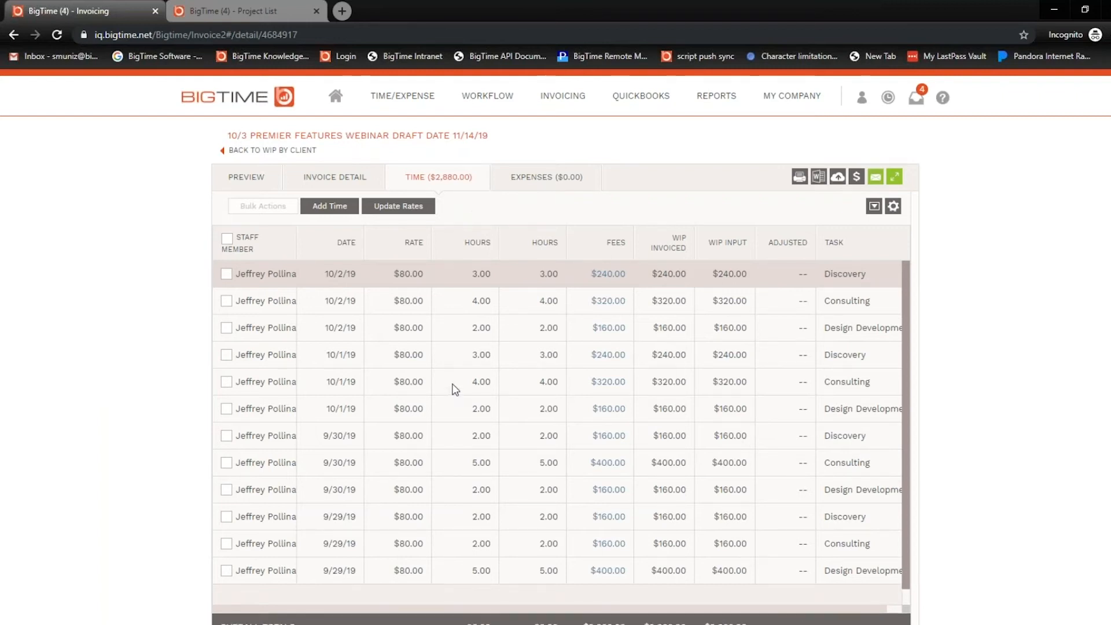
Step: Select the 10/2/19 Discovery and Consulting time entries and examine the bulk update choices for staffer and category without applying any
click(227, 276)
click(227, 301)
click(261, 207)
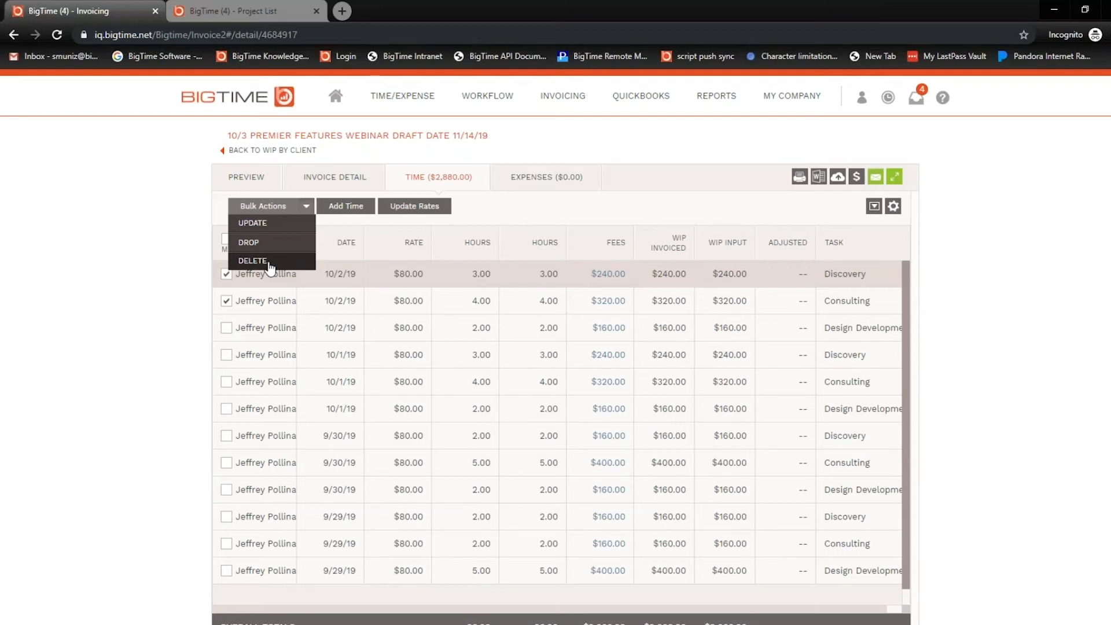
click(273, 229)
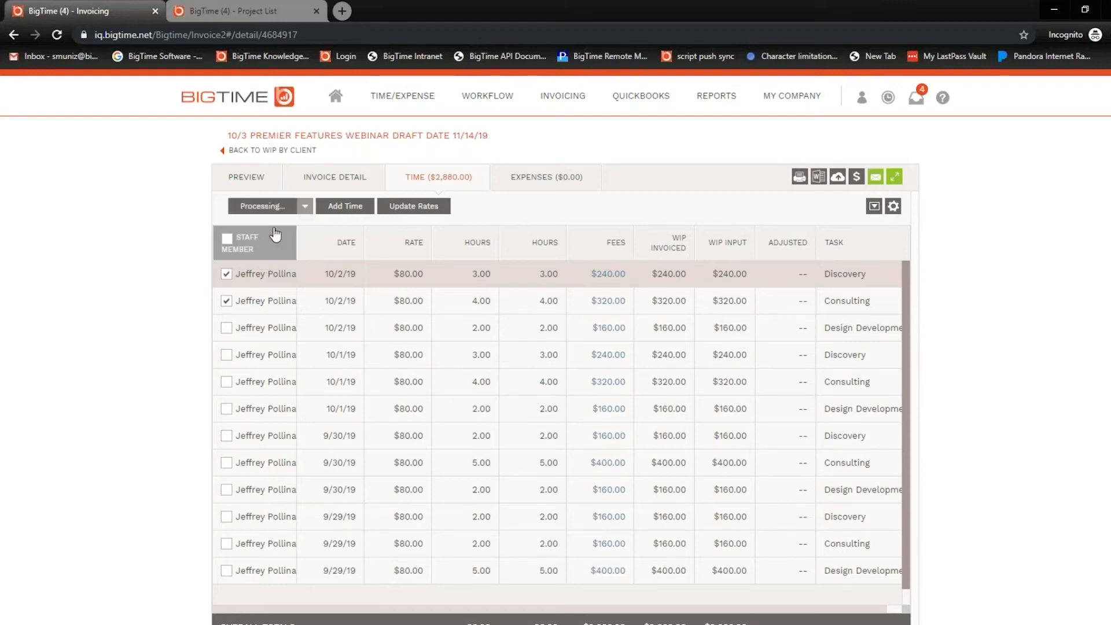
click(673, 235)
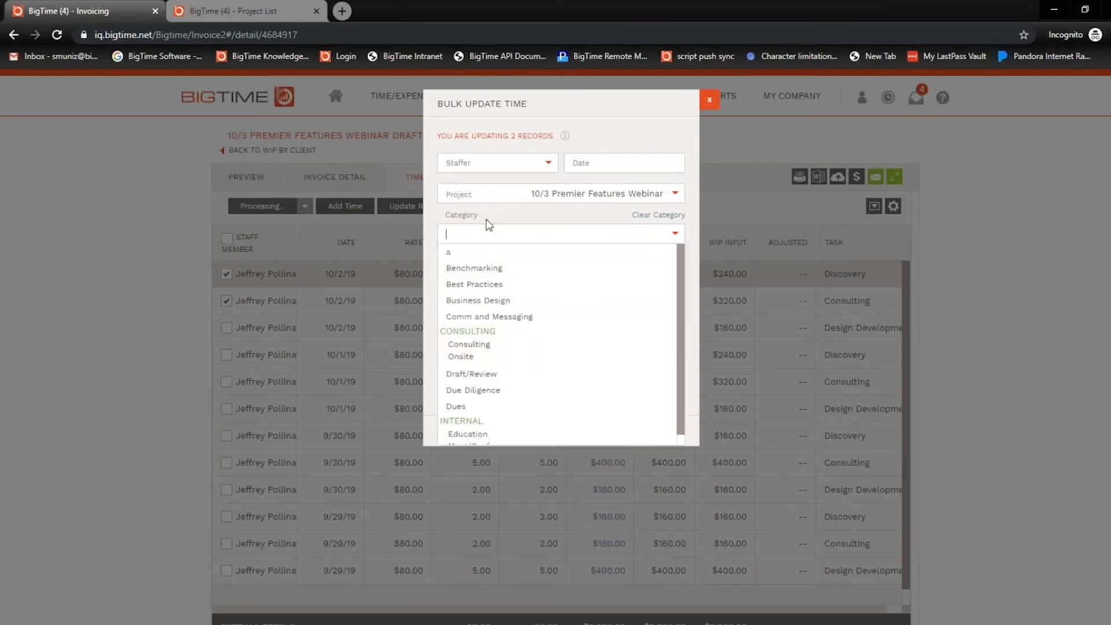
click(487, 225)
click(548, 162)
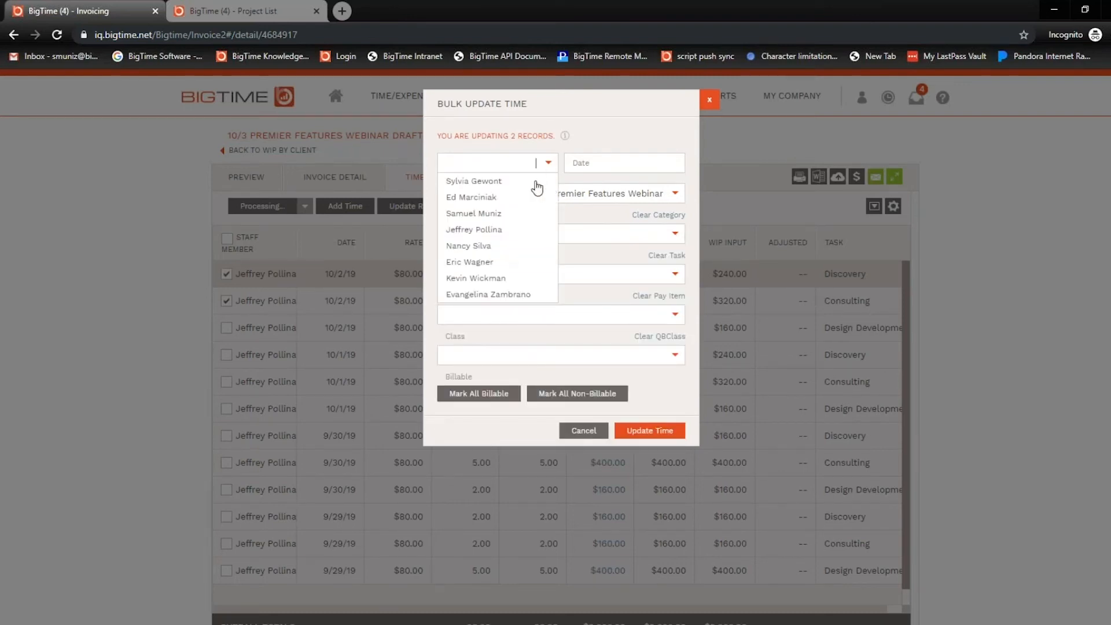
click(644, 241)
click(595, 228)
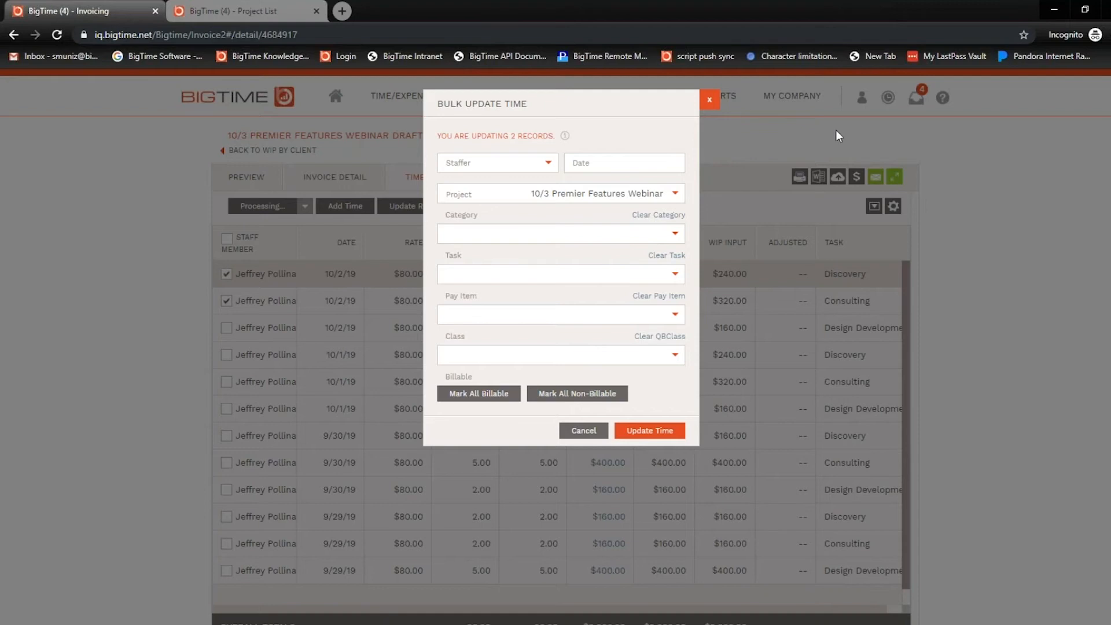
click(710, 100)
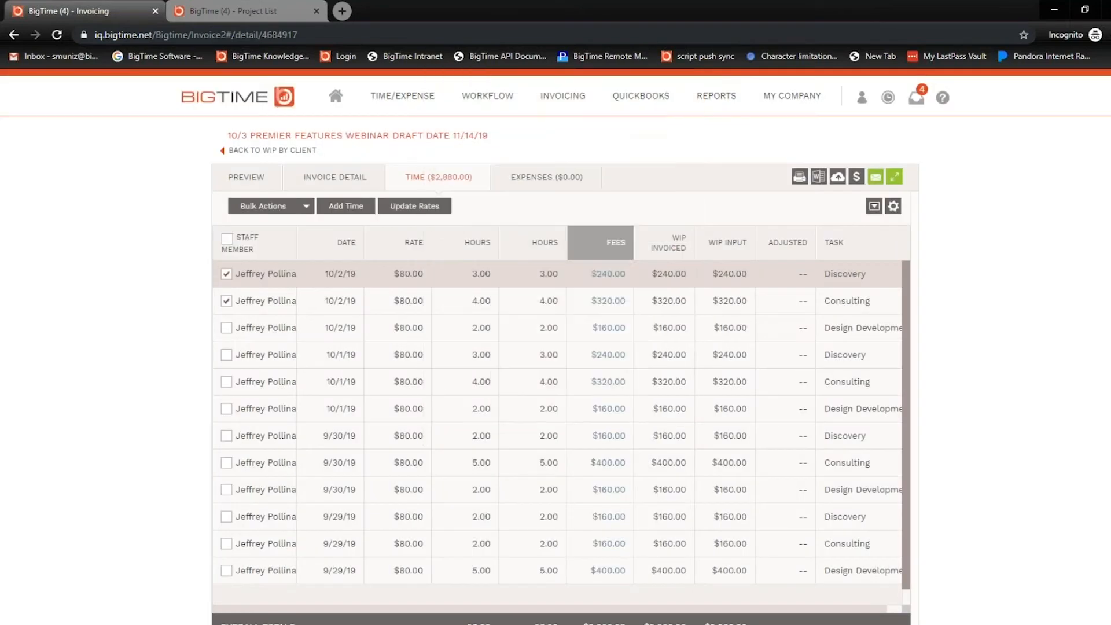
Step: Look at the option to apply current billing rates and the blank form for adding a time entry, leaving both unapplied
click(414, 211)
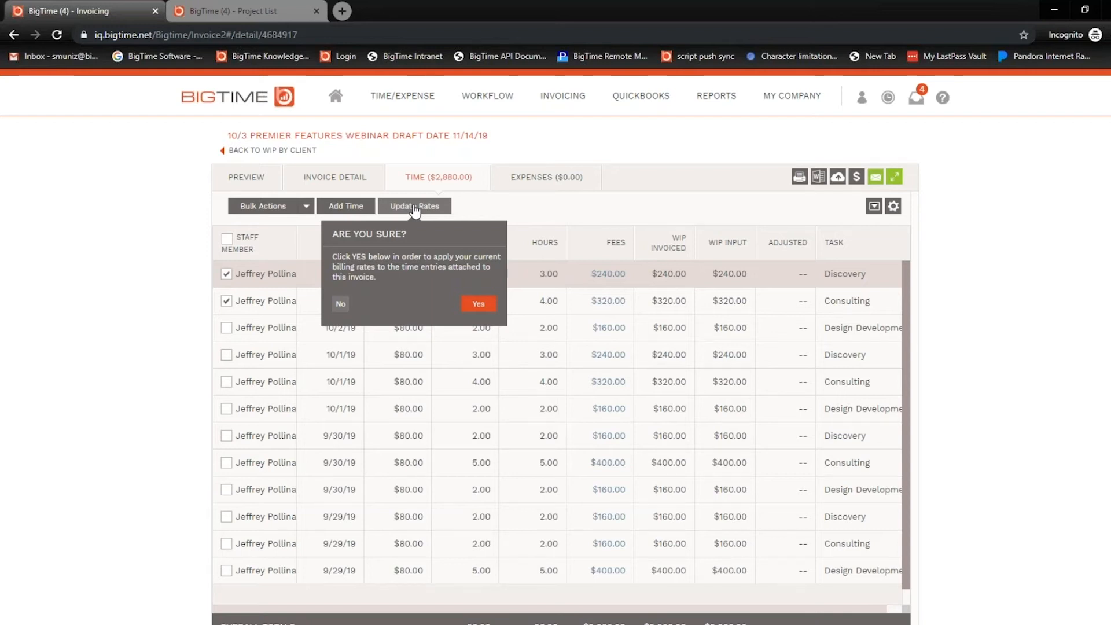
click(467, 202)
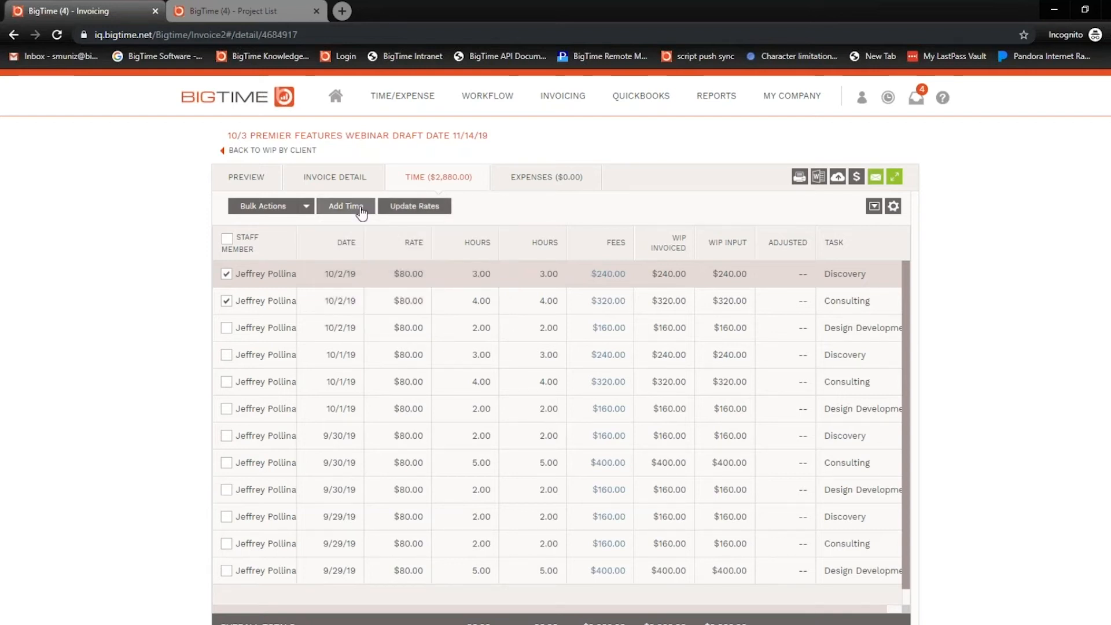
click(360, 208)
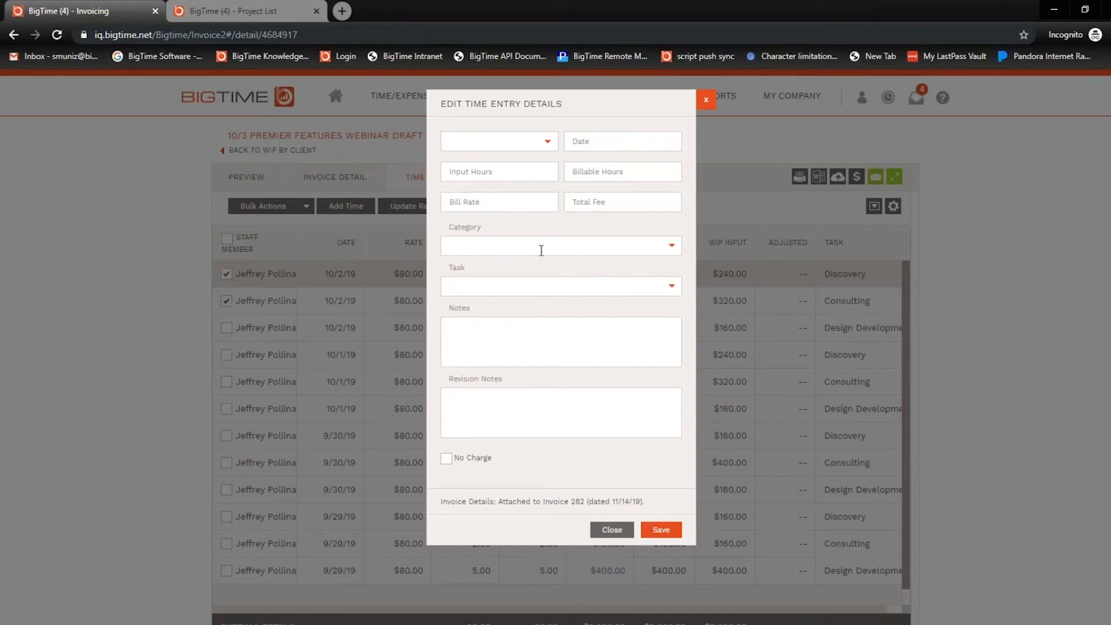
click(705, 100)
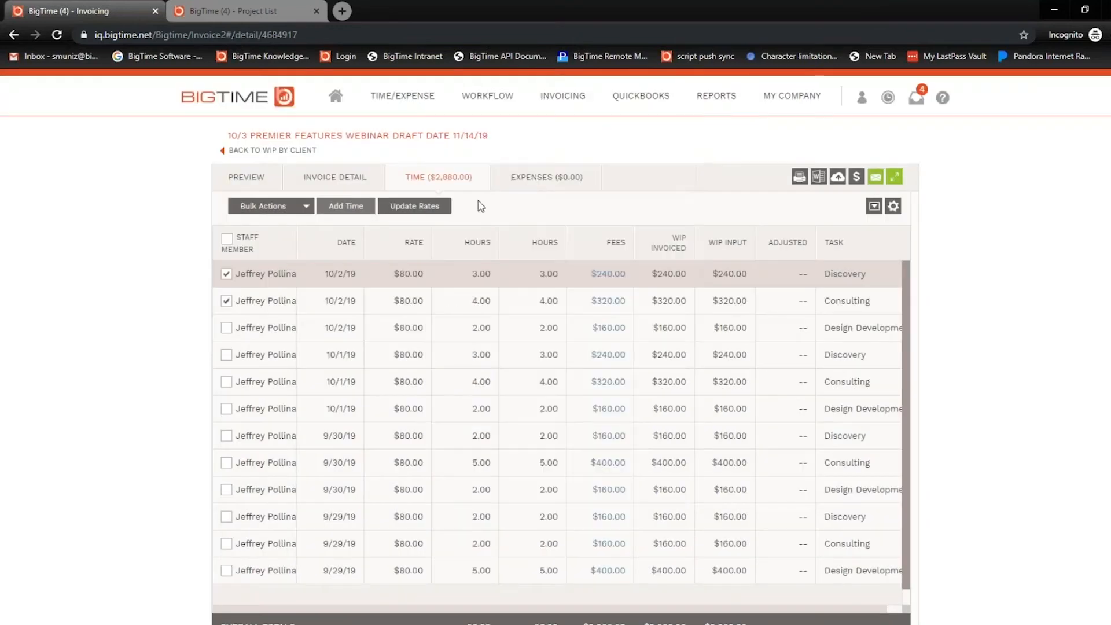
Step: Check the invoice's expenses and recalculated lines, and review its summary and time details in the BigTime T&M preview
click(513, 181)
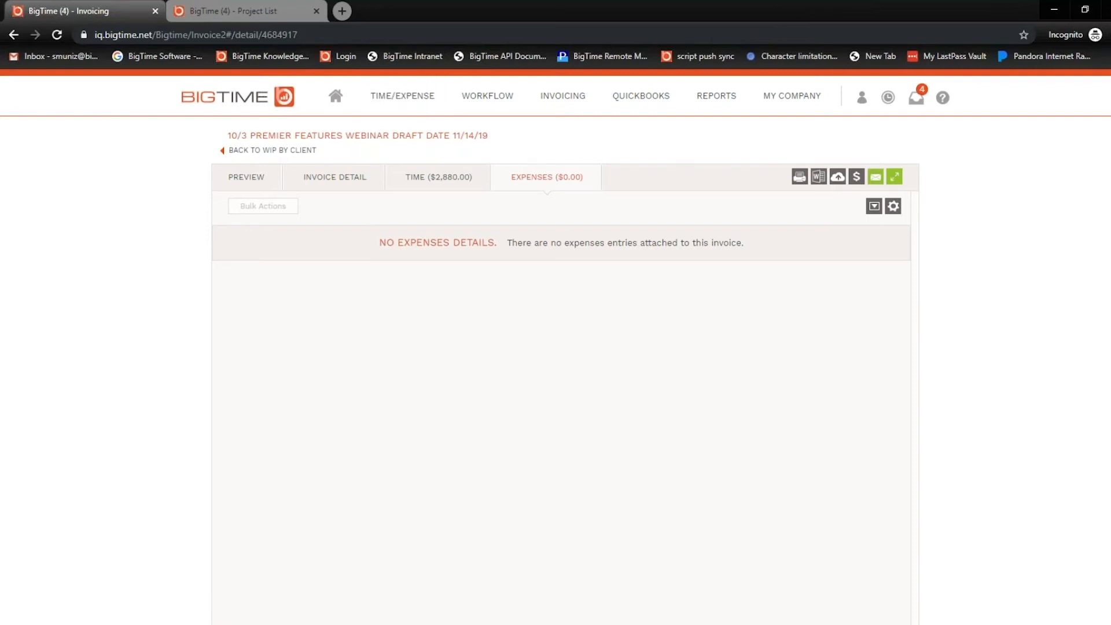
click(335, 178)
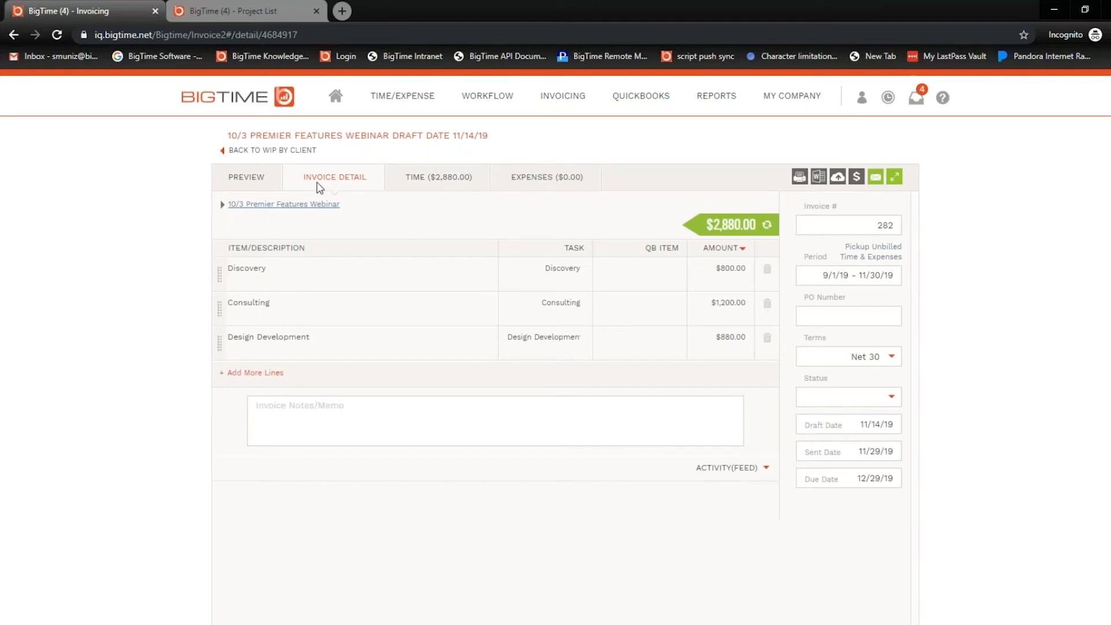
click(267, 190)
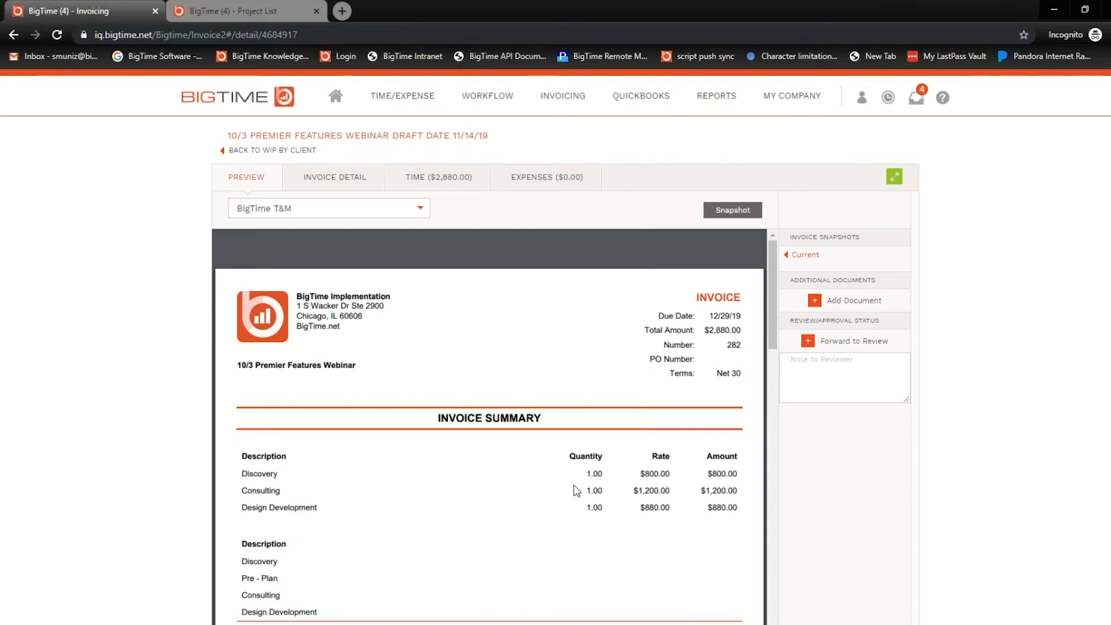
scroll(507, 452, down, 10)
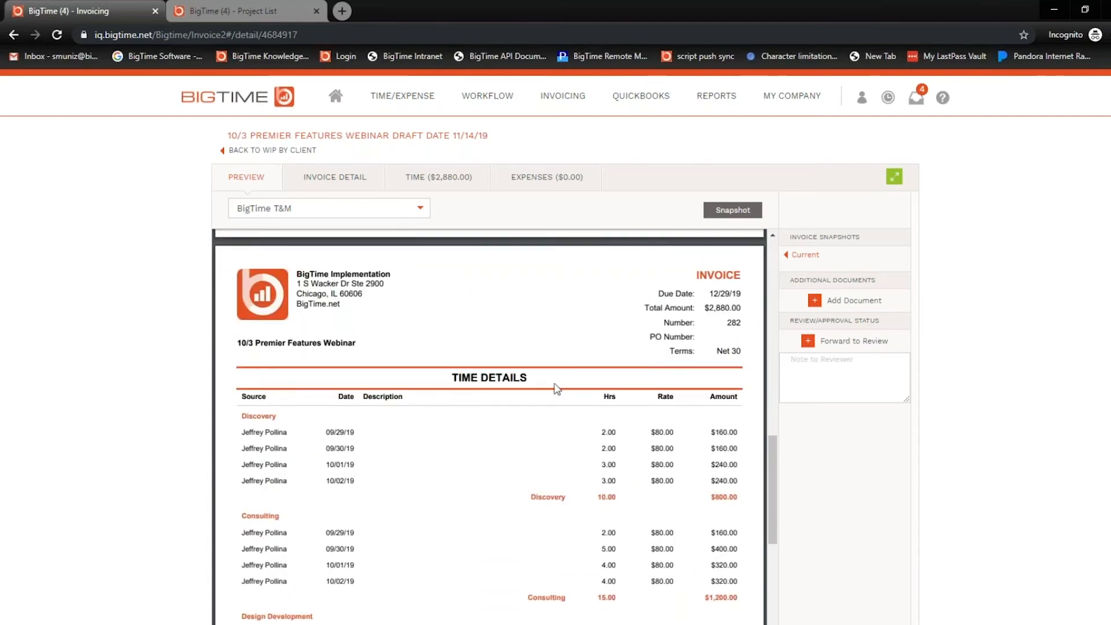
scroll(559, 359, down, 3)
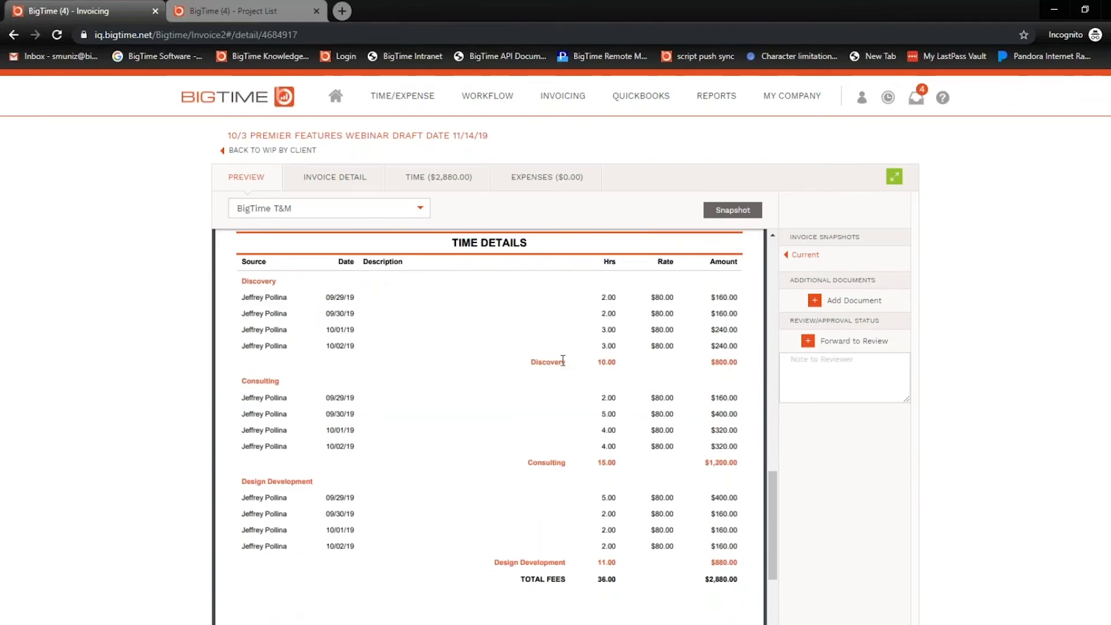
scroll(564, 362, up, 3)
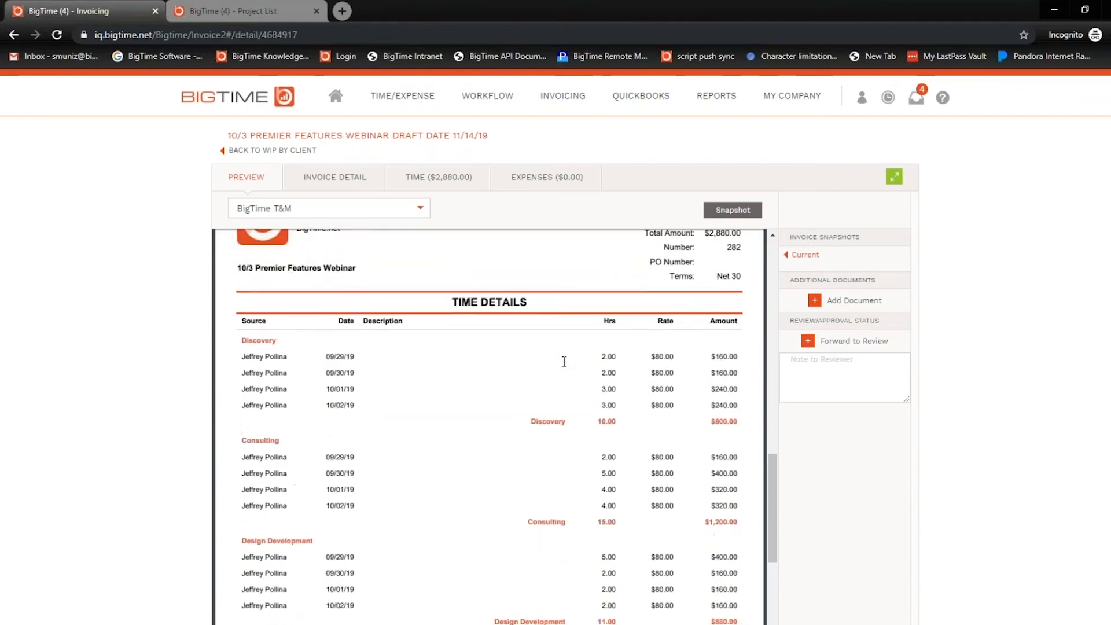
Step: Review both pages of the BigTime T&M invoice preview, from the time details back up to the invoice summary
click(421, 209)
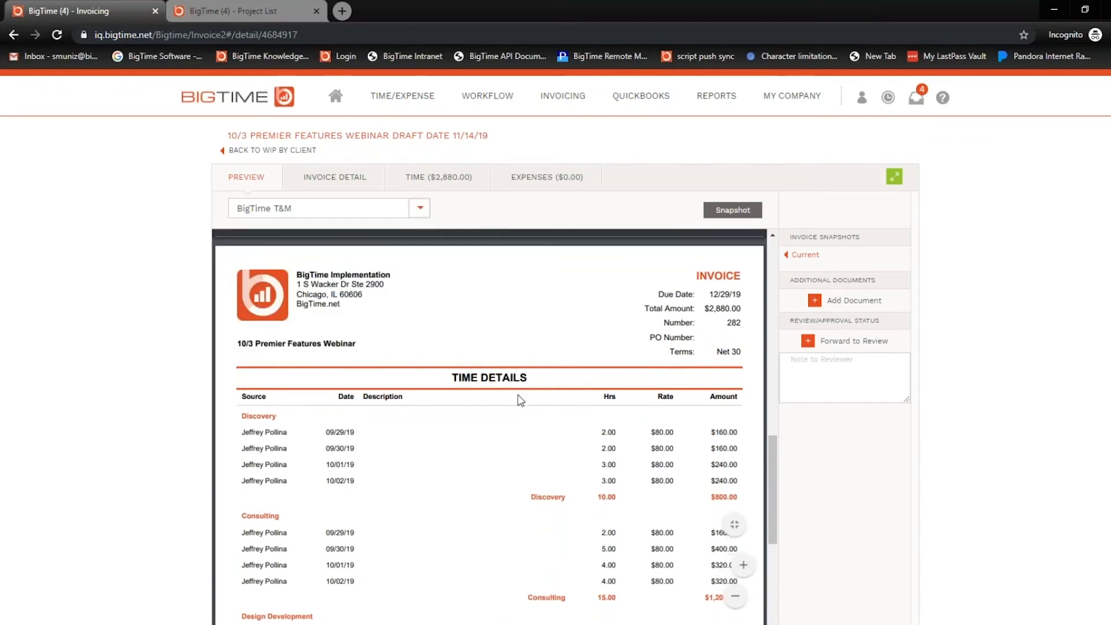
scroll(518, 399, down, 5)
scroll(505, 382, up, 10)
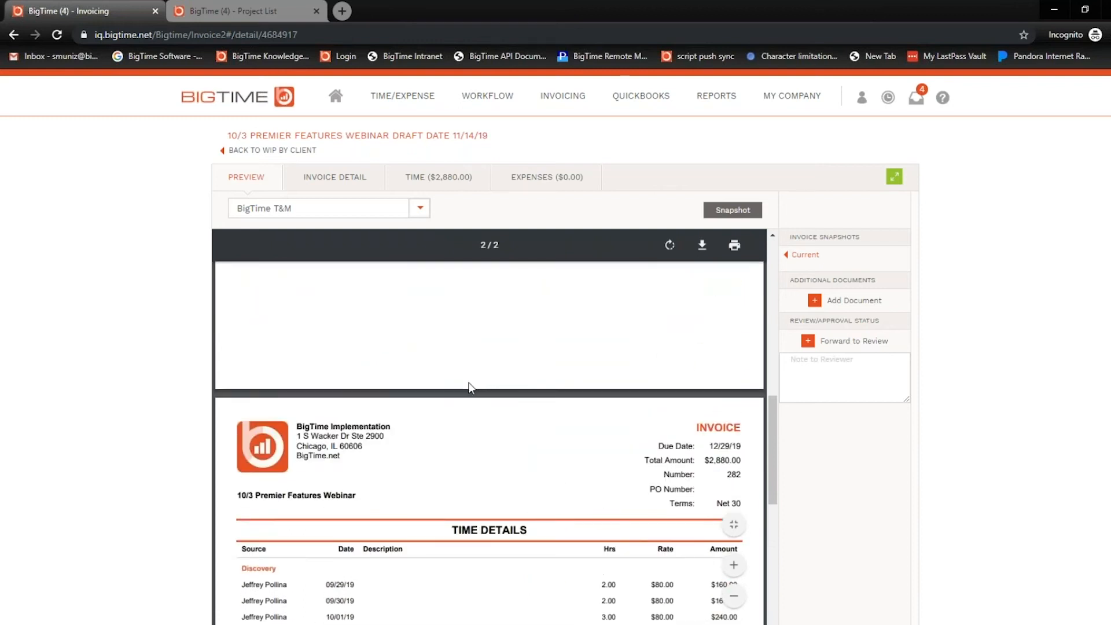
scroll(470, 387, up, 4)
scroll(498, 399, up, 3)
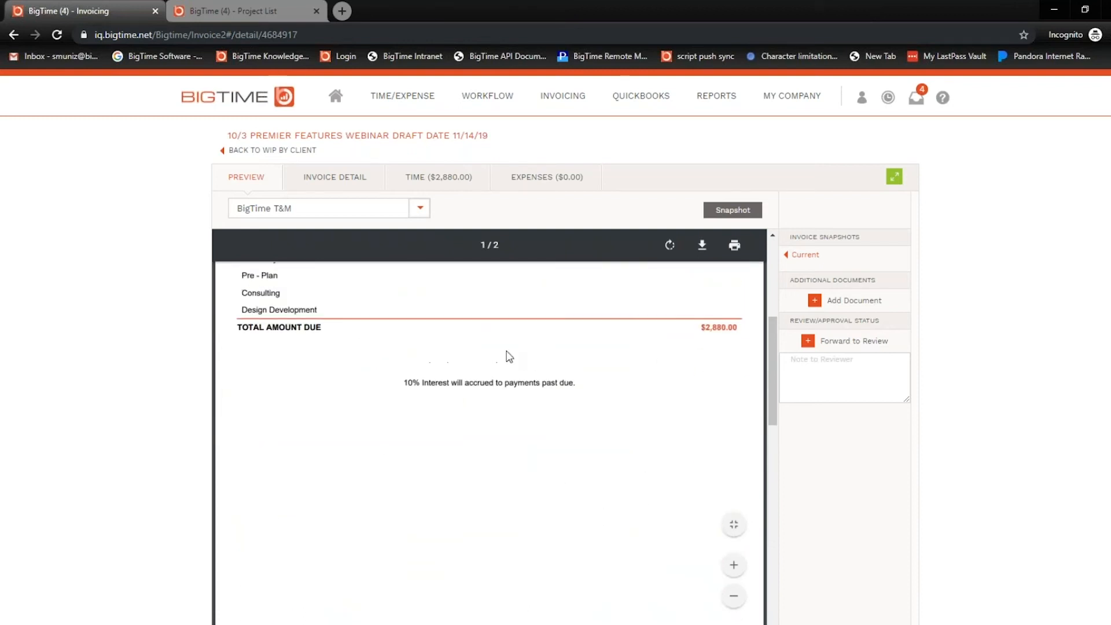
scroll(518, 361, up, 2)
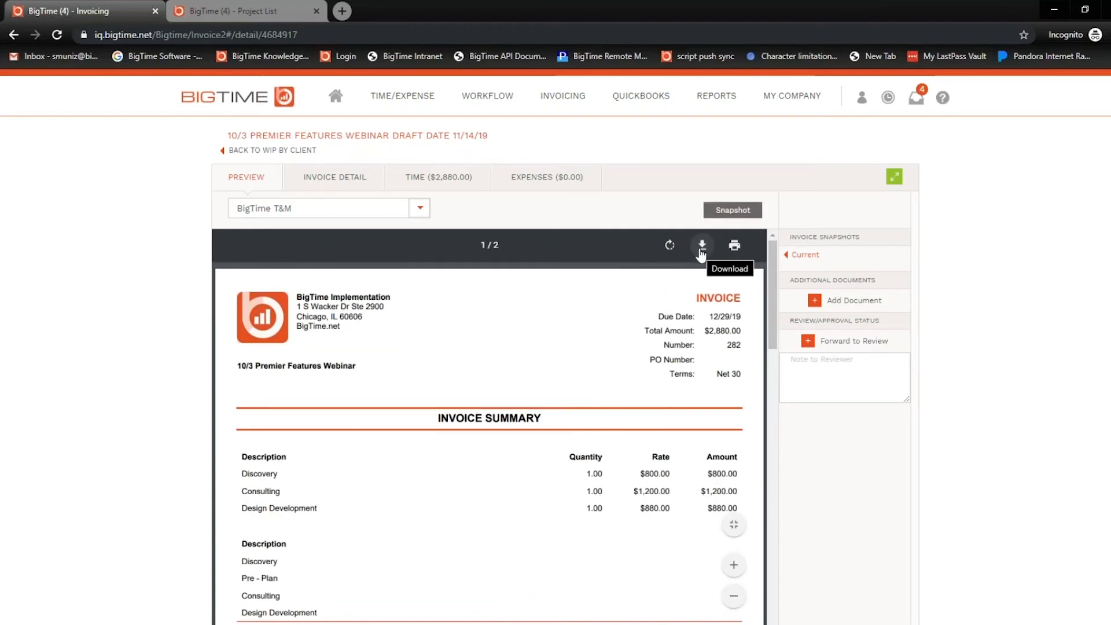
Step: Store a snapshot of the invoice and open the stored copy to view it alongside the reviewer note field
click(734, 211)
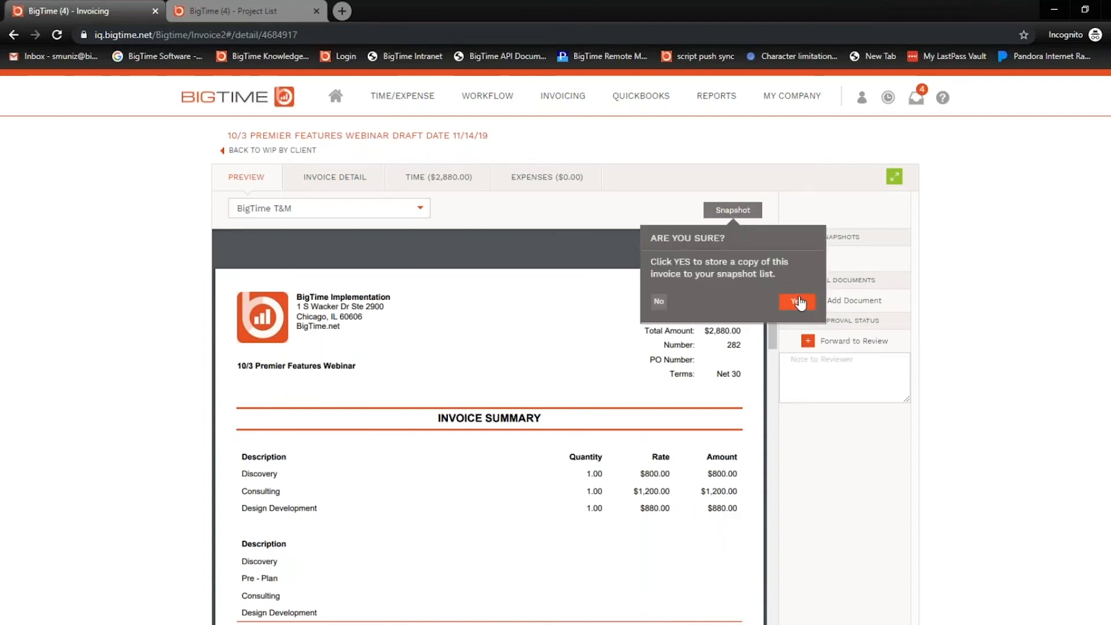
click(796, 301)
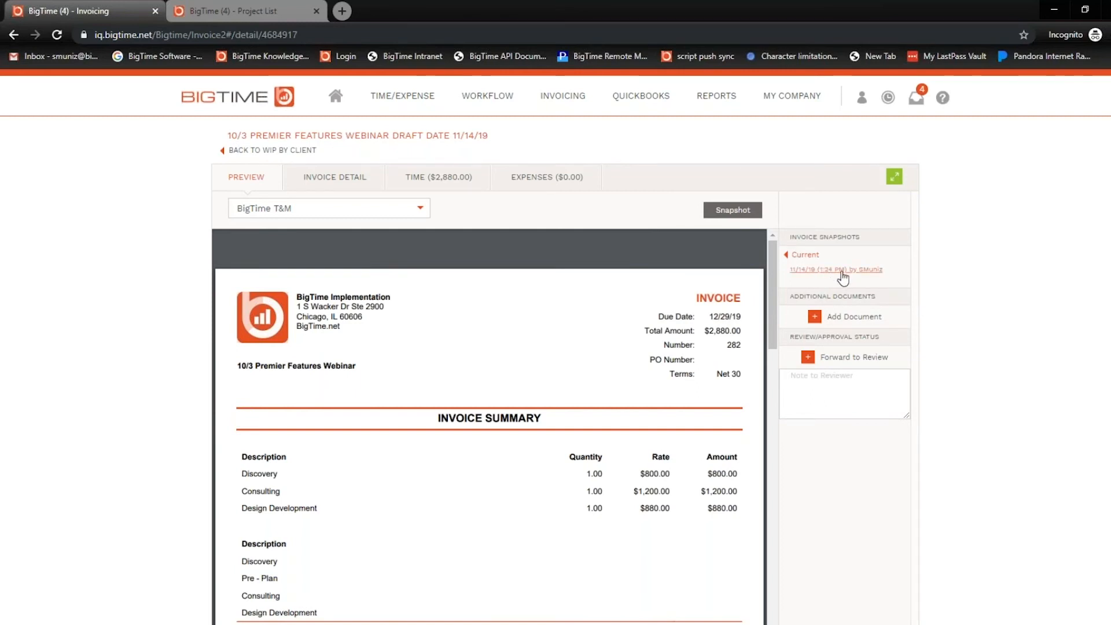
click(831, 271)
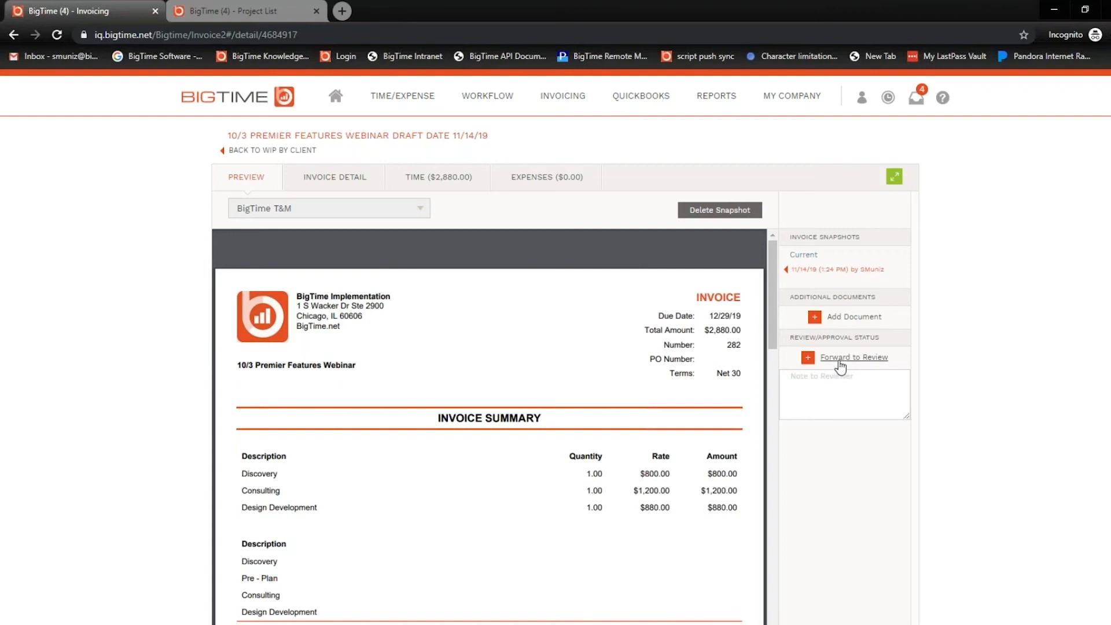
click(827, 376)
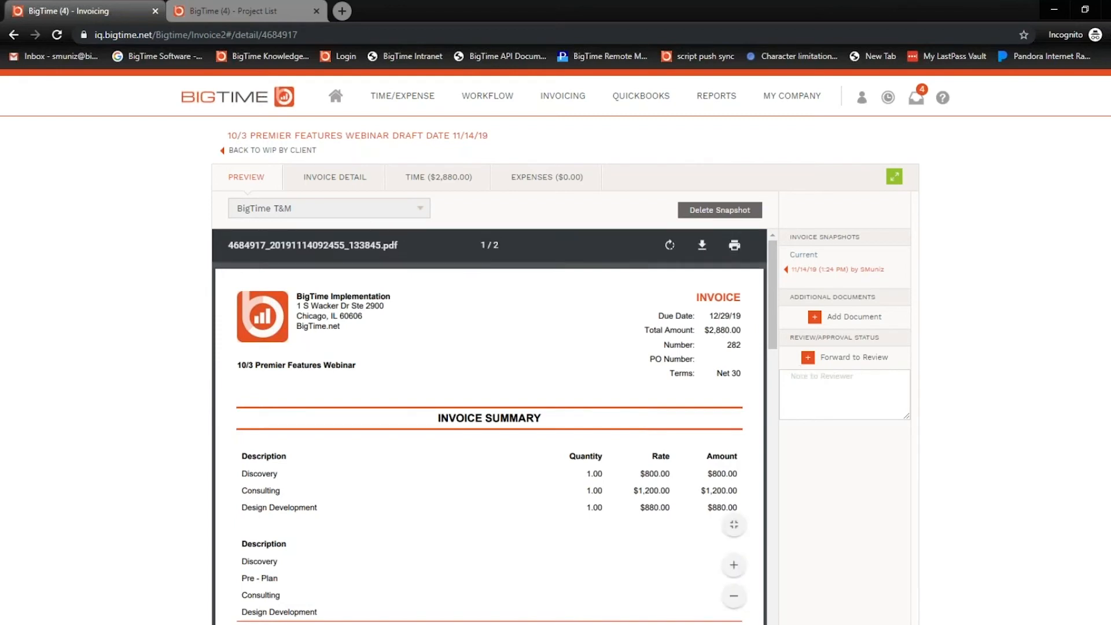
Step: Return to the invoice details and examine the templates offered for printing and for Word export
click(291, 177)
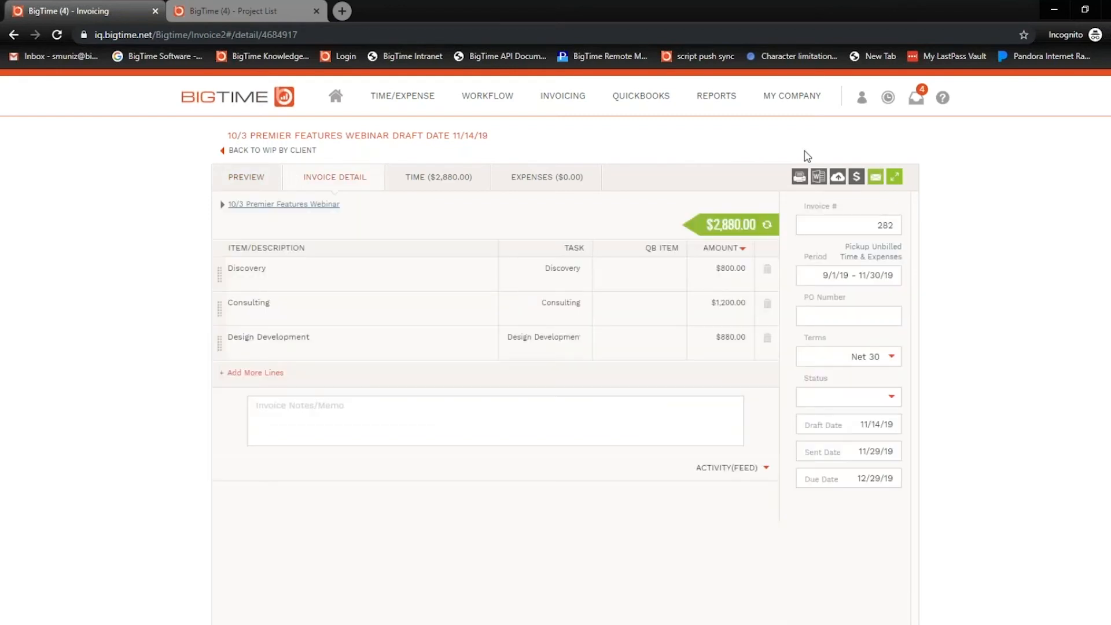
click(800, 179)
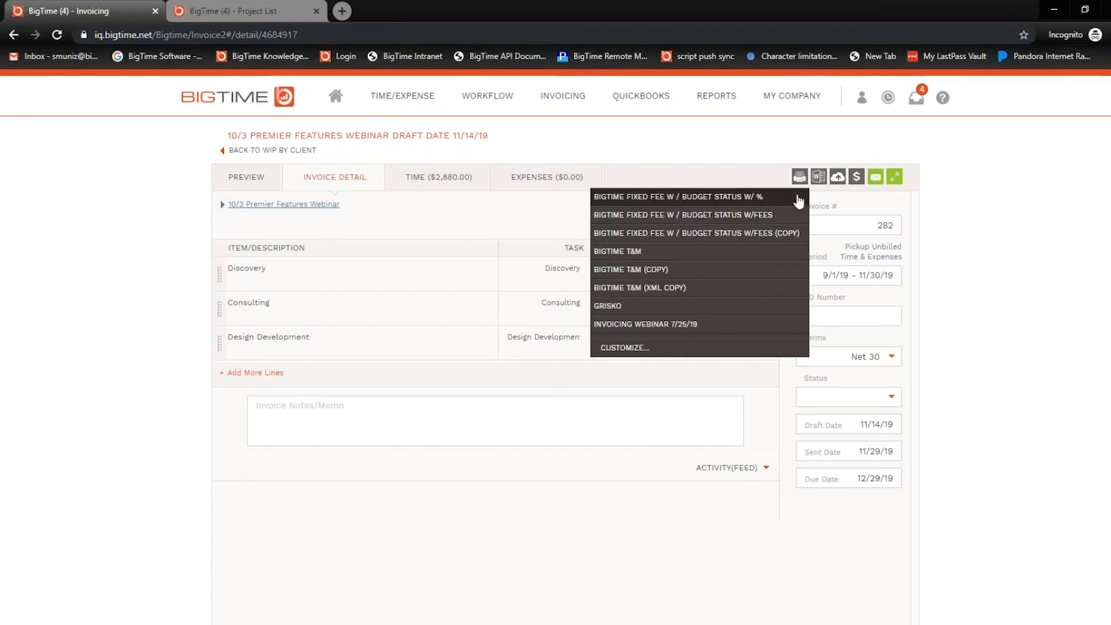
click(818, 178)
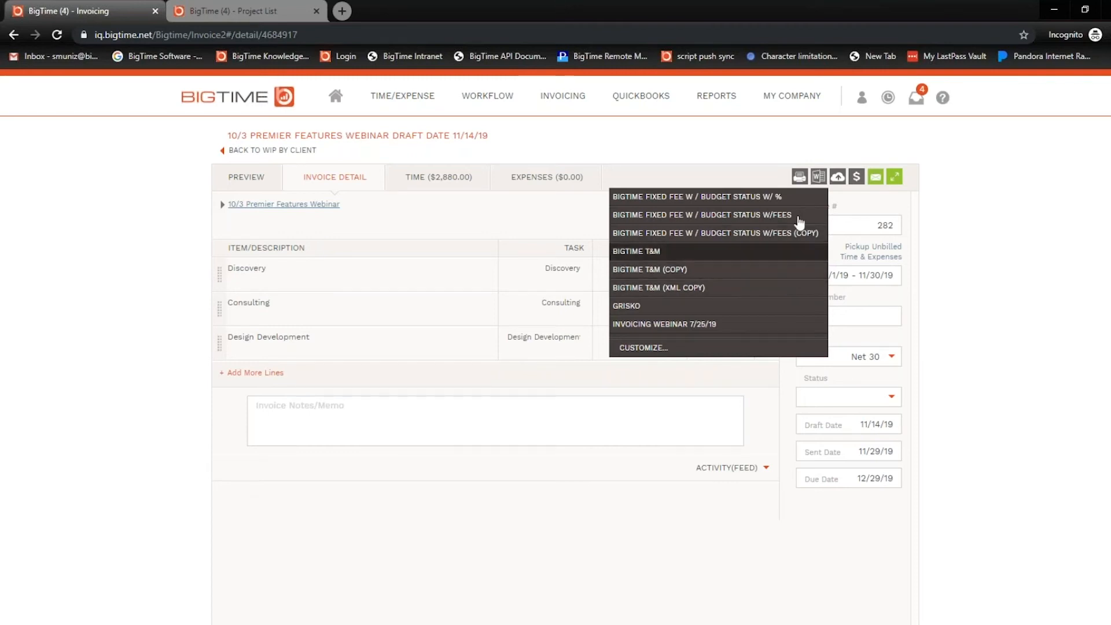
Step: Open the invoice's QuickBooks posting details, try NSA and settle on Planet Express as the bill-to customer, with A/R as the receivable account
click(837, 177)
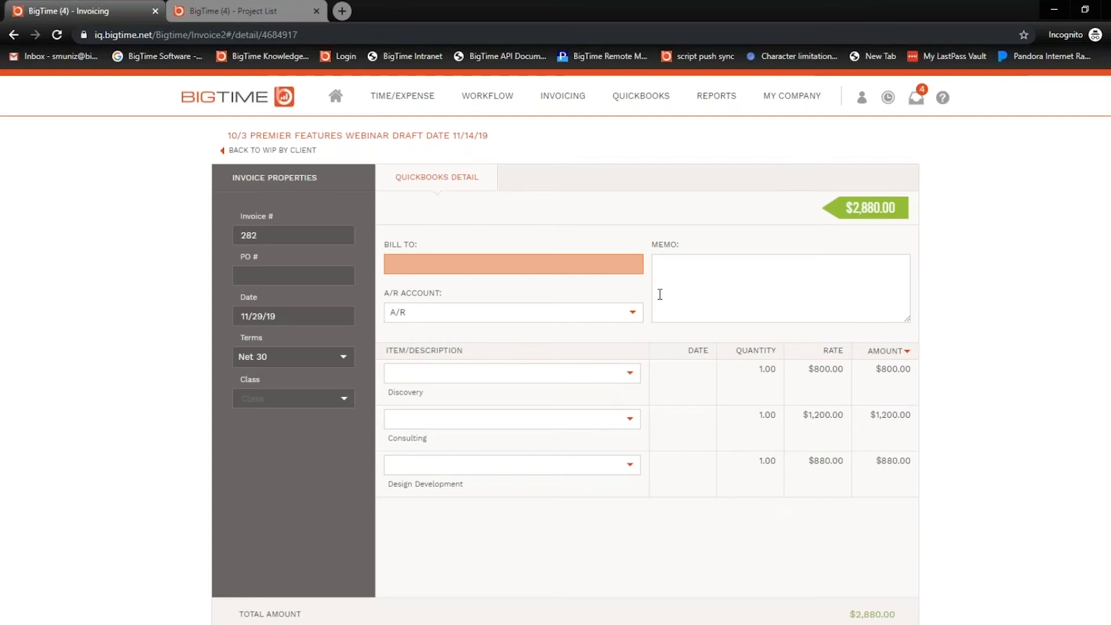
click(589, 265)
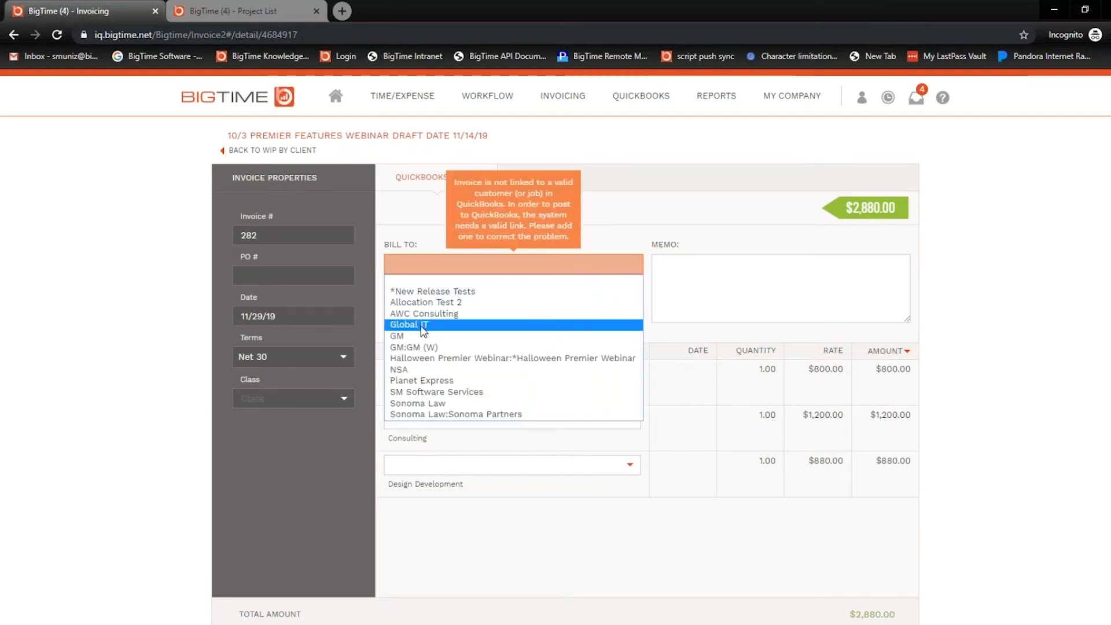
click(429, 369)
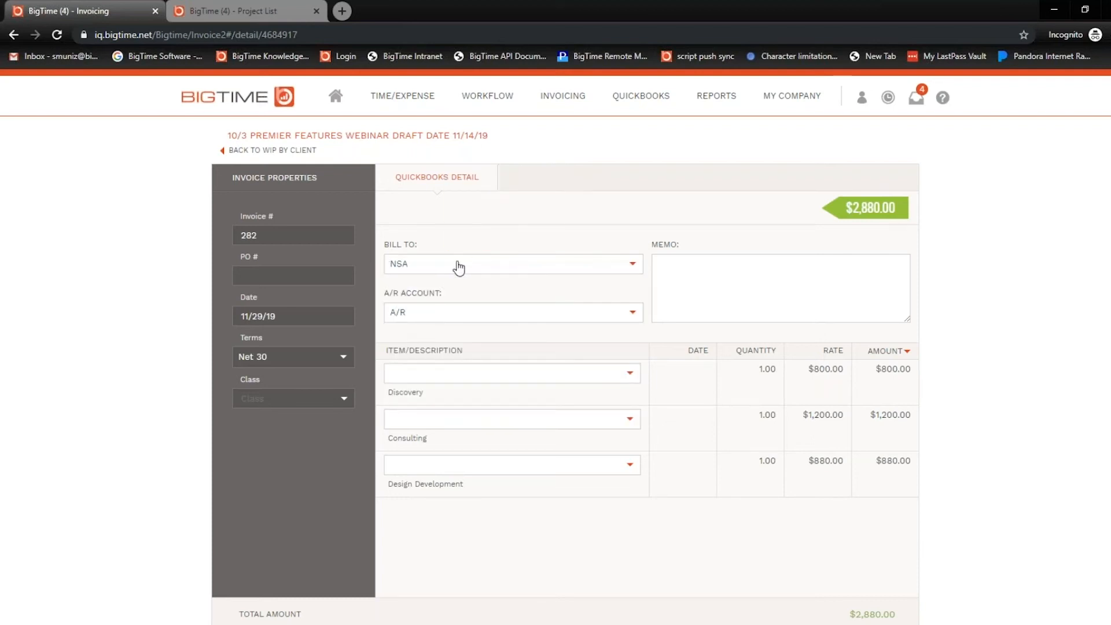
click(459, 267)
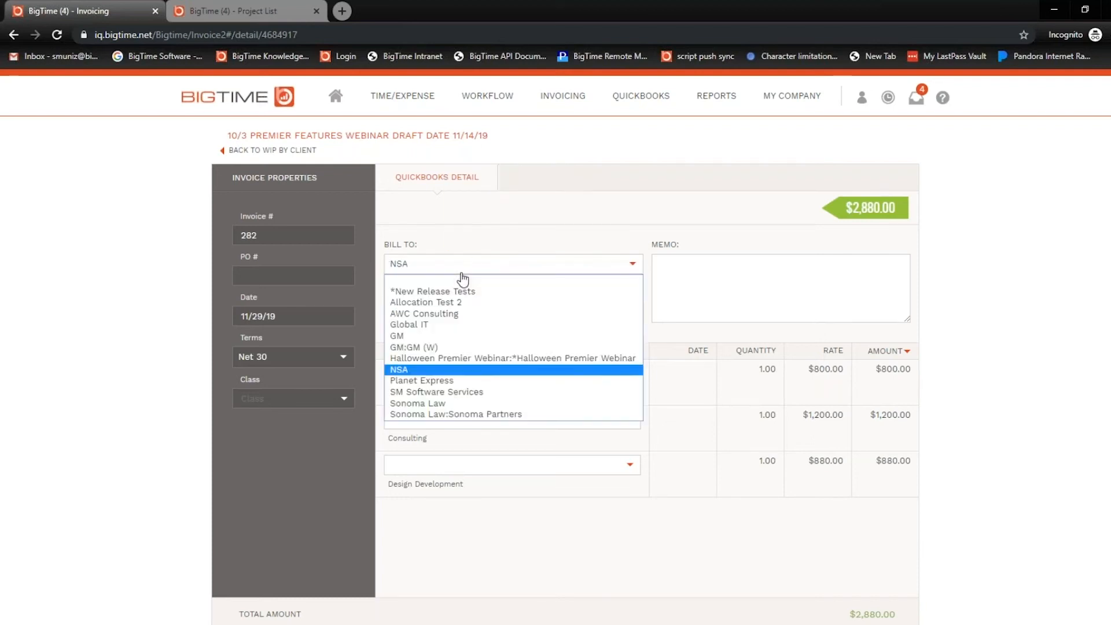
click(444, 380)
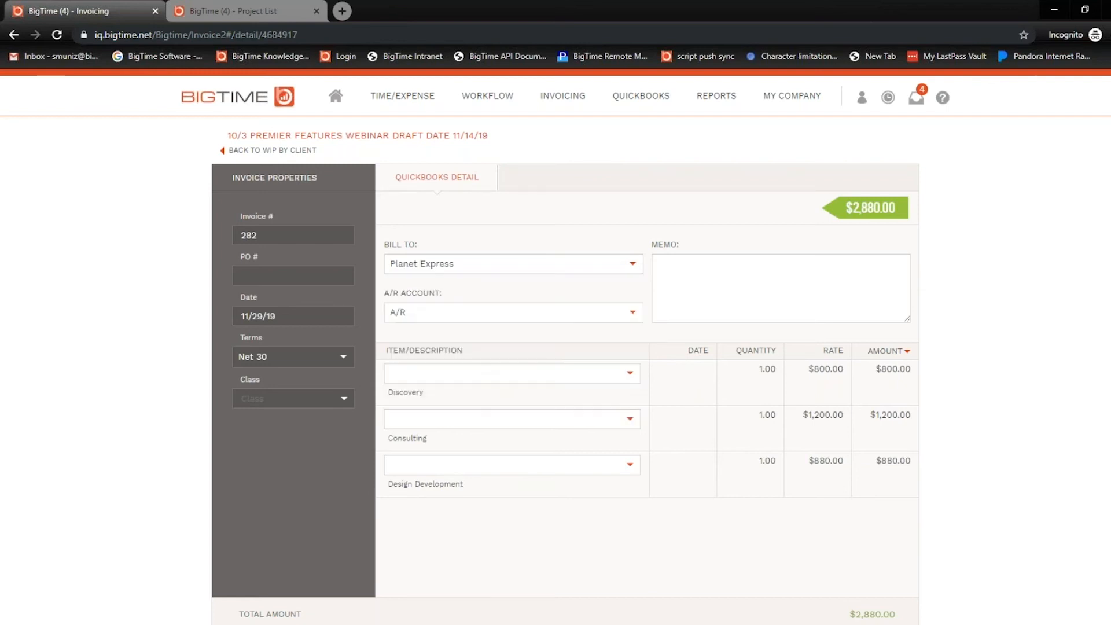
click(597, 320)
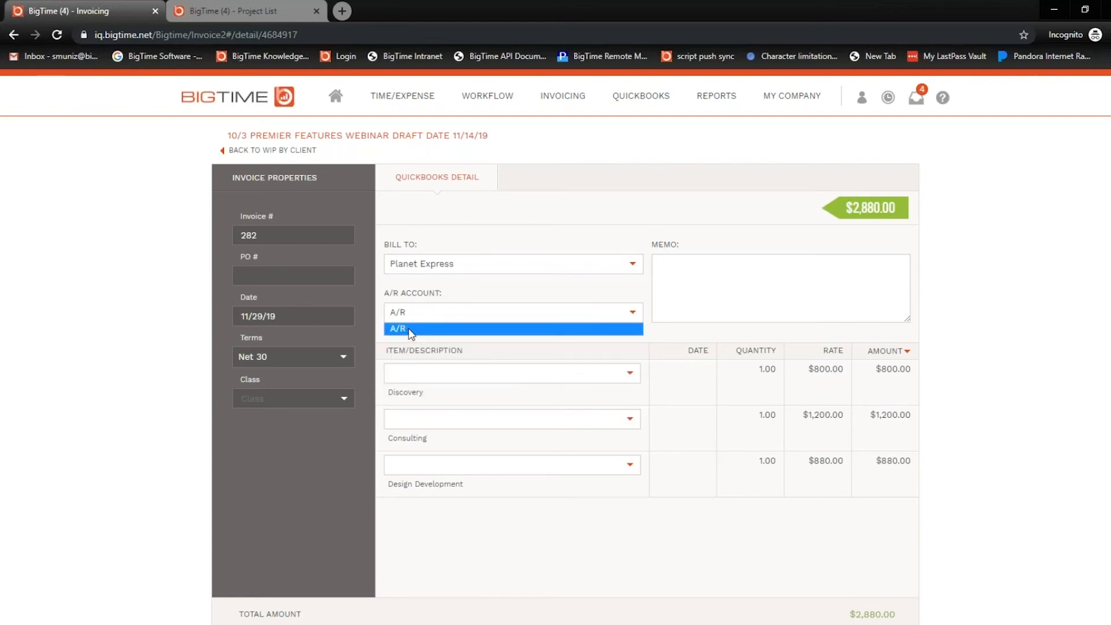
click(531, 330)
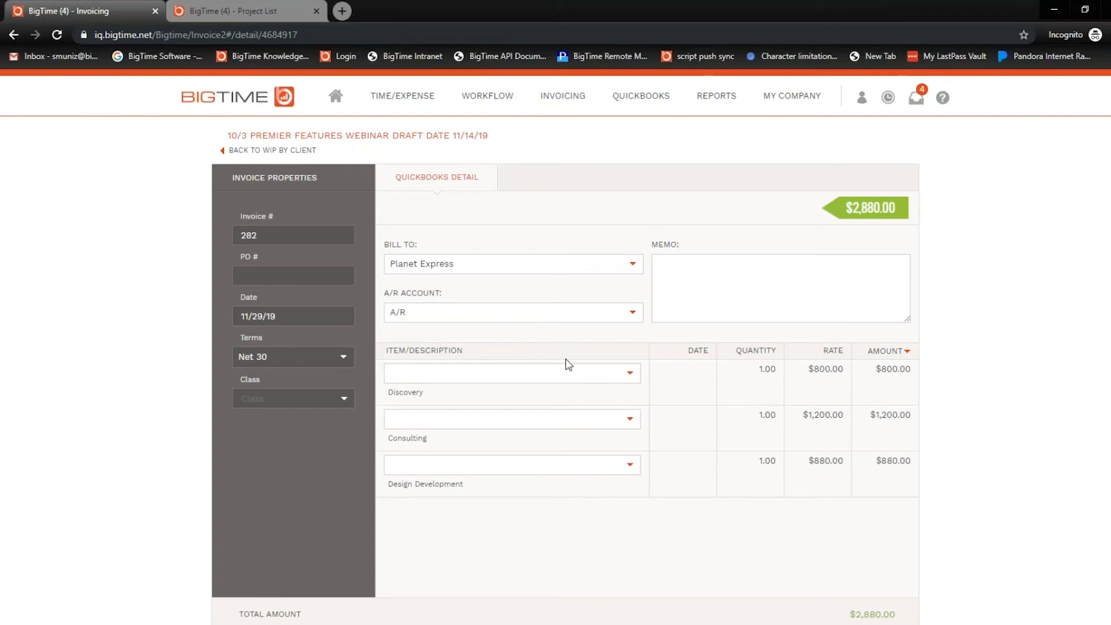
Step: Assign the QuickBooks item Analysis to the Discovery line and Consulting to the Consulting line
click(616, 377)
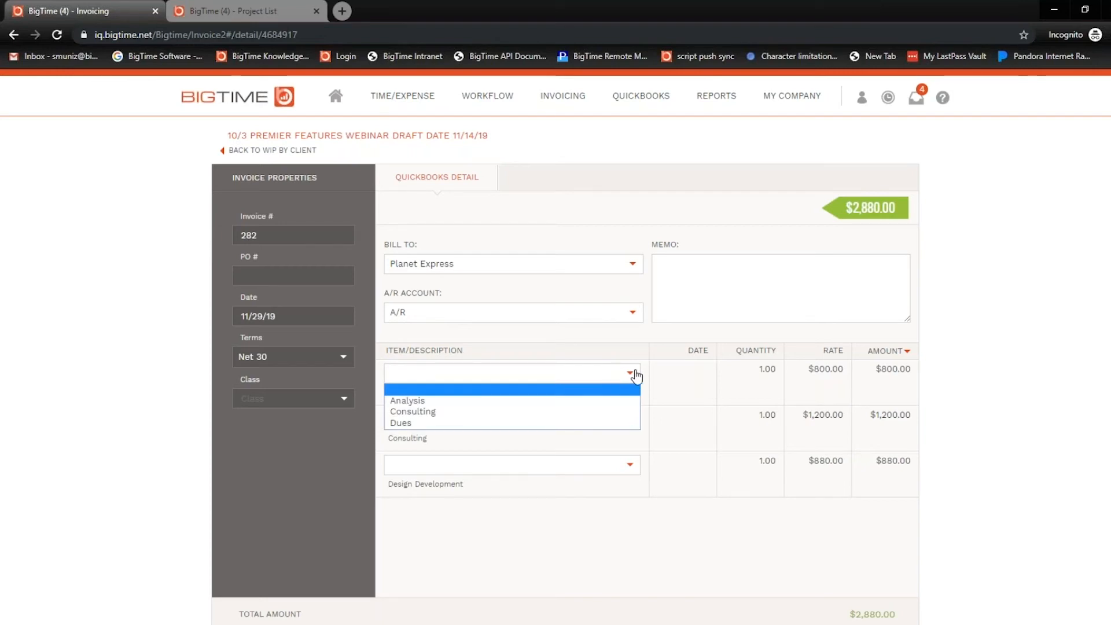
click(683, 395)
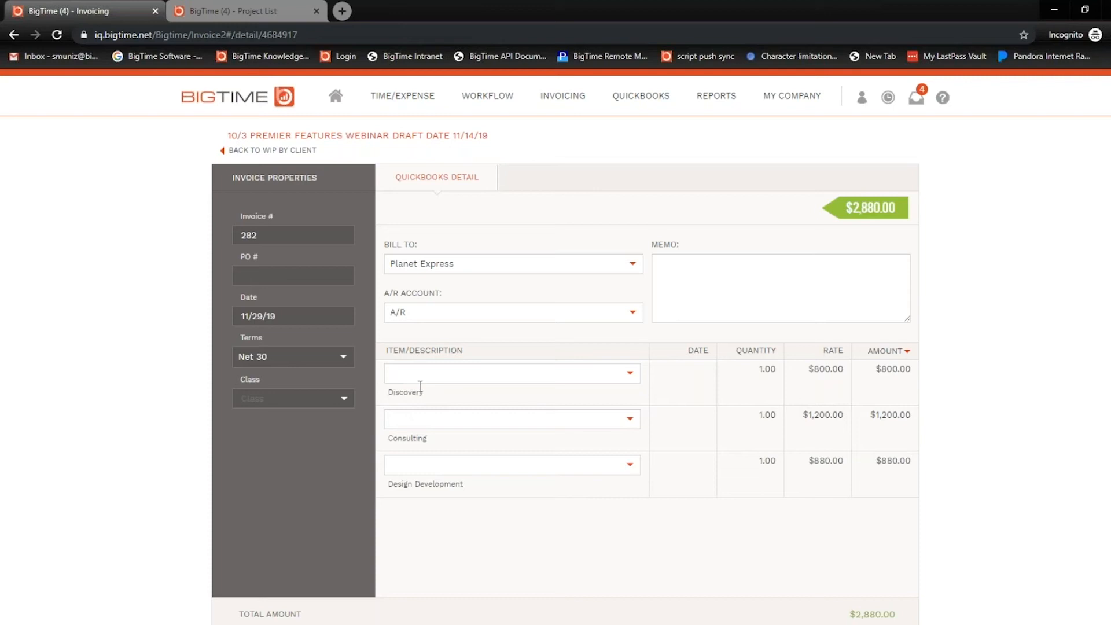
click(624, 379)
click(517, 402)
click(626, 421)
click(538, 459)
Step: In the project list, set the QuickBooks service item of the *Halloween Premier Webinar client's Discovery task to Analysis
click(279, 8)
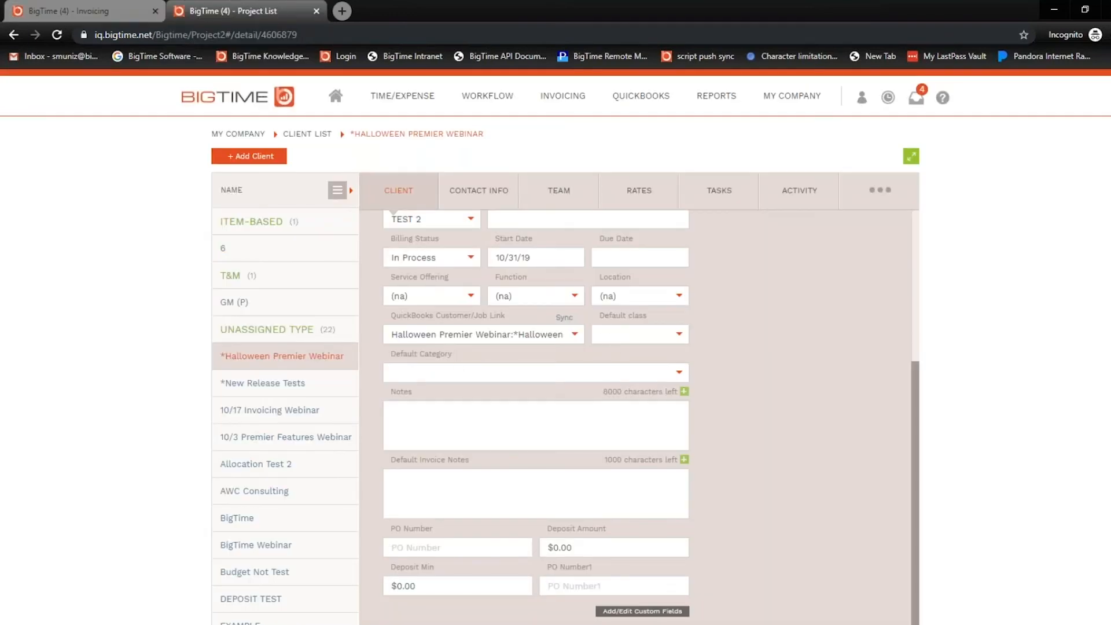
click(715, 184)
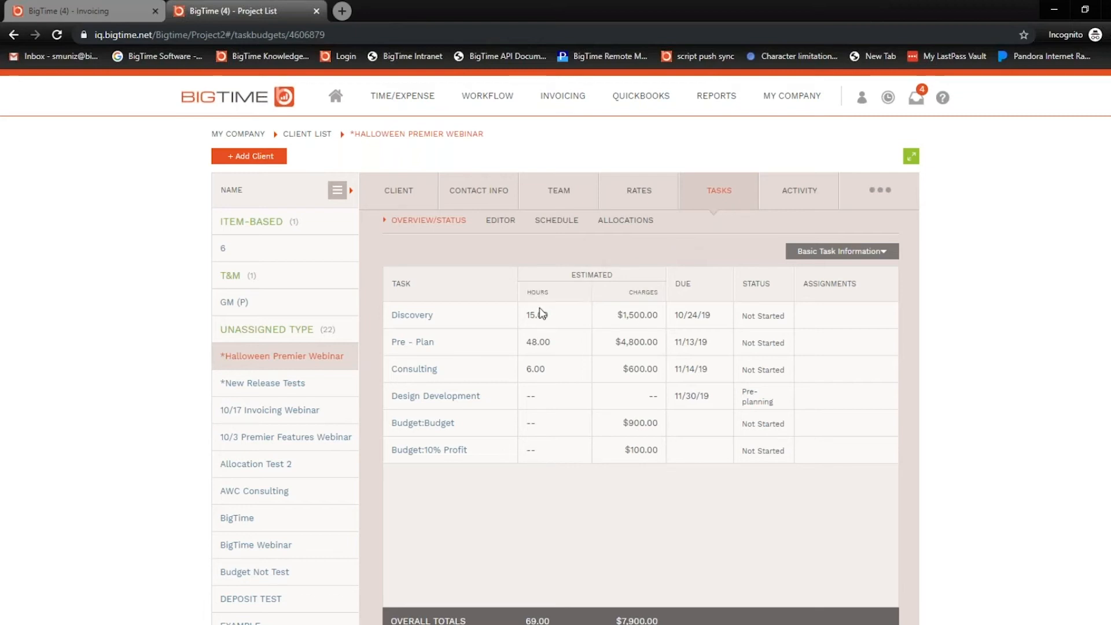
click(416, 317)
click(416, 317)
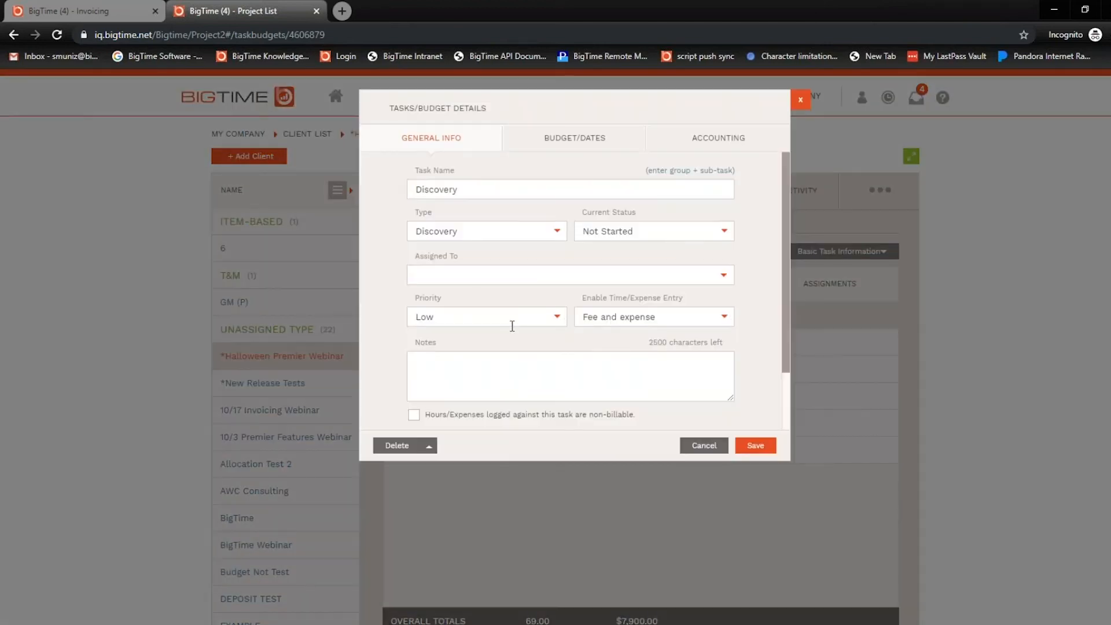
click(680, 142)
click(690, 217)
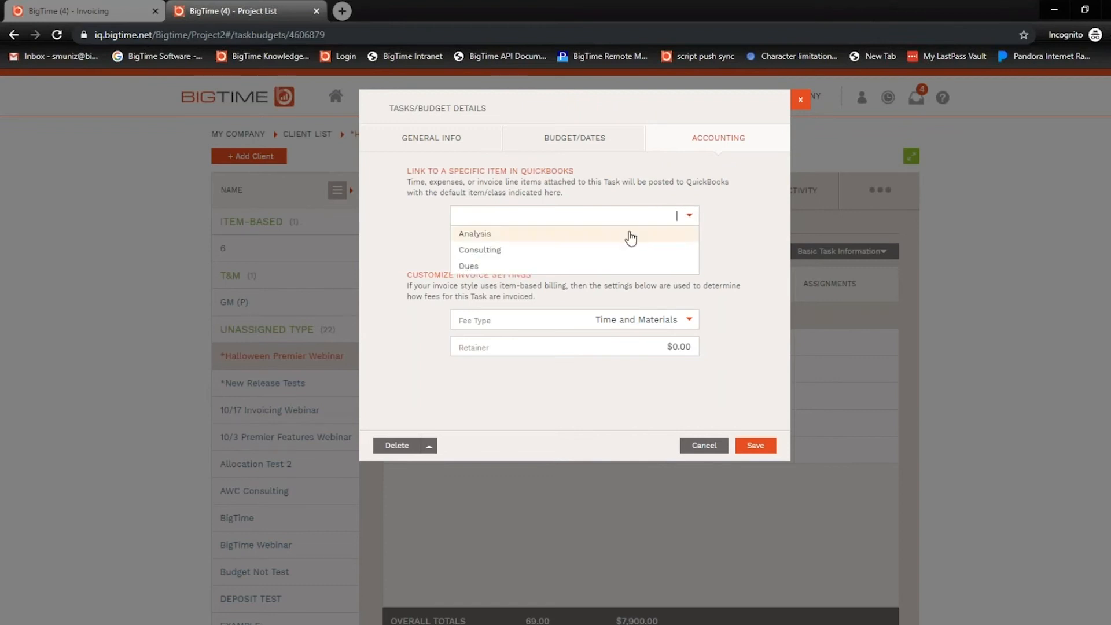
click(543, 238)
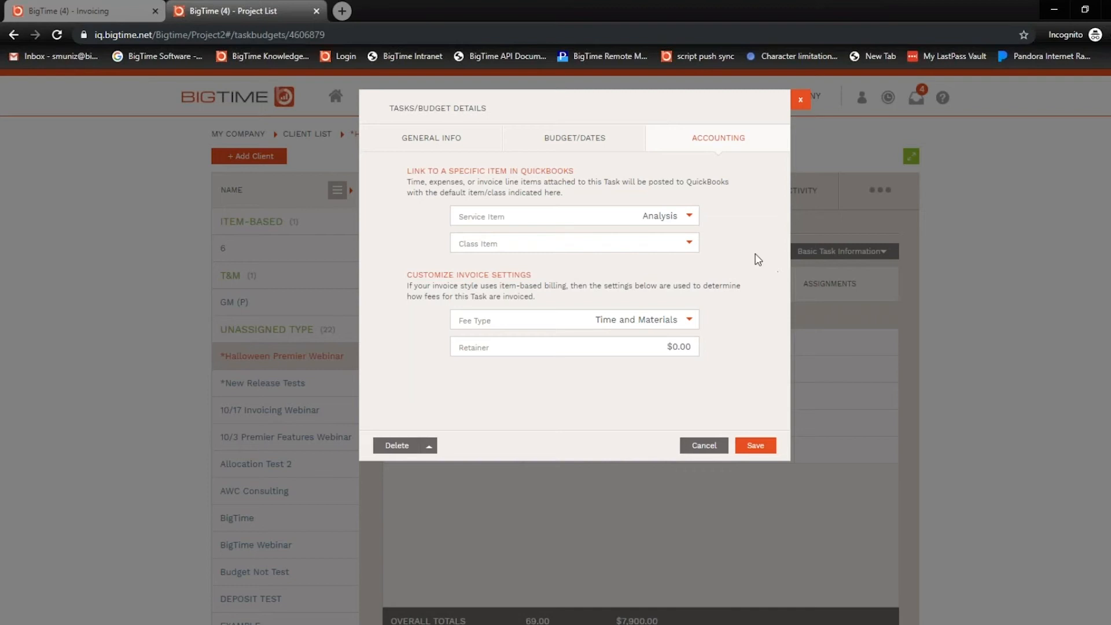
Step: Go back to the invoice's QuickBooks details and examine the item choices for the Discovery line without changing its item
click(114, 8)
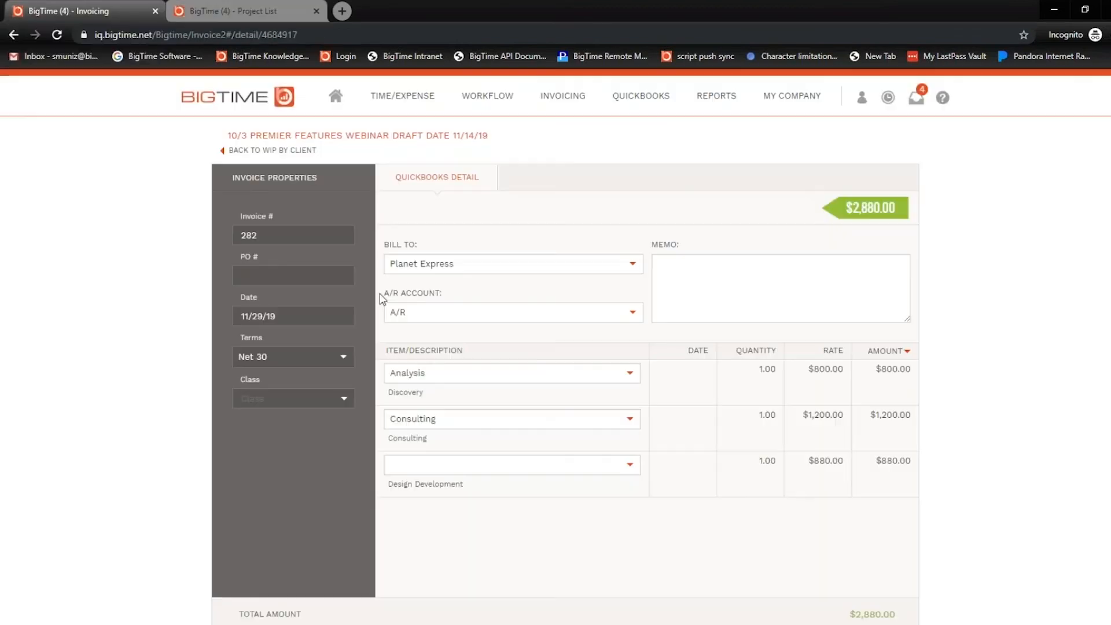
click(533, 377)
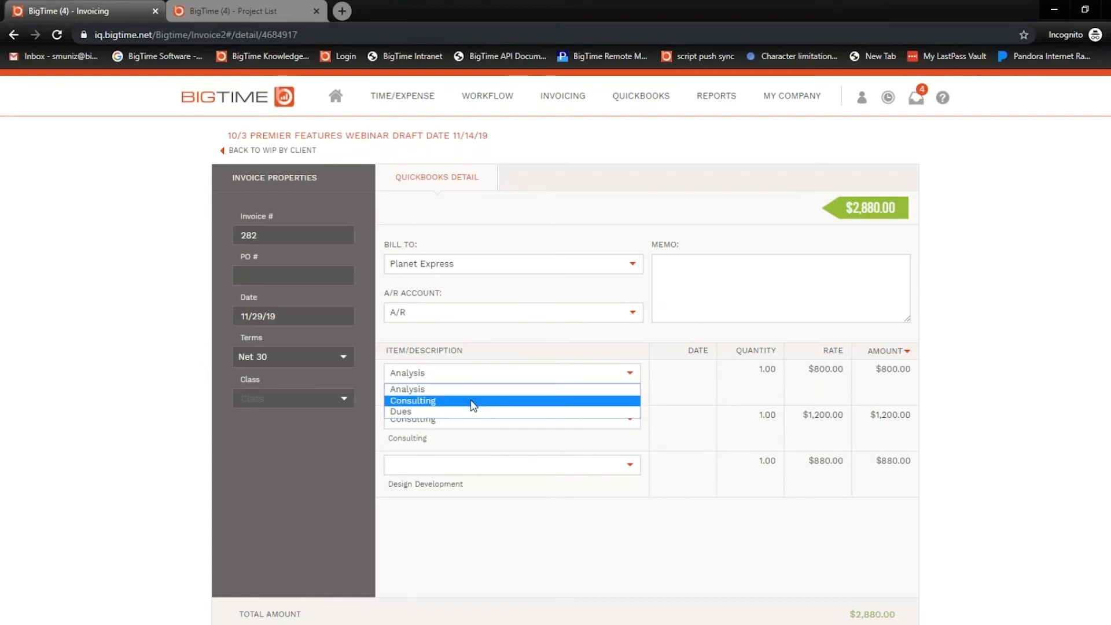
click(556, 510)
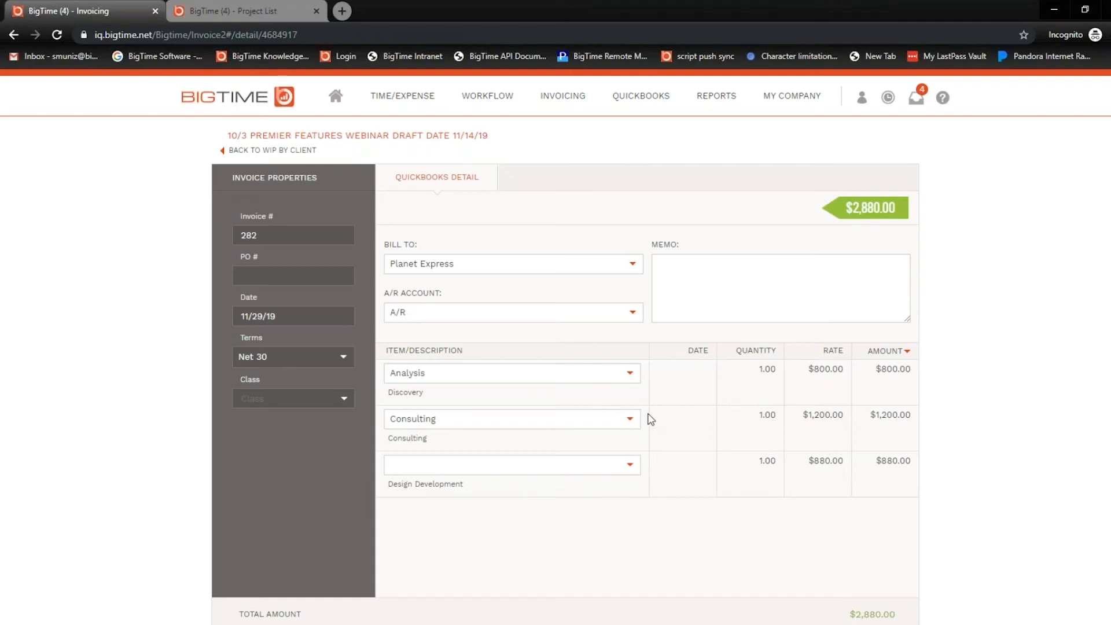
Step: Switch the QuickBooks line format to Time+Expense Detail (With Staff) and look through the resulting lines
click(906, 353)
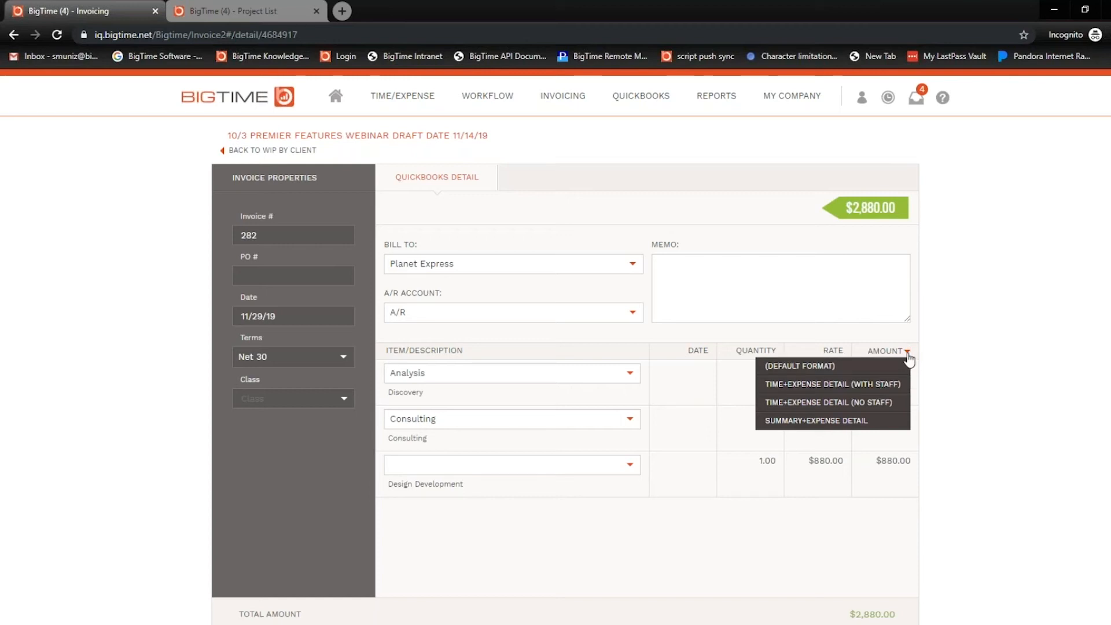
click(805, 394)
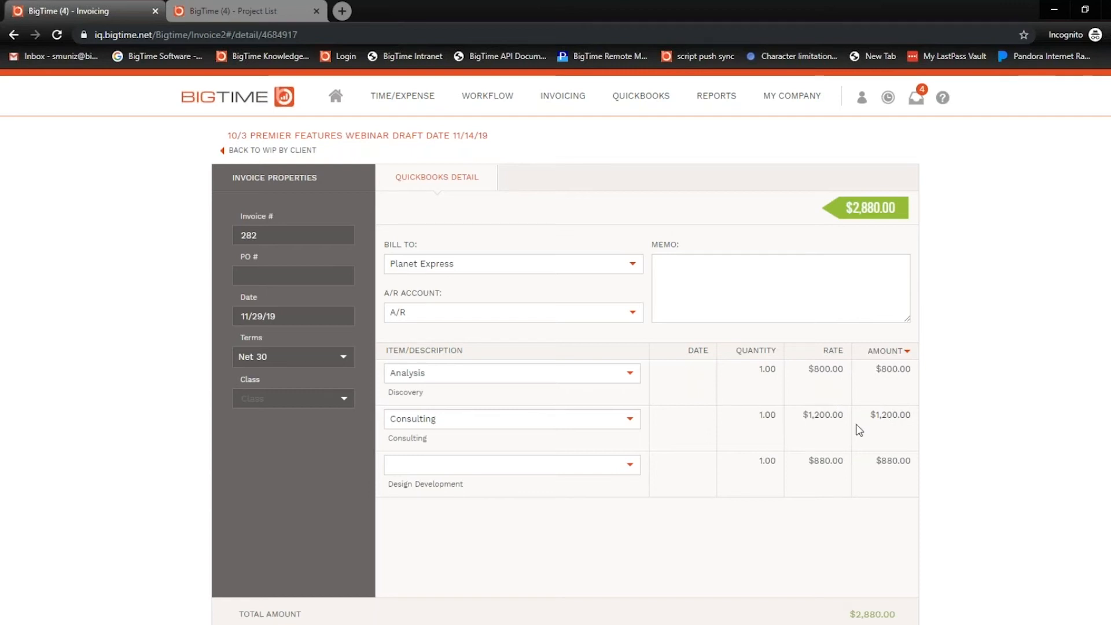
scroll(786, 404, down, 5)
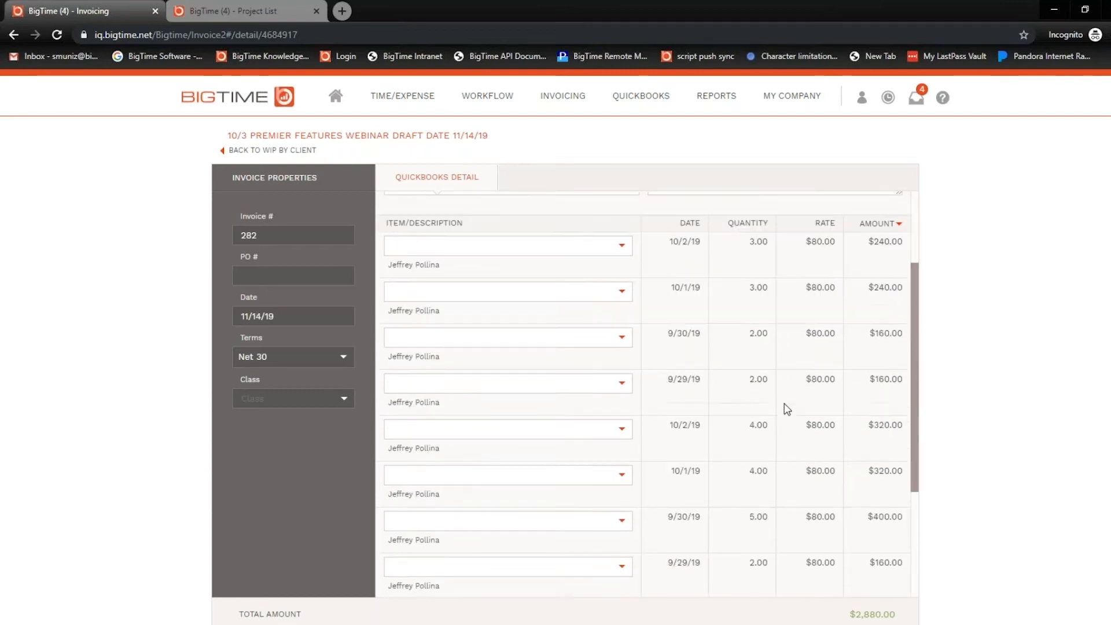
scroll(787, 387, up, 5)
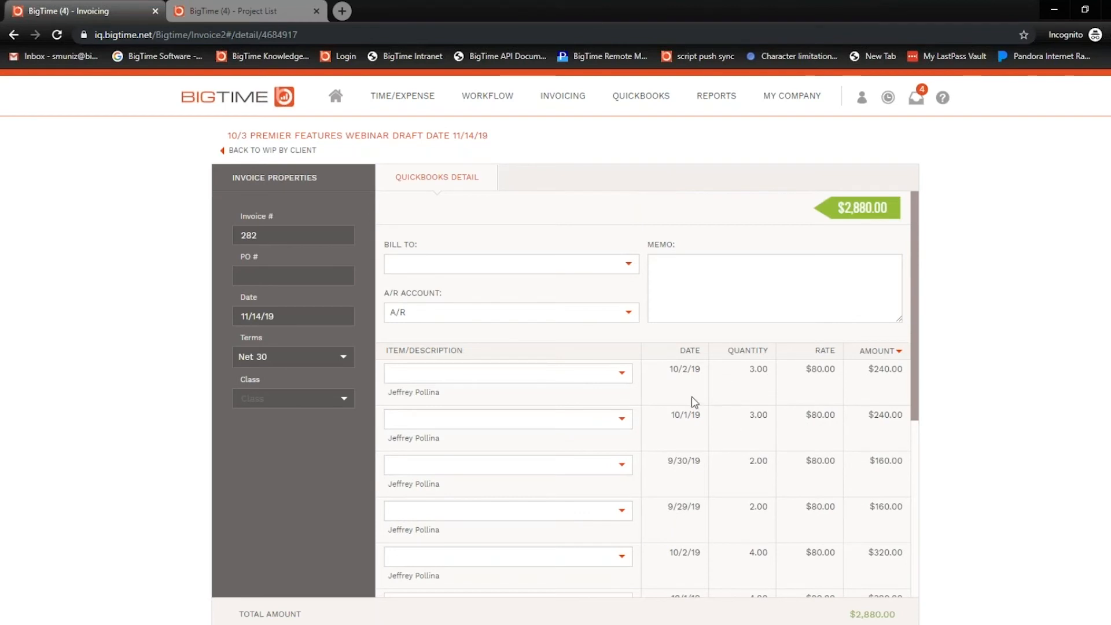
Step: Switch the invoice's QuickBooks line format to Time+Expense Detail (No Staff) and return to the invoice detail
click(621, 375)
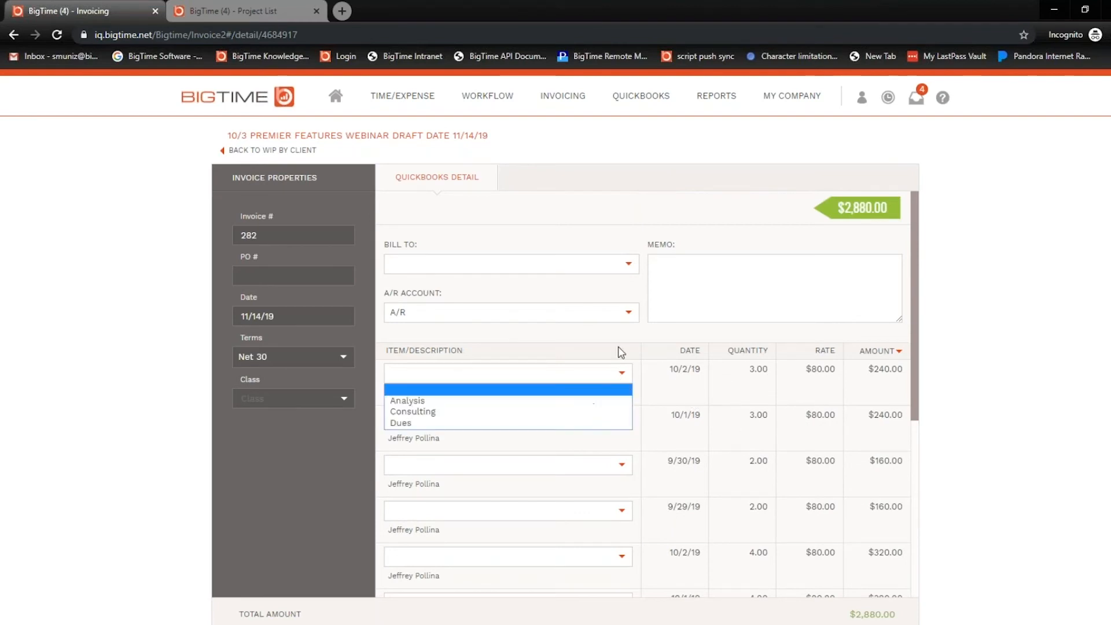
click(621, 351)
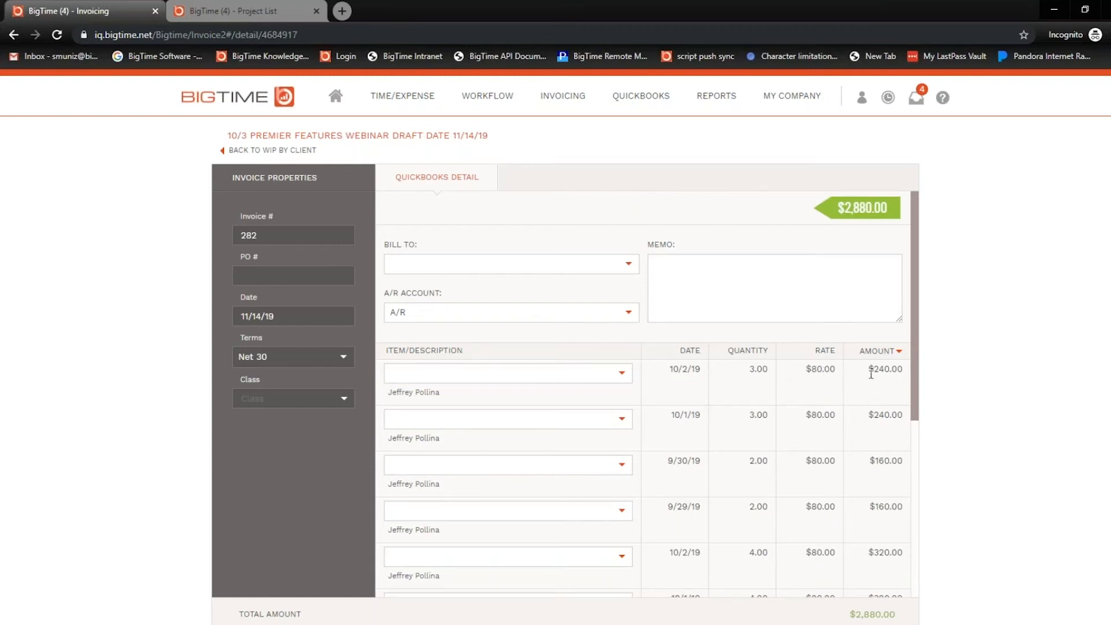
click(899, 351)
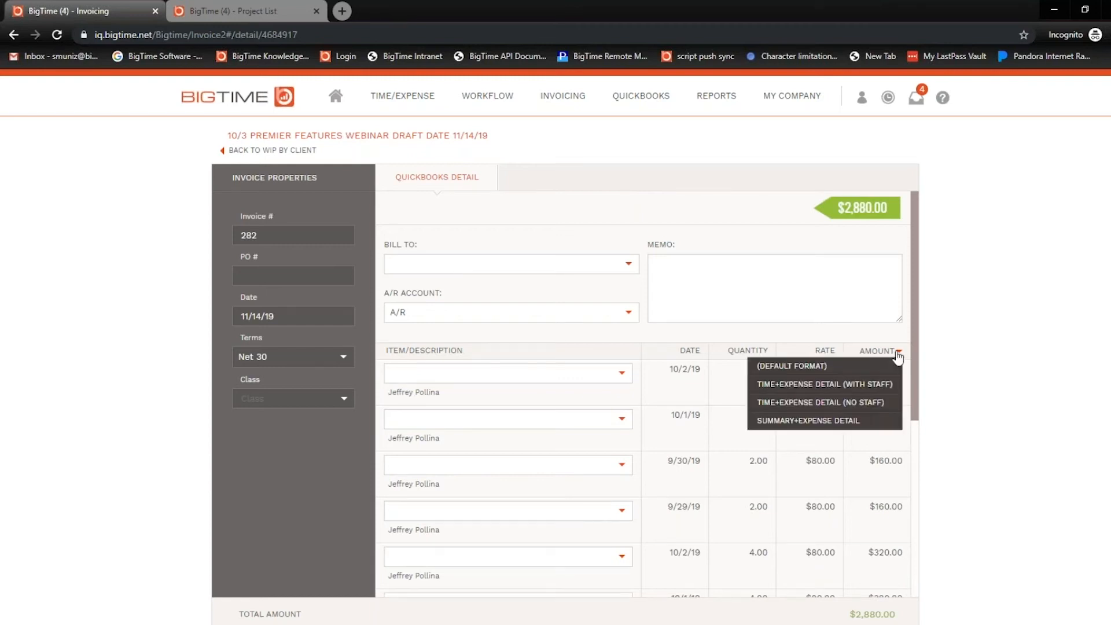
click(832, 407)
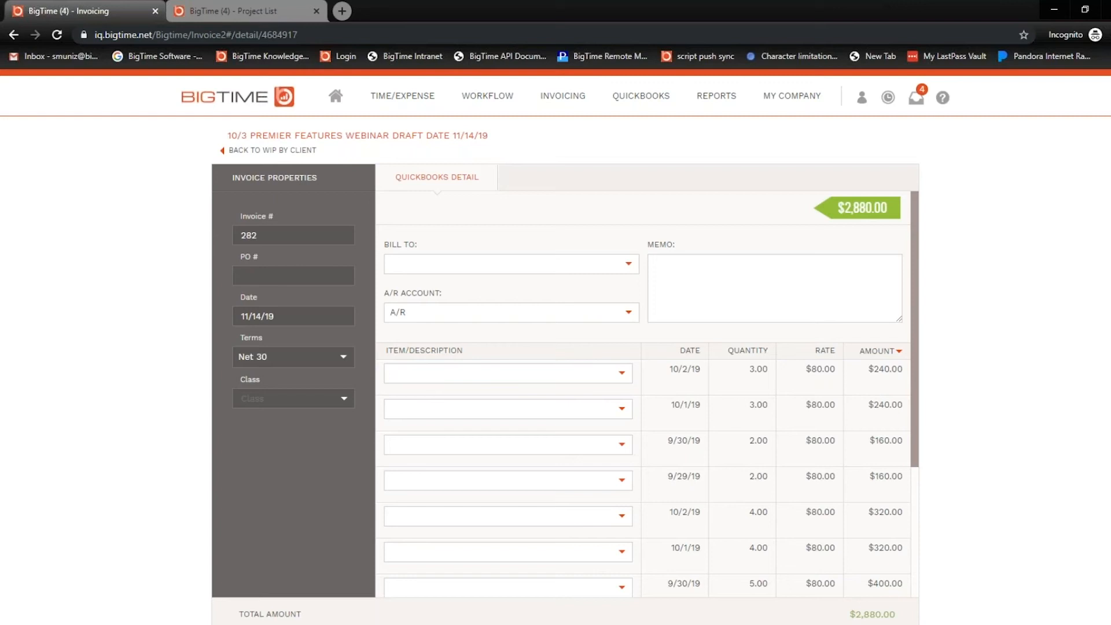
click(354, 622)
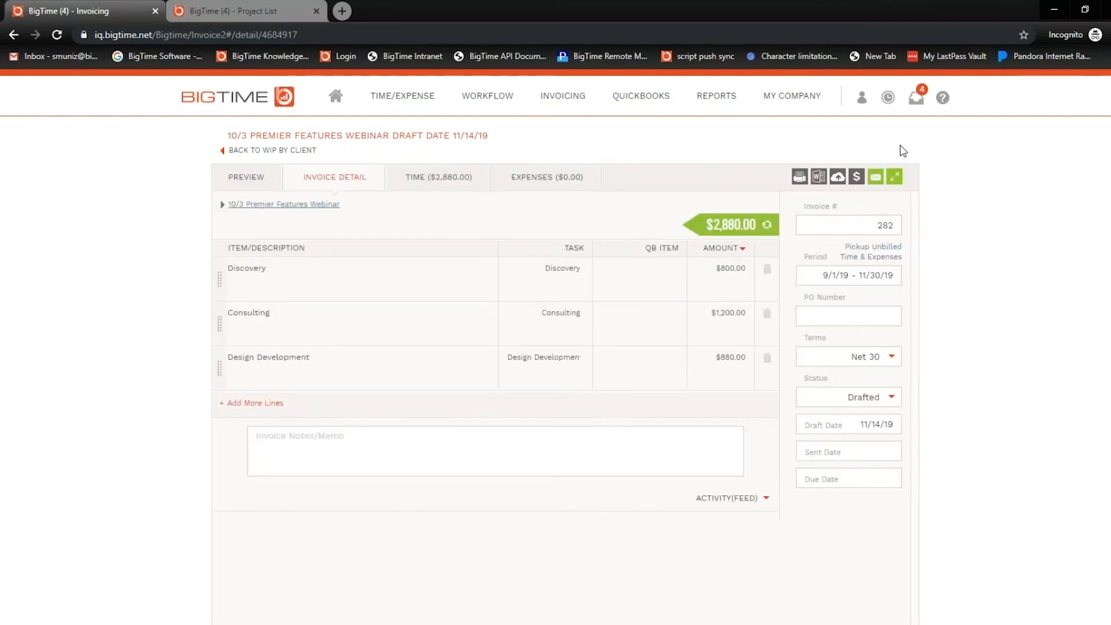
Step: Examine the new payment form for the draft invoice and close it without recording a payment
click(857, 183)
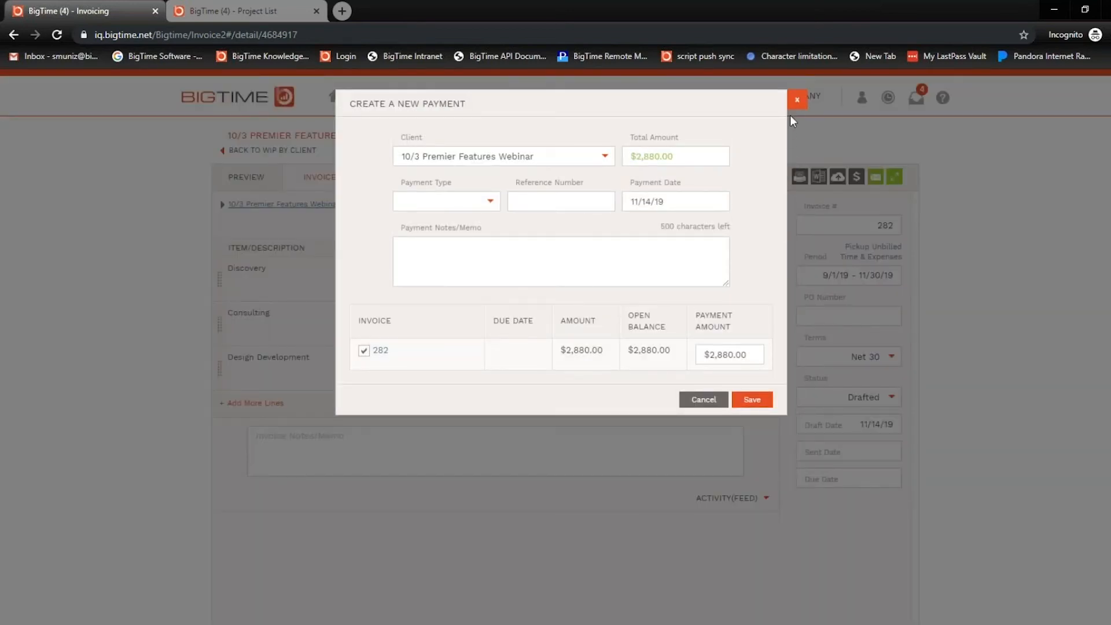
click(796, 100)
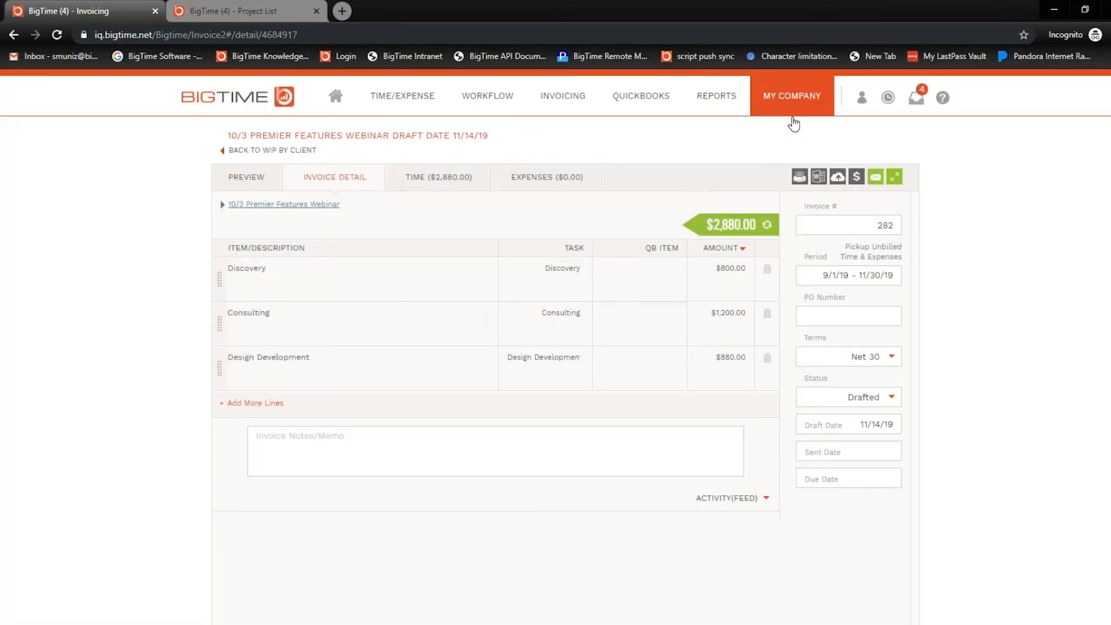
Step: Bring up the invoice email form with its full recipient fields and examine the Add Email, CC and BCC choices
click(877, 180)
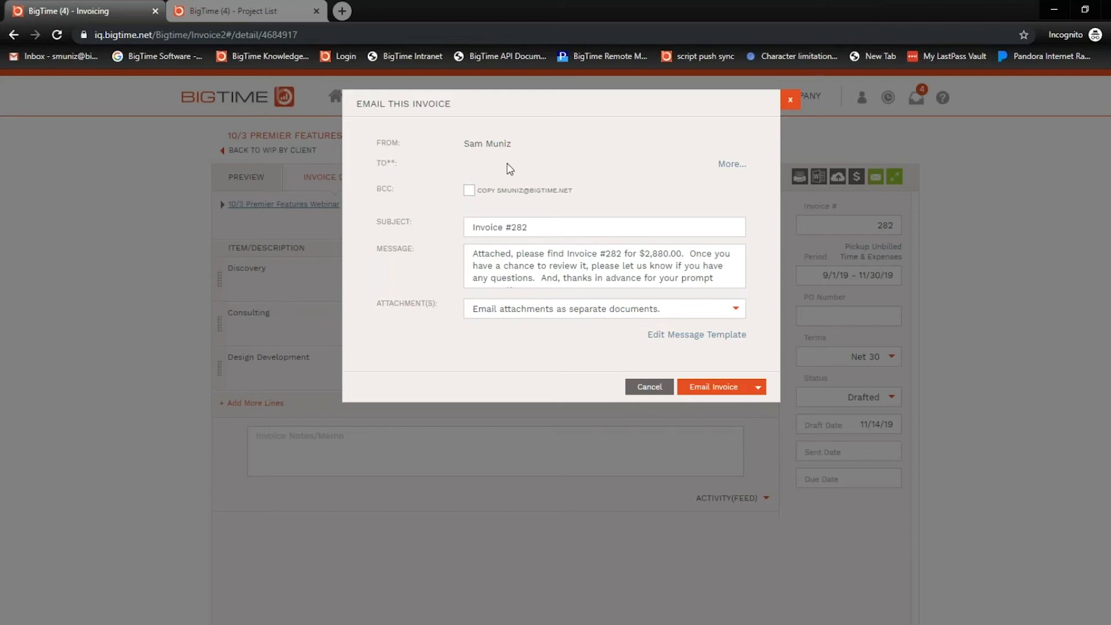
click(732, 165)
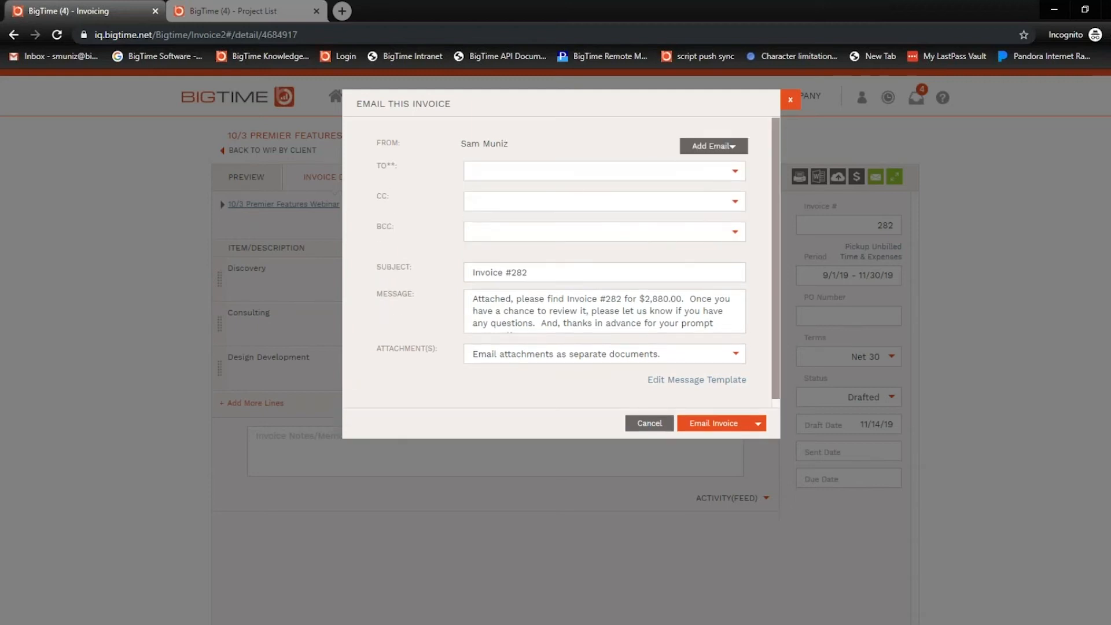
click(732, 148)
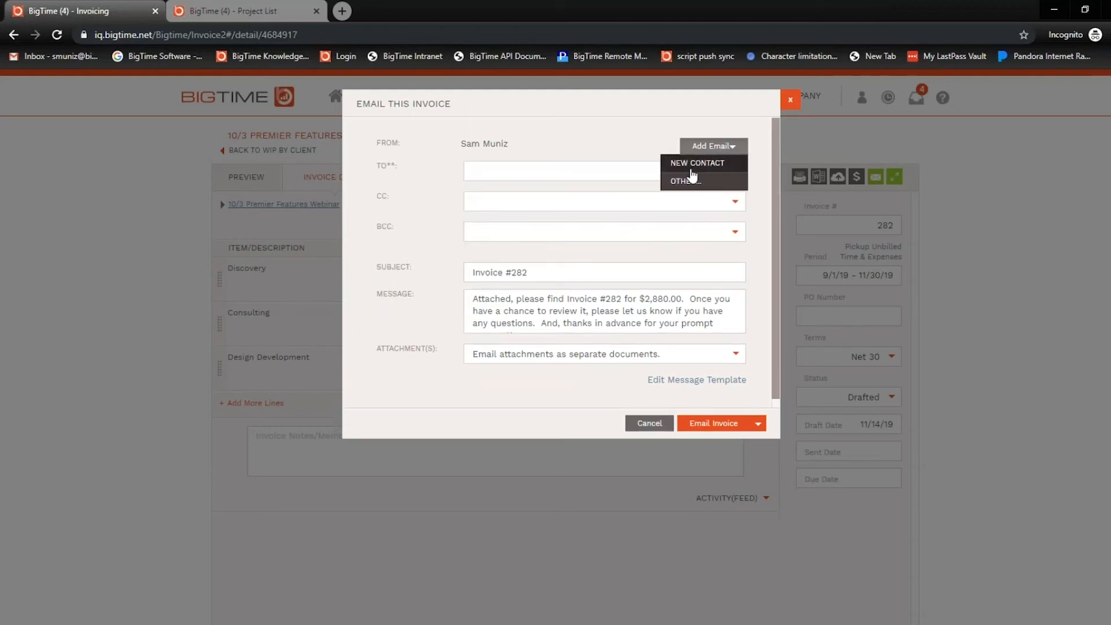
click(652, 127)
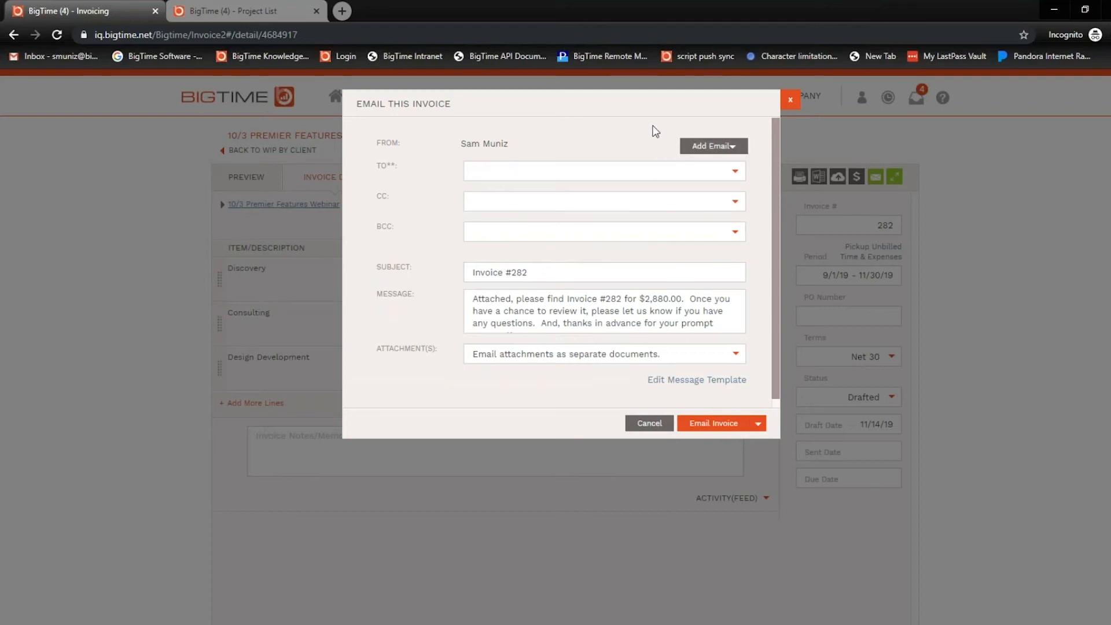
click(734, 202)
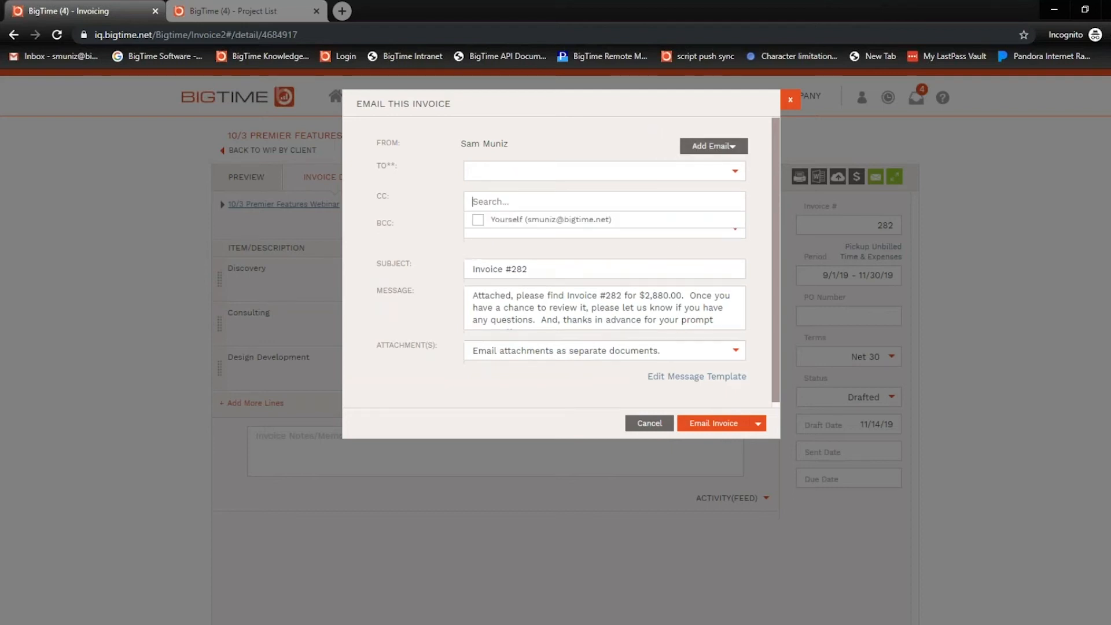
click(756, 199)
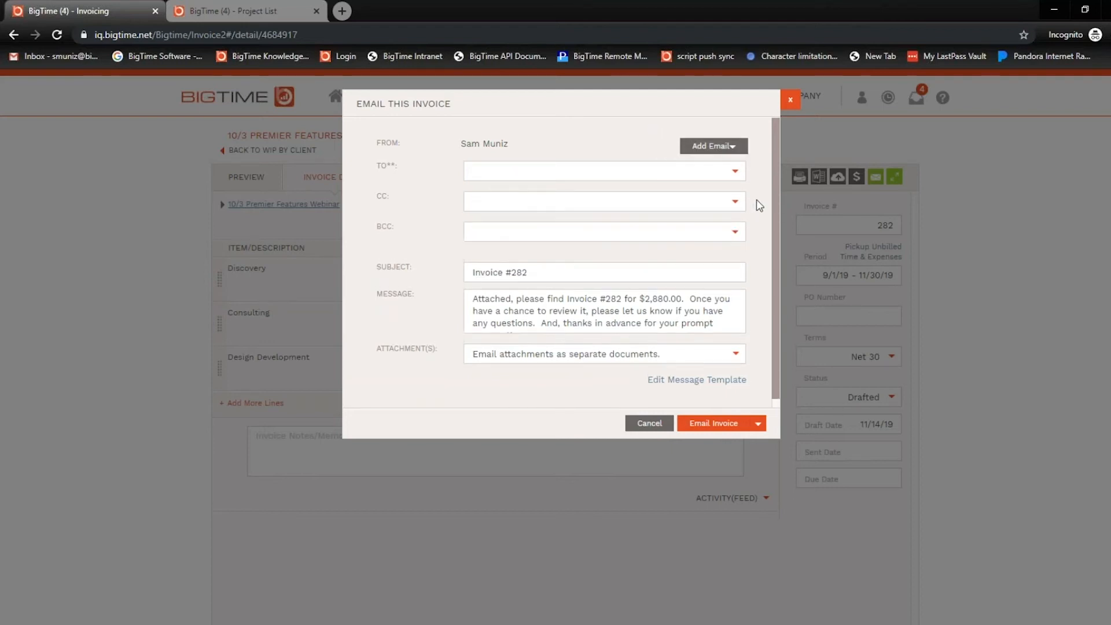
click(734, 233)
click(760, 243)
Step: Review the email's subject, message, attachment handling and sending options, keeping attachments as separate documents, and close the form without sending
triple_click(467, 272)
drag(471, 300, 728, 347)
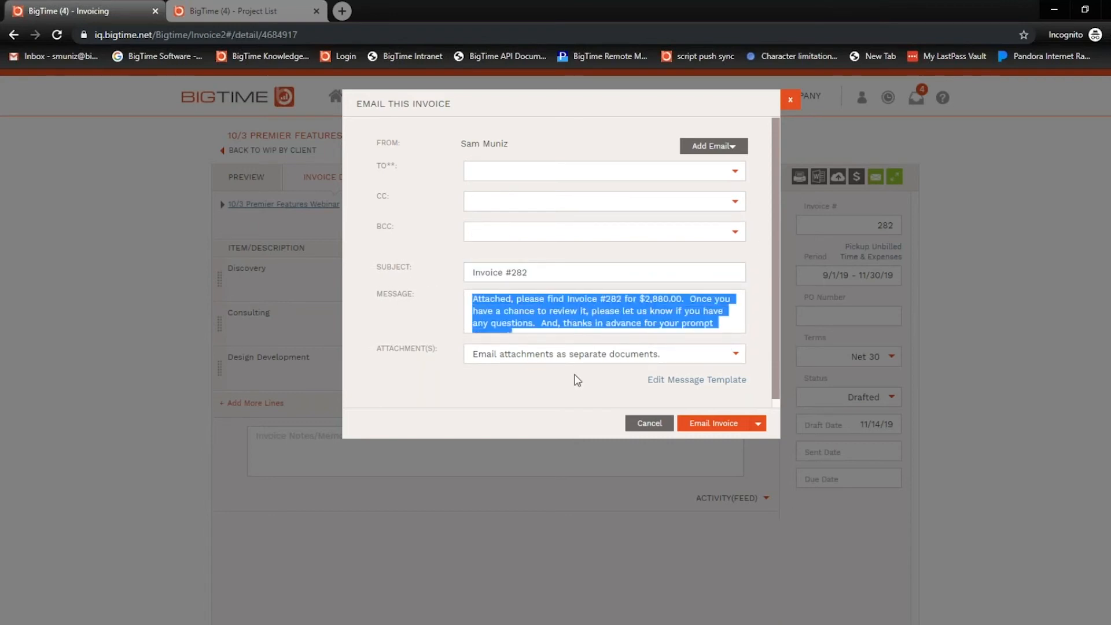
click(730, 353)
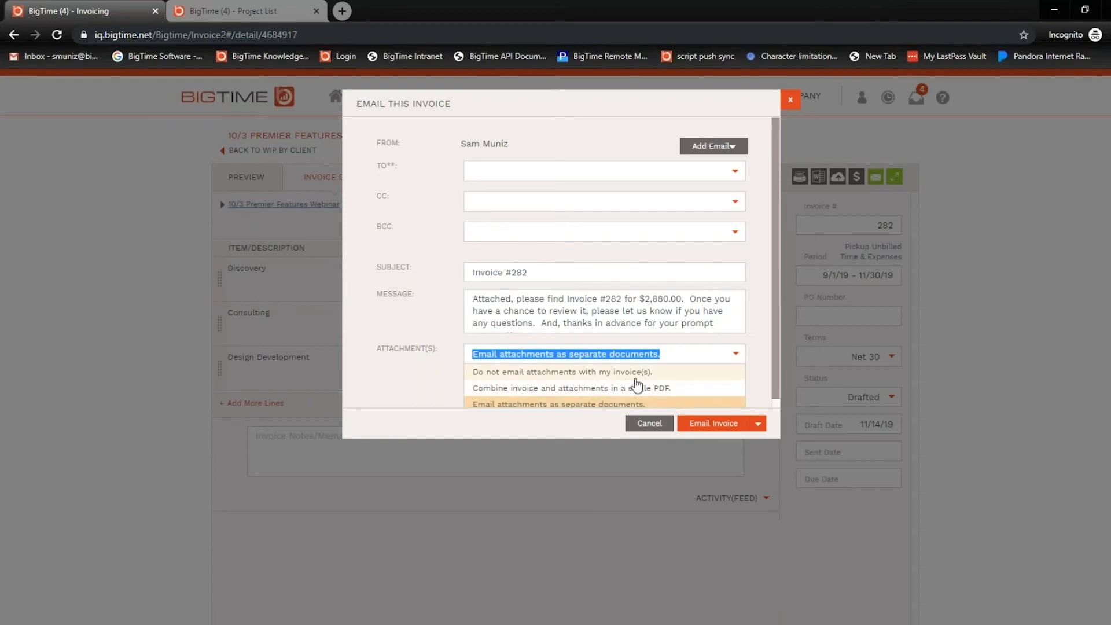
scroll(613, 392, down, 1)
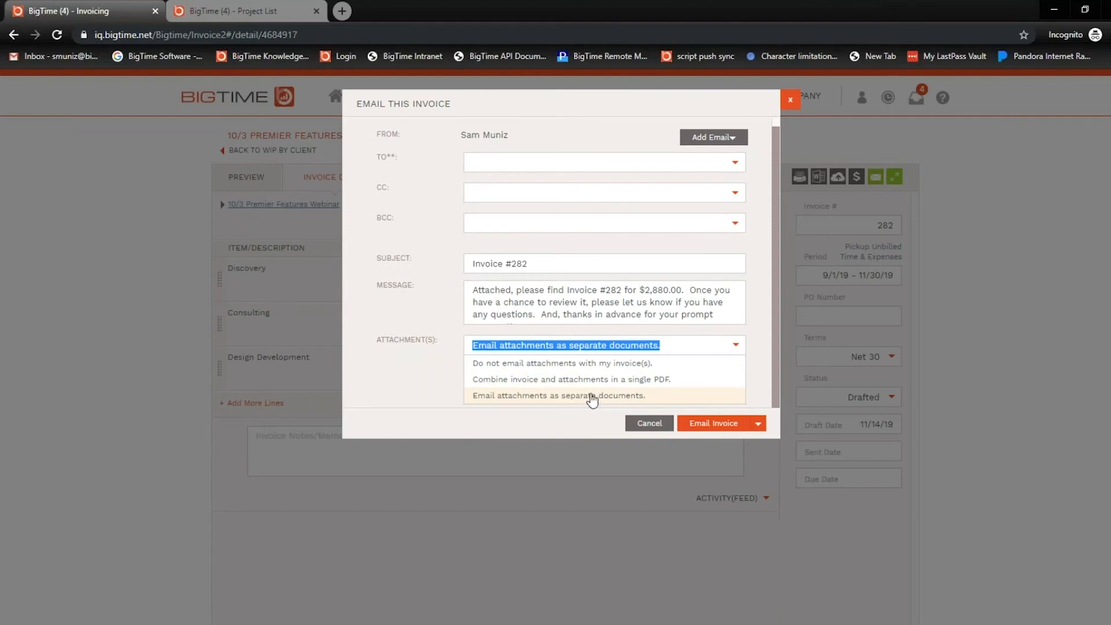
click(591, 397)
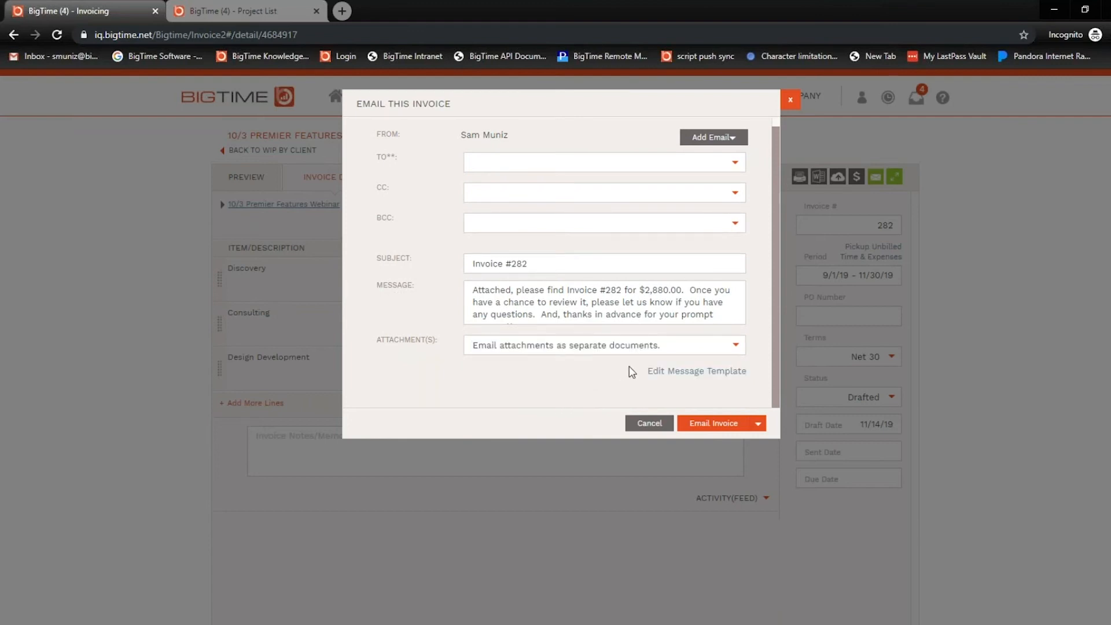
click(758, 424)
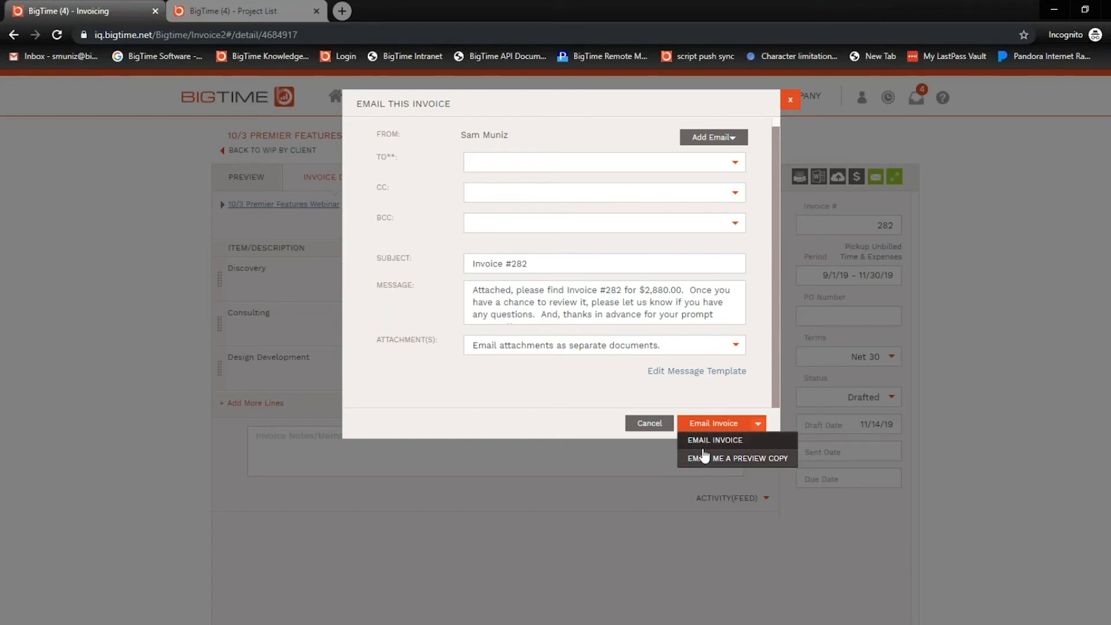
click(724, 407)
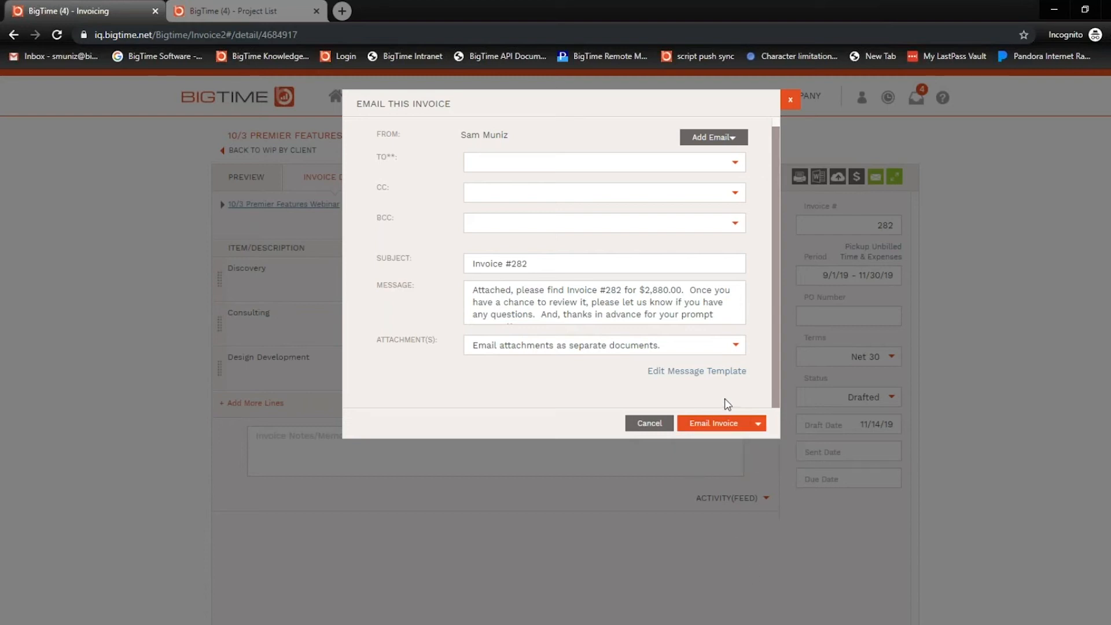
click(791, 100)
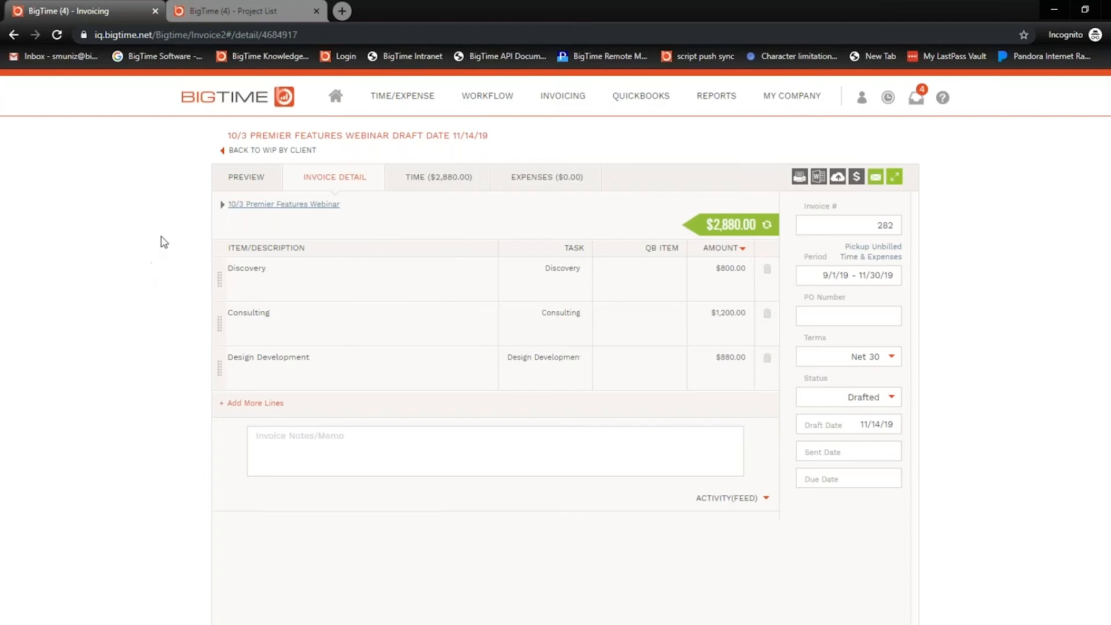
Step: Save the draft invoice's changes and return to the invoicing overview by way of the work-in-progress list
click(247, 152)
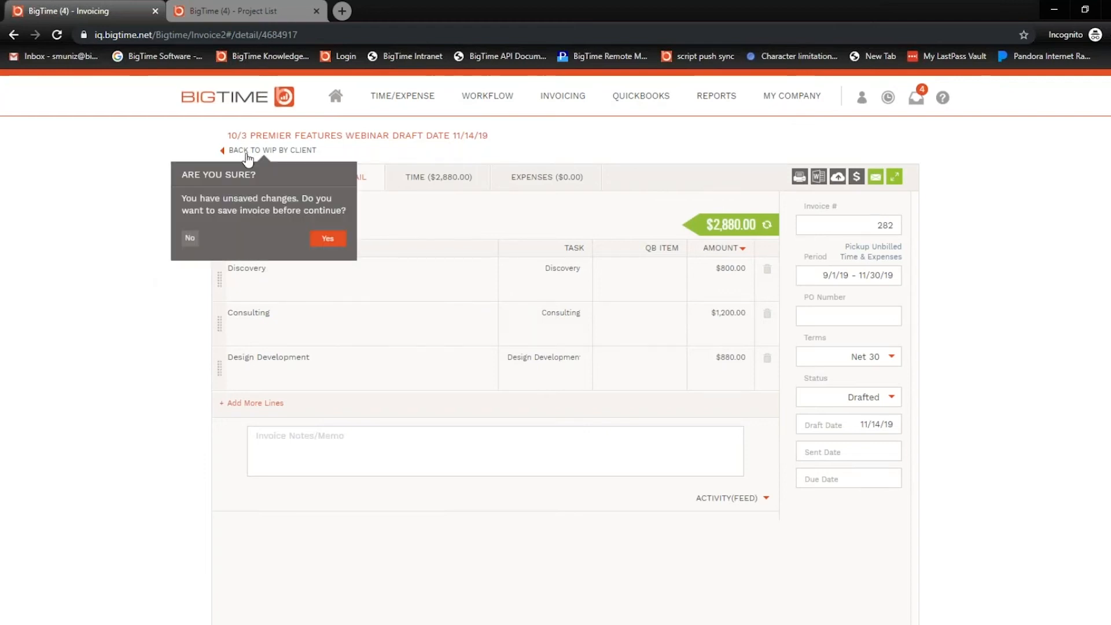
click(328, 239)
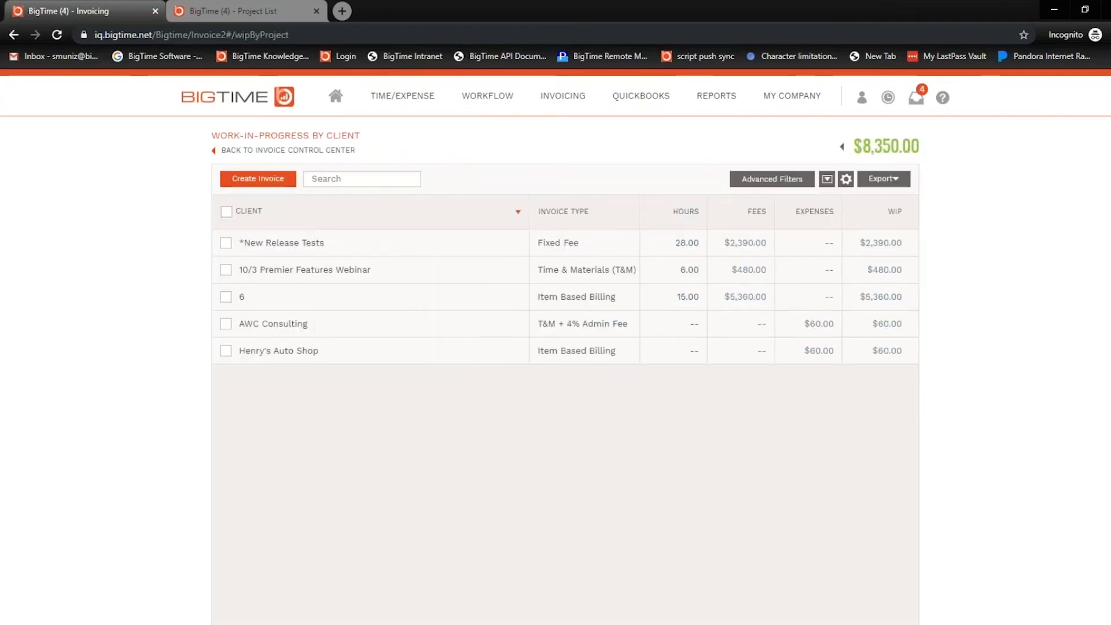
click(288, 150)
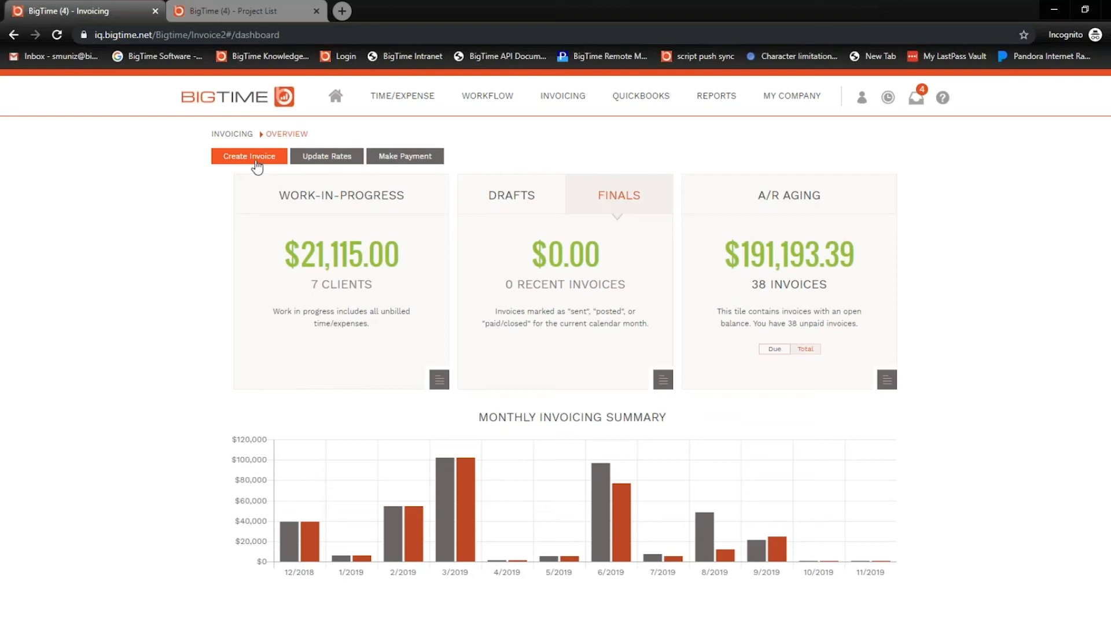
drag(212, 137, 308, 138)
click(204, 169)
Step: Create a new invoice for the client Planet Express using the Fixed Fee invoice type
click(224, 165)
click(767, 359)
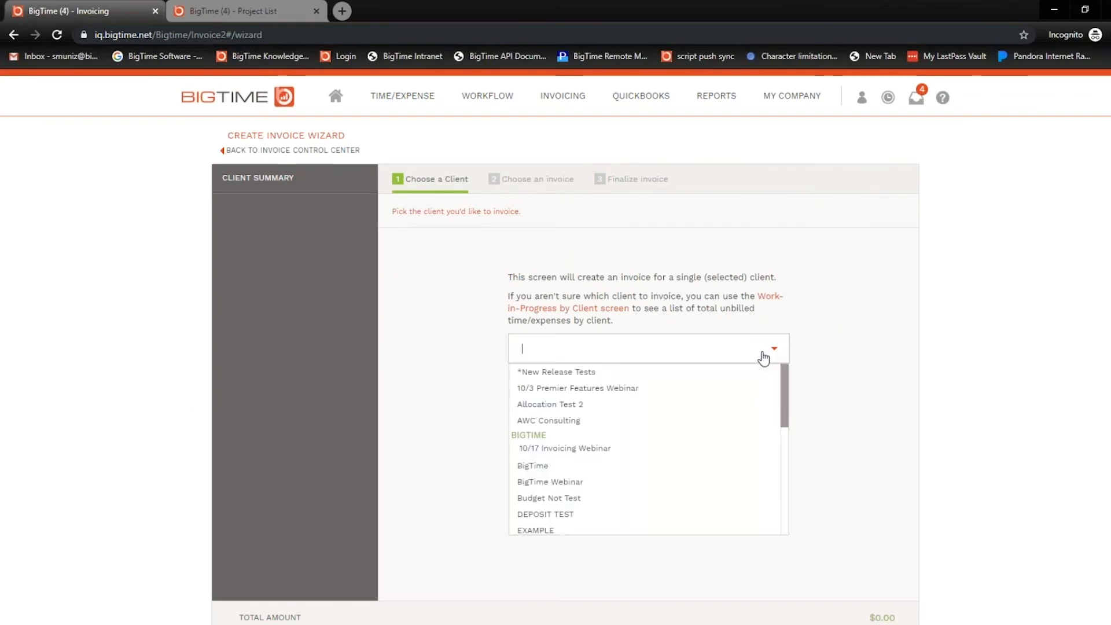
scroll(746, 417, down, 3)
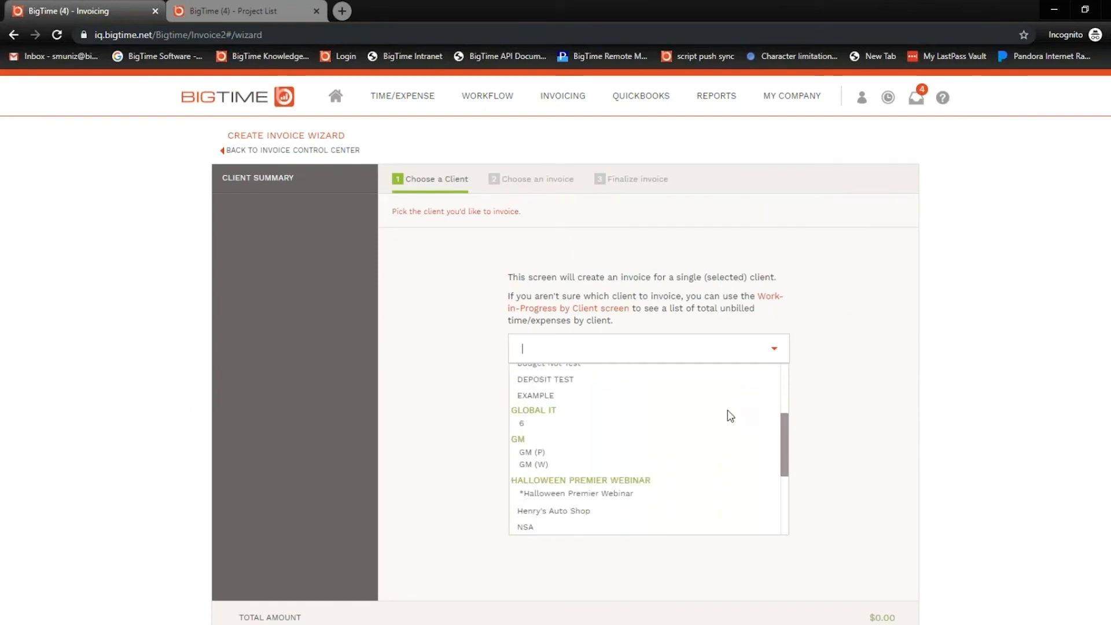
scroll(573, 435, down, 2)
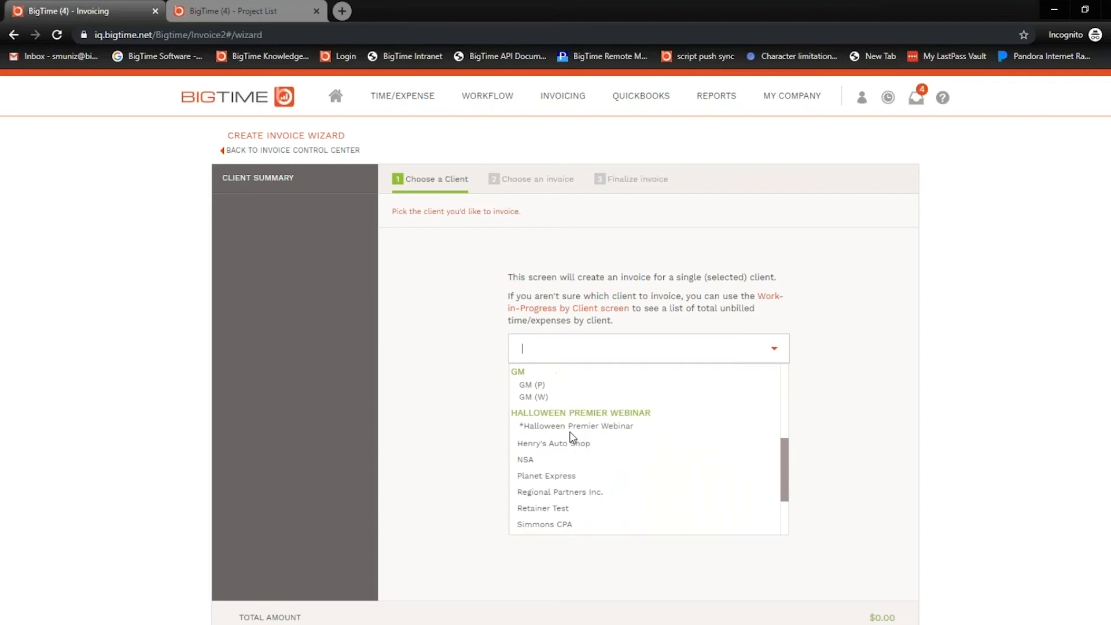
click(592, 476)
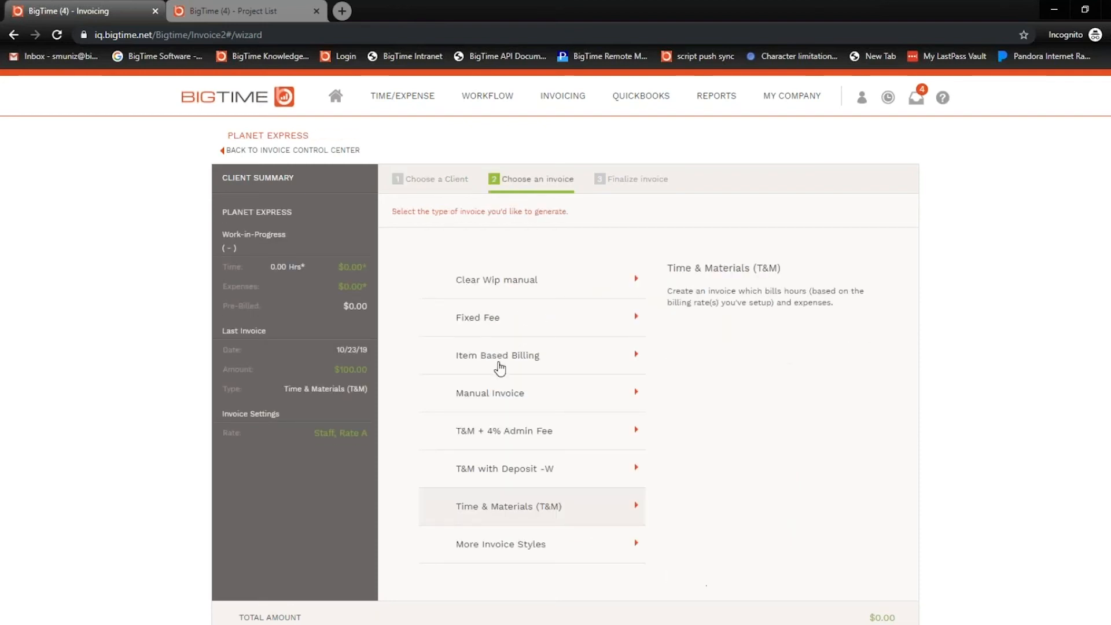
click(493, 322)
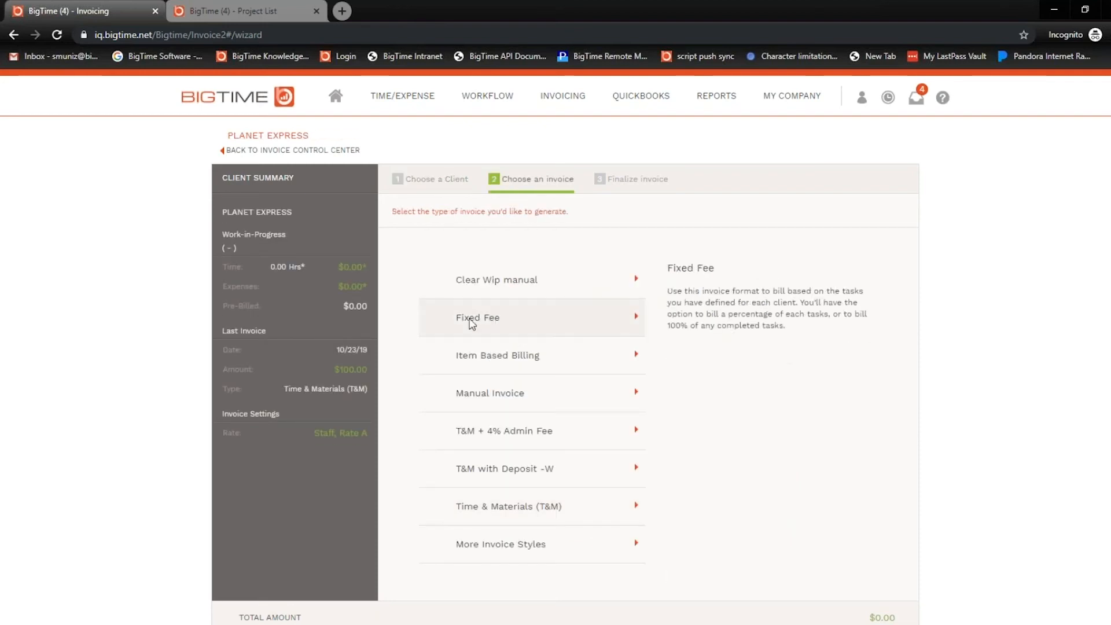
click(499, 322)
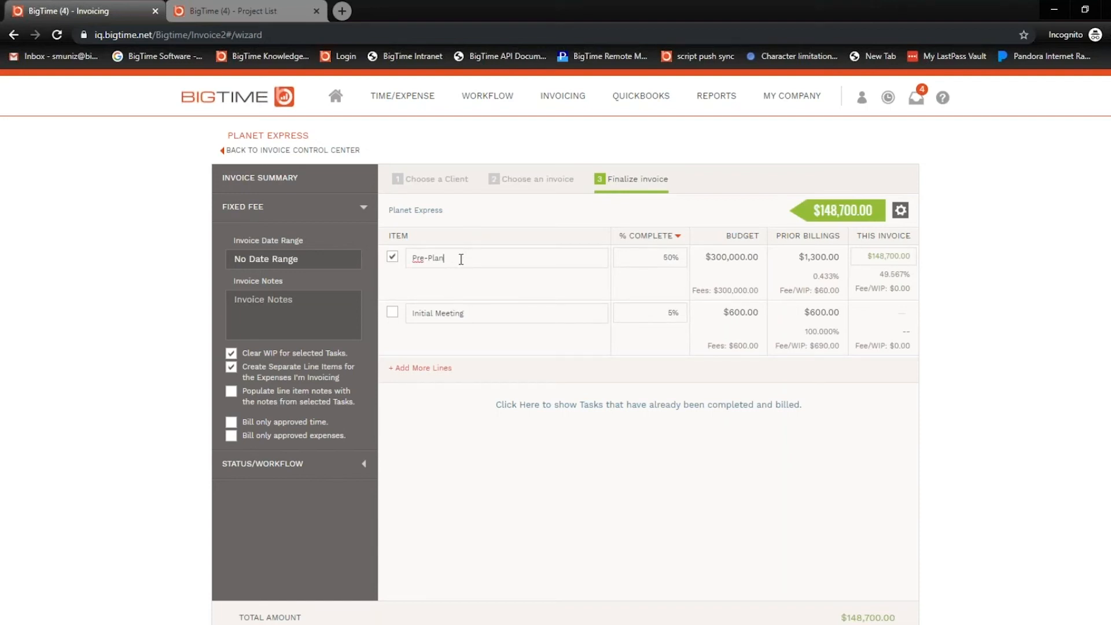
Step: Examine the budgets of the Pre-Plan and Initial Meeting tasks and Pre-Plan's prior billings and current invoice amount
drag(703, 256, 758, 254)
drag(723, 312, 763, 315)
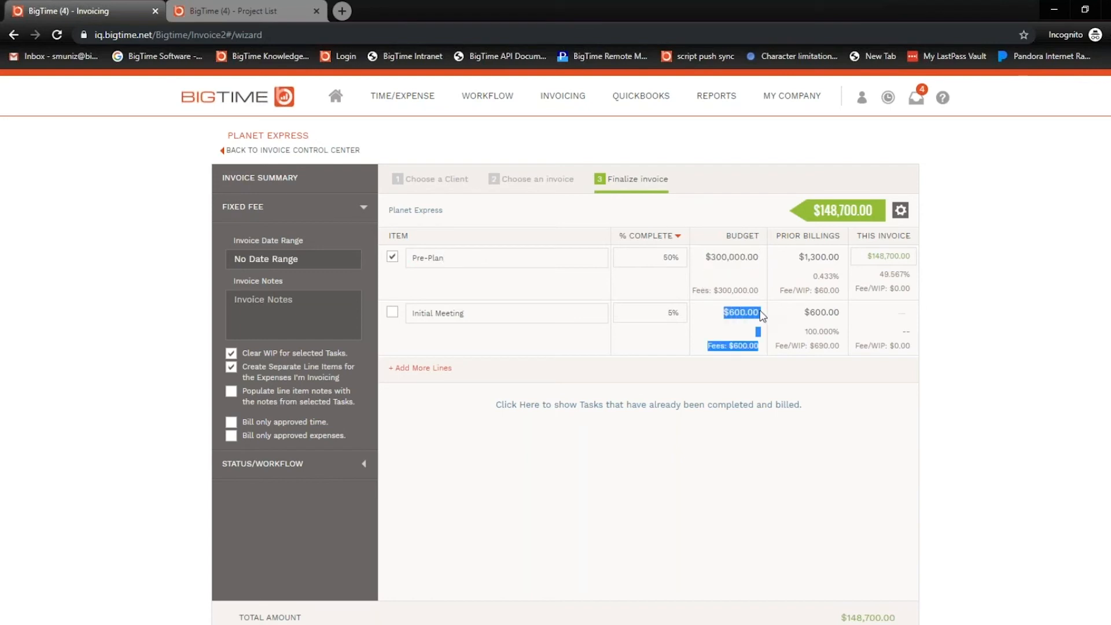
click(763, 316)
drag(796, 256, 913, 249)
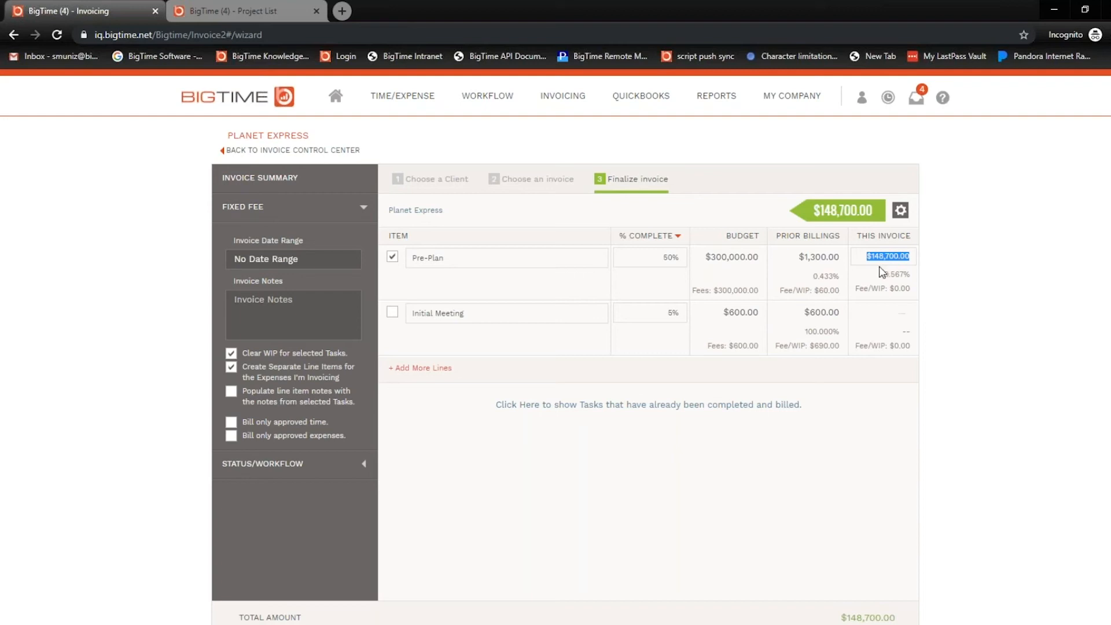
Step: Set the Pre-Plan task's percent complete to 45% and compare it with the task's budget
click(652, 260)
double_click(661, 256)
text(45)
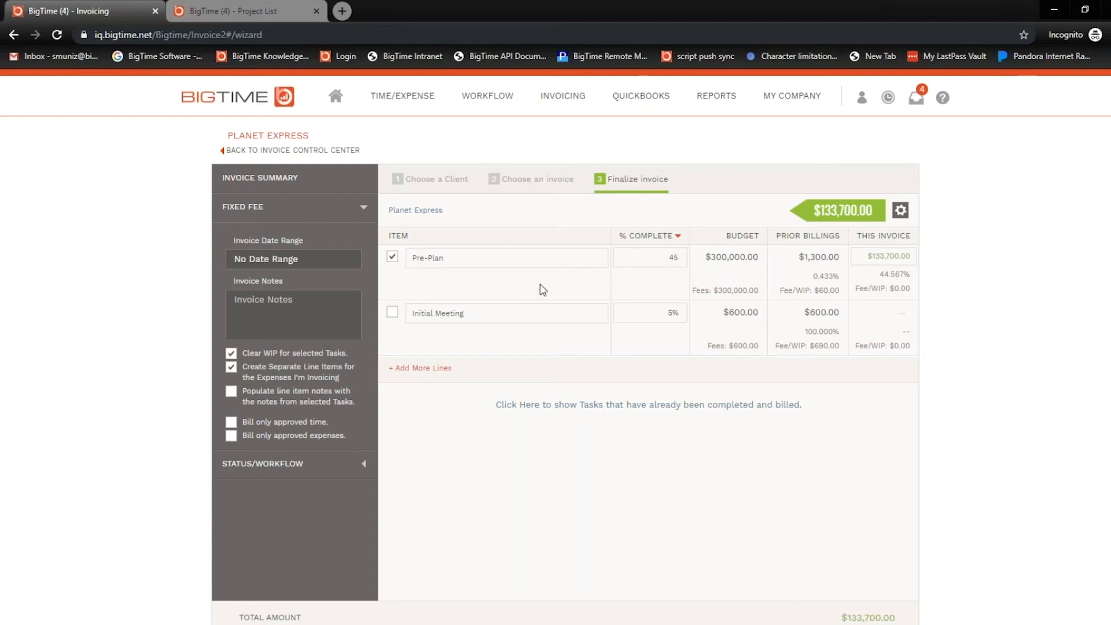
drag(706, 257, 753, 262)
click(649, 257)
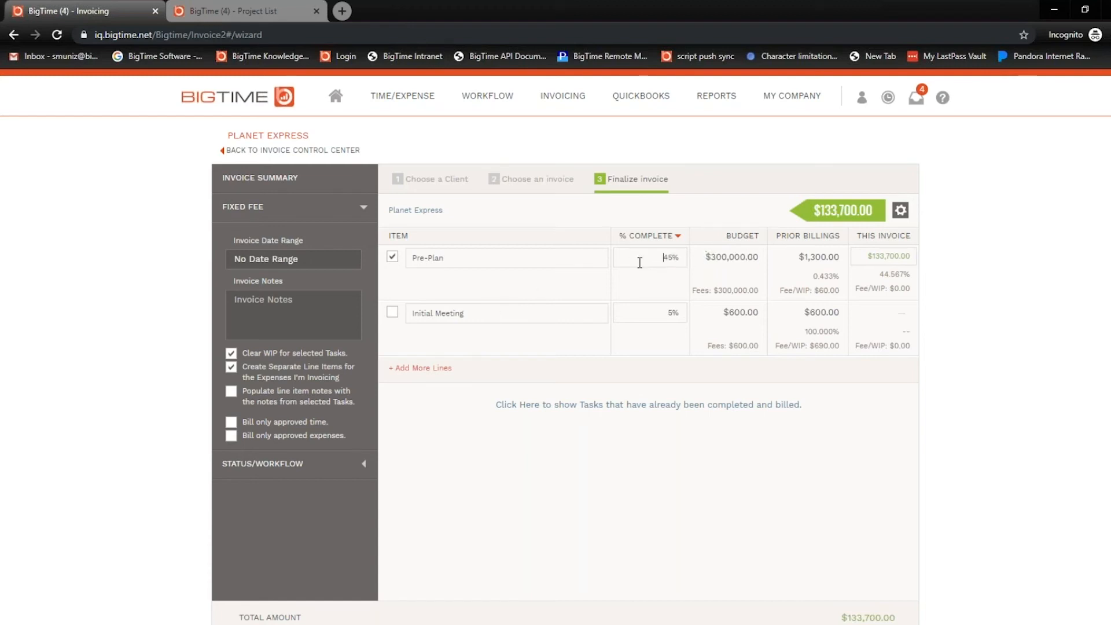
Step: Switch the fixed fee invoice from percent complete billing to Milestone Billing
click(678, 236)
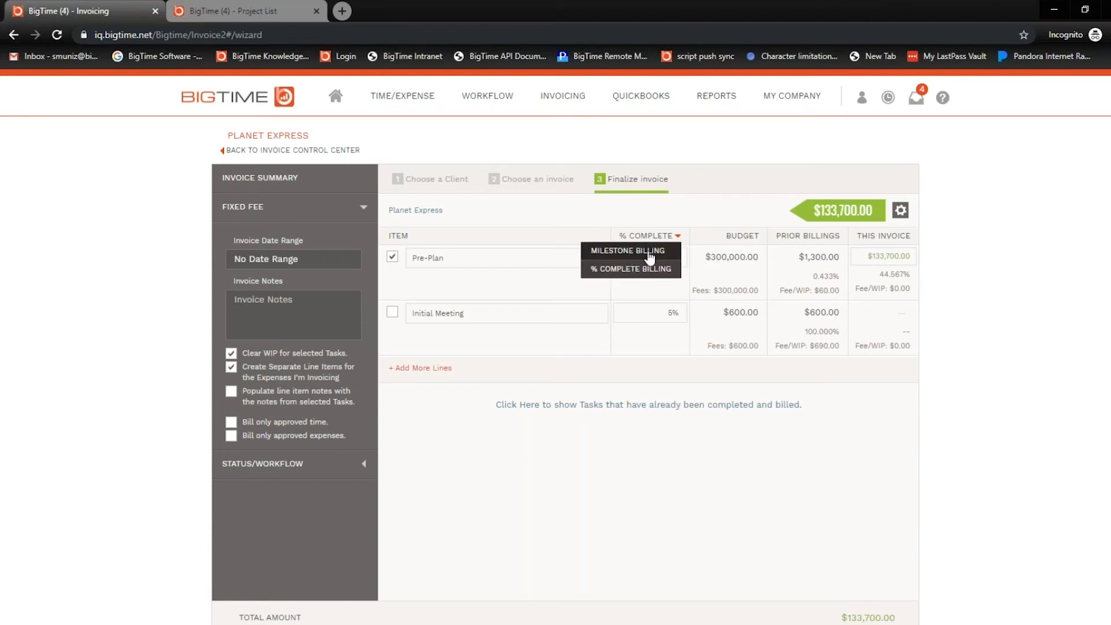
click(651, 255)
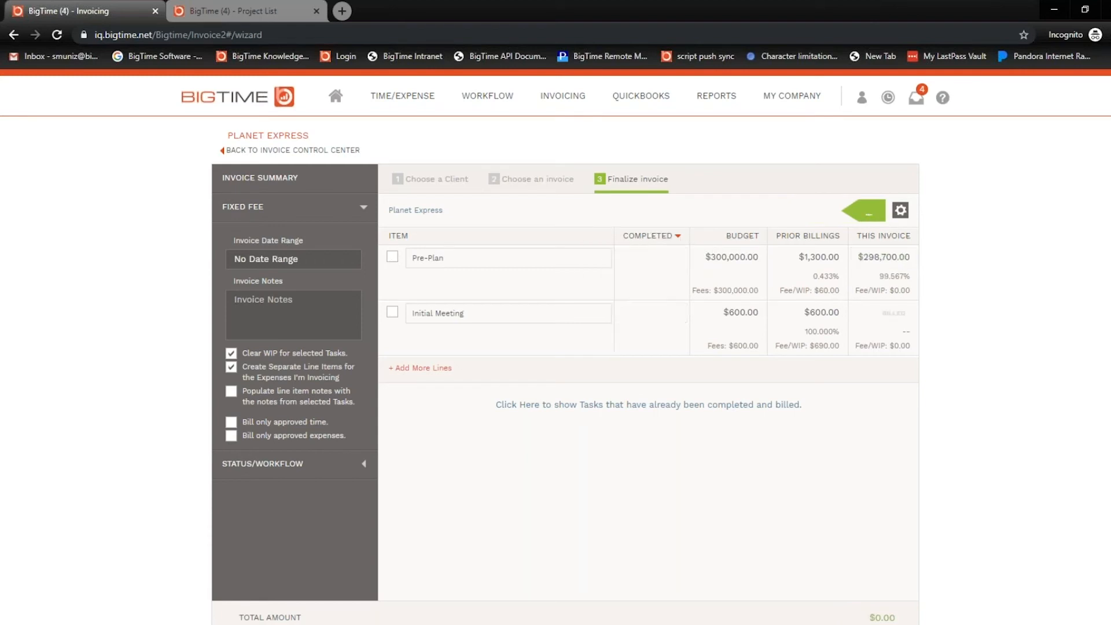
Step: Include the Pre-Plan task on the milestone invoice and review its invoice amount, prior billing percentage and Fee/WIP figure
click(394, 261)
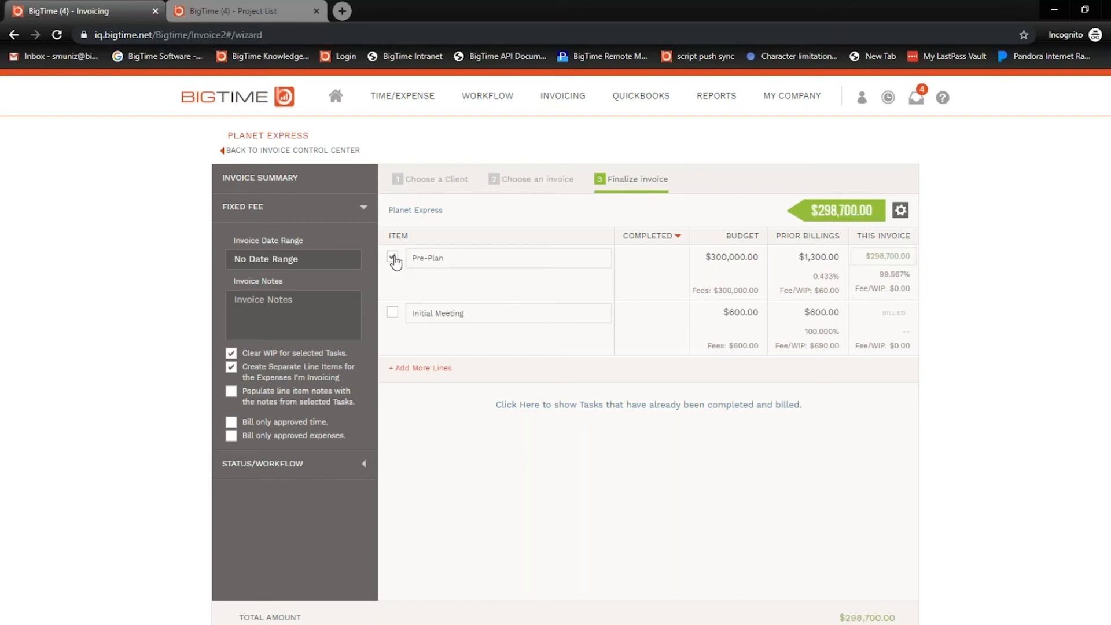
click(874, 258)
click(905, 255)
double_click(816, 278)
drag(781, 291, 844, 297)
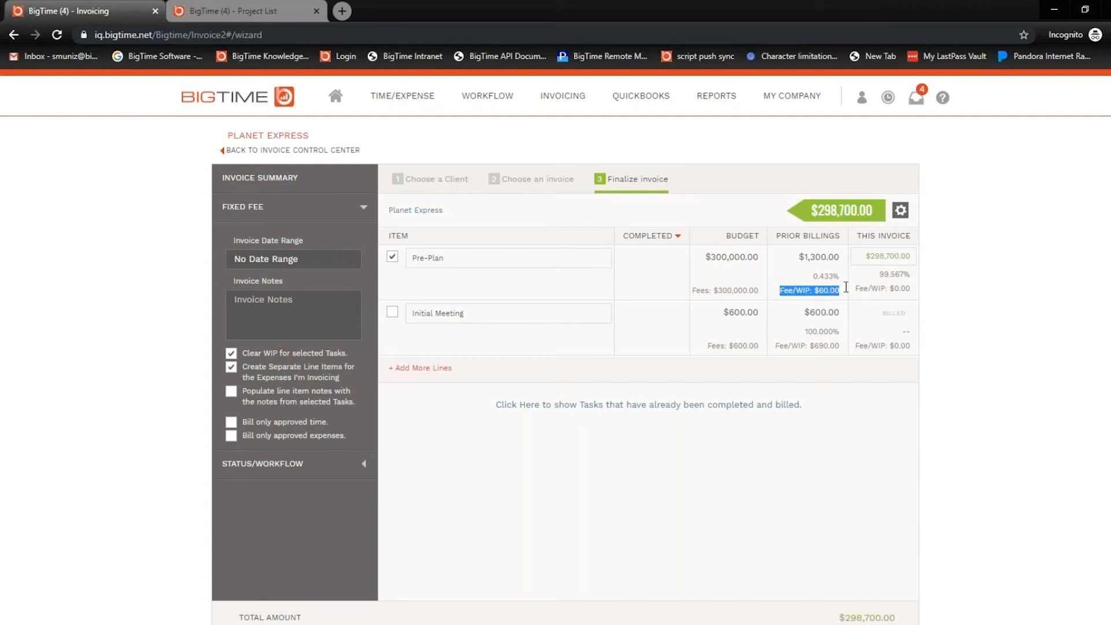
Step: Examine the Fixed Fee Display Settings, including Don't Update Client Percent Completed Values, and close them without saving
click(900, 211)
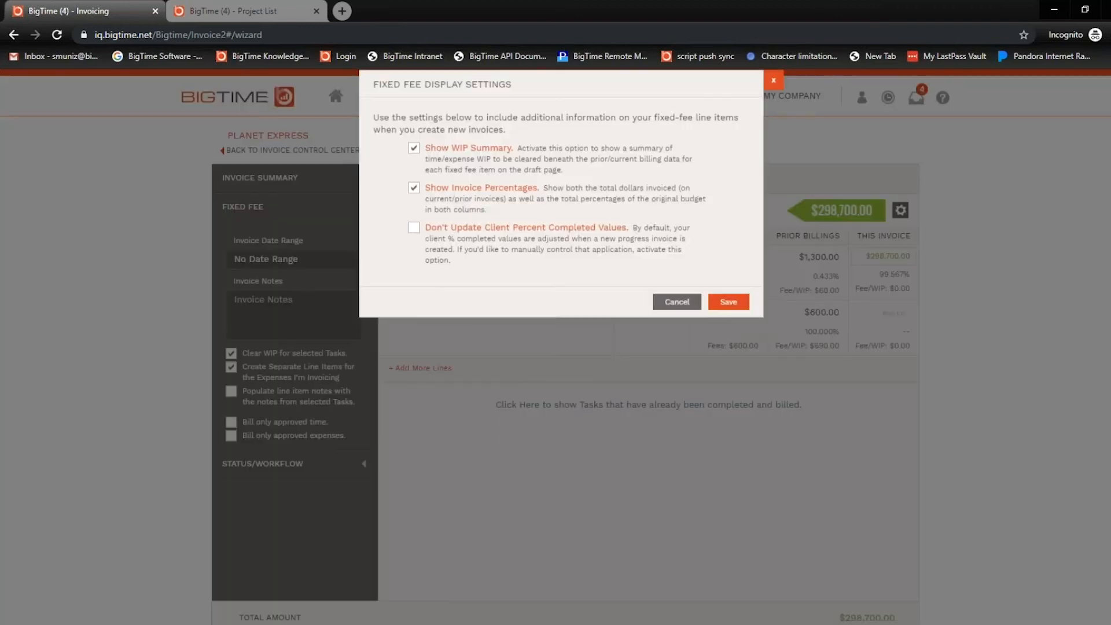
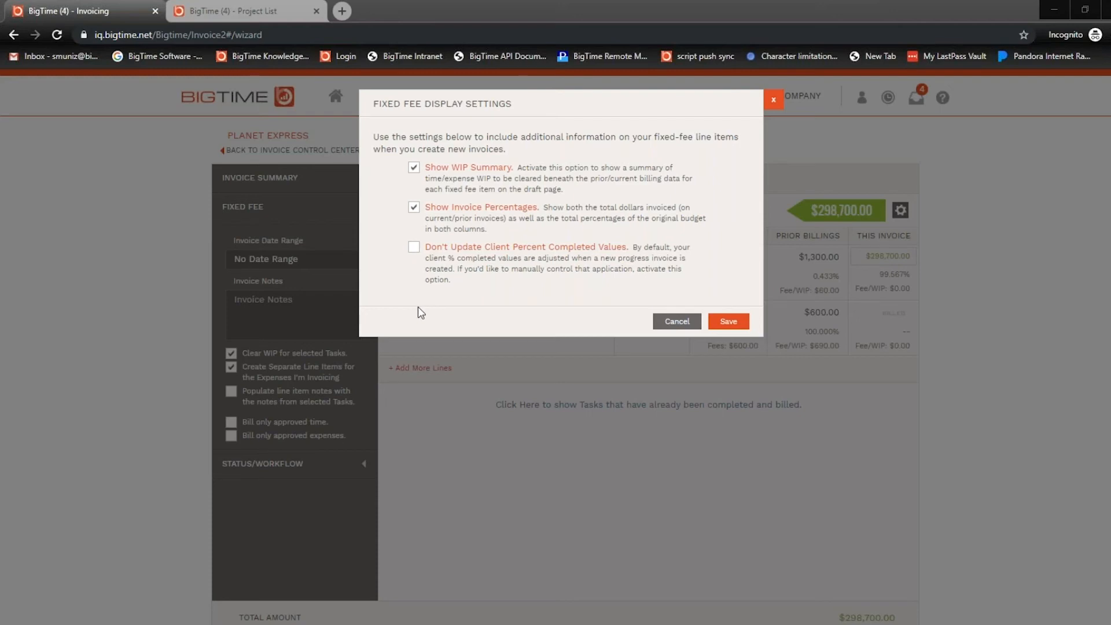
click(414, 248)
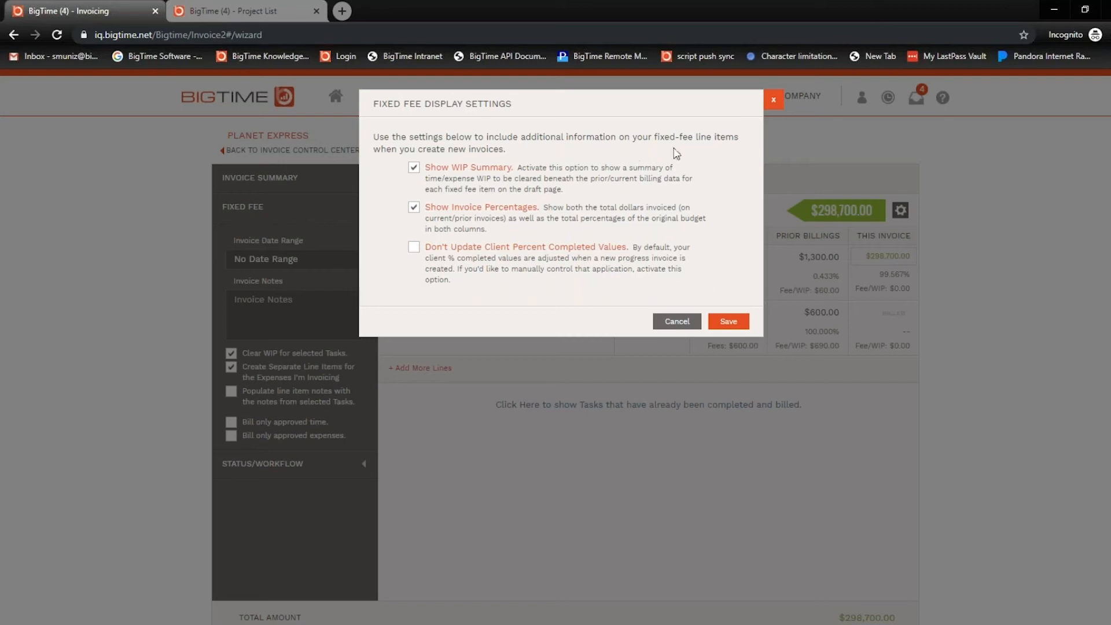
click(773, 100)
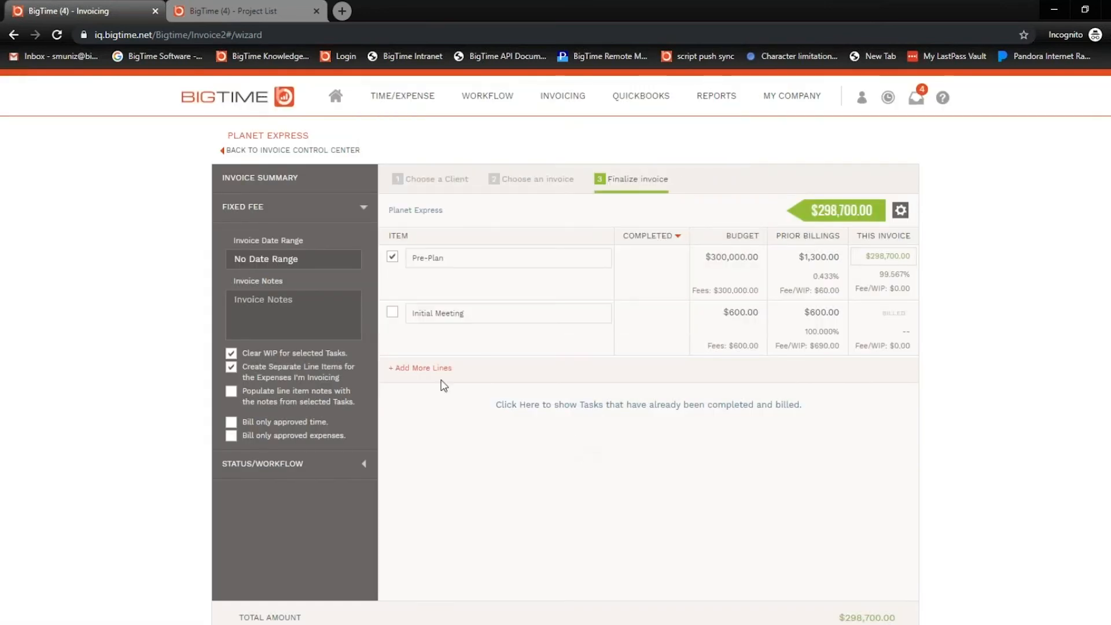
Step: Examine the invoice date range options, browse the start calendar to October 2019, and leave without applying a range
click(319, 260)
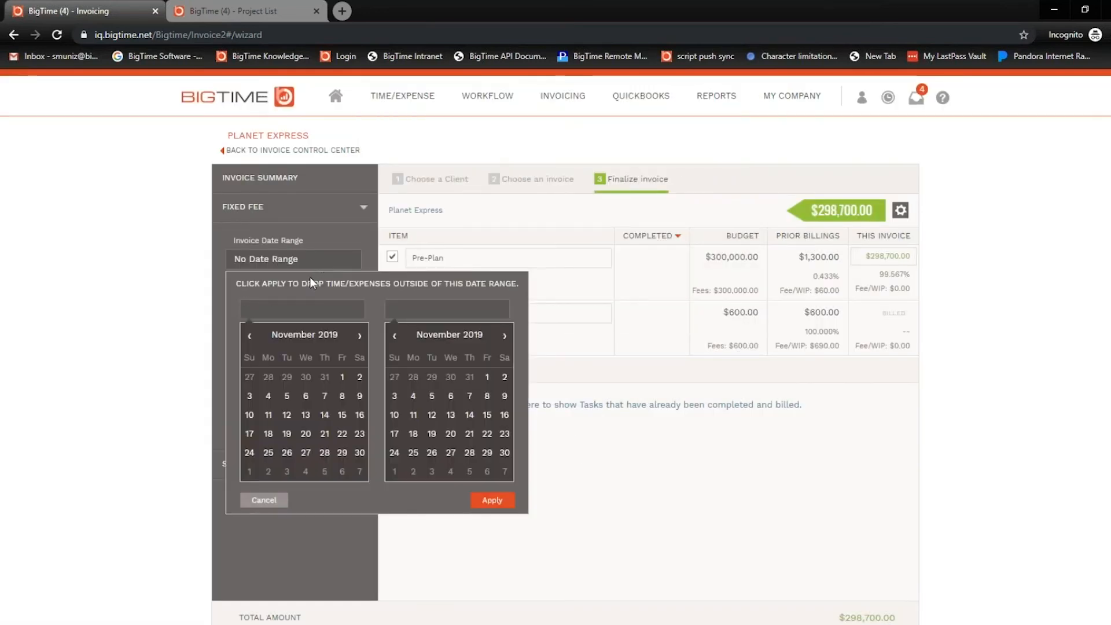
click(194, 254)
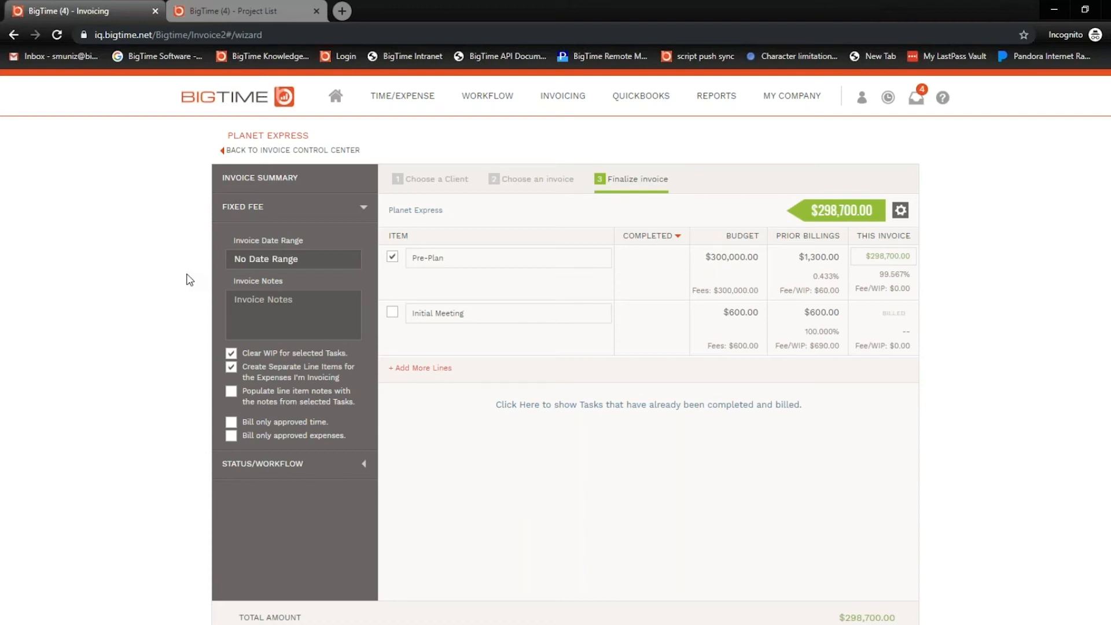
click(239, 259)
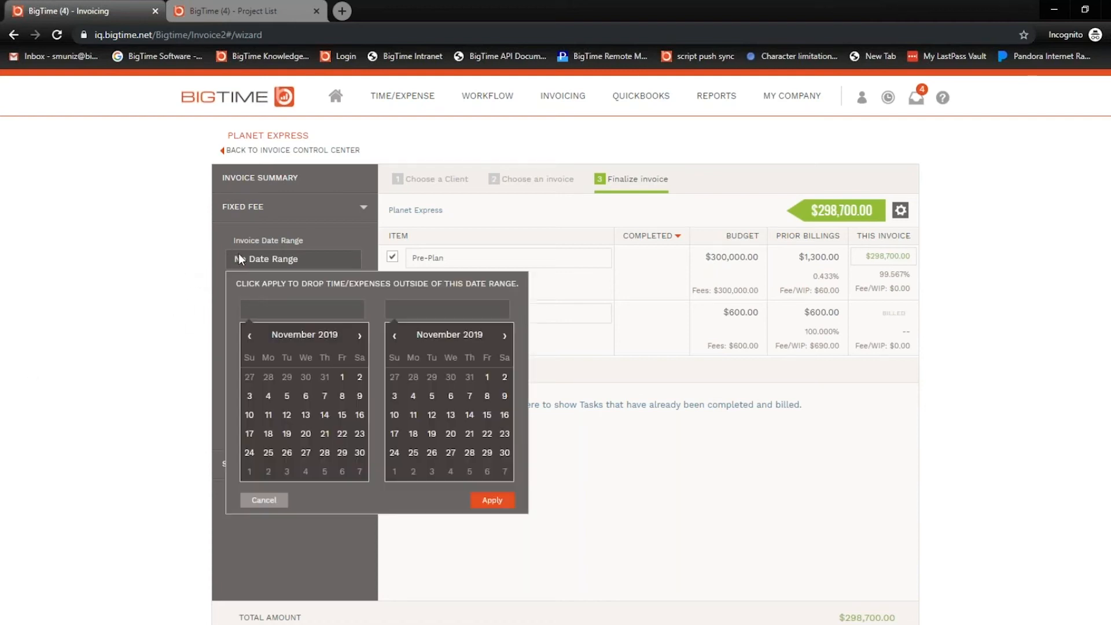
click(250, 338)
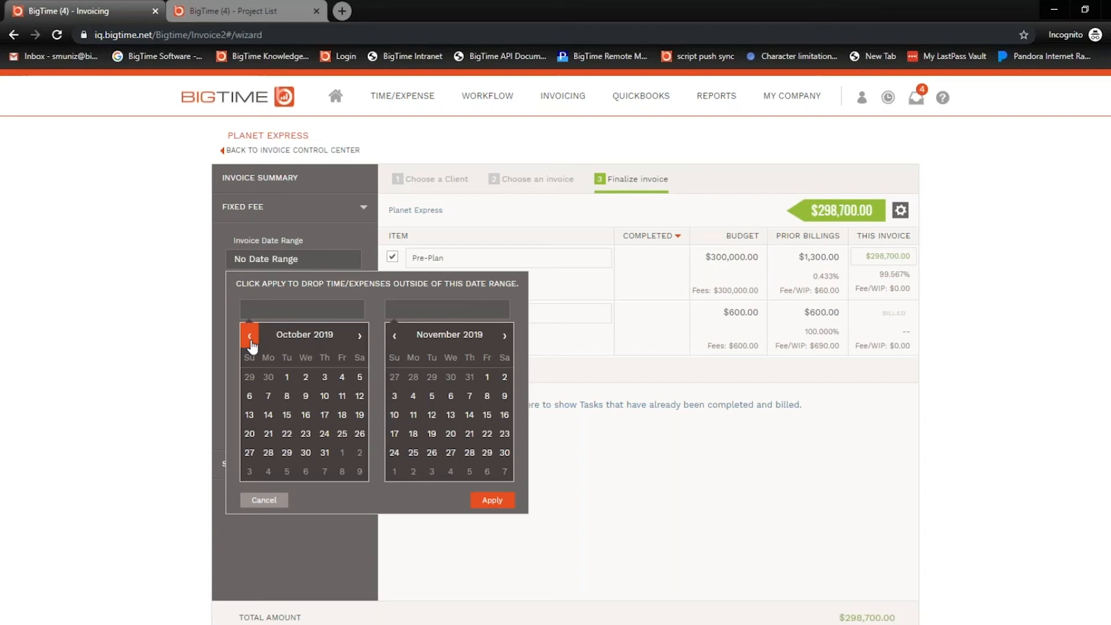
click(159, 313)
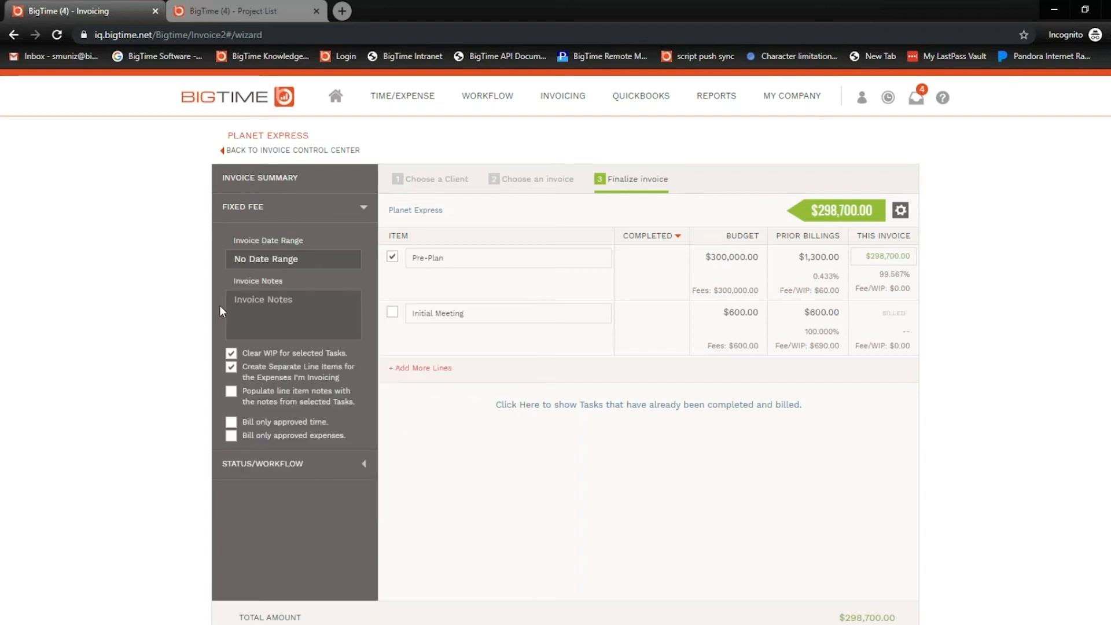
Step: Turn Clear WIP for selected Tasks off and back on to compare how the Pre-Plan task's WIP figures display
triple_click(462, 253)
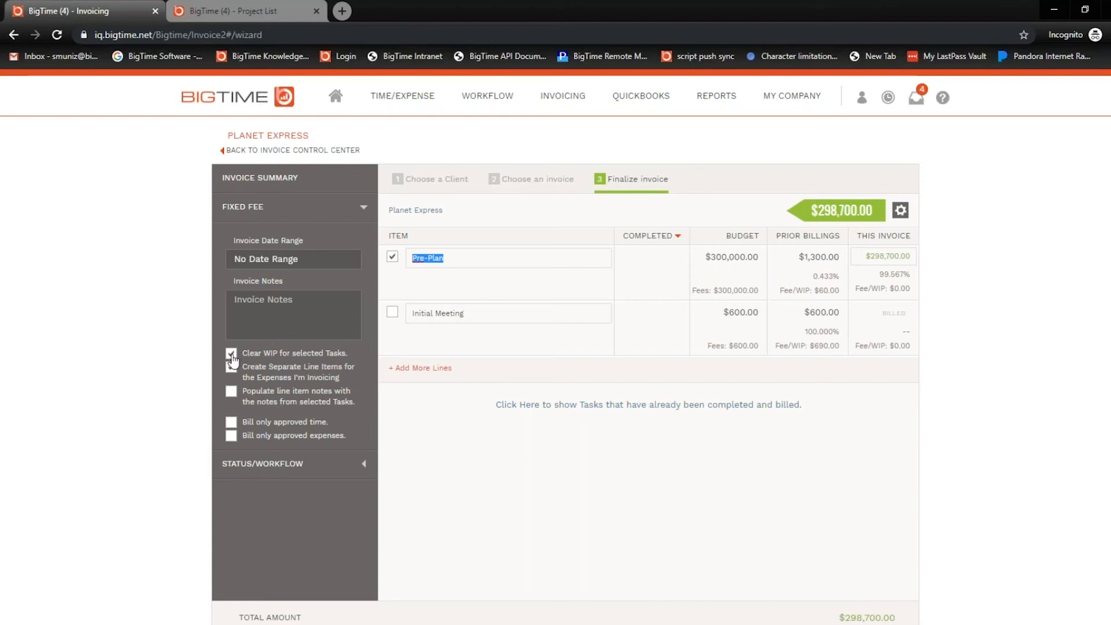
click(232, 354)
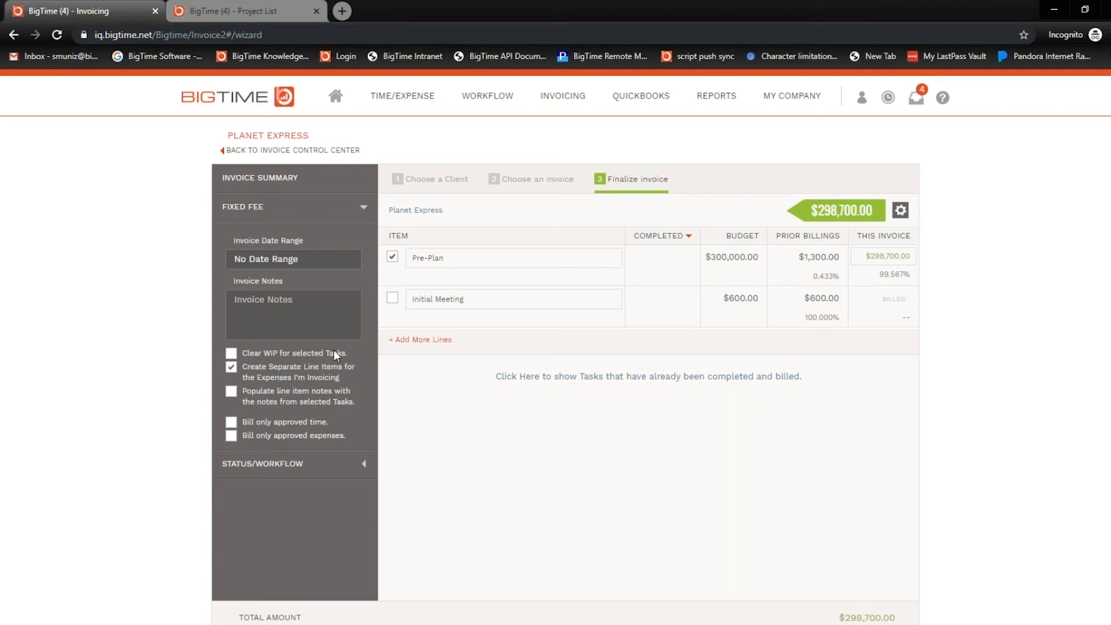
click(232, 354)
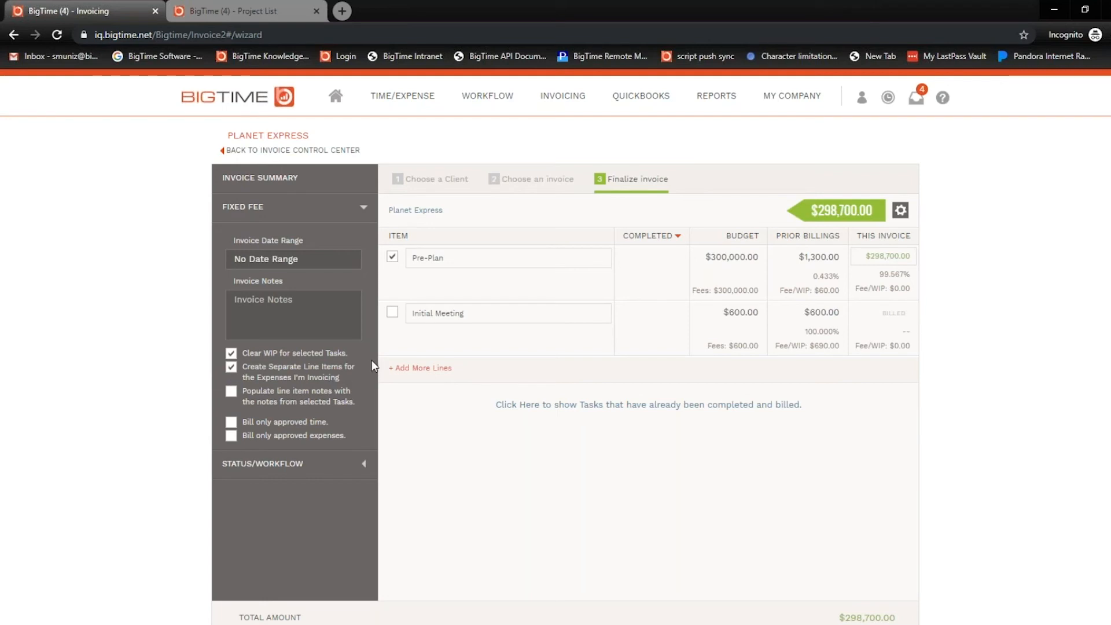
Step: Add a Travel:Mileage line for $250 to the fixed fee invoice and create the draft invoice
click(397, 367)
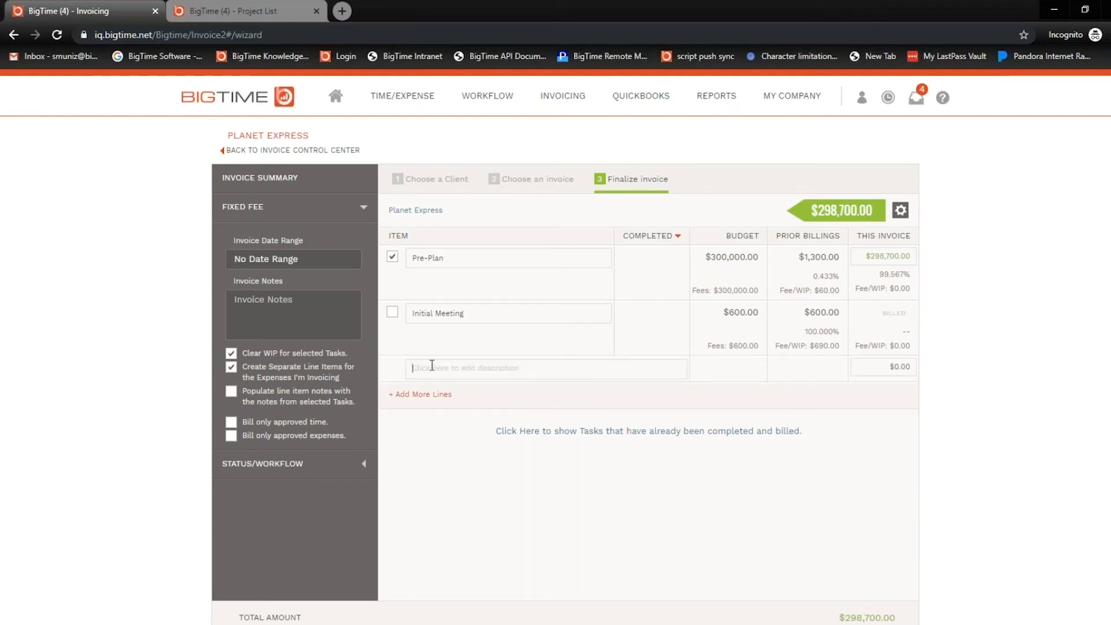
click(430, 367)
text(Travel:Mileage)
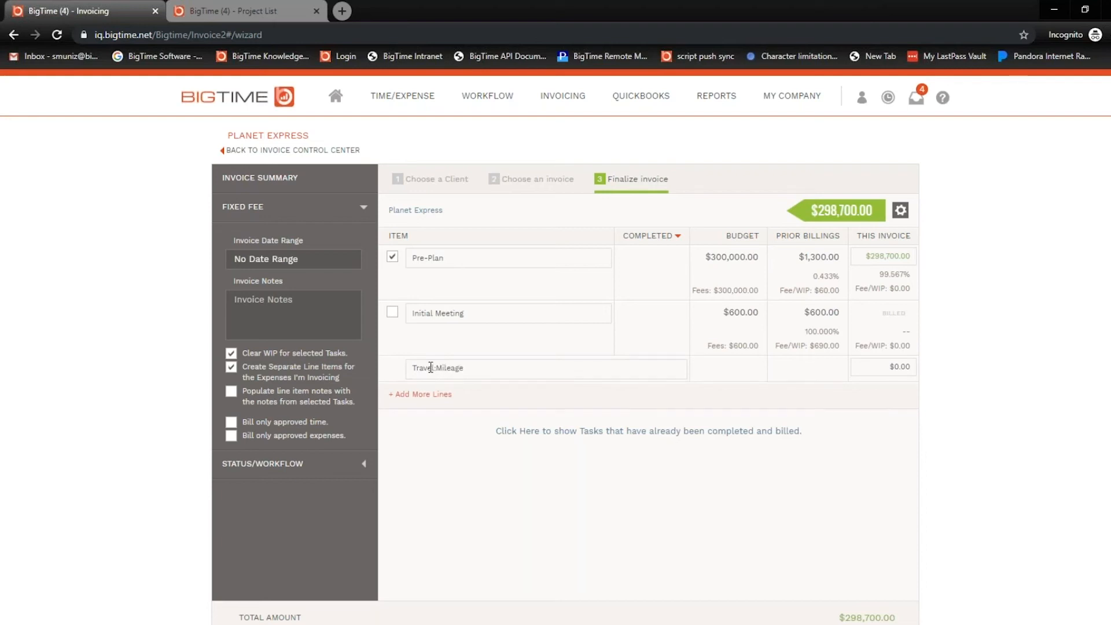
click(892, 367)
text(250)
click(944, 414)
click(866, 366)
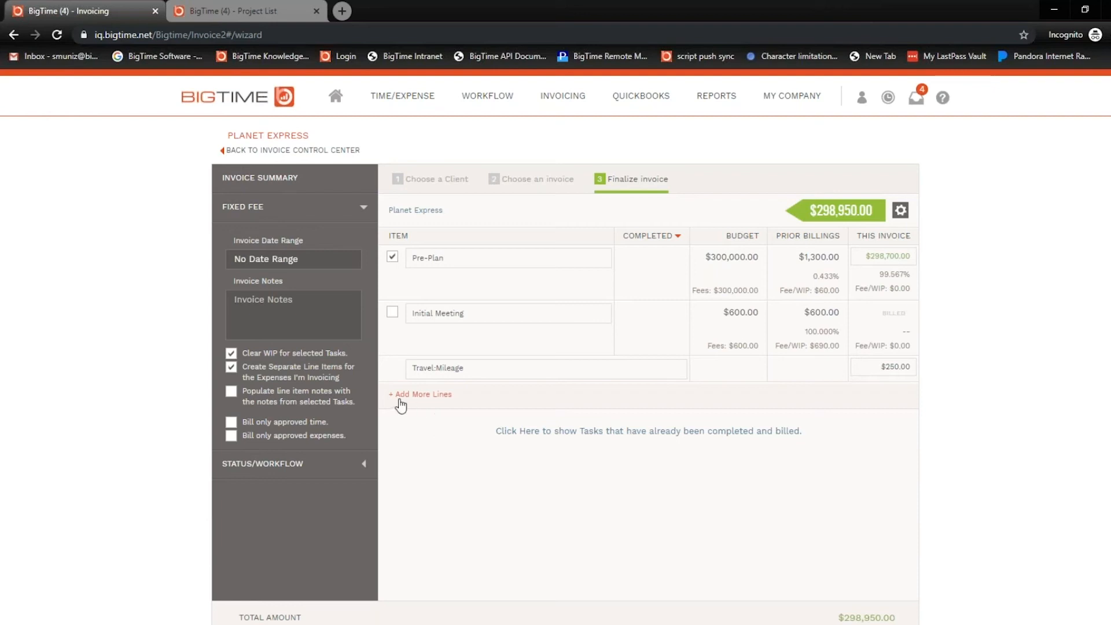
click(230, 392)
click(231, 393)
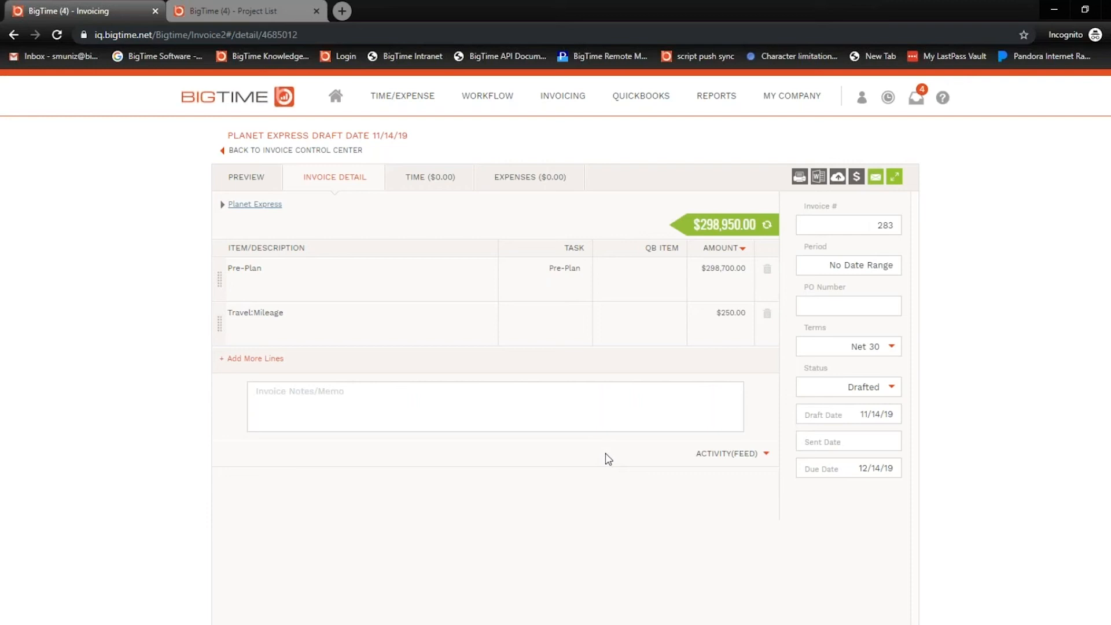
Step: Review the Travel:Mileage line's description and amount on the draft invoice, and preview the invoice PDF
click(378, 324)
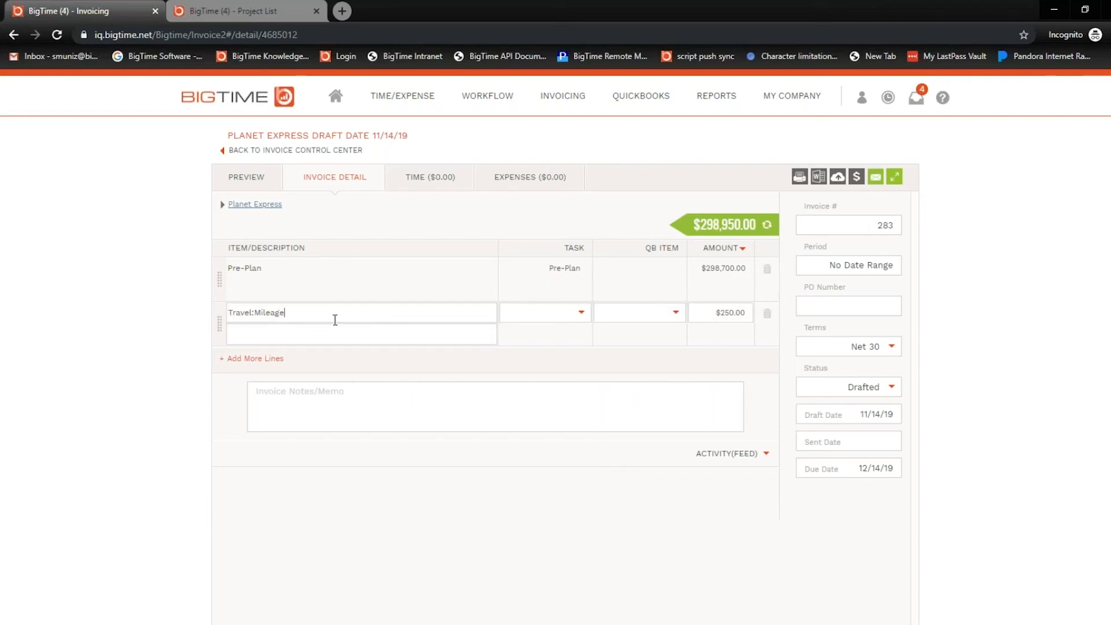
drag(327, 318, 119, 320)
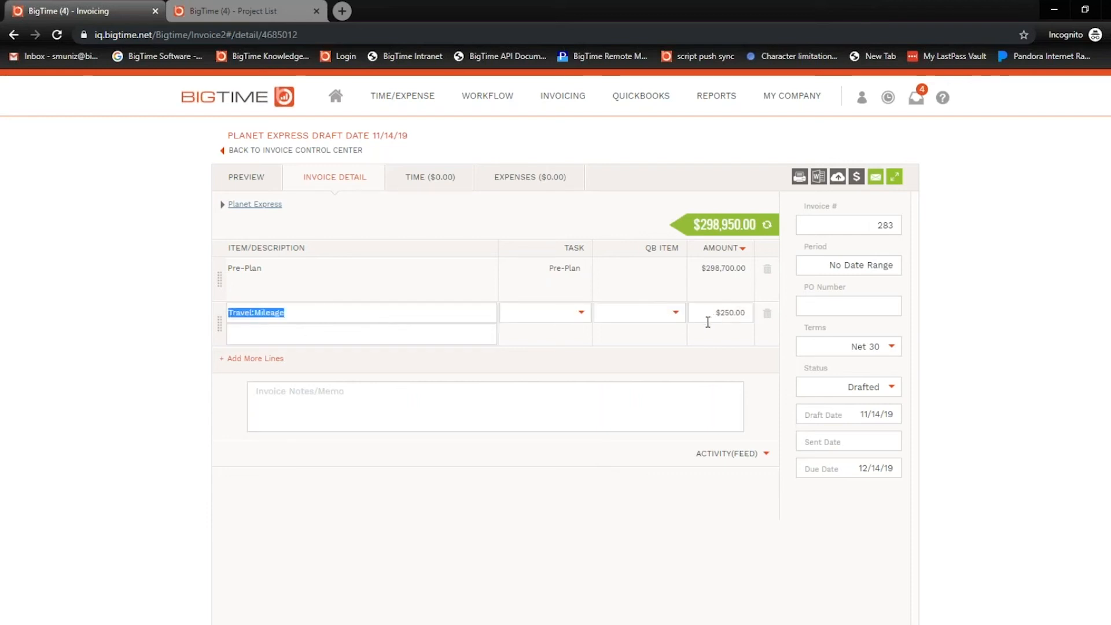
click(715, 315)
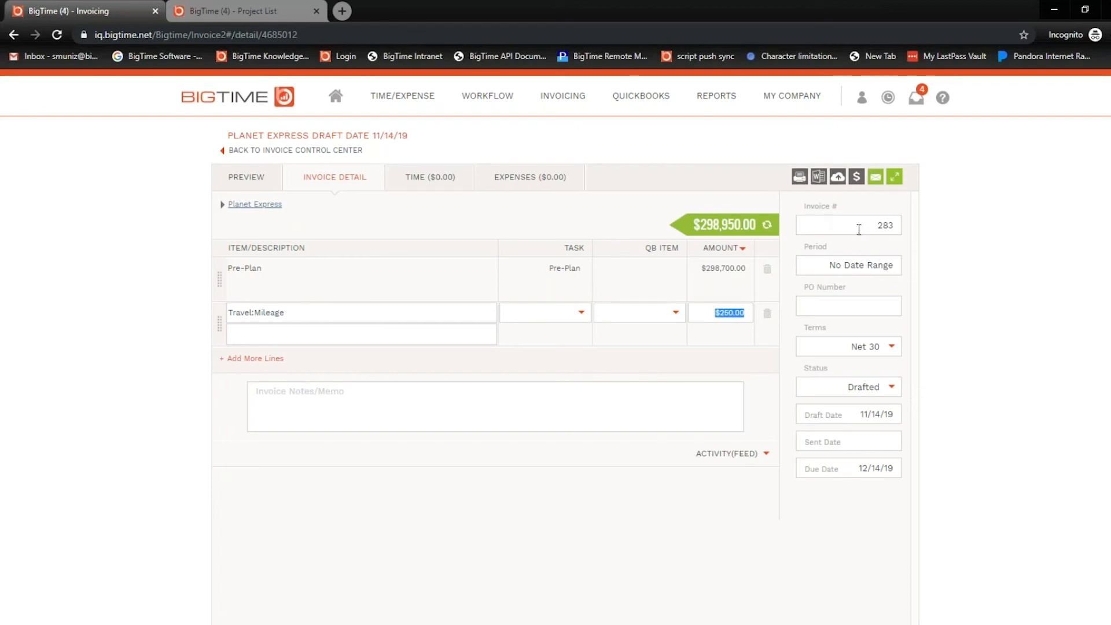
click(259, 184)
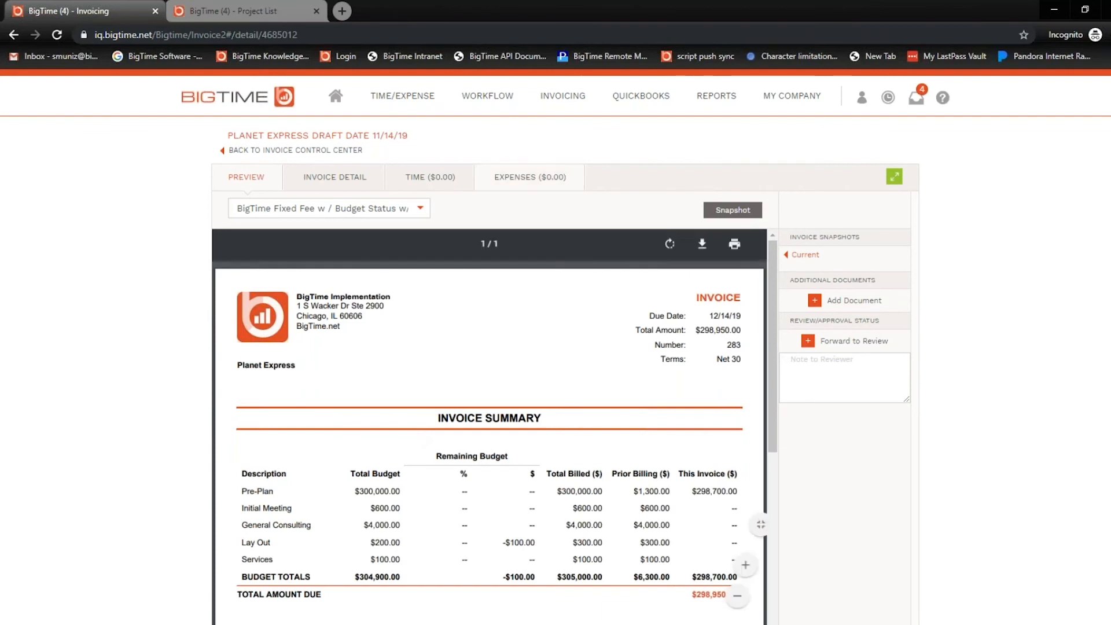
Step: Open the invoice PDF style BigTime Fixed Fee w / Budget Status w/ % for editing from the invoice settings
mouse_move(571, 115)
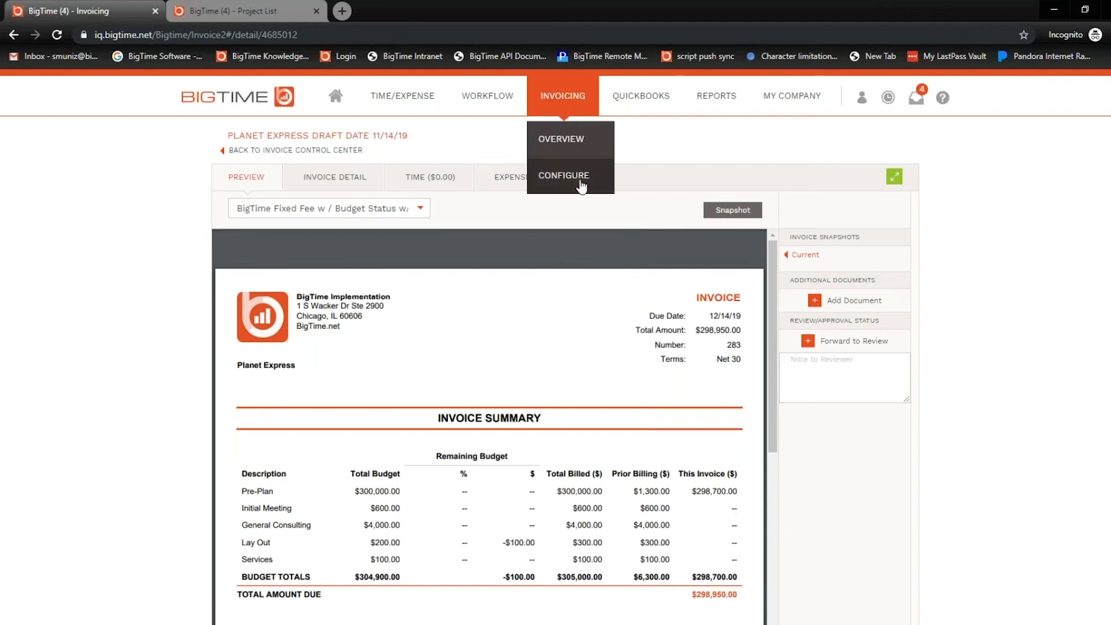
click(581, 187)
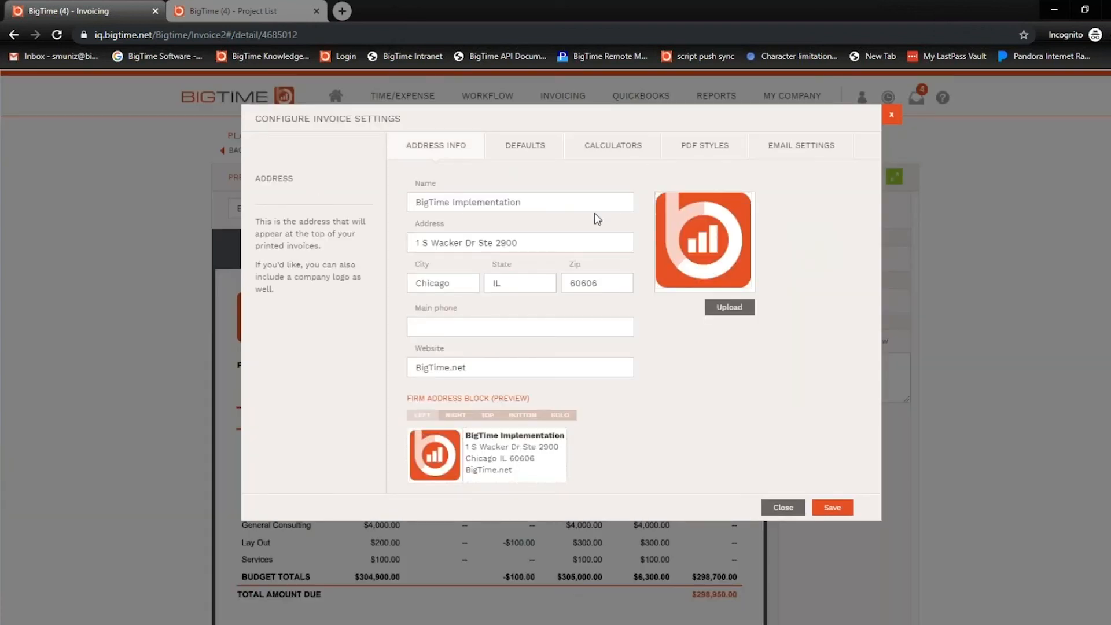
click(690, 155)
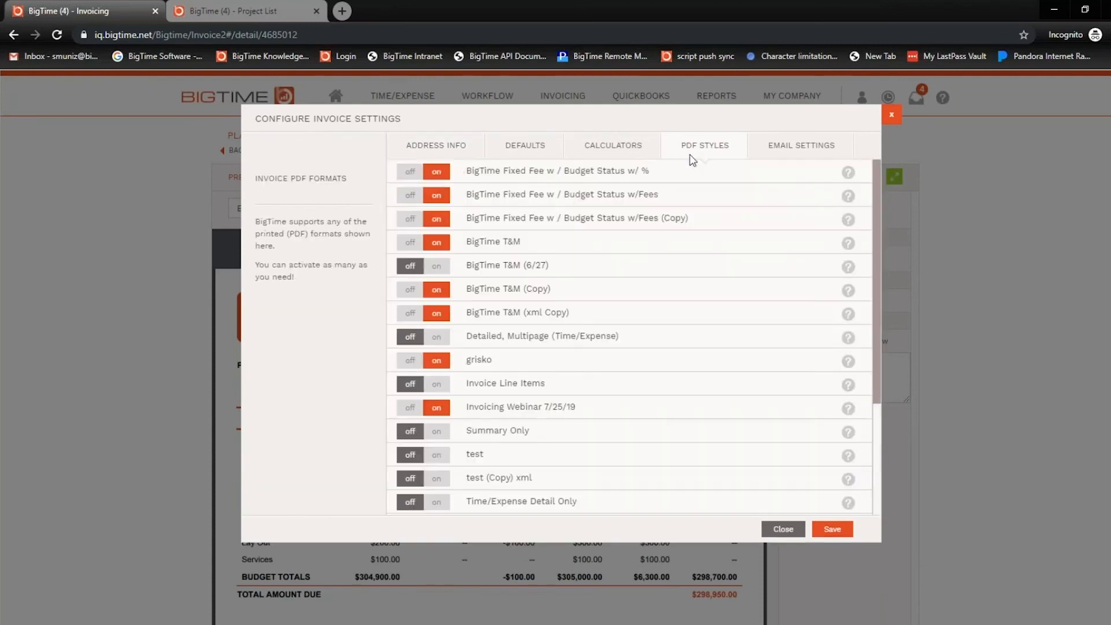
click(541, 174)
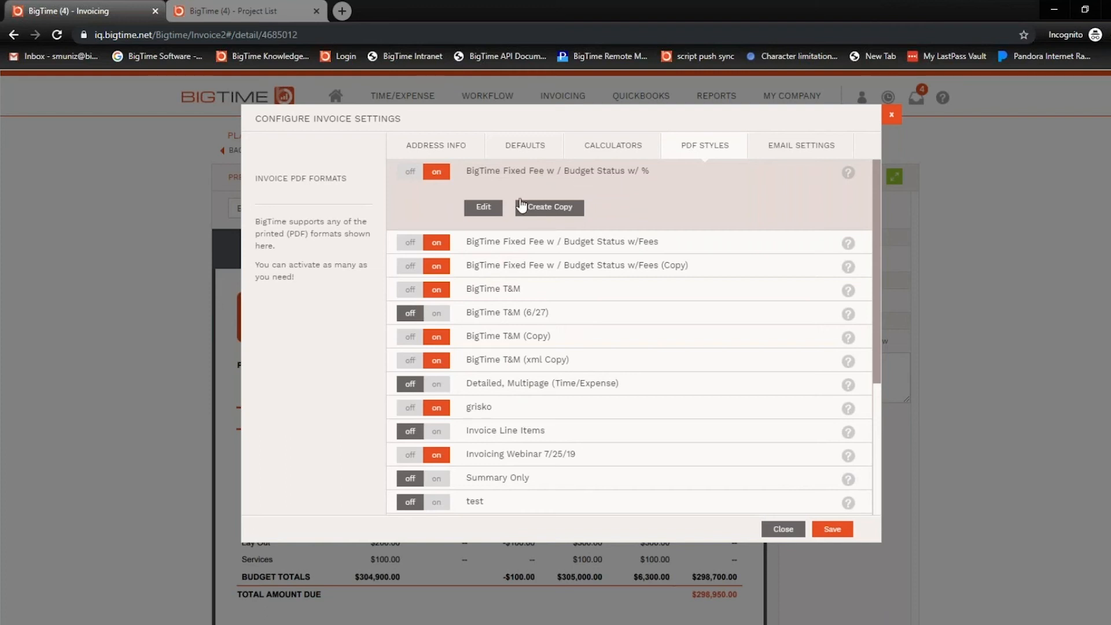
click(483, 207)
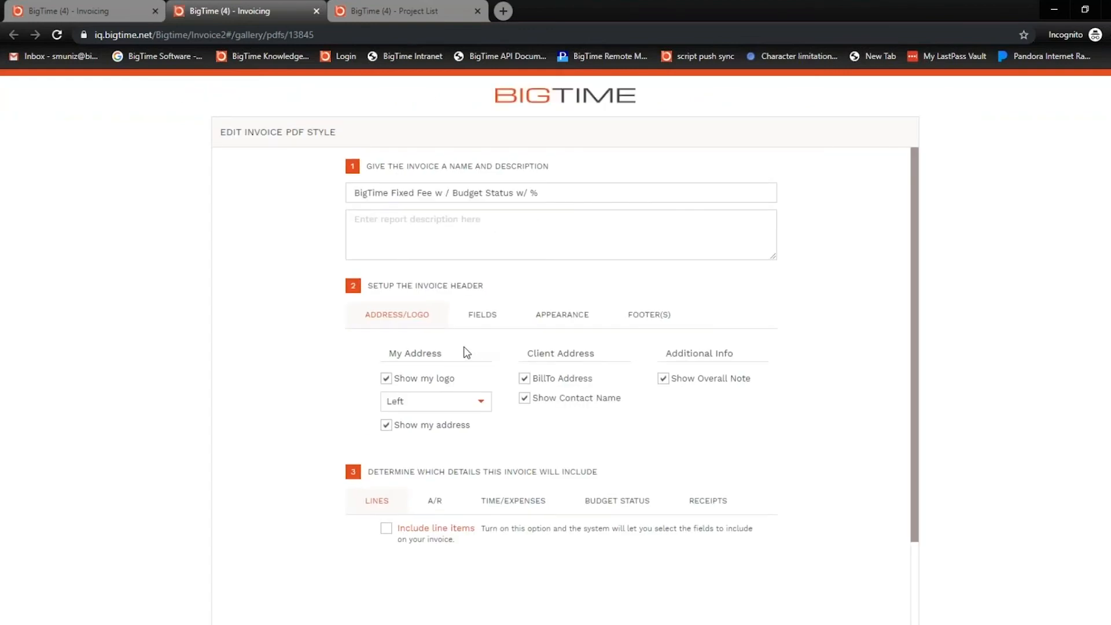
drag(567, 193, 306, 198)
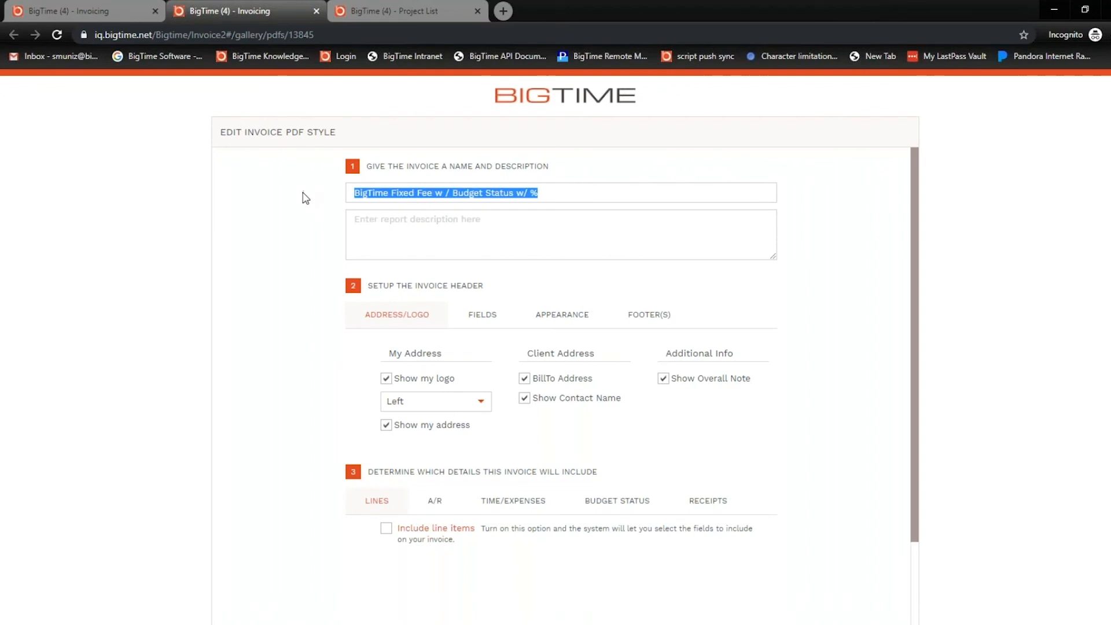
Step: Examine the PDF style's logo and address header options, including the logo positions, keeping the logo position at Left
click(374, 373)
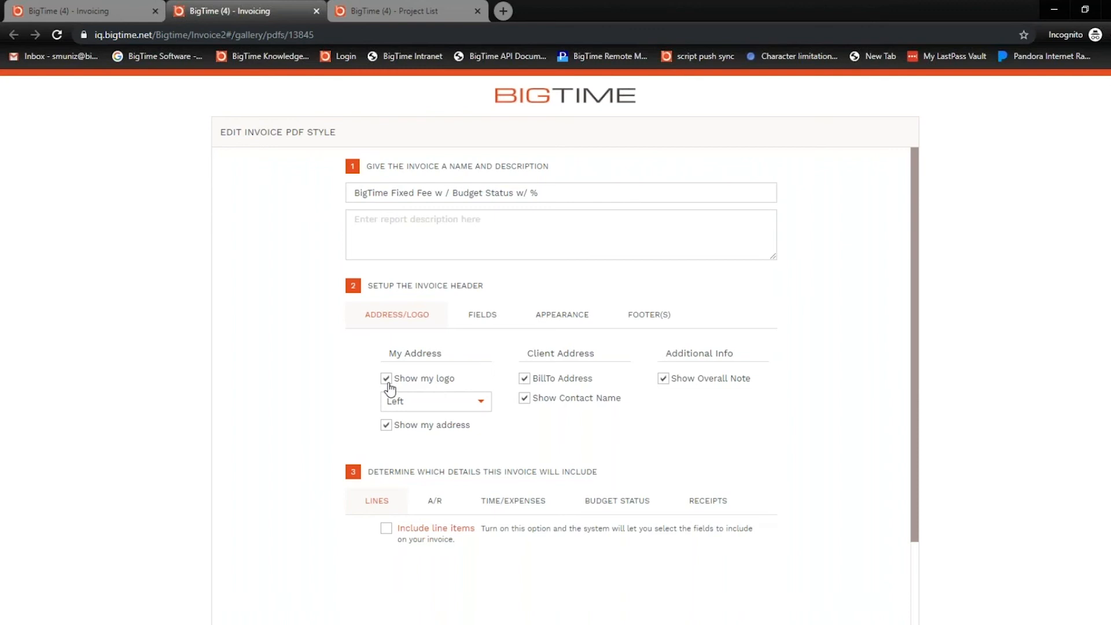
click(476, 411)
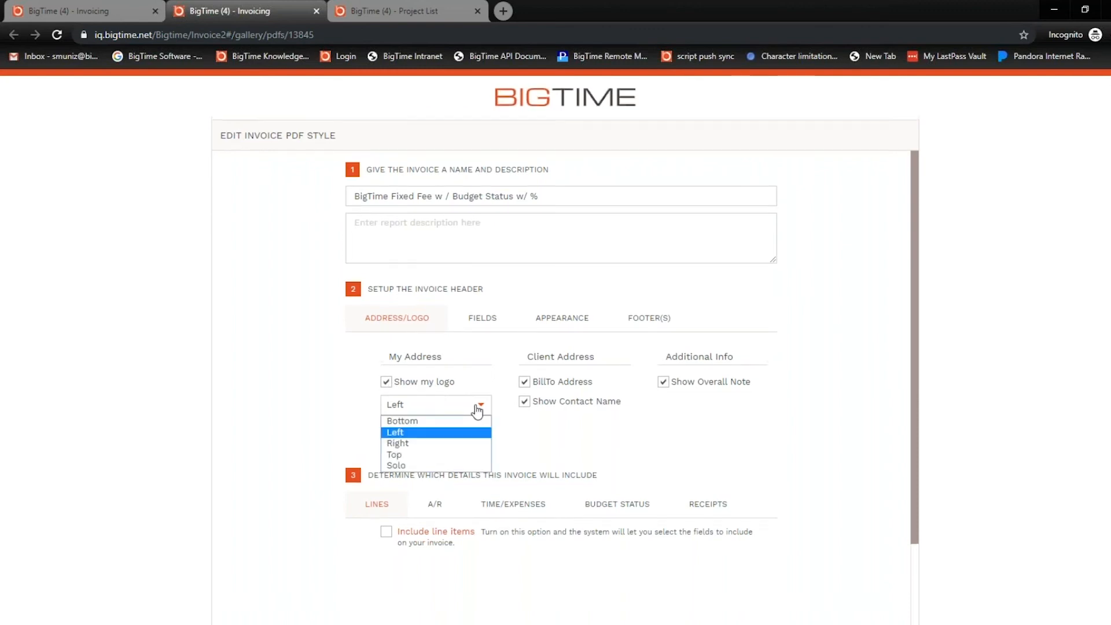
click(417, 429)
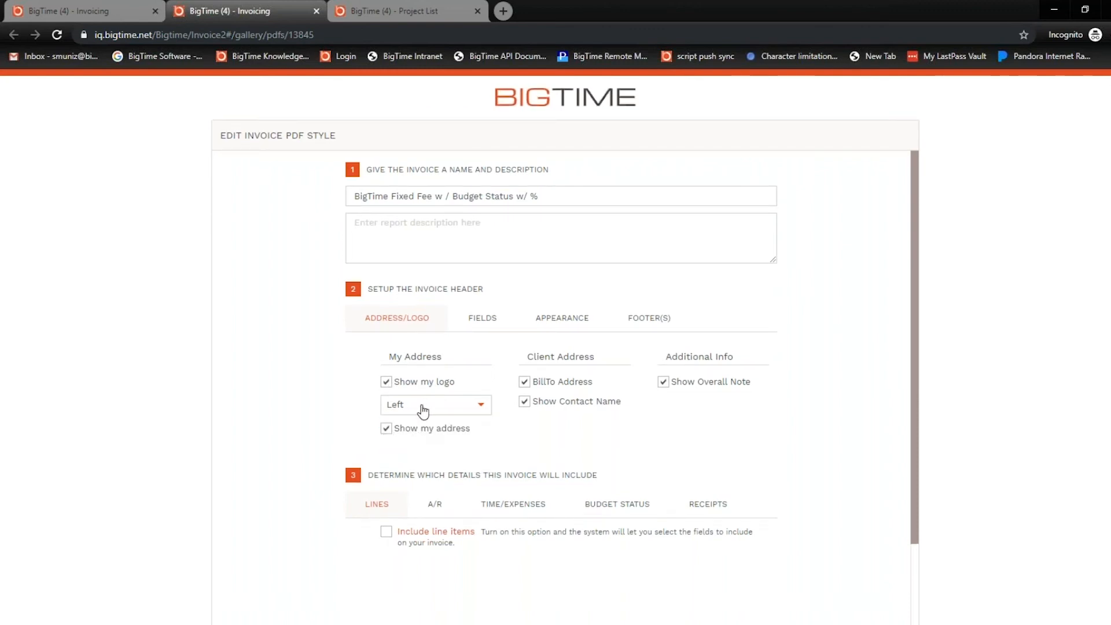
click(477, 411)
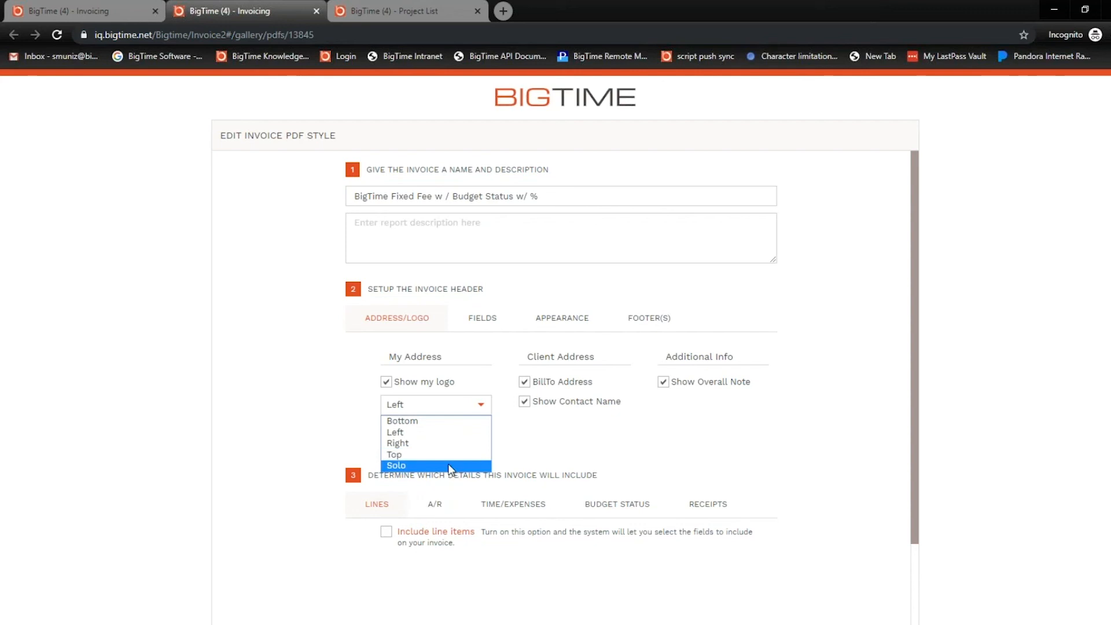
click(570, 454)
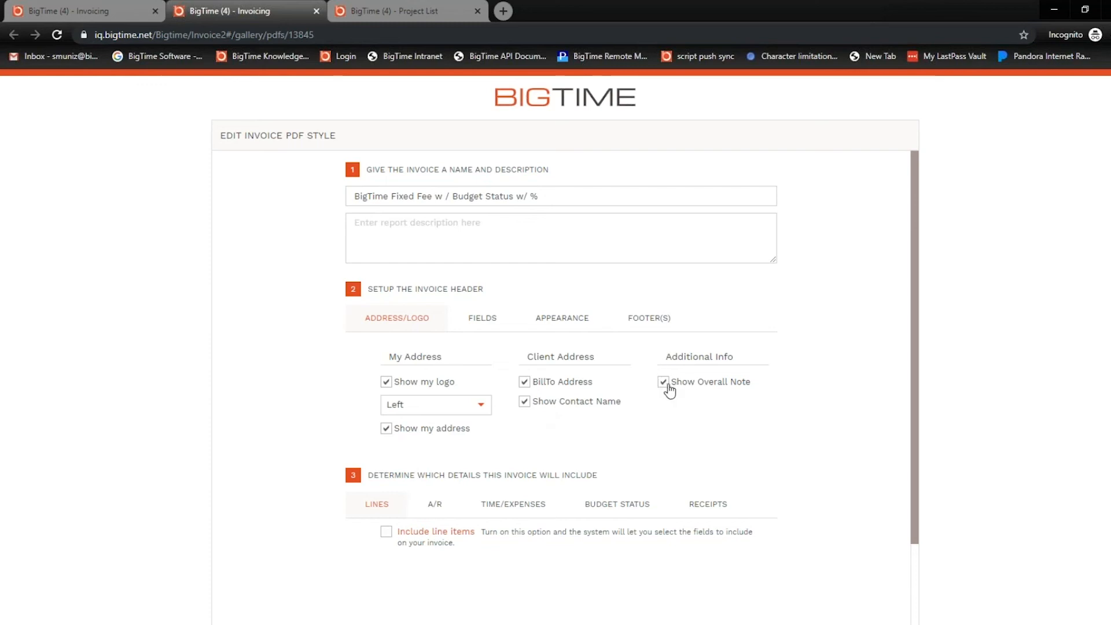
Step: Switch to the project list, close the task's budget details, and view the *Halloween Premier Webinar client's Default Invoice Notes field
click(421, 7)
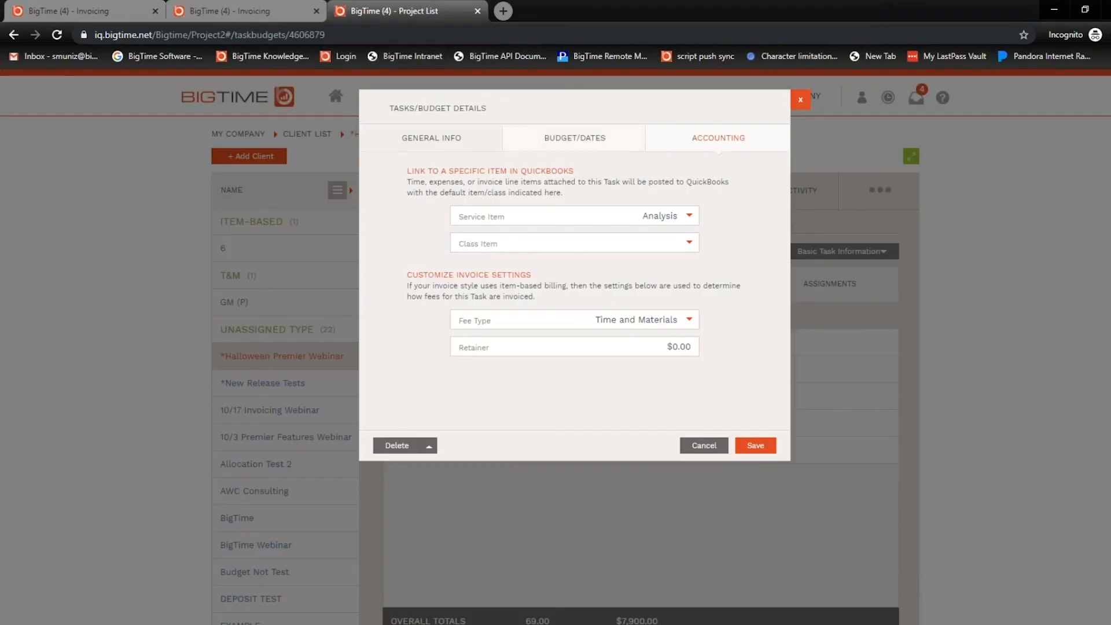
click(795, 103)
click(422, 200)
scroll(493, 506, down, 5)
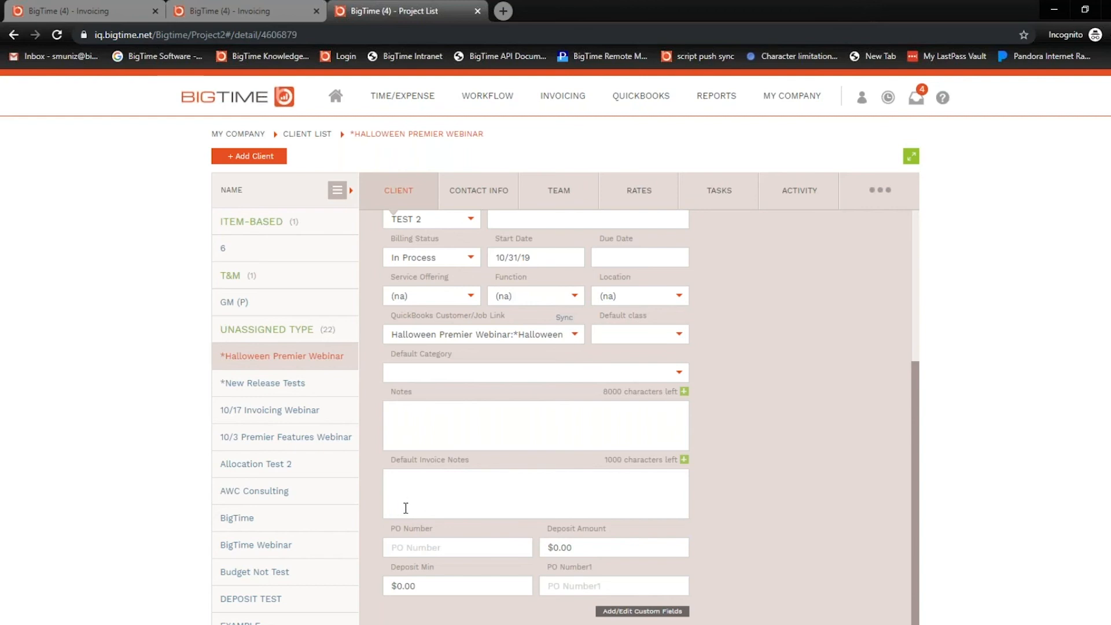
Step: Examine the PDF style's header field options and compare them with the header details on the draft invoice preview
click(298, 8)
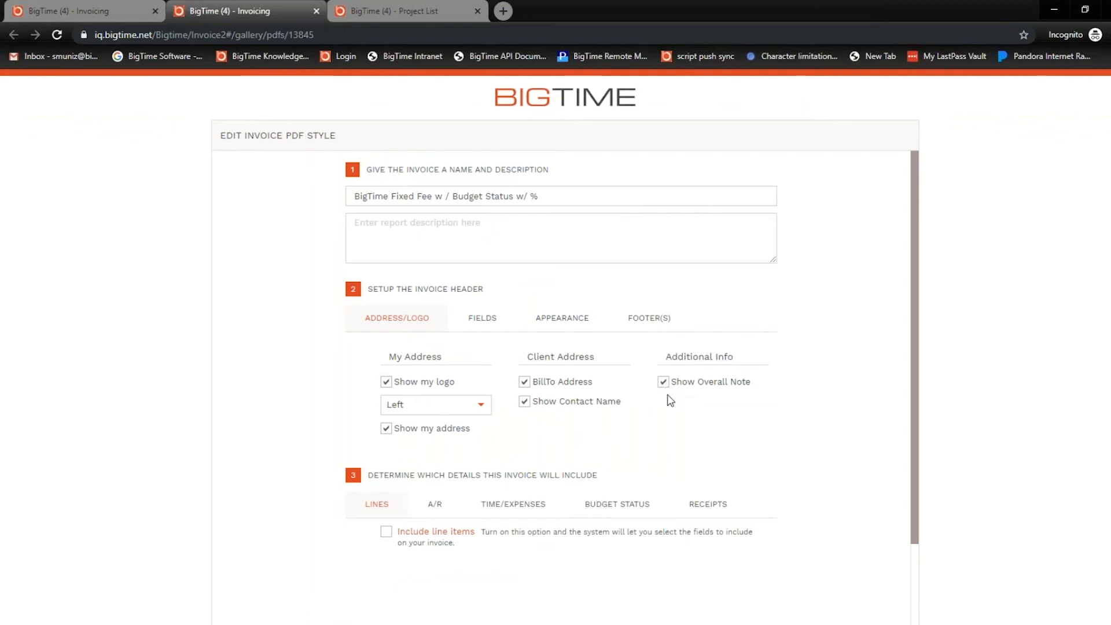
click(505, 317)
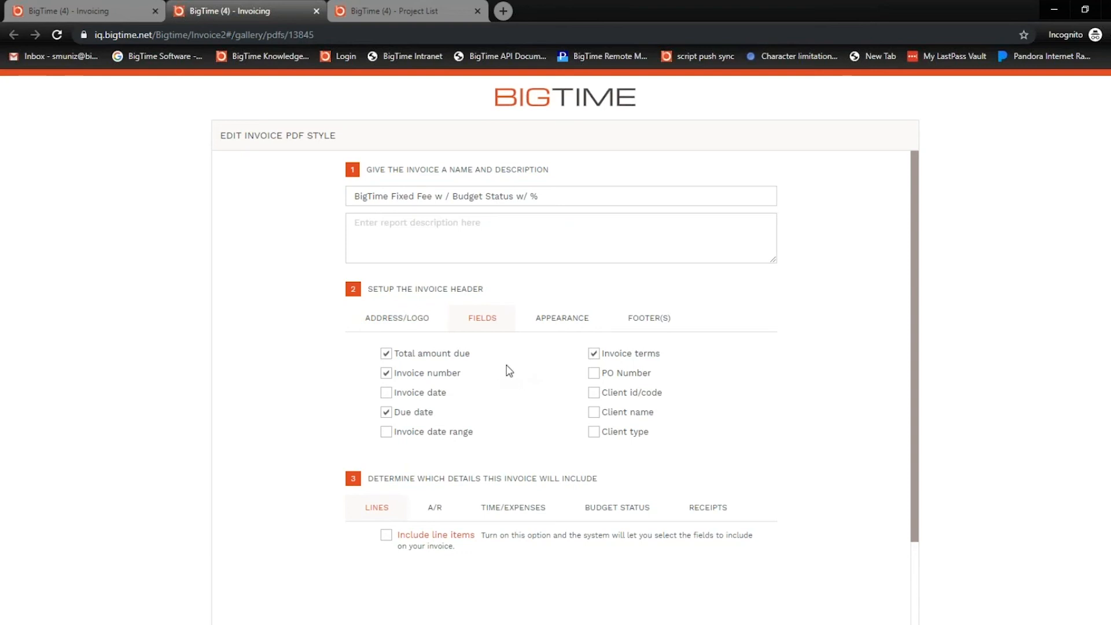
click(139, 8)
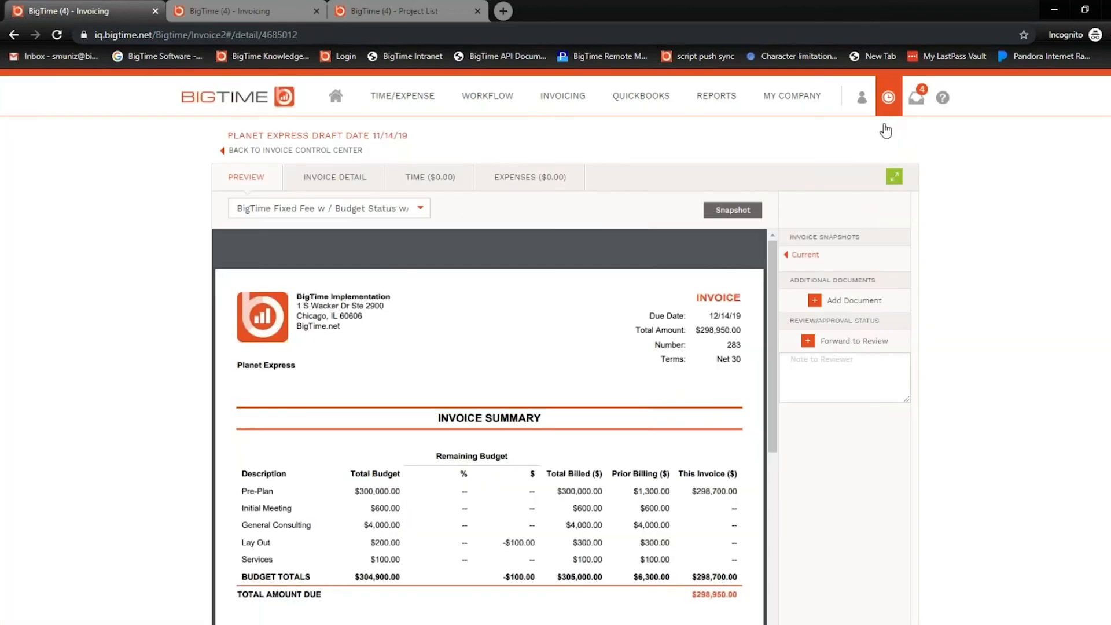
drag(694, 294, 738, 360)
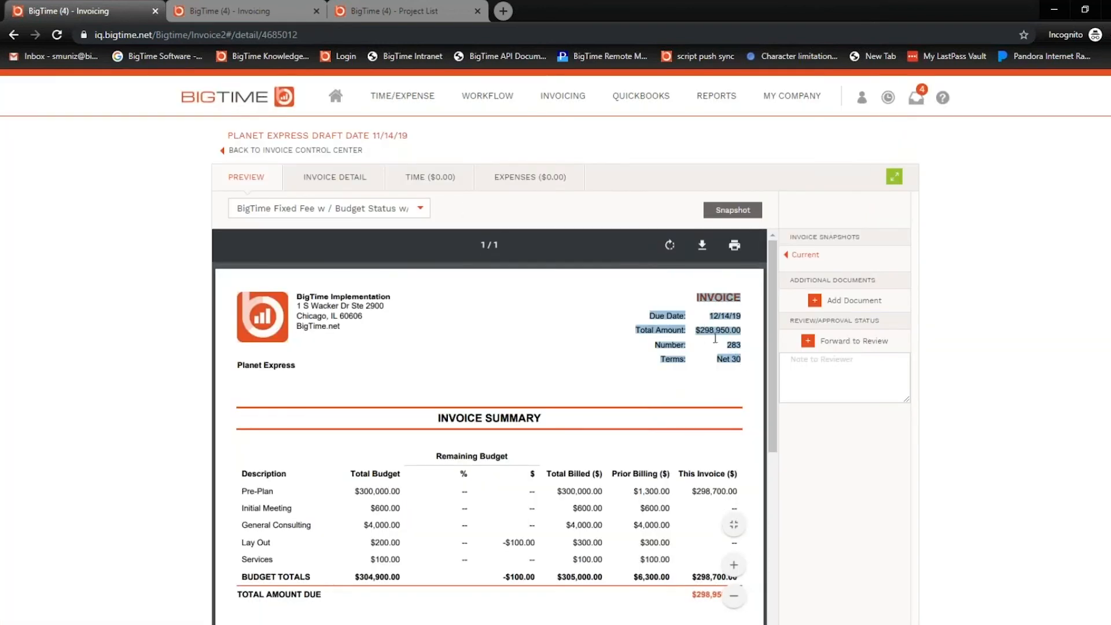
click(249, 8)
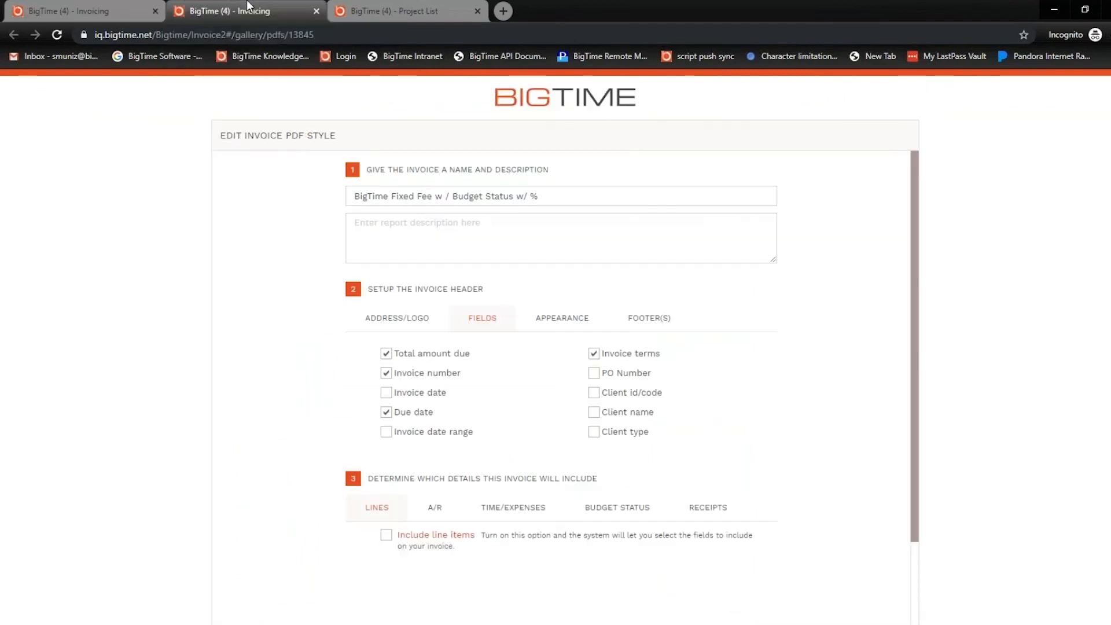
click(386, 373)
Step: Examine the PDF style's appearance options, including envelope format, font name, font size and color scheme
click(541, 328)
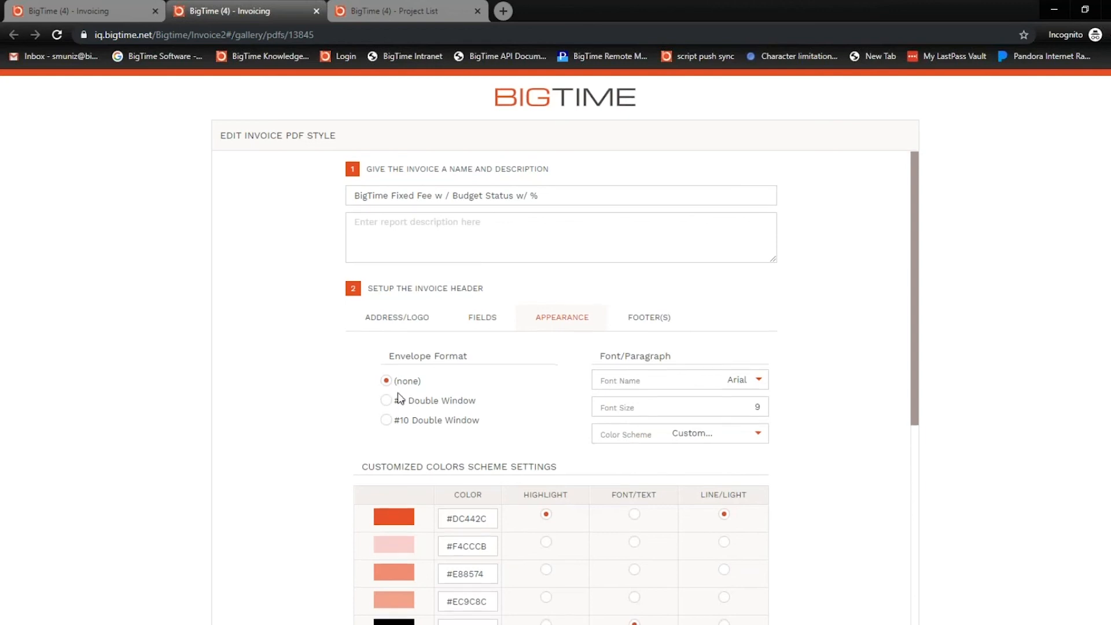
scroll(400, 398, down, 1)
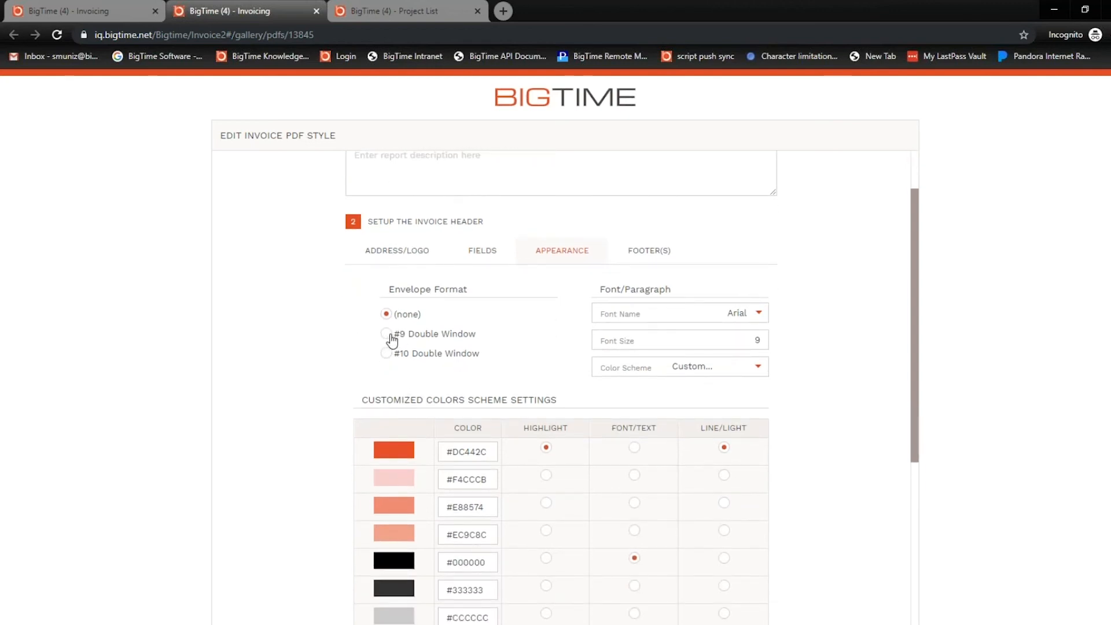
click(727, 313)
key(Tab)
click(741, 372)
click(786, 377)
scroll(789, 376, down, 2)
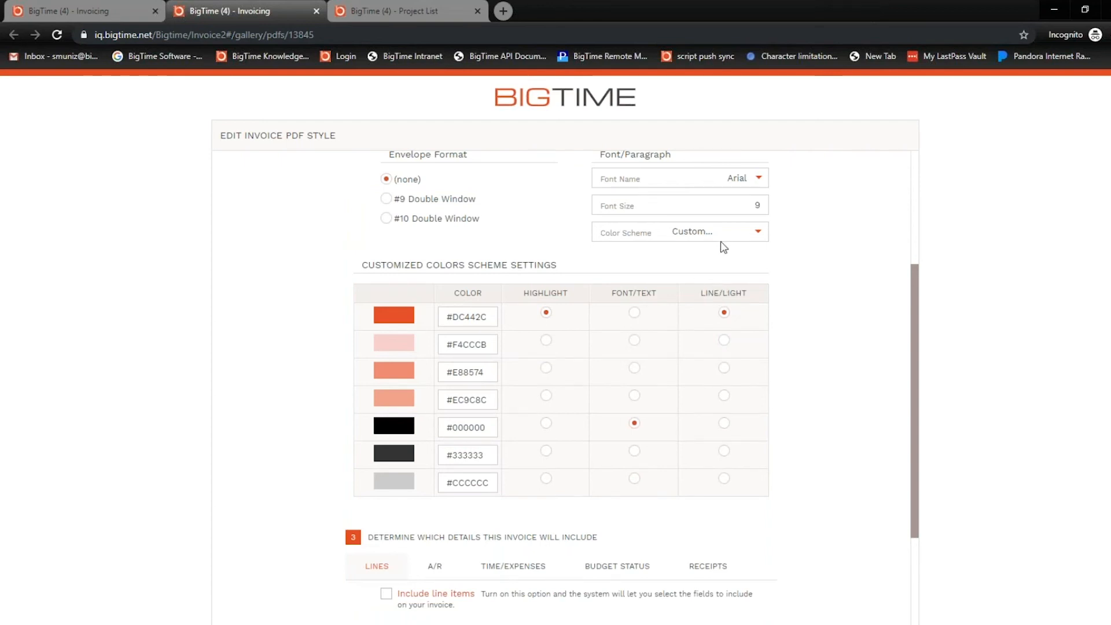
Step: Try the Match Logo color scheme and return to Custom, with #DC442C as the highlight and line/light color
click(758, 235)
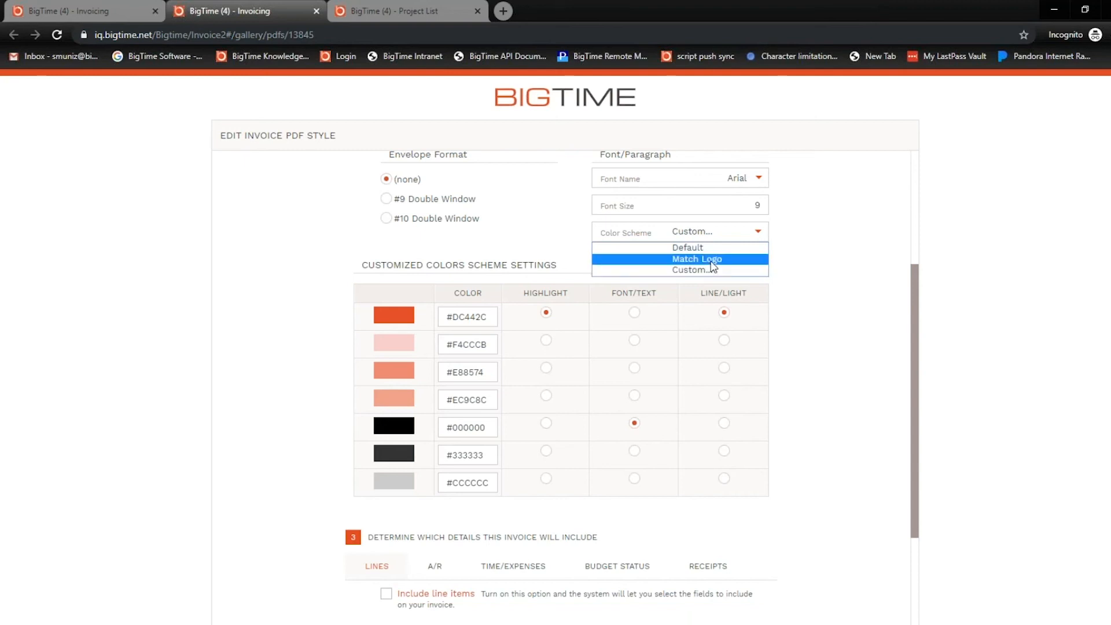
click(712, 260)
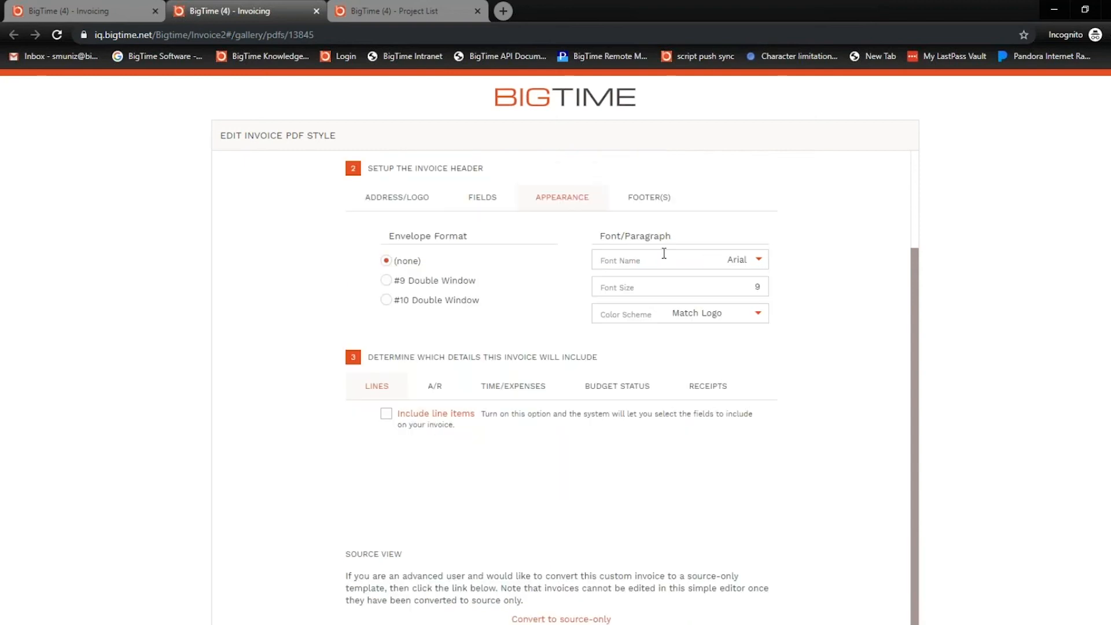
click(749, 316)
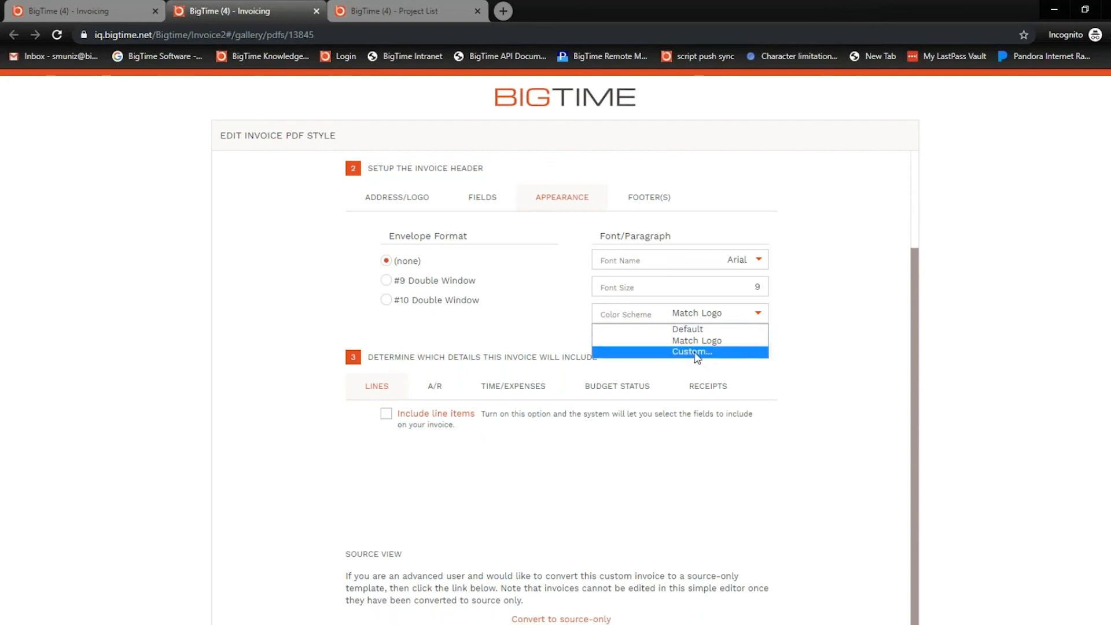
click(696, 352)
click(545, 313)
click(724, 313)
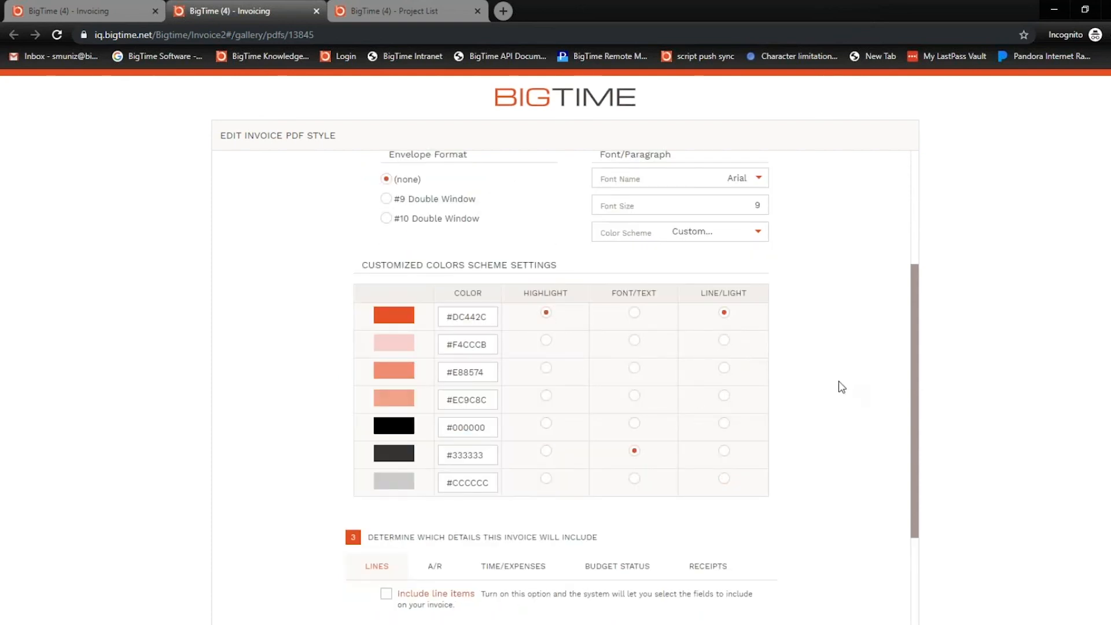
Step: Enter "$p of $P" as the PDF style's footer for all pages
scroll(837, 384, up, 4)
click(670, 327)
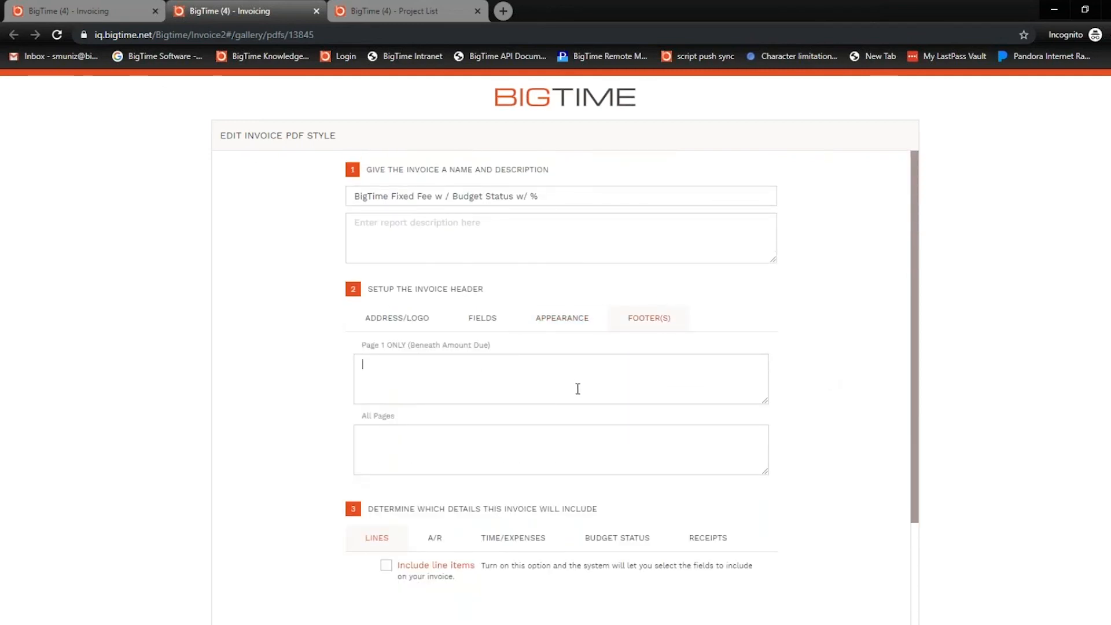
click(426, 465)
text(p)
Step: Turn on Include line items in the PDF style and review the Pre-Plan line's description, task and amount on the draft invoice
click(386, 565)
scroll(355, 524, down, 3)
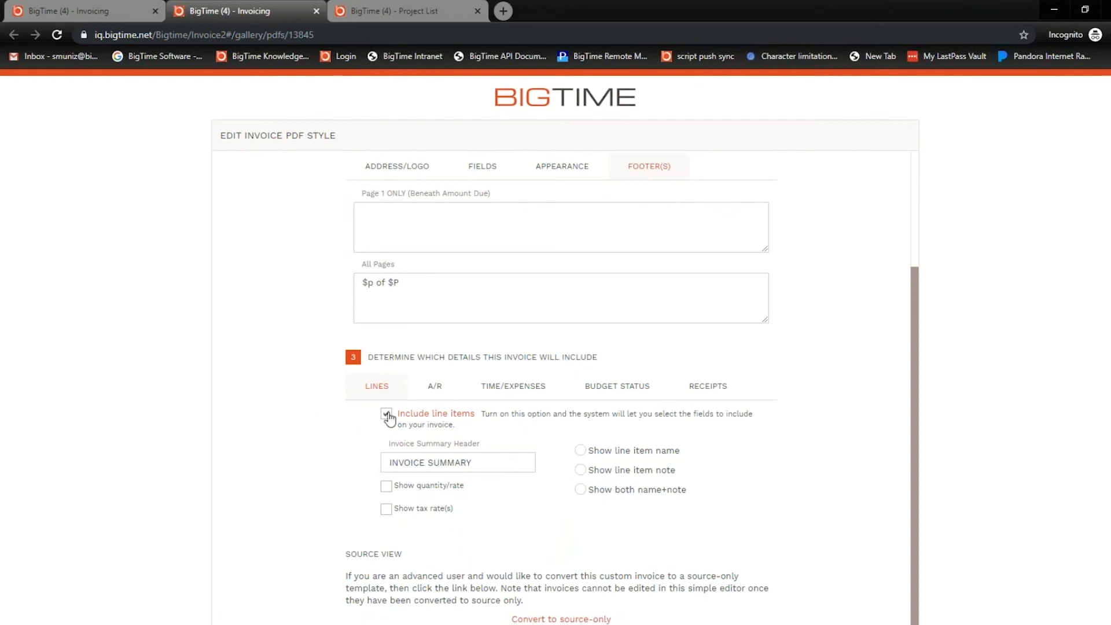
click(105, 7)
click(335, 177)
click(290, 268)
drag(229, 269, 283, 267)
drag(538, 270, 581, 272)
drag(700, 268, 746, 268)
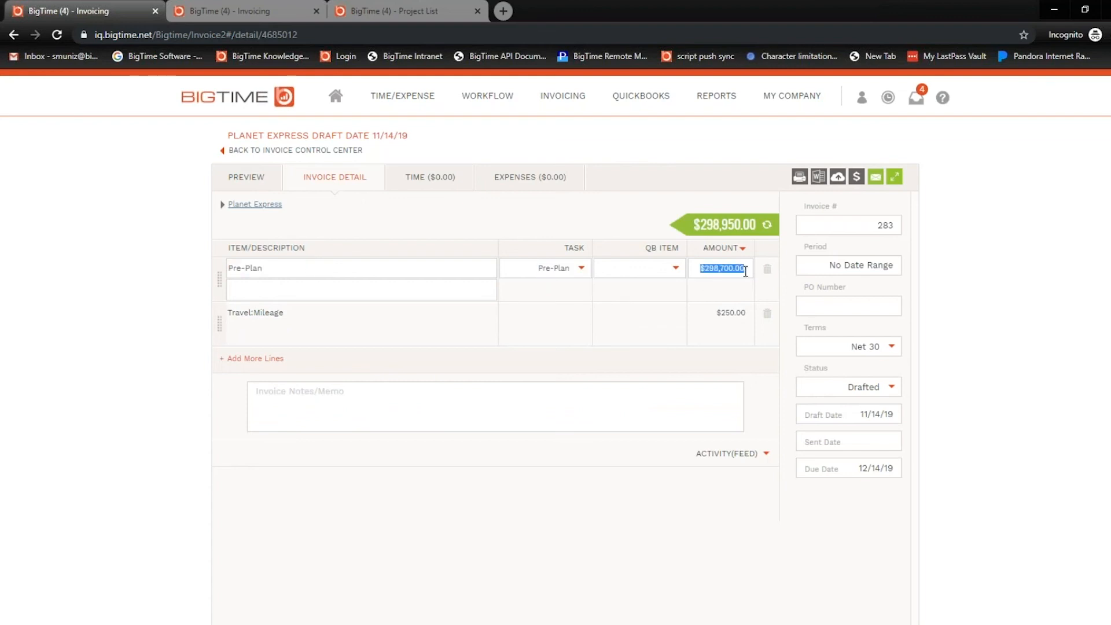
Step: Toggle Include line items off, on and off again in the PDF style, checking the Budget Status options in between
click(212, 8)
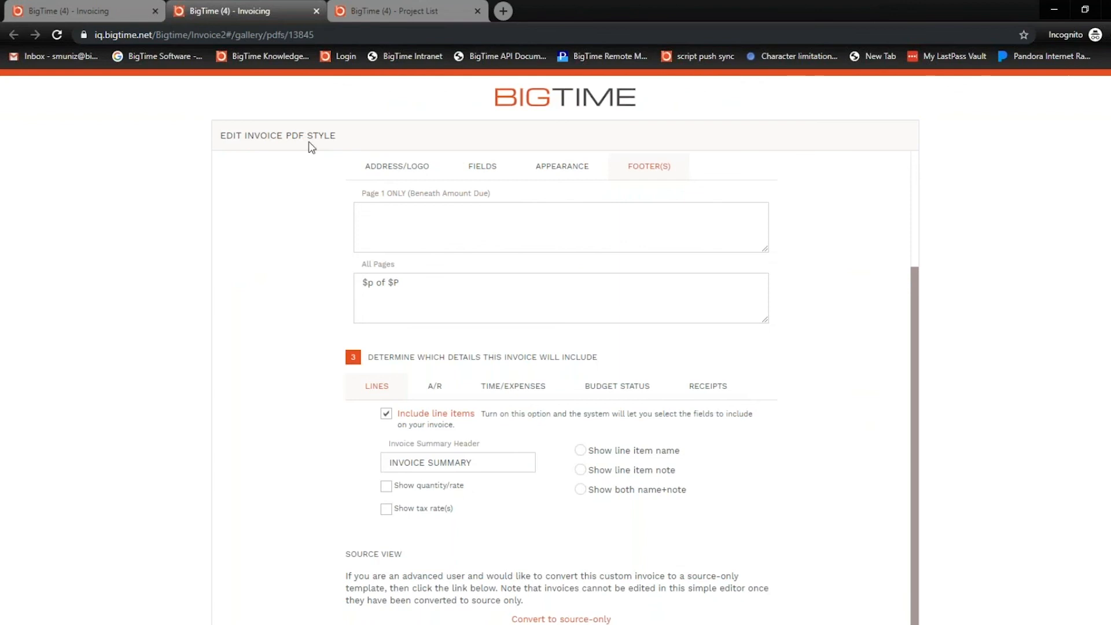
click(386, 419)
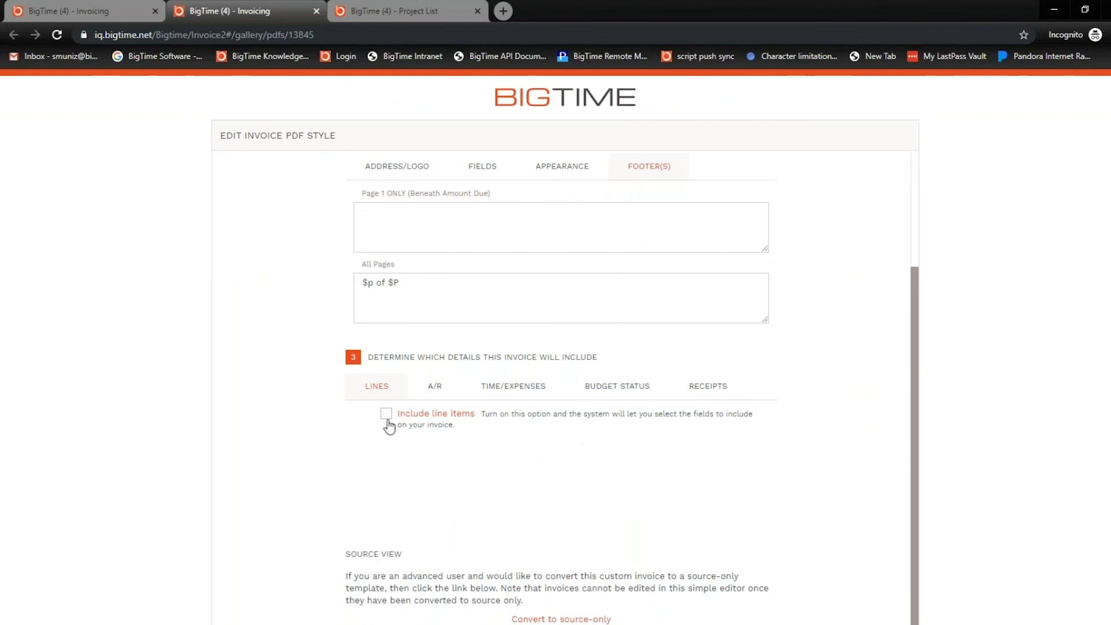
click(590, 393)
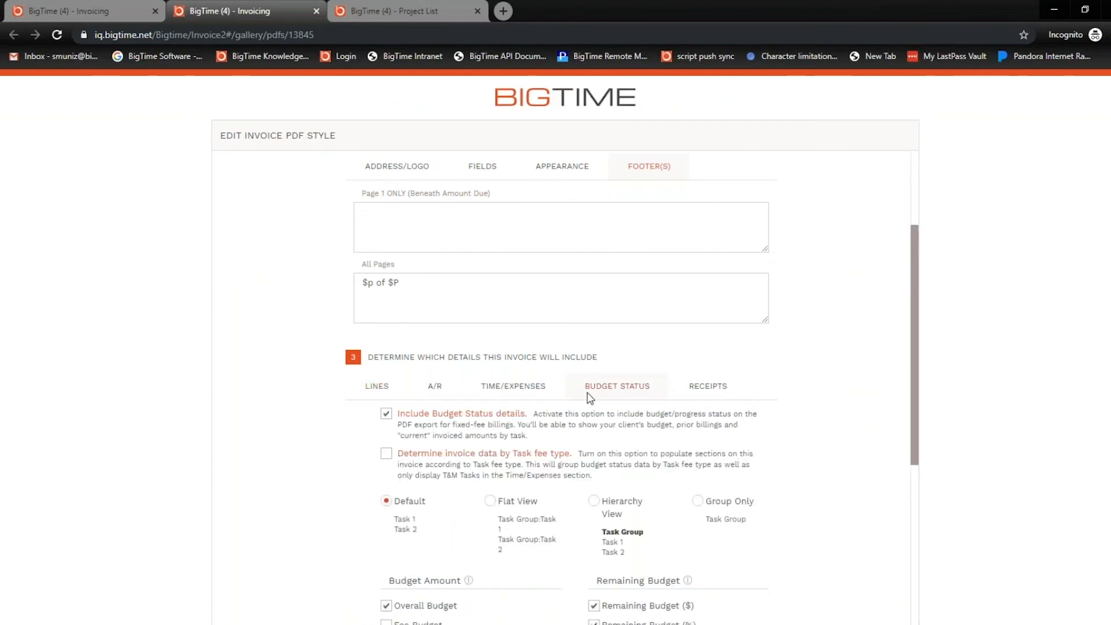
click(378, 395)
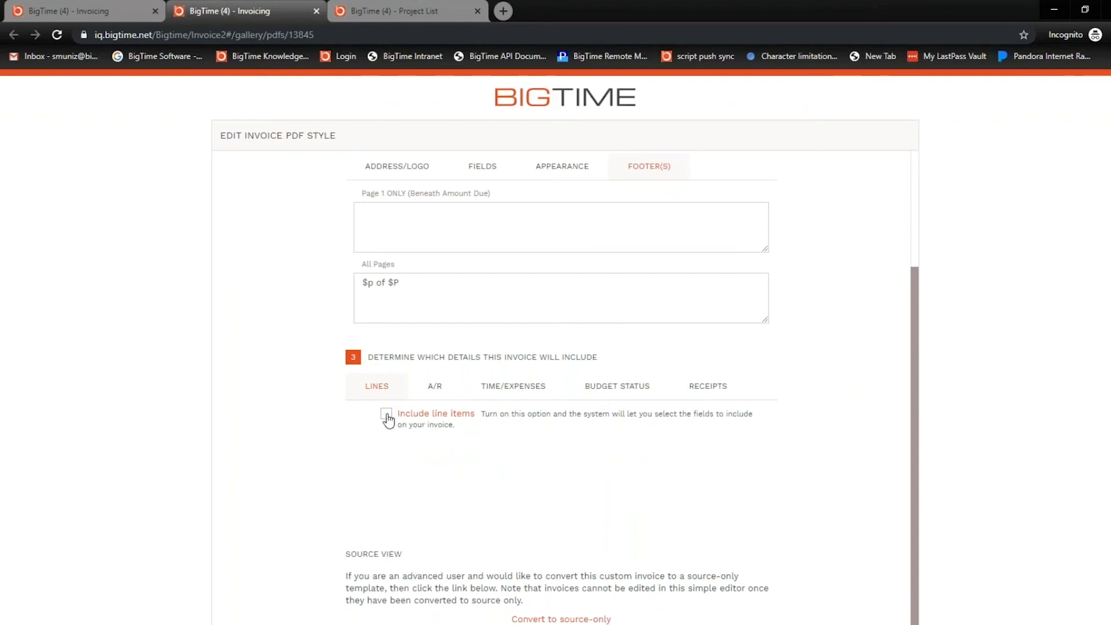
click(386, 414)
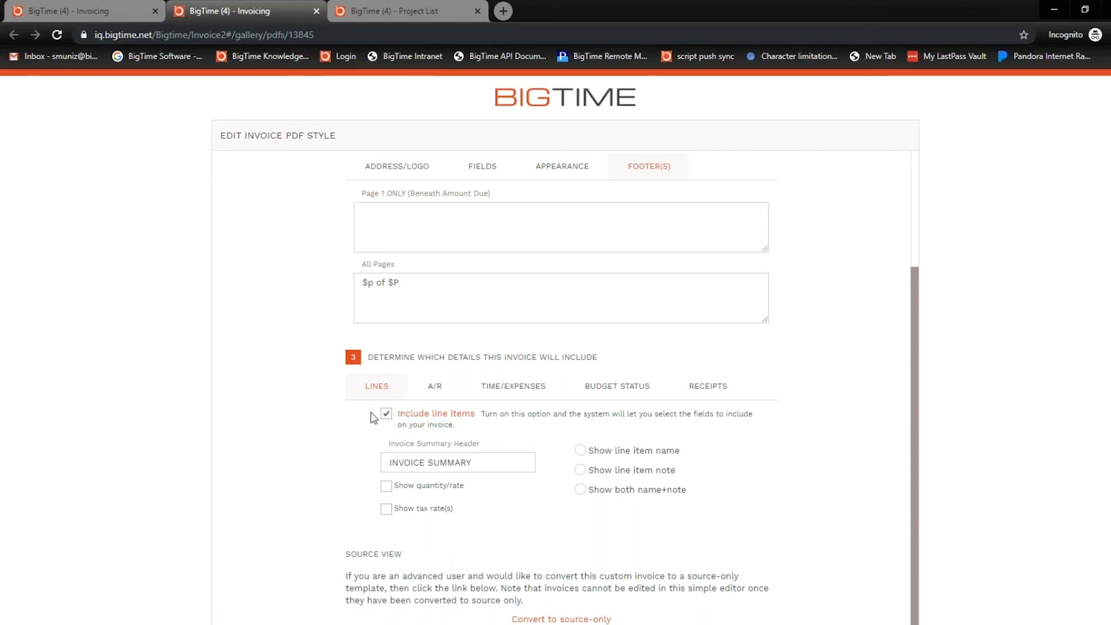
click(386, 413)
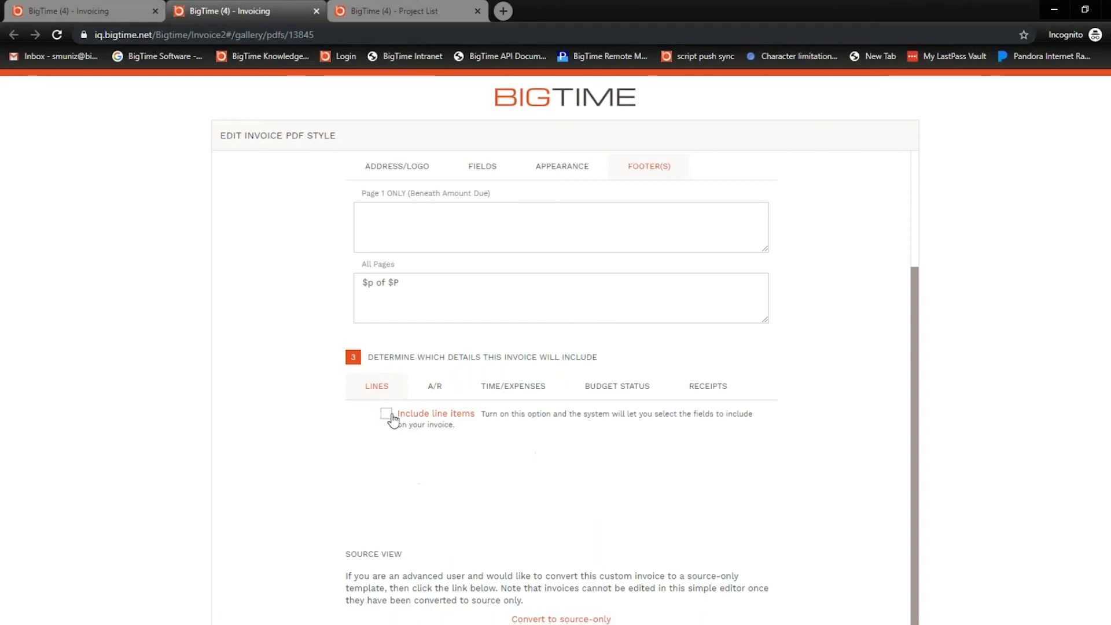
Step: Try the Hierarchy View and Group Only task layouts in the Budget Status details and return to Default
click(608, 387)
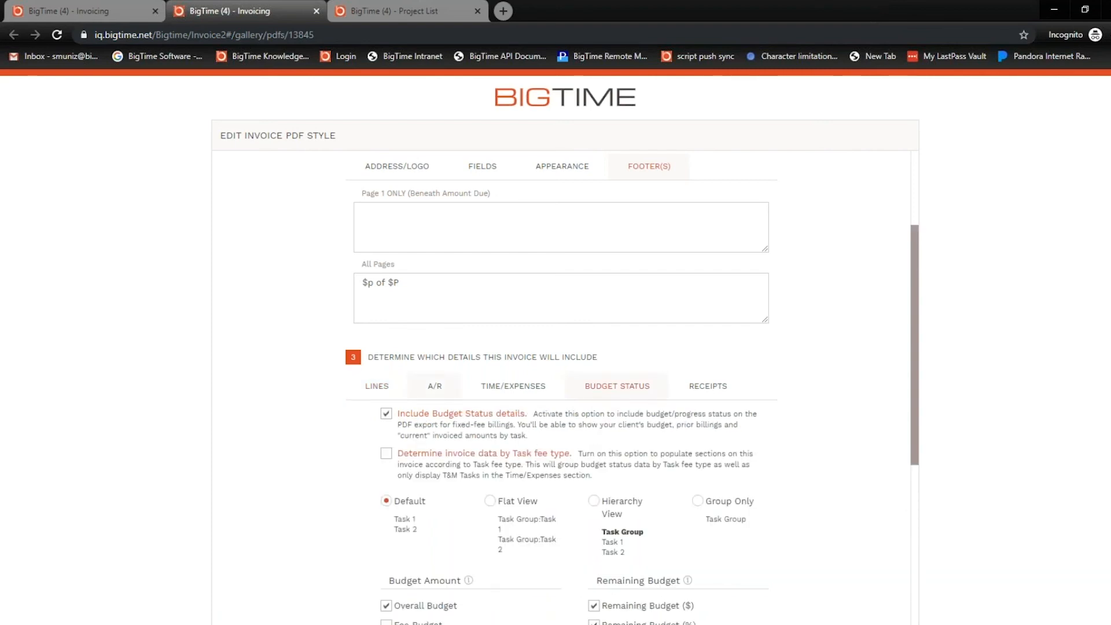
scroll(565, 422, down, 1)
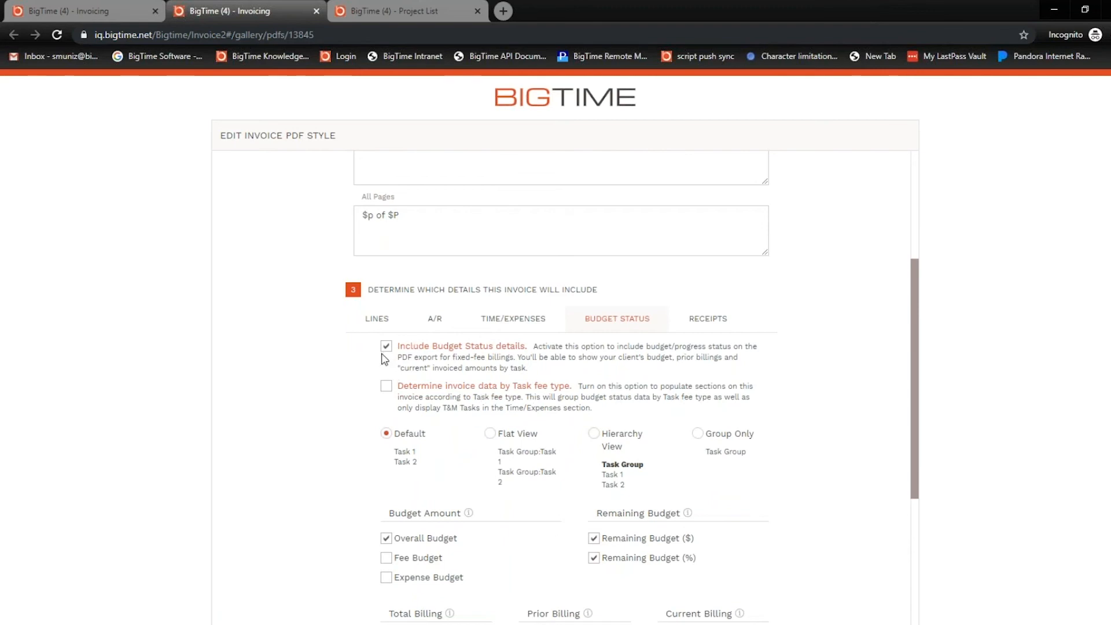
scroll(462, 457, down, 1)
scroll(440, 405, down, 1)
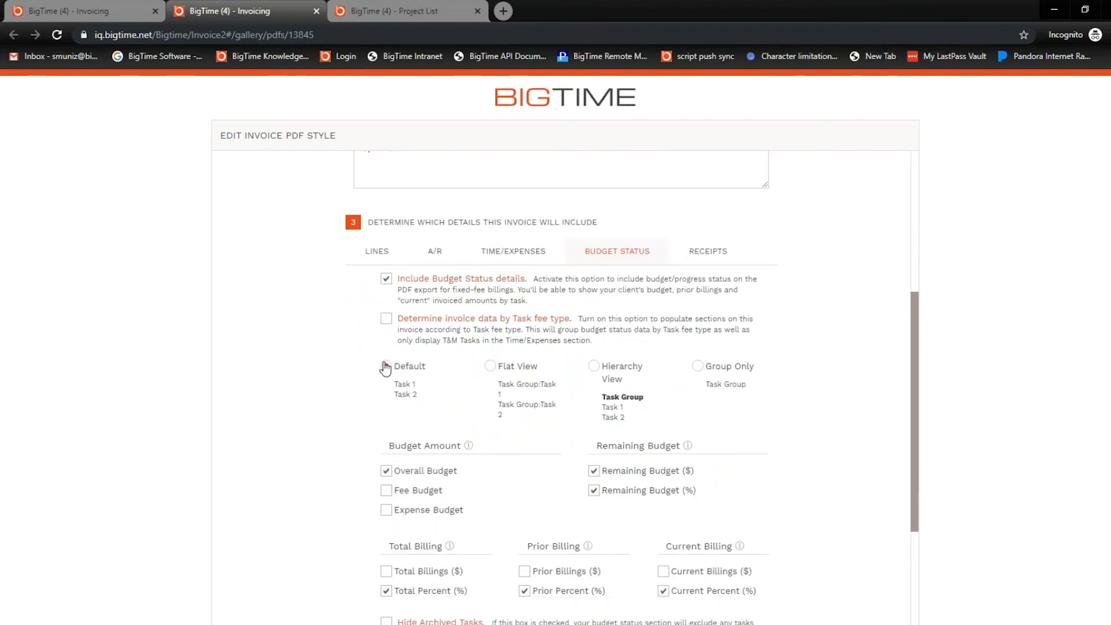
scroll(358, 348, down, 1)
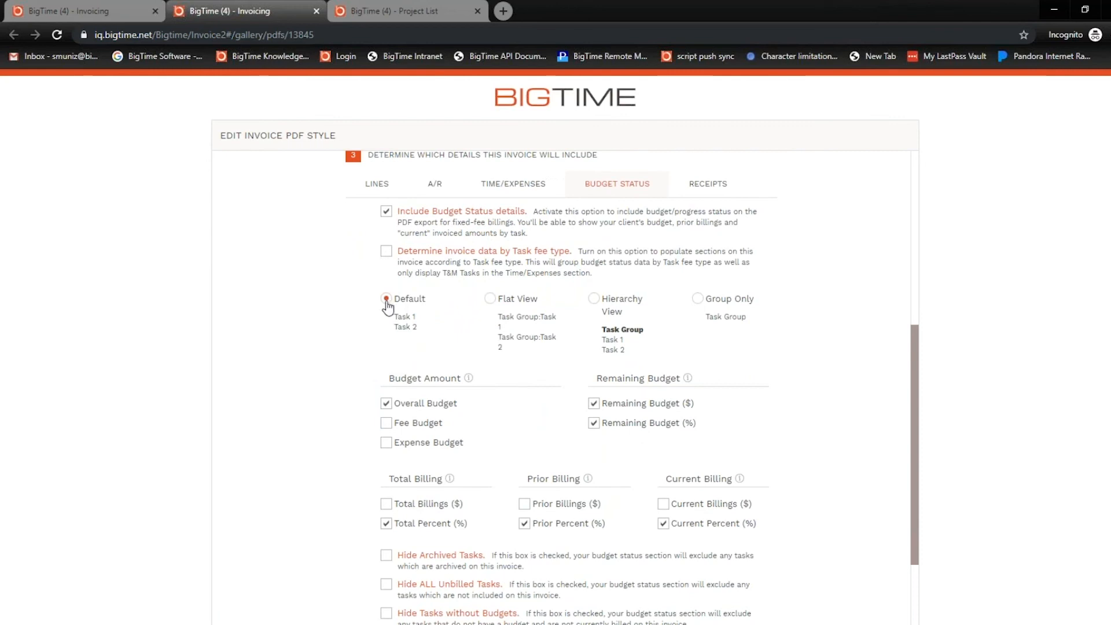
drag(396, 315, 413, 315)
click(421, 323)
click(595, 299)
click(698, 300)
click(386, 301)
Step: Examine the Budget Status options for budget amounts, remaining budget, total, prior and current billing, and hiding tasks
click(386, 405)
scroll(573, 475, down, 1)
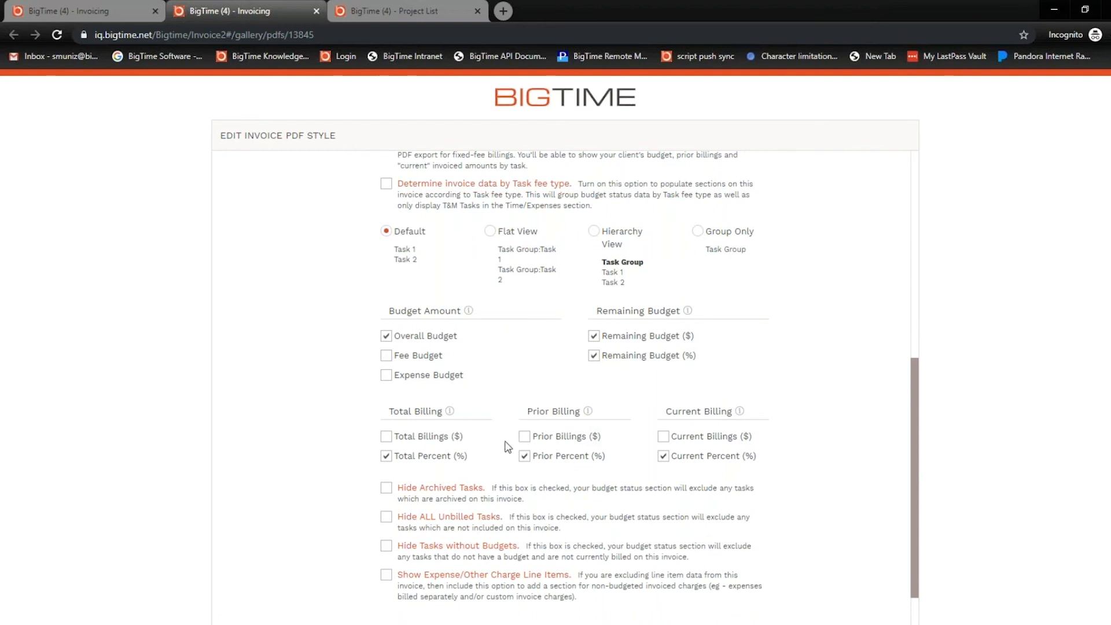
scroll(498, 449, down, 1)
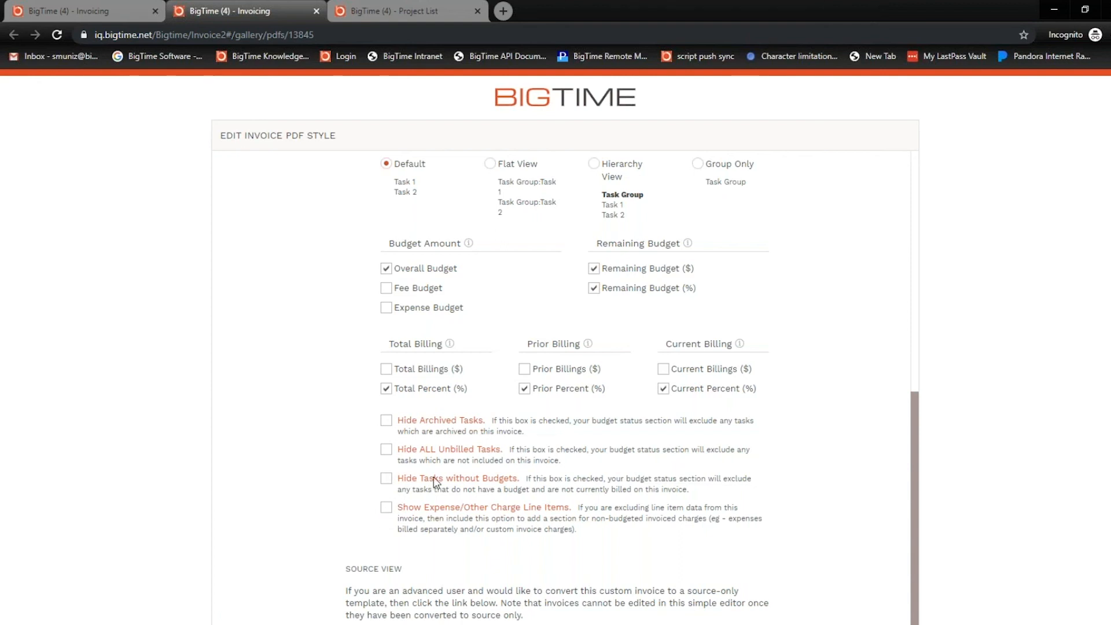
scroll(439, 477, up, 3)
Step: Try the receipt layouts of 1, 2 and 3 receipts per page for the PDF style
click(696, 267)
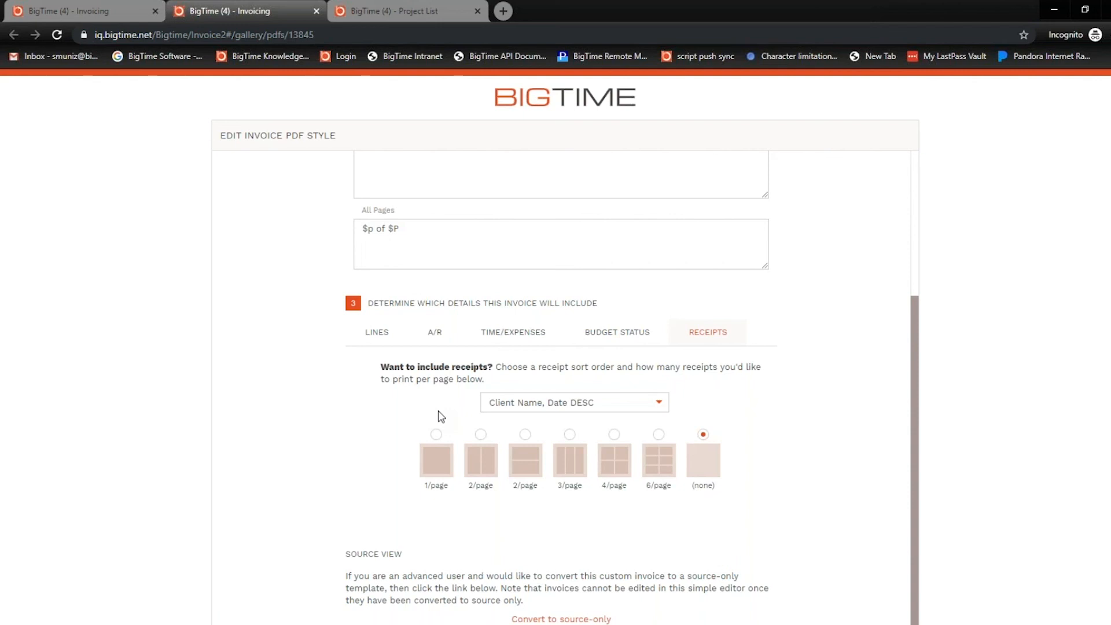
click(436, 440)
click(485, 439)
click(526, 435)
click(573, 443)
Step: Turn on Include PRIOR BALANCE in total balance due in the A/R details, and close the style editor without saving
click(457, 336)
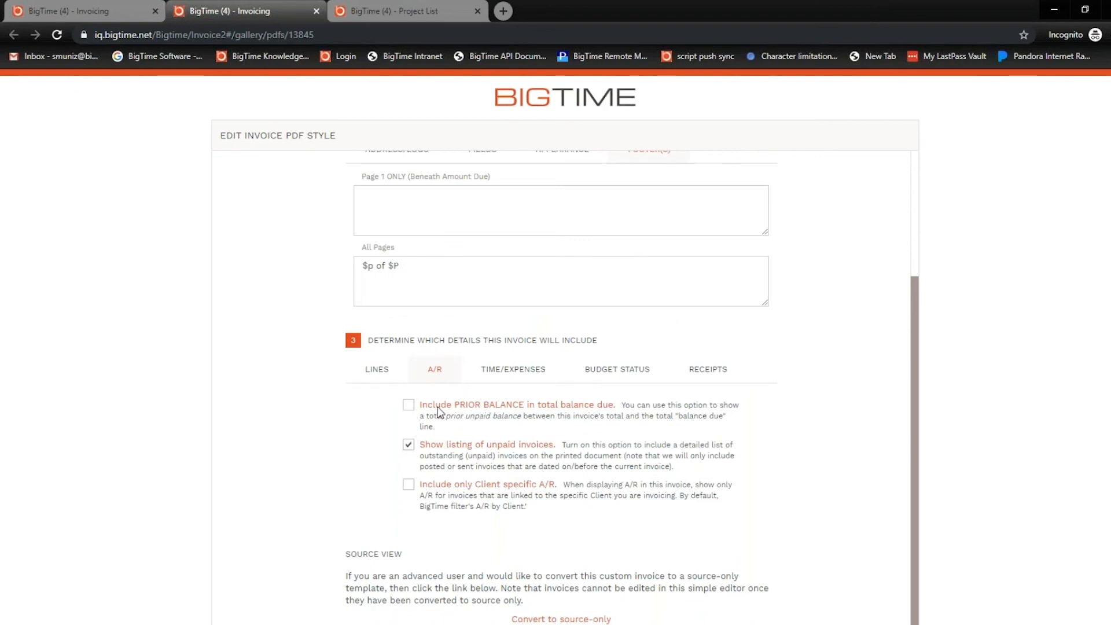
click(406, 407)
scroll(761, 592, up, 3)
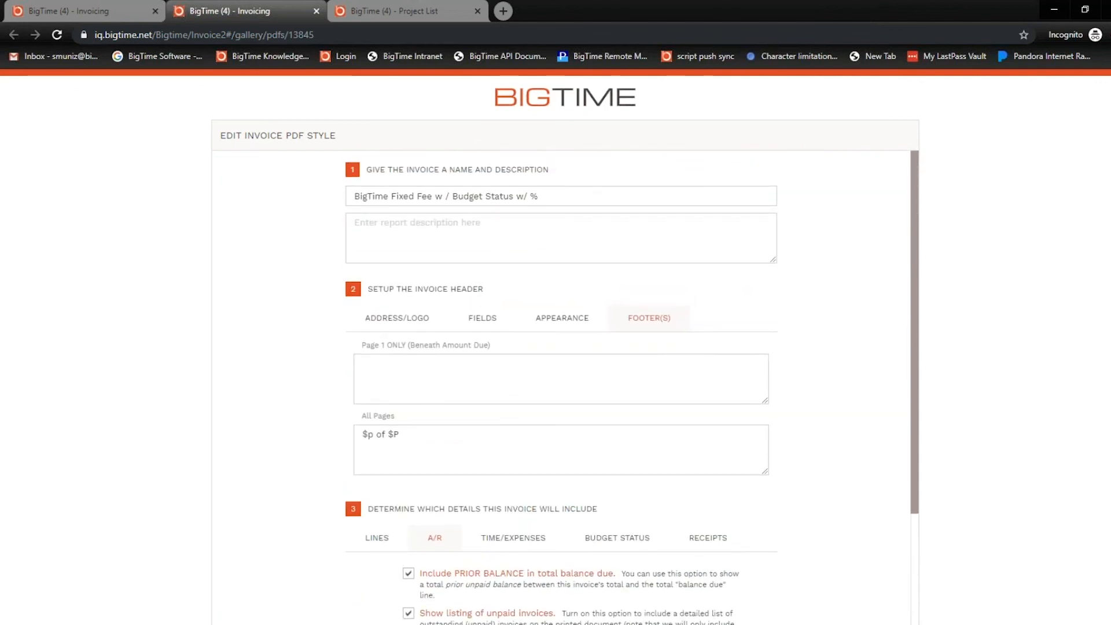
key(ctrl+w)
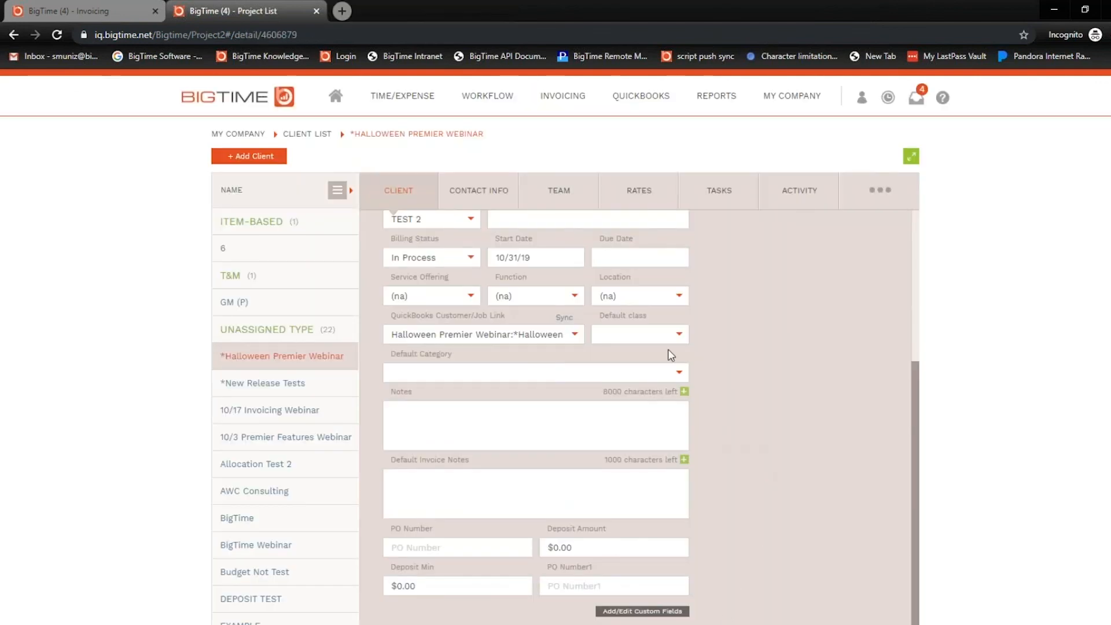
Step: Open the invoice PDF style BigTime T&M (Copy) for editing from the invoice settings and display its time and expense detail options
mouse_move(581, 118)
click(583, 181)
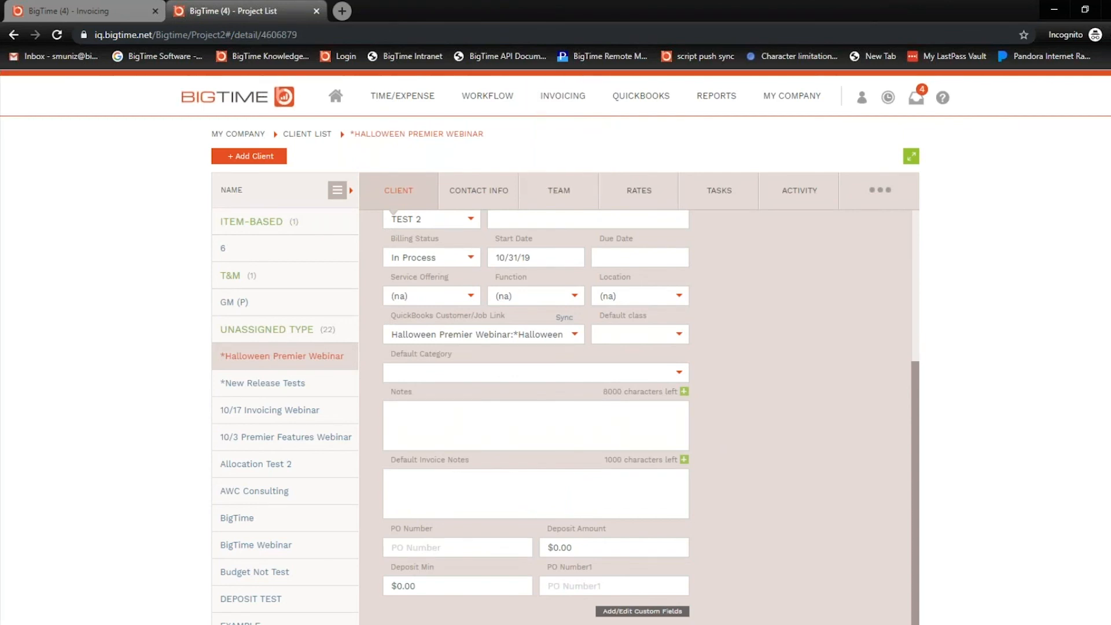
click(703, 145)
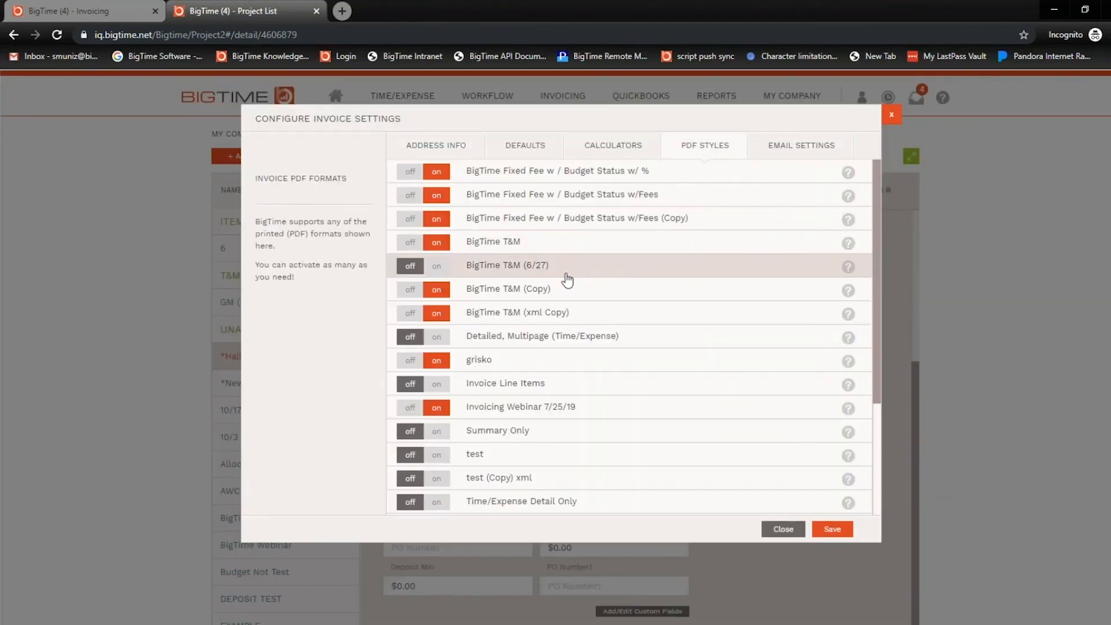
click(492, 289)
click(482, 325)
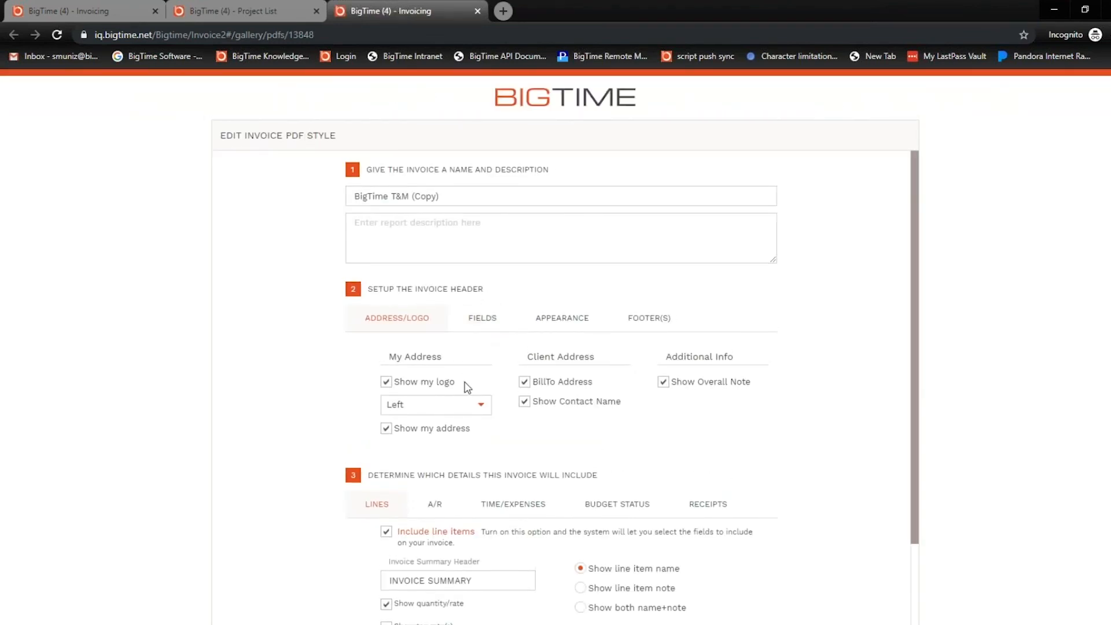
scroll(422, 449, down, 1)
click(513, 434)
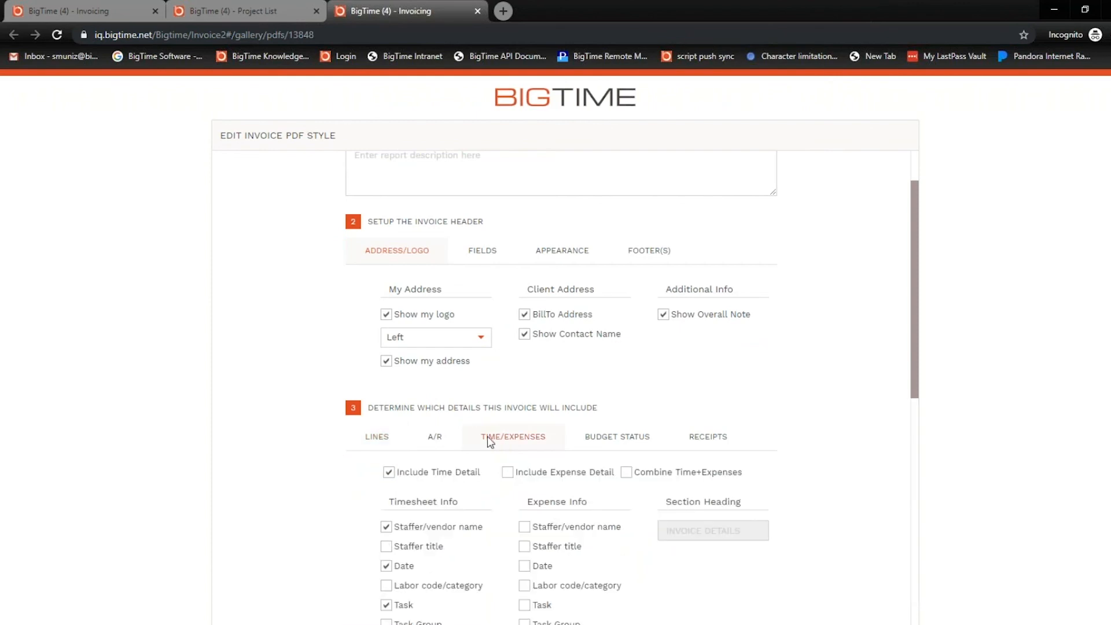
Step: Examine the time detail options for timesheet fields, sort order, excluding non-billable items, summaries and subtotals
scroll(489, 442, down, 2)
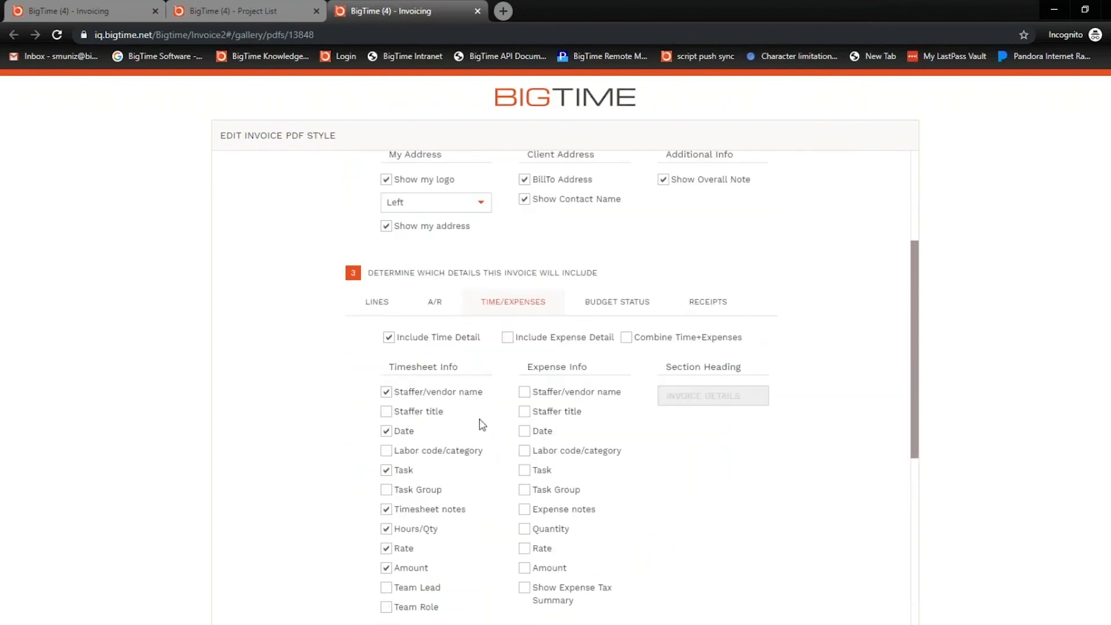
scroll(480, 424, down, 1)
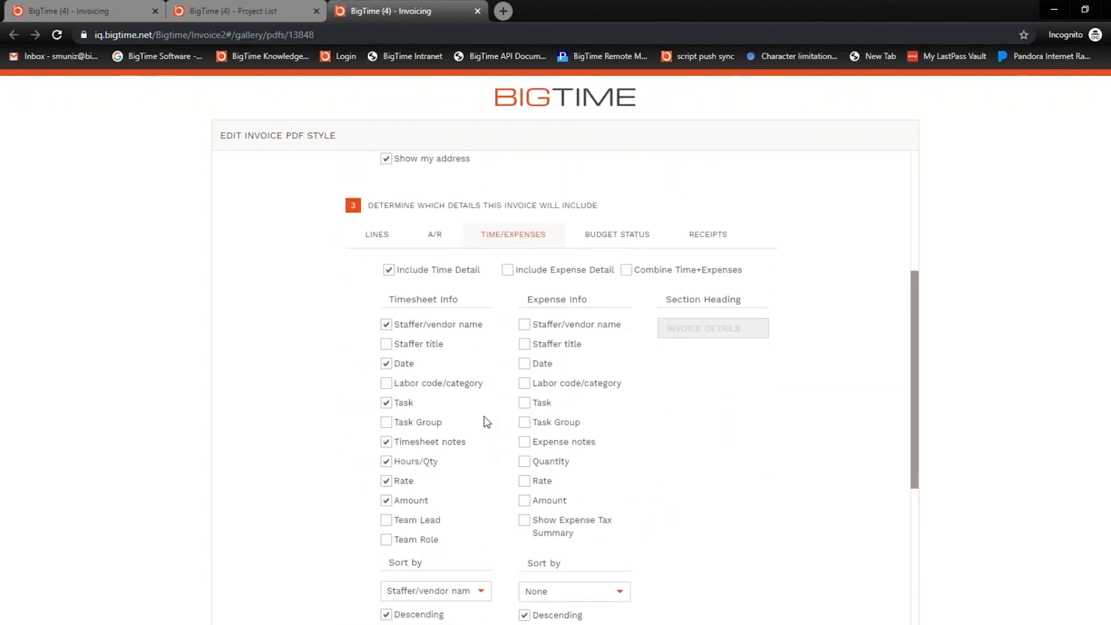
scroll(486, 422, down, 1)
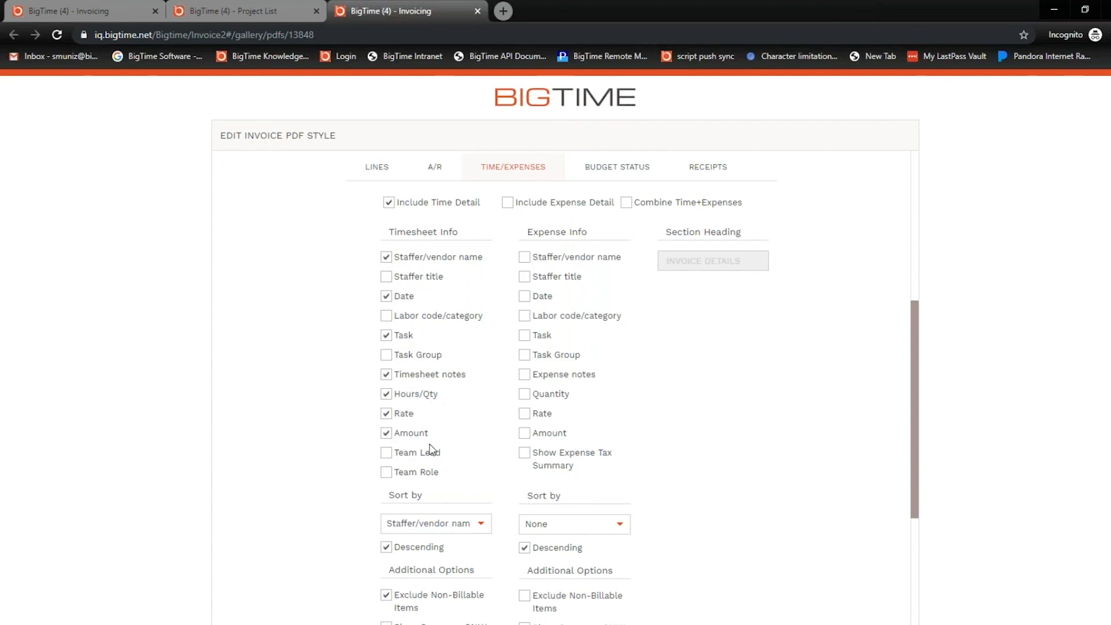
scroll(447, 415, down, 2)
click(462, 390)
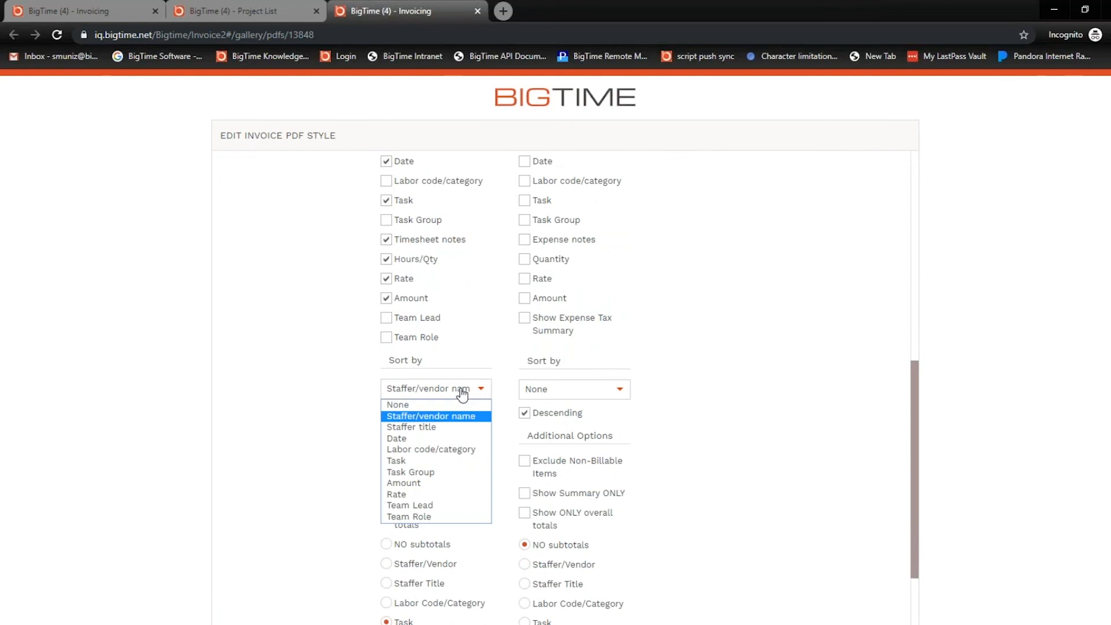
click(324, 419)
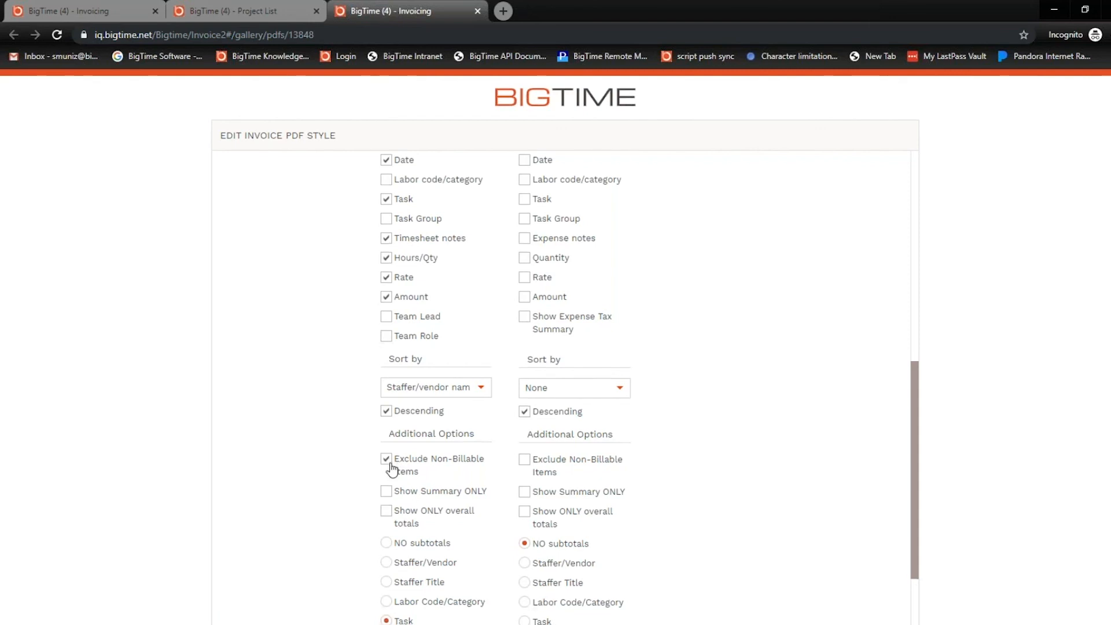
scroll(385, 463, down, 2)
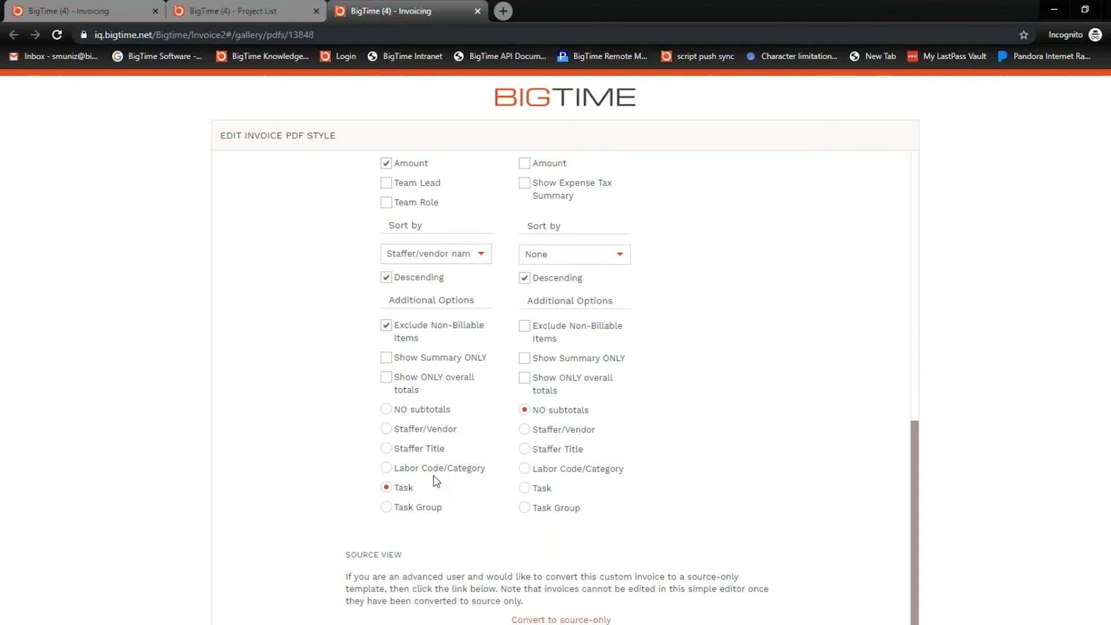
scroll(451, 475, up, 3)
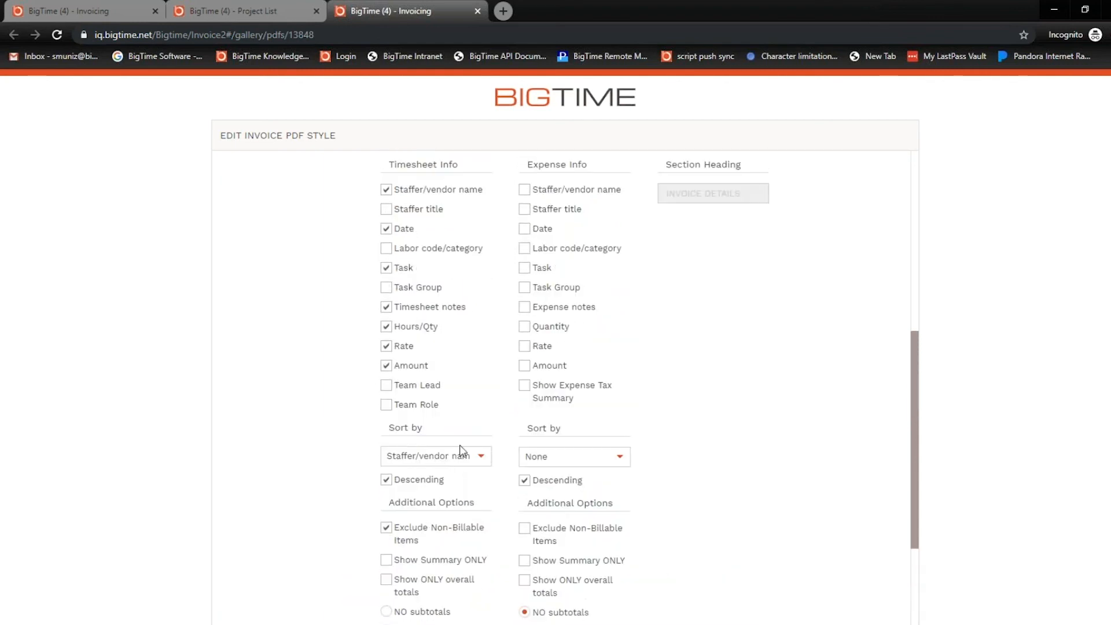
scroll(428, 453, up, 1)
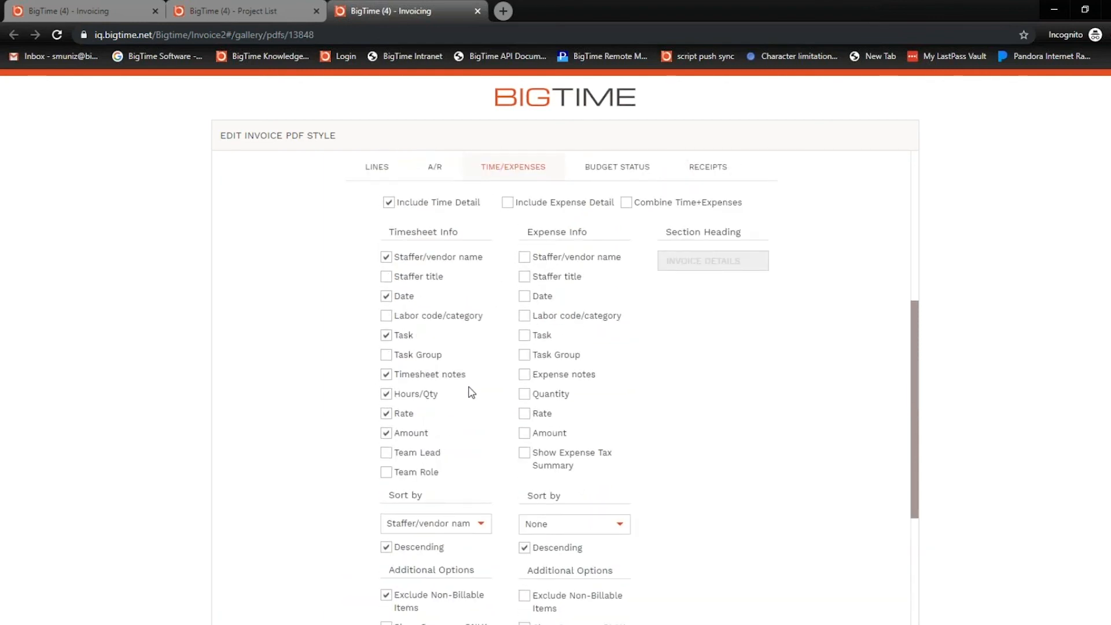
scroll(469, 386, down, 4)
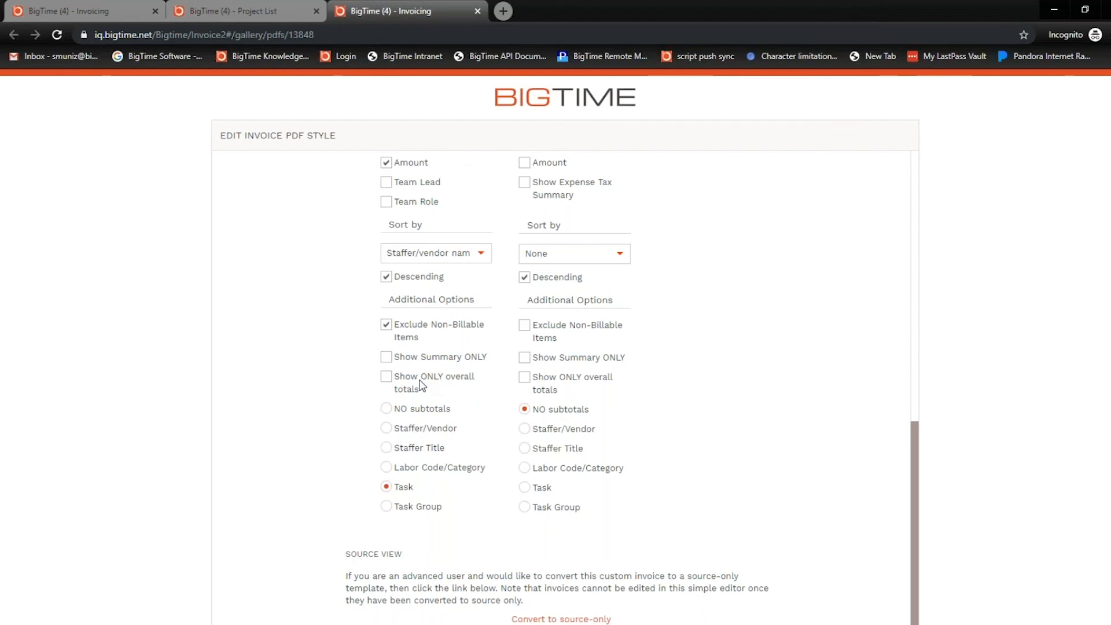
scroll(471, 371, up, 2)
scroll(463, 364, up, 4)
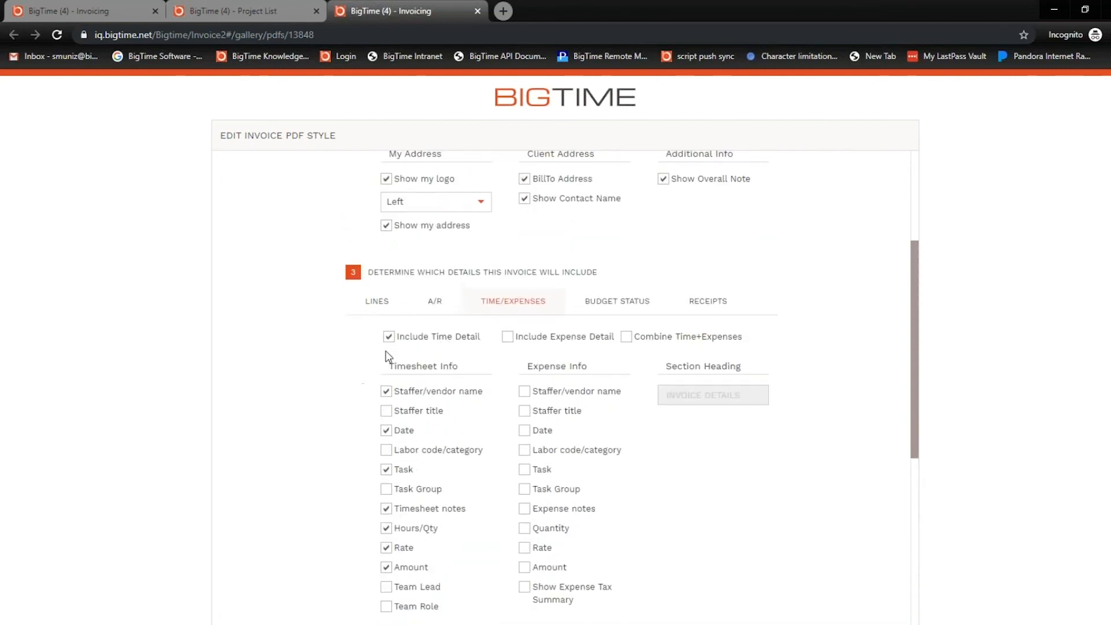
scroll(388, 355, down, 6)
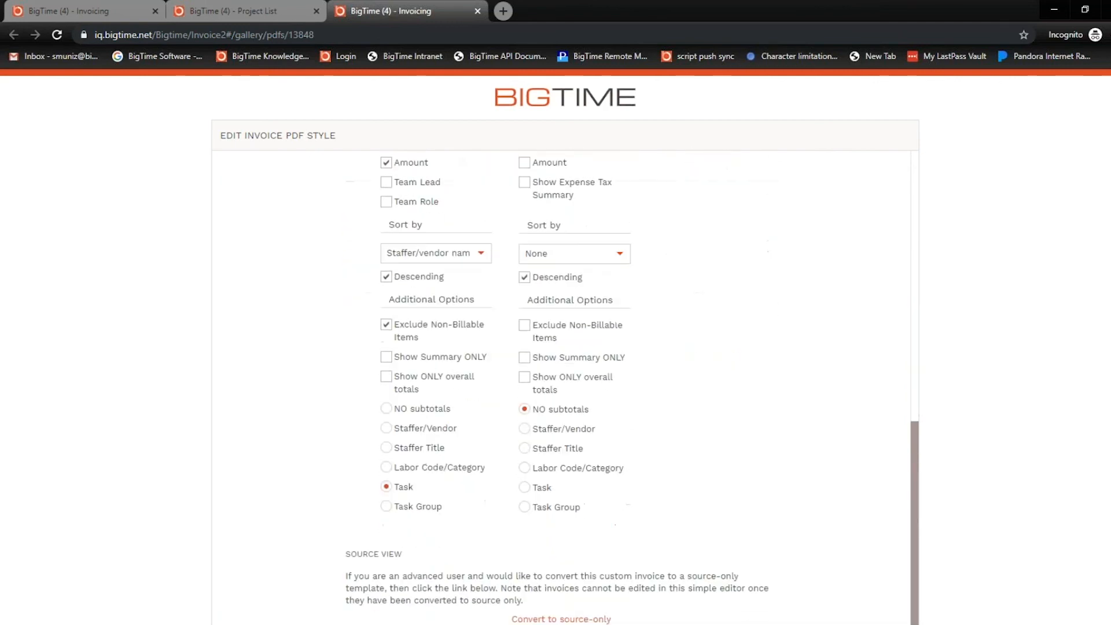
Step: Convert the BigTime T&M (Copy) style to source-only, examine its XML source, and close the editor and invoice settings without saving
click(551, 620)
click(511, 356)
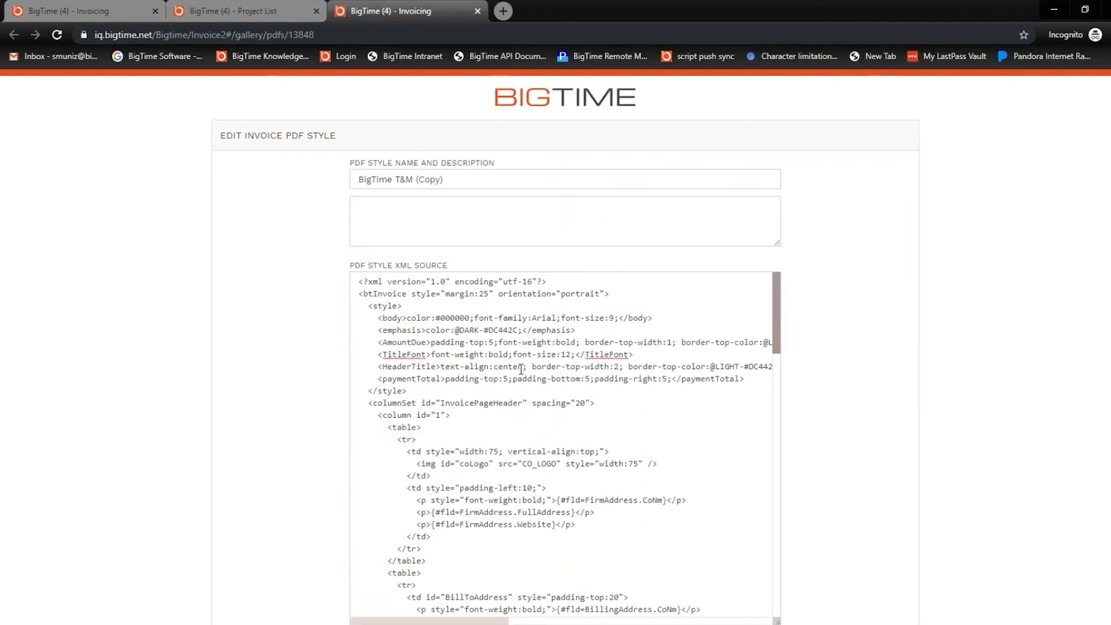
scroll(671, 514, down, 5)
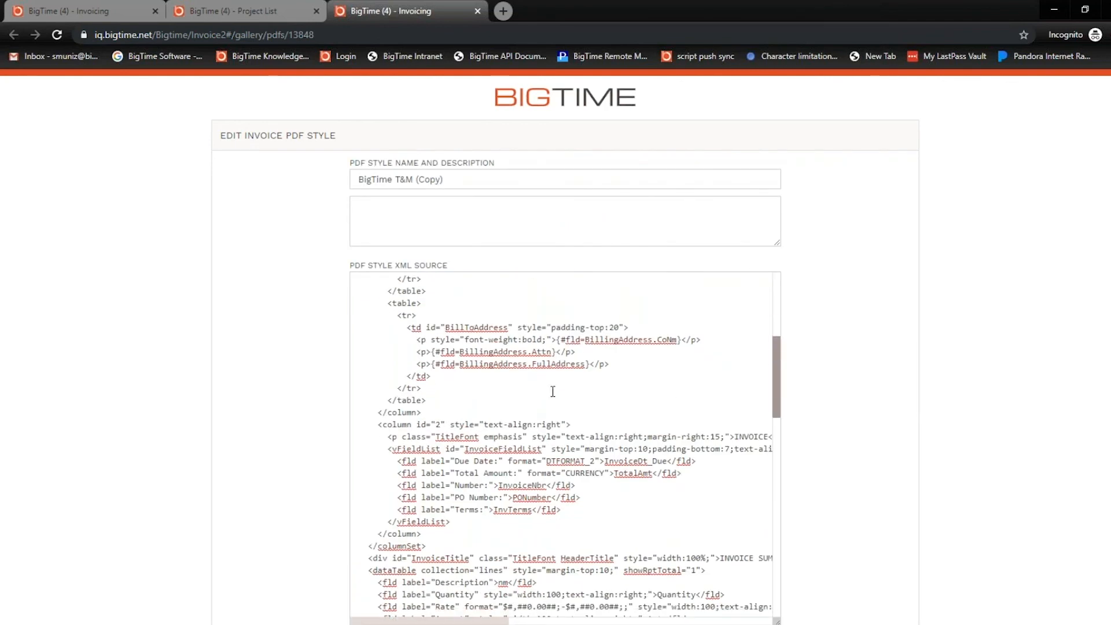
scroll(548, 396, down, 2)
scroll(537, 400, down, 3)
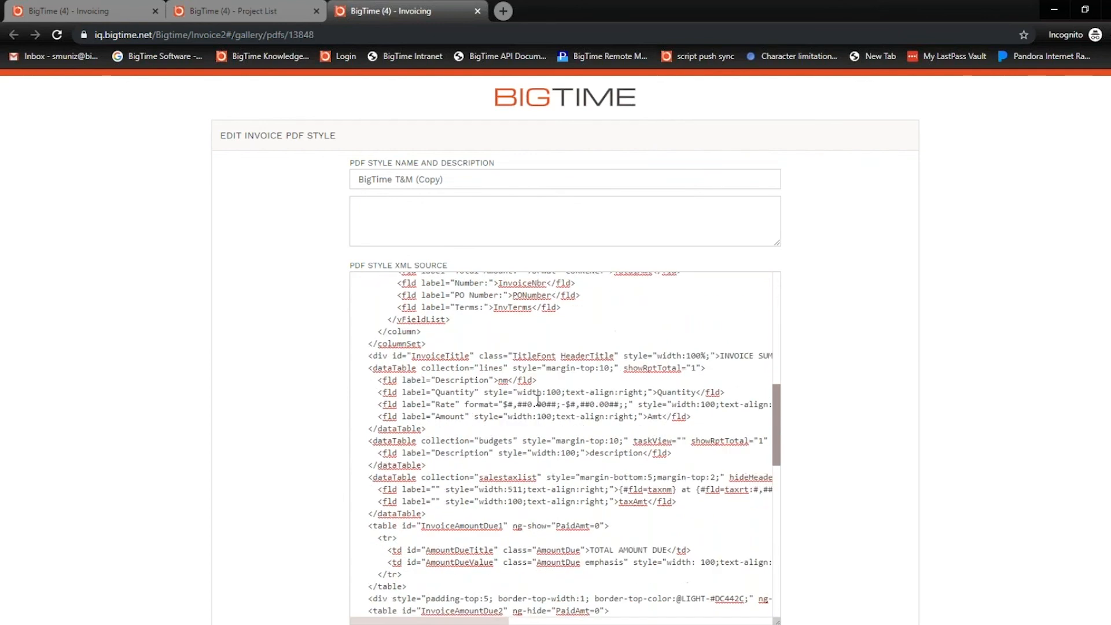
scroll(569, 408, down, 2)
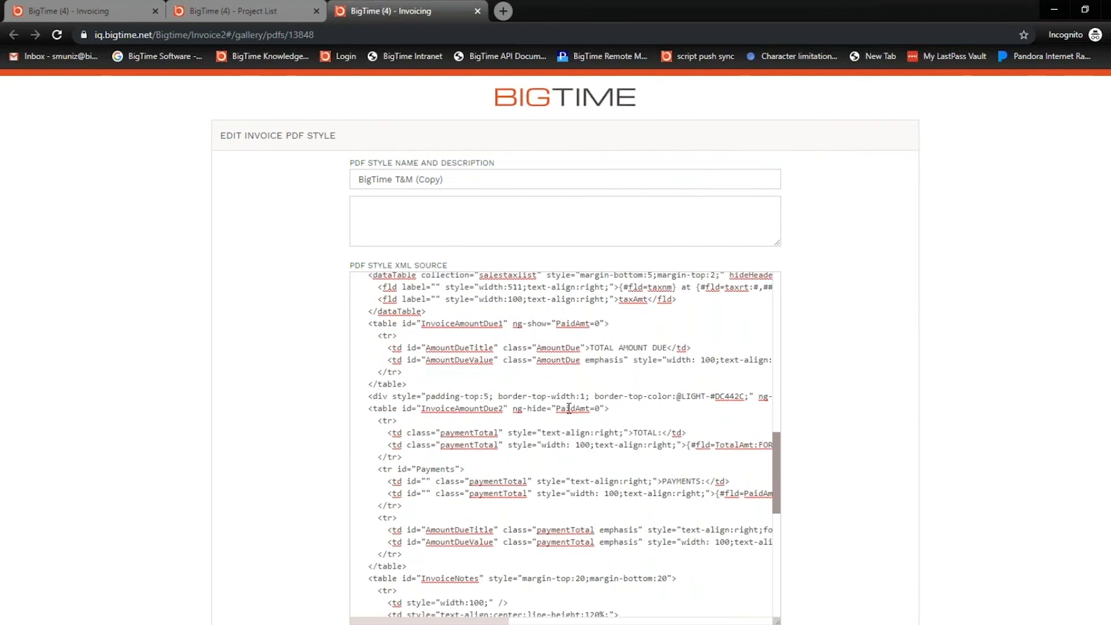
scroll(570, 408, down, 4)
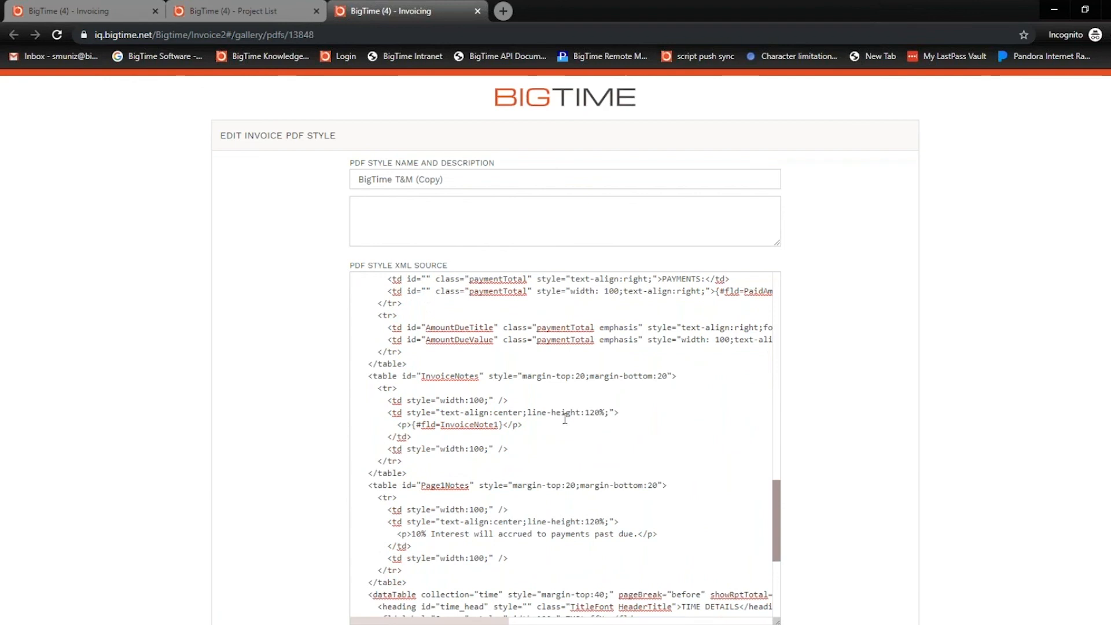
scroll(566, 408, down, 4)
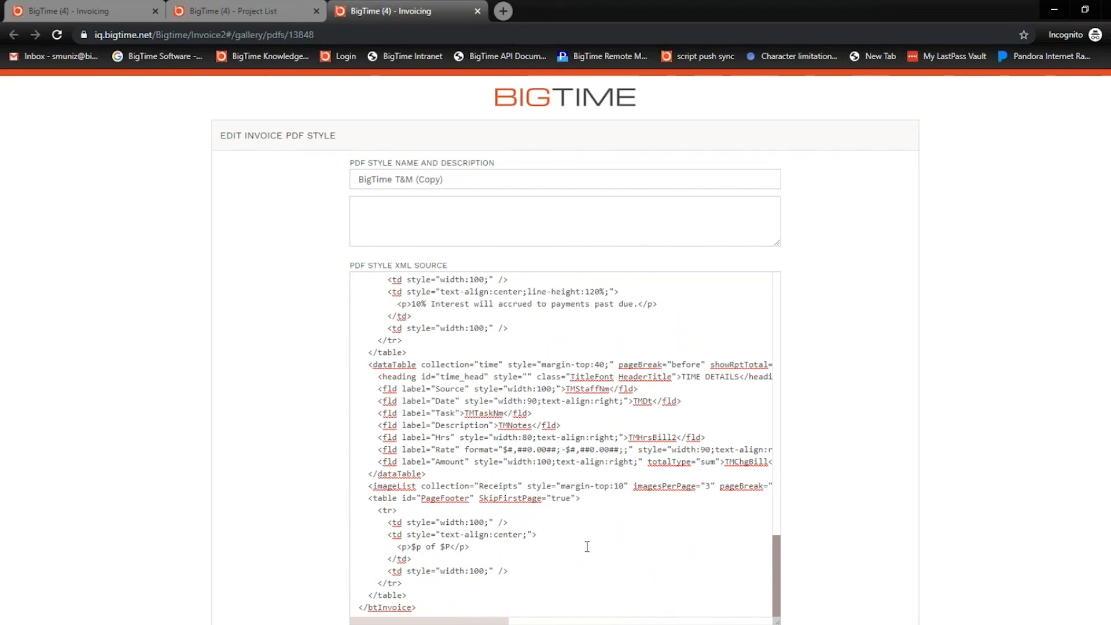
scroll(605, 504, up, 20)
scroll(623, 482, down, 10)
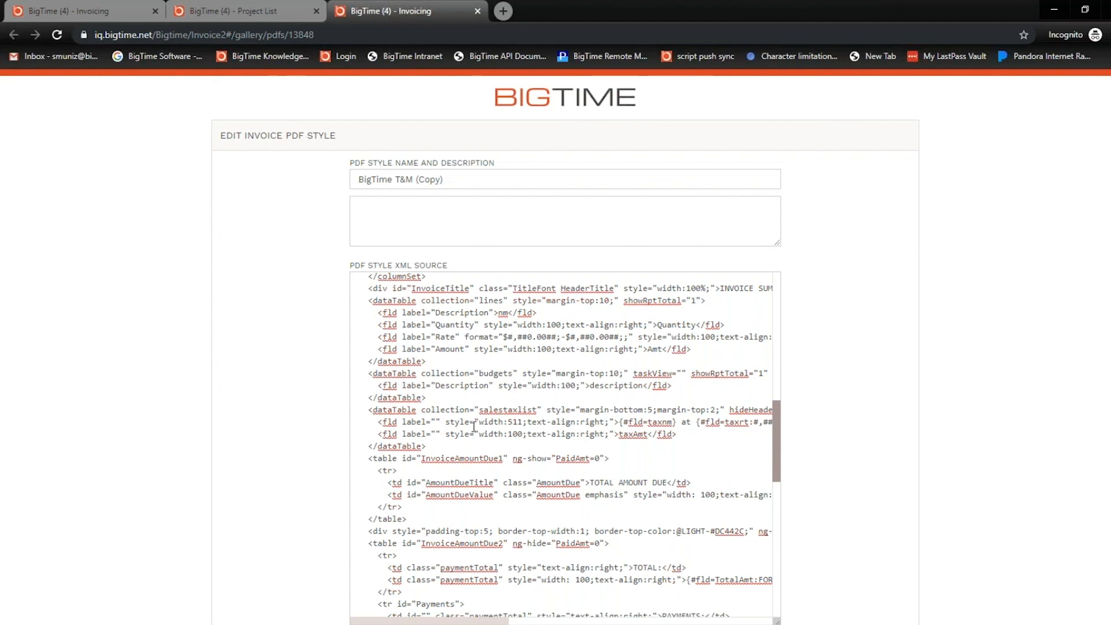
scroll(464, 401, down, 6)
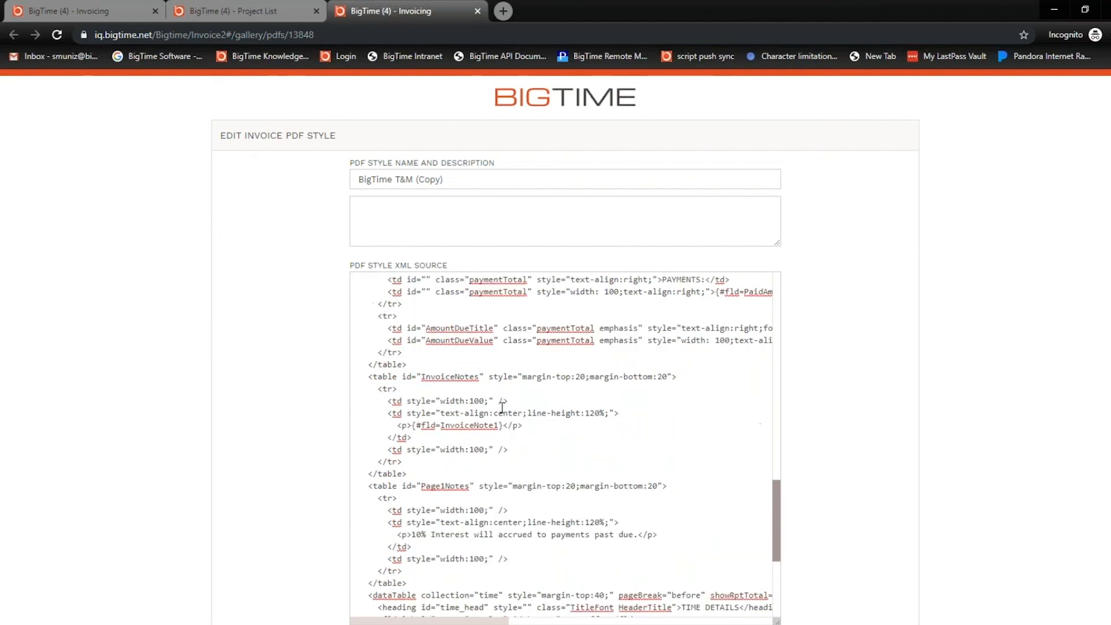
key(ctrl+w)
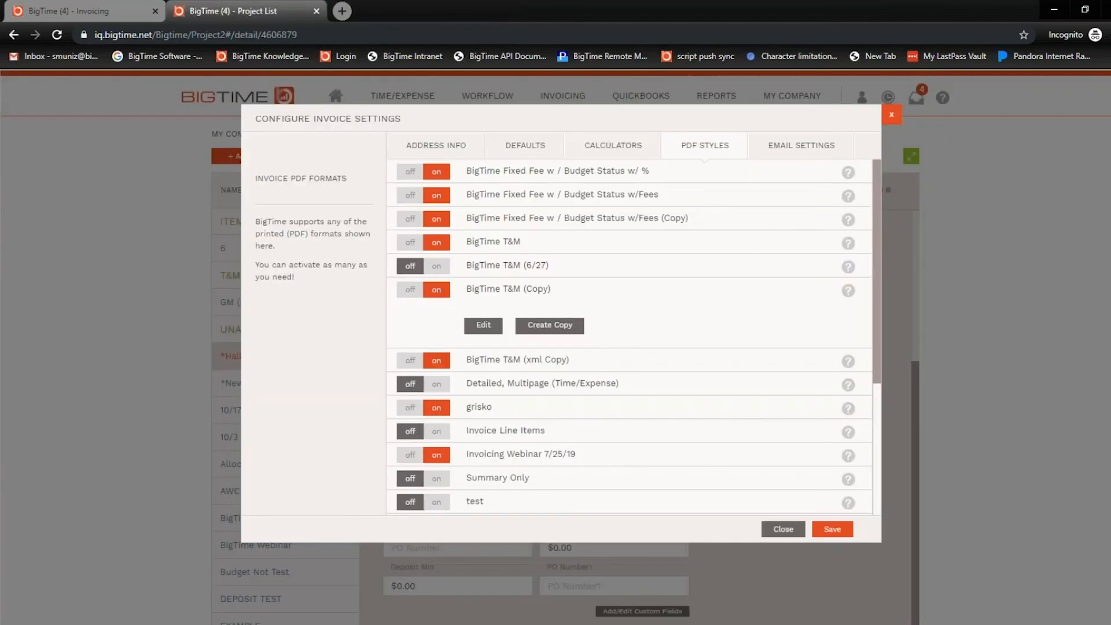
click(891, 115)
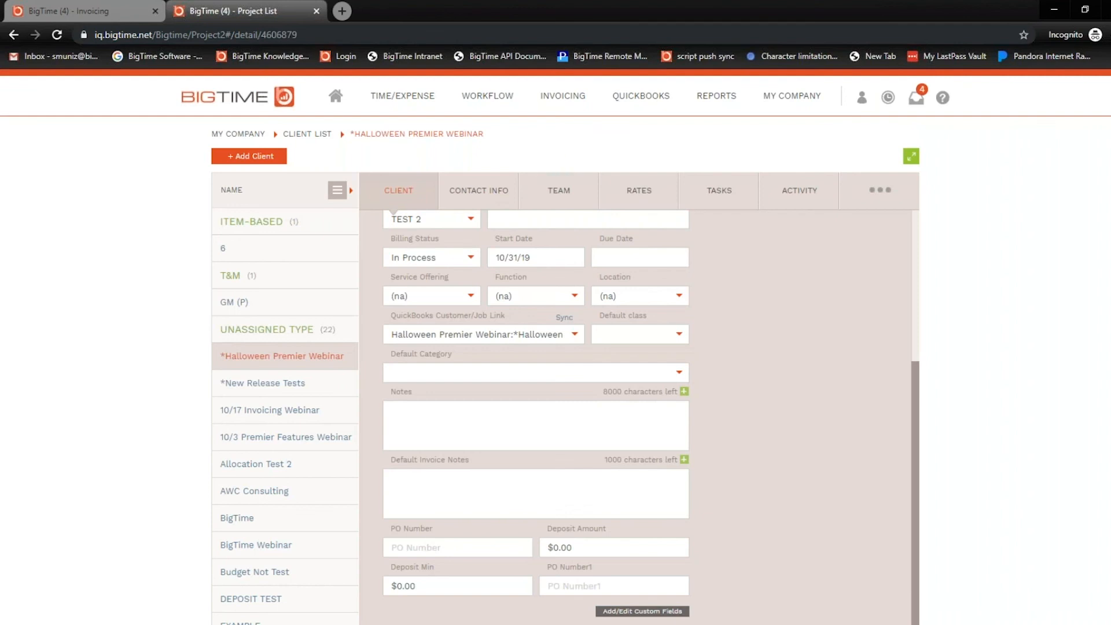
Step: View the description of the Item Based Billing calculator in the invoice settings and close them
mouse_move(581, 109)
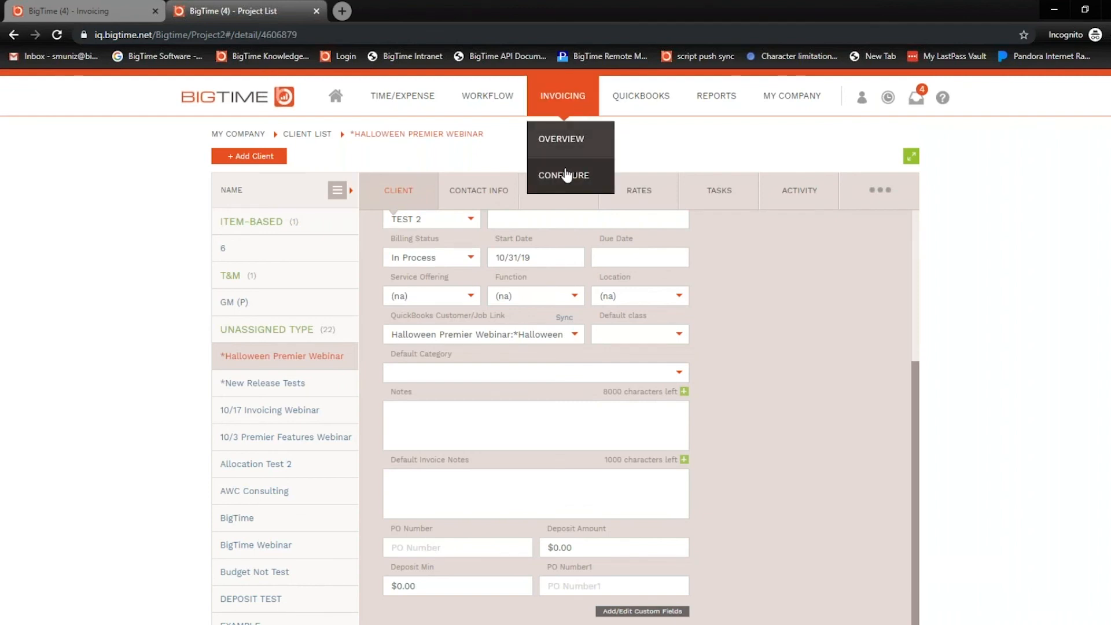
click(565, 174)
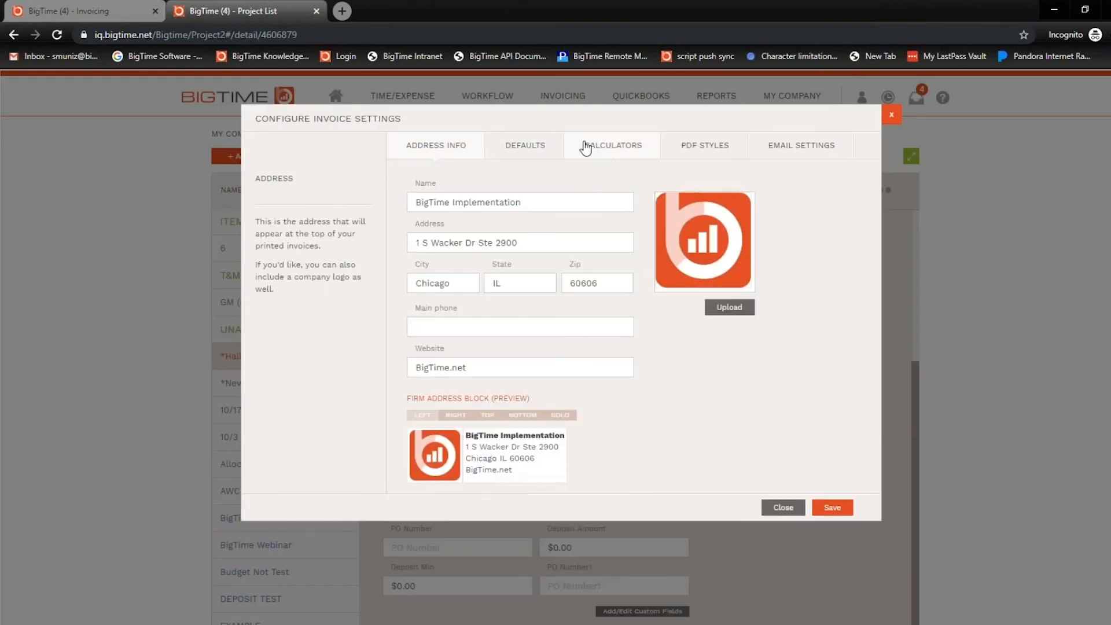
click(586, 147)
scroll(564, 261, down, 3)
scroll(562, 257, up, 3)
click(513, 305)
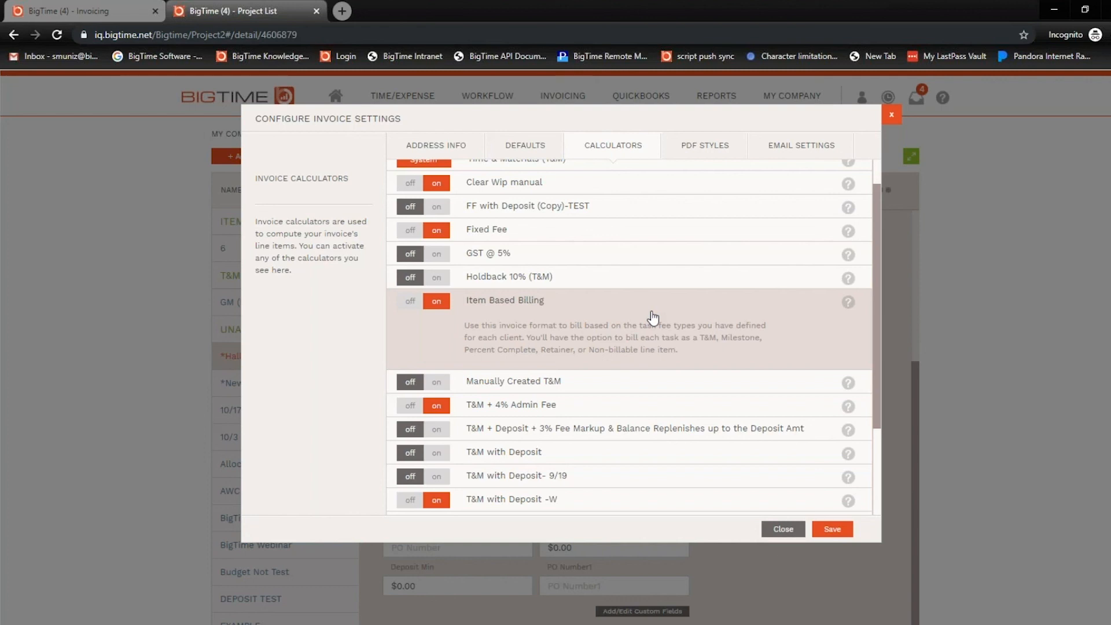
click(893, 116)
Step: Open the task editor for the client Planet Express
scroll(287, 458, down, 1)
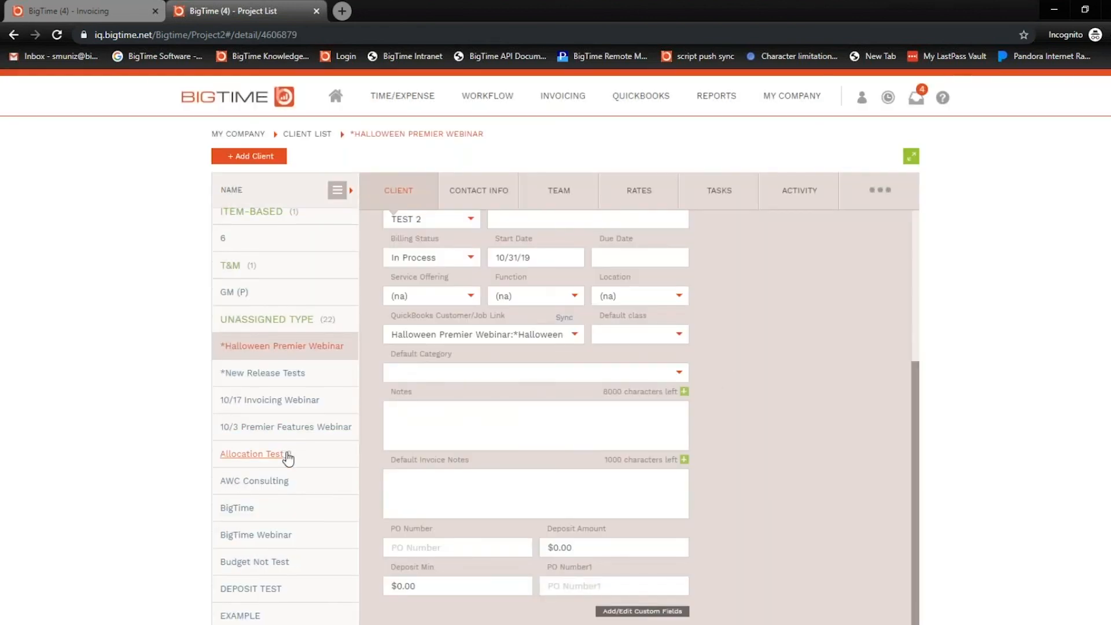
scroll(287, 458, down, 5)
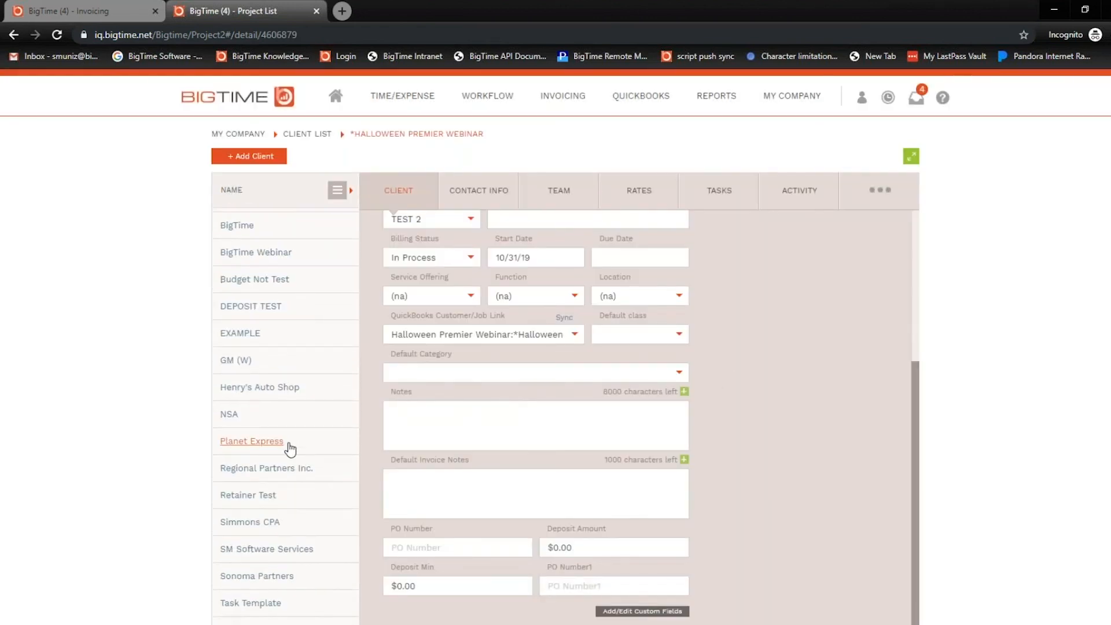
click(252, 450)
click(747, 204)
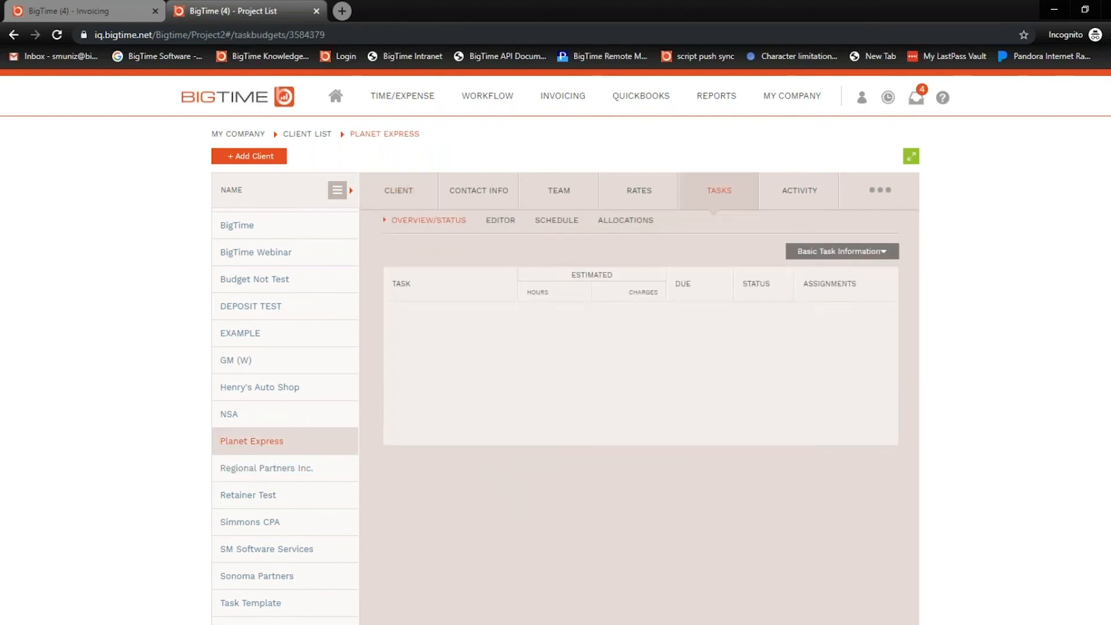
click(497, 227)
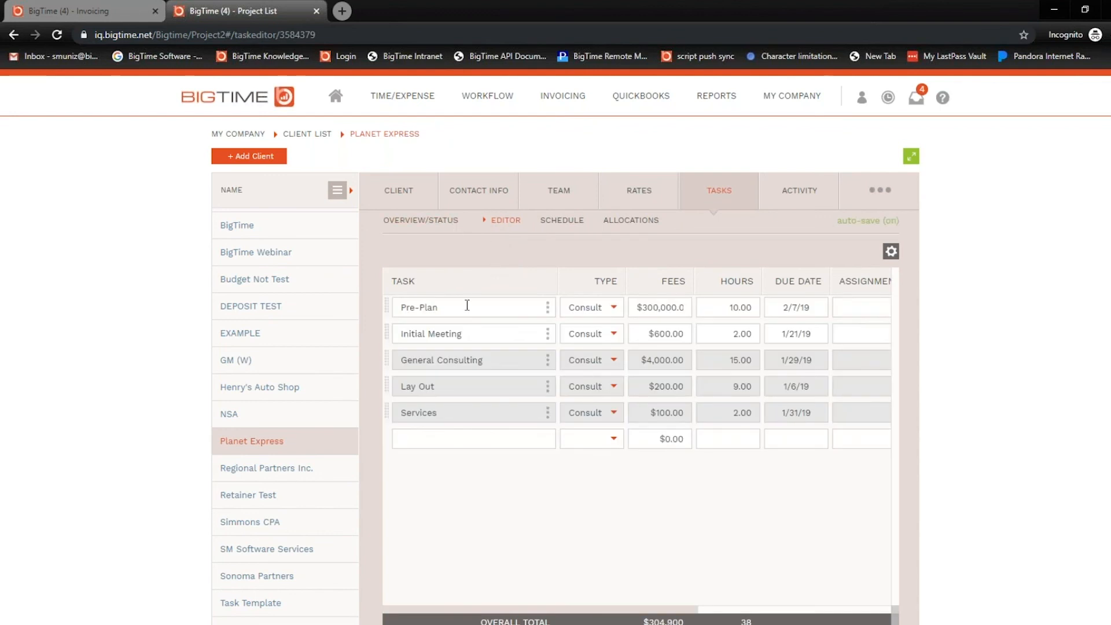
Step: Set the Pre-Plan task's invoice fee type to Time and Materials in its accounting details and save the task
click(548, 308)
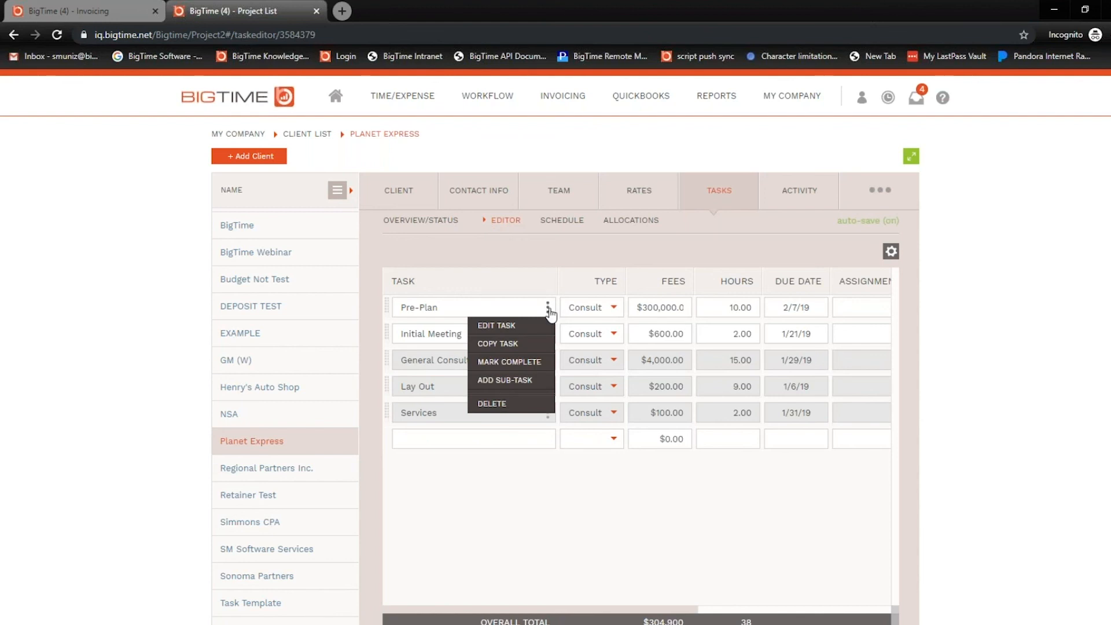
click(504, 327)
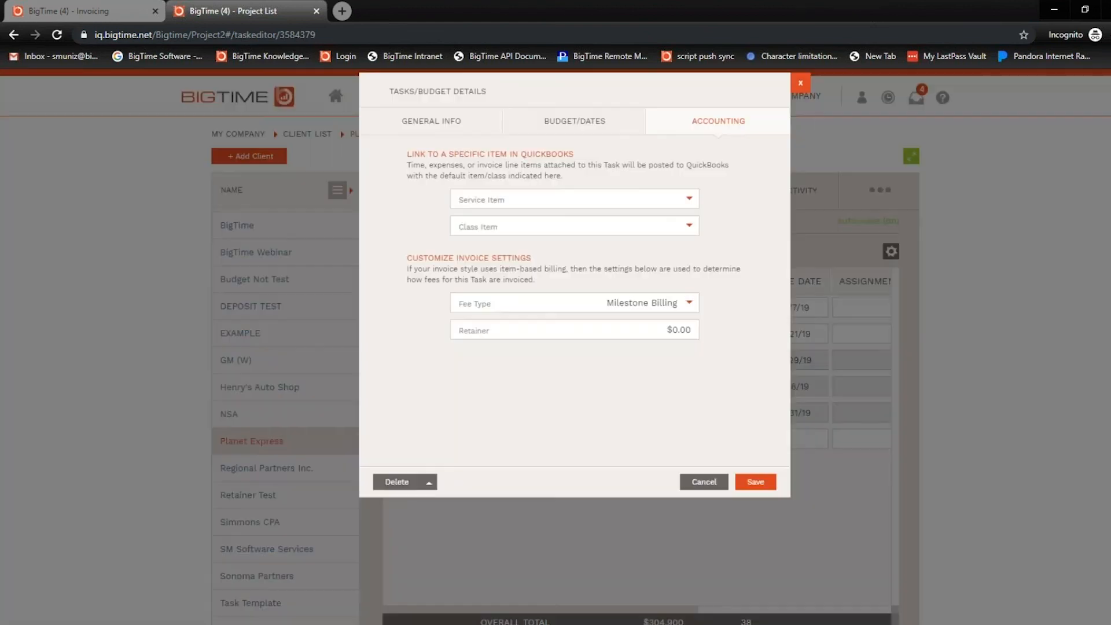
drag(549, 318, 697, 335)
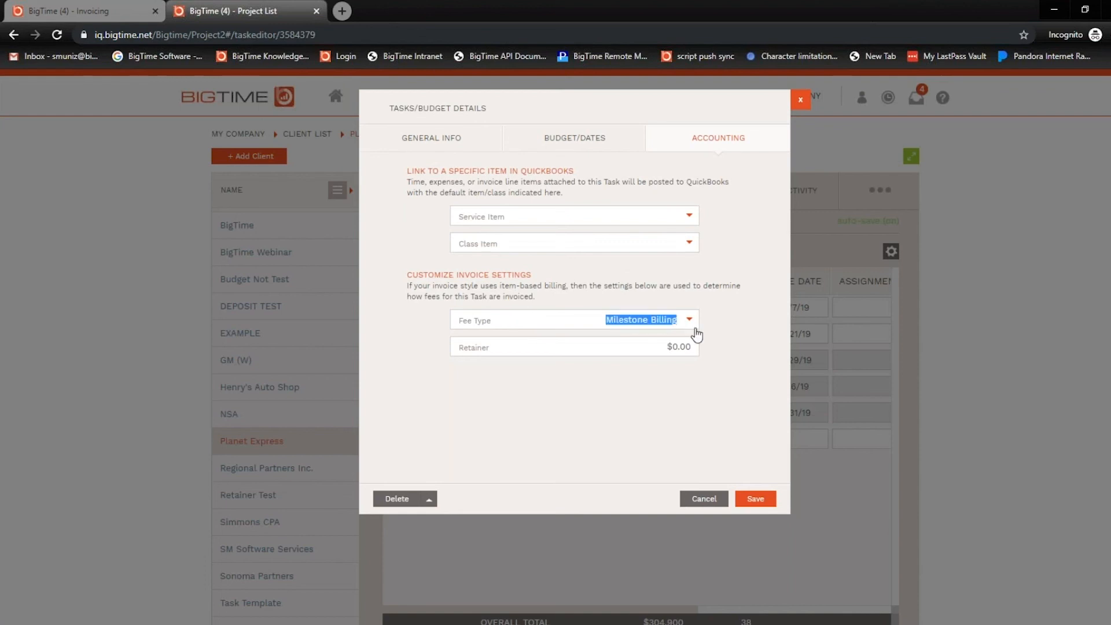
click(688, 320)
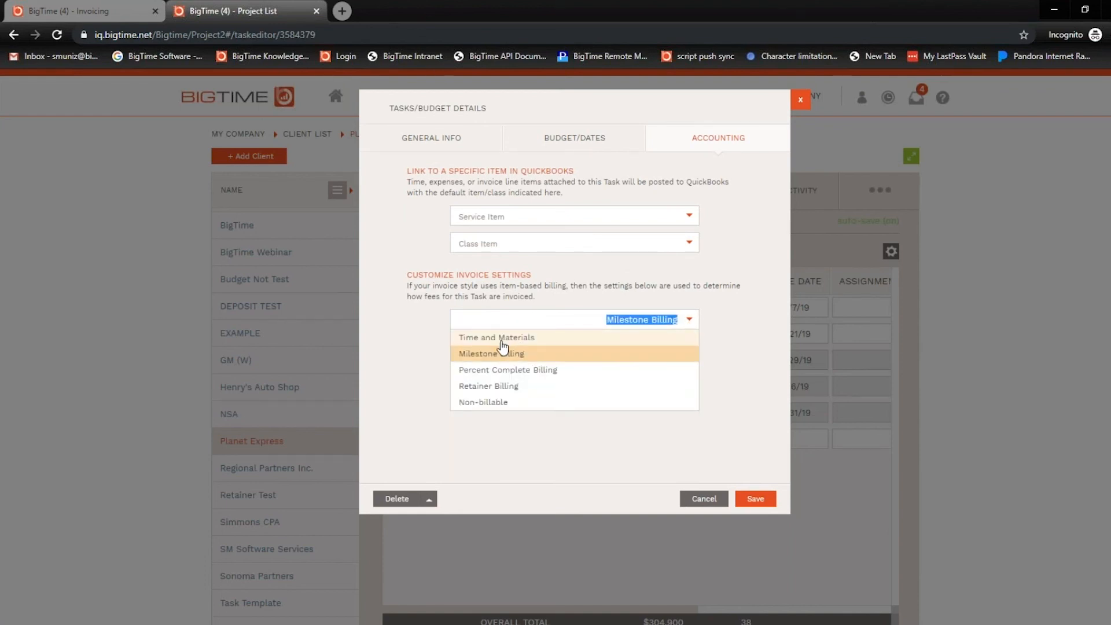
click(501, 340)
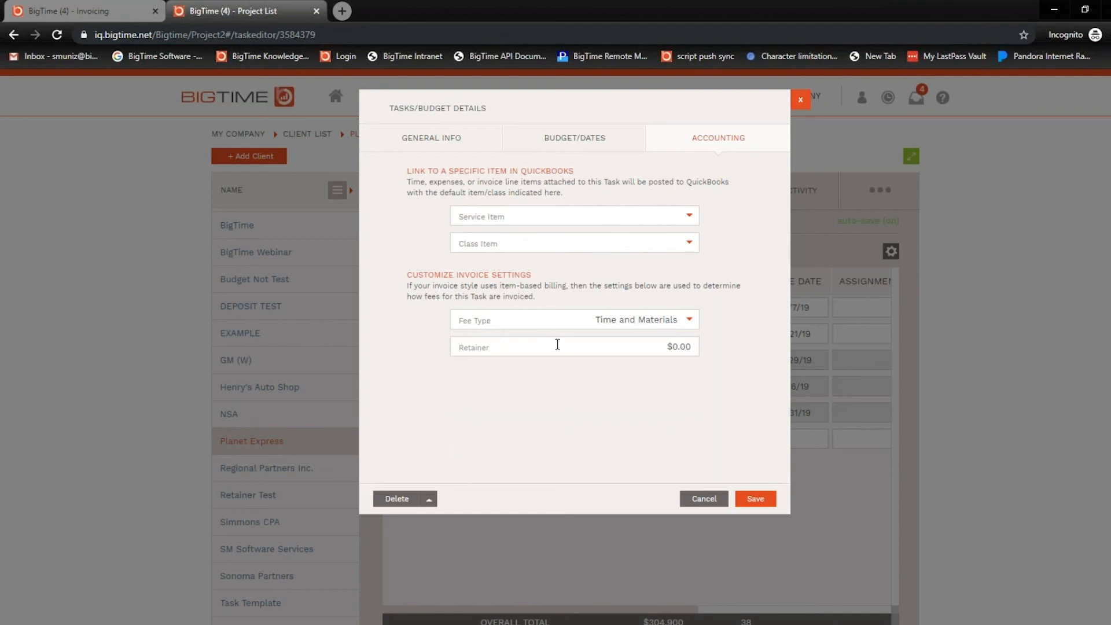
click(752, 497)
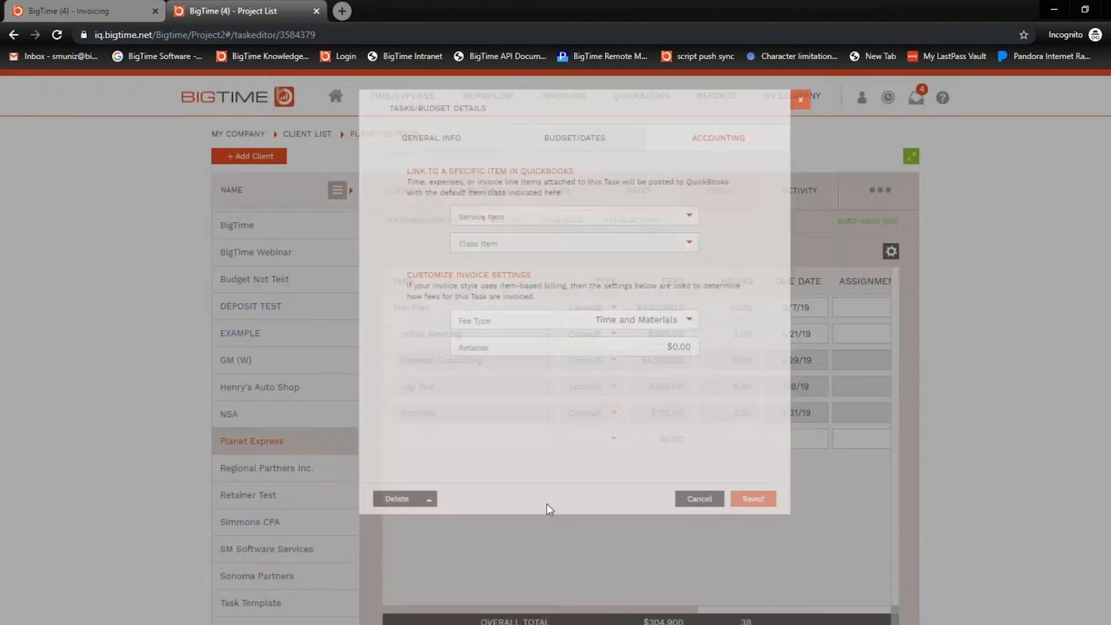
Step: Set the Initial Meeting task's invoice fee type to Retainer Billing with a retainer of 5000 in its accounting details
click(528, 331)
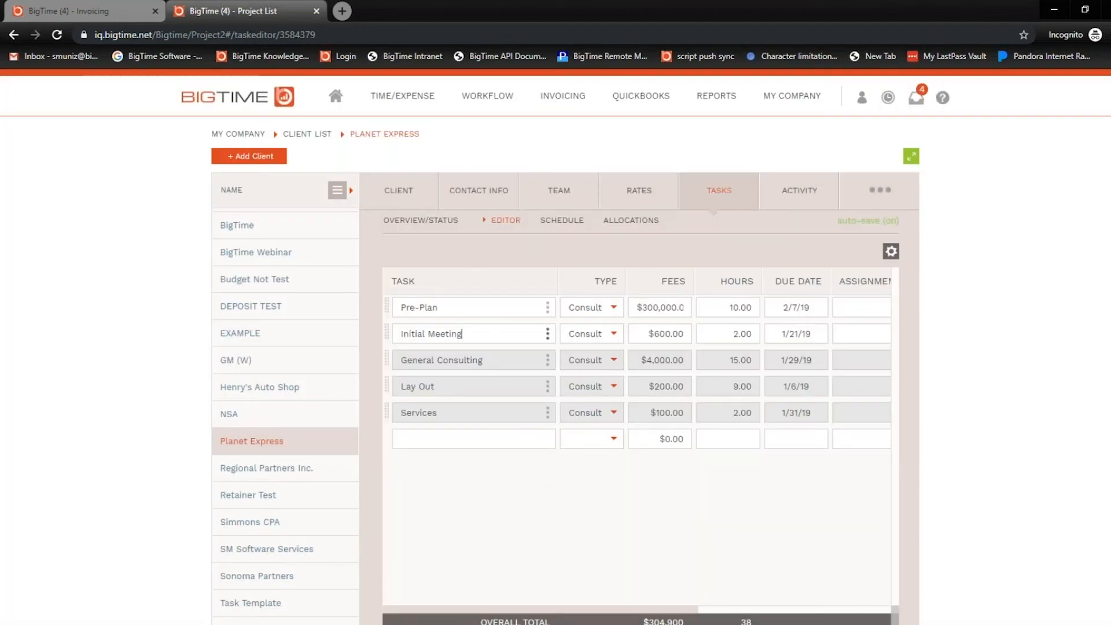
click(547, 334)
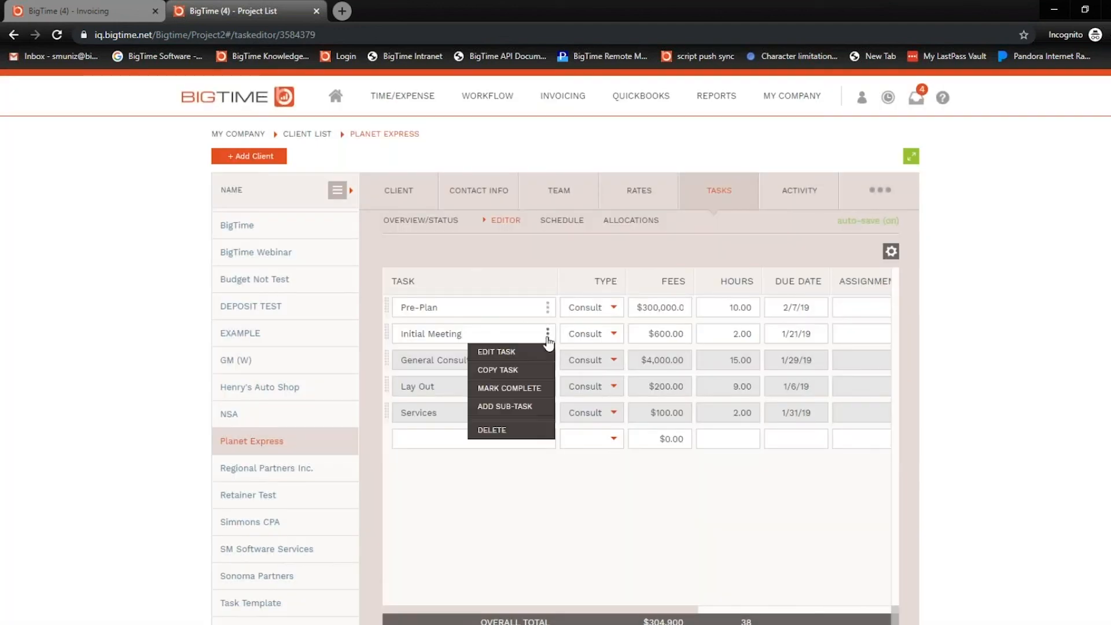
click(497, 358)
click(697, 320)
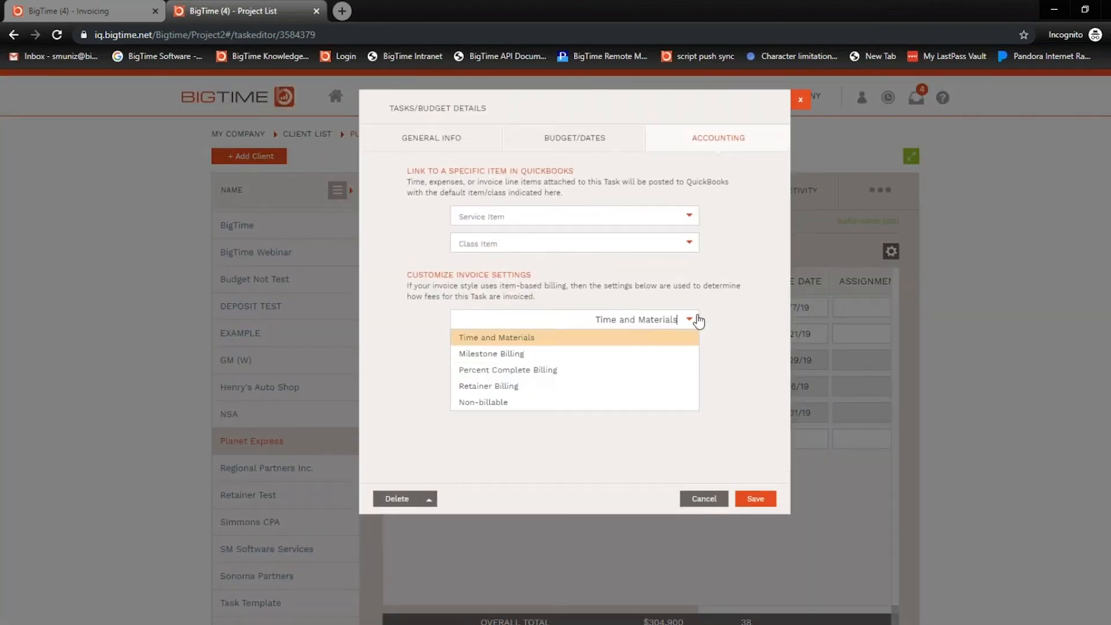
click(547, 397)
click(625, 342)
text(5000)
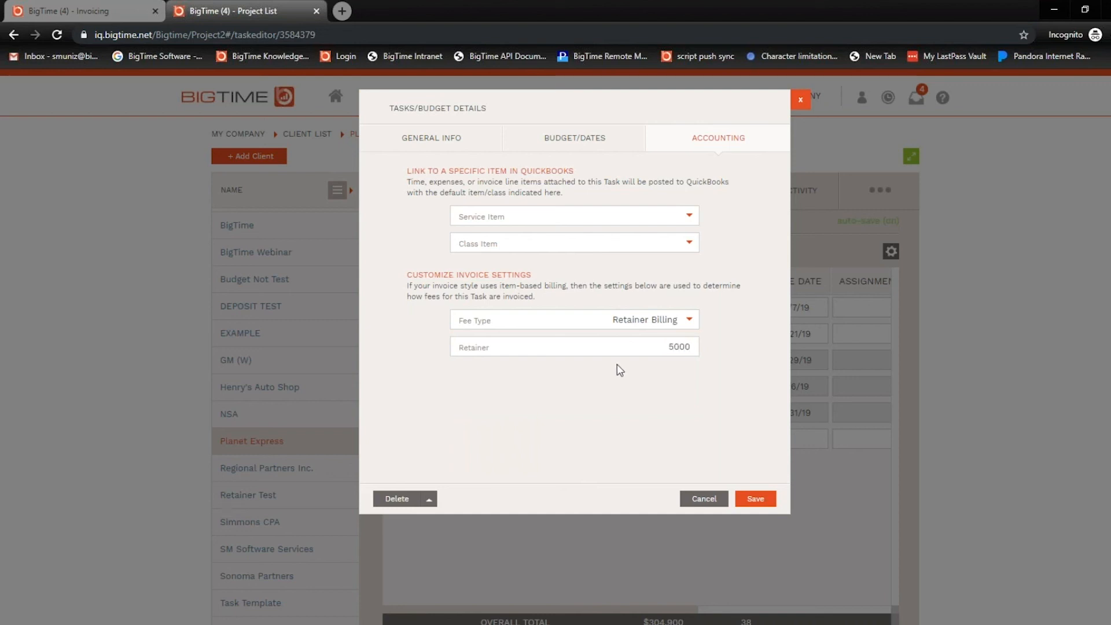
click(617, 366)
click(614, 349)
click(508, 345)
Step: Change the Initial Meeting task's fee type to Milestone Billing and save the task
click(687, 320)
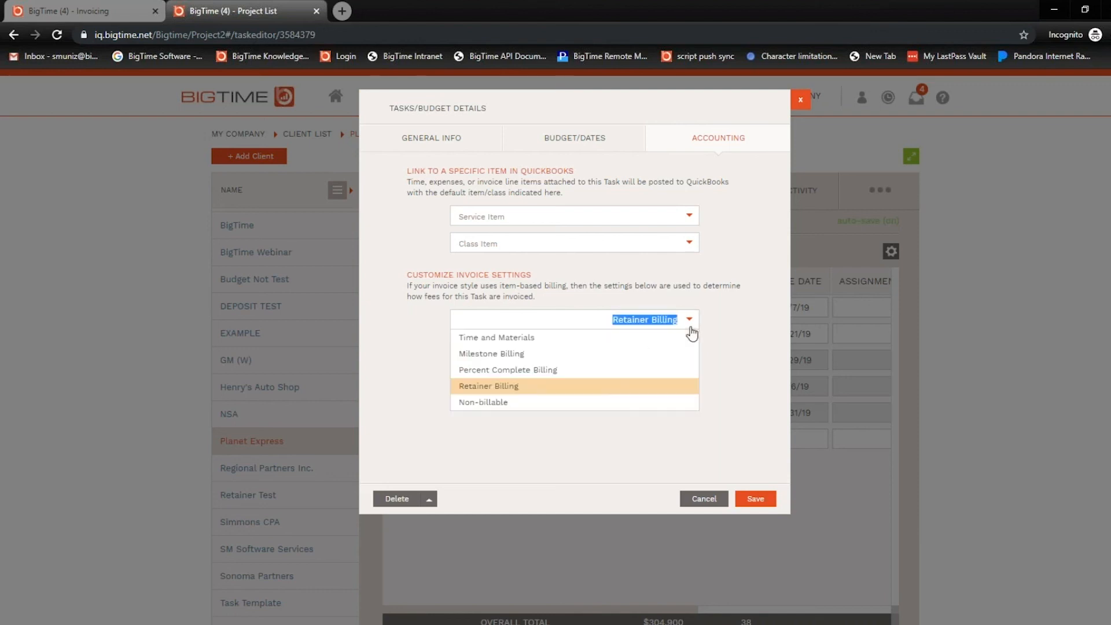
click(558, 356)
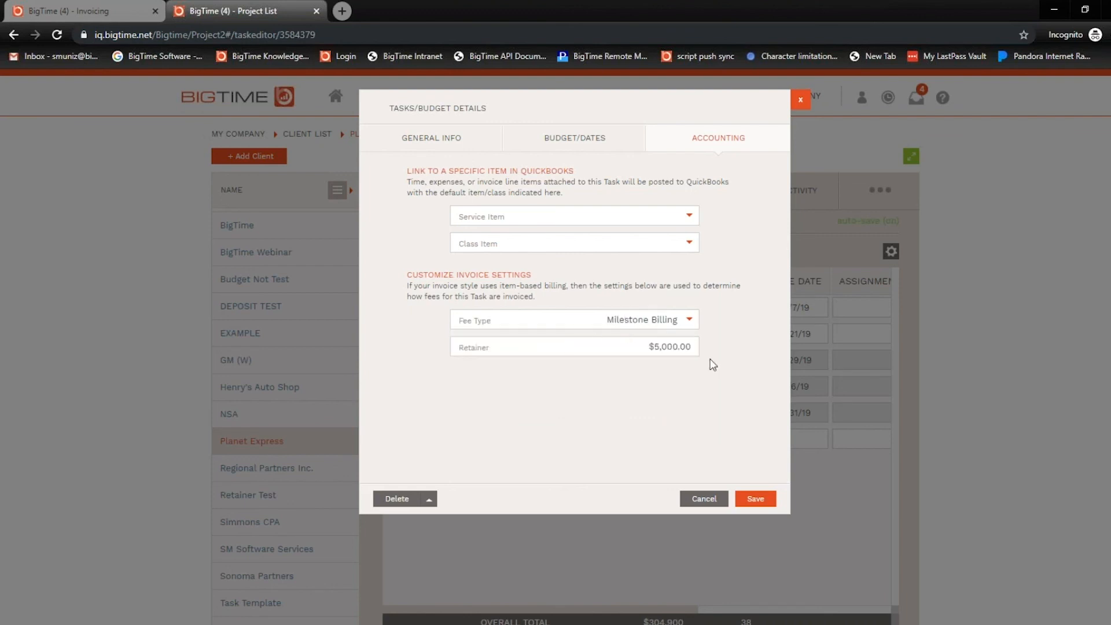
click(755, 499)
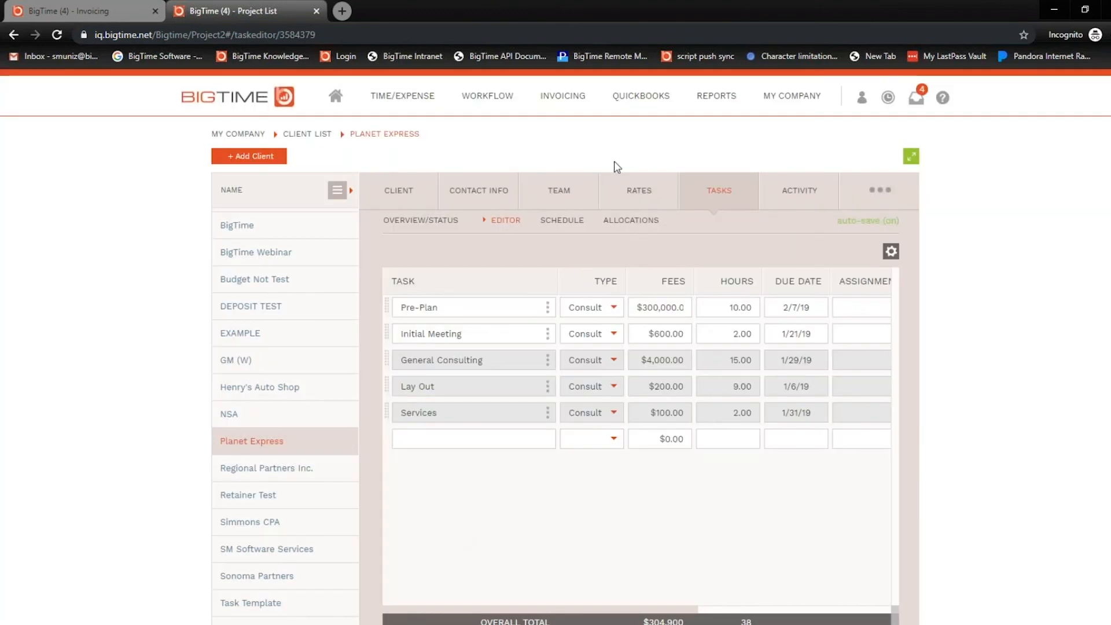
Step: Start a new invoice for the client Planet Express from the invoicing overview, using the Item Based Billing invoice type
mouse_move(571, 113)
click(567, 139)
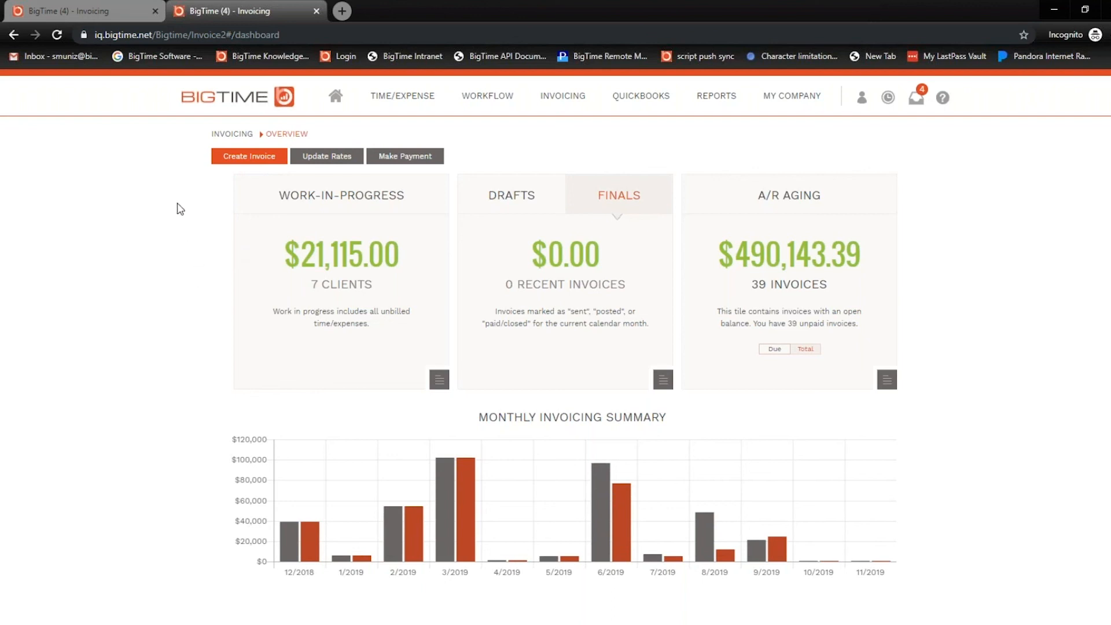
click(238, 162)
click(519, 341)
text(plan)
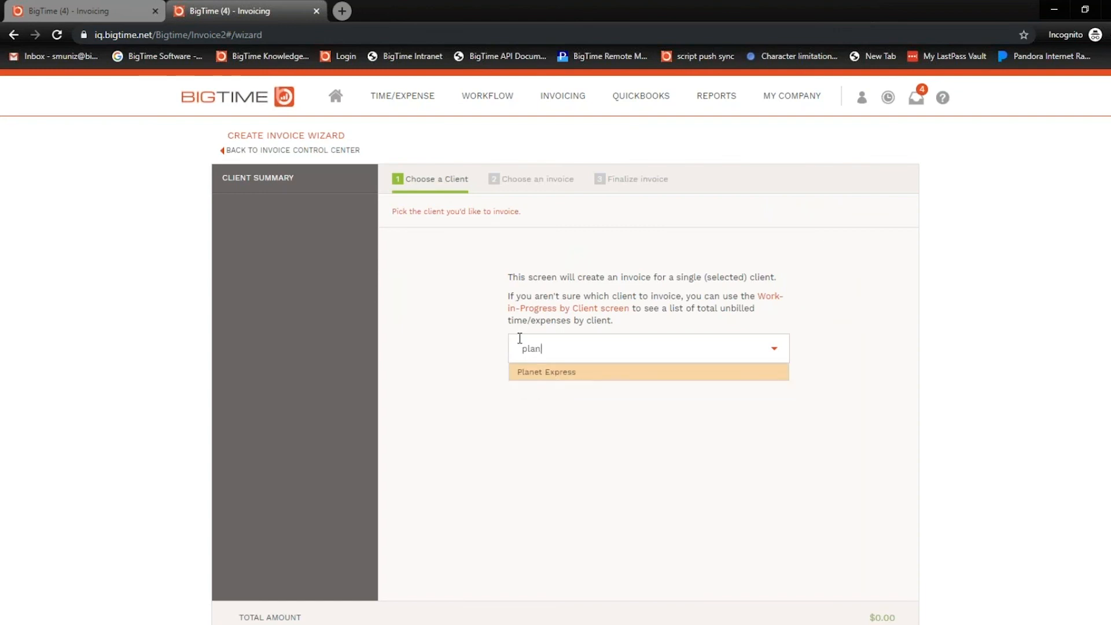
click(543, 375)
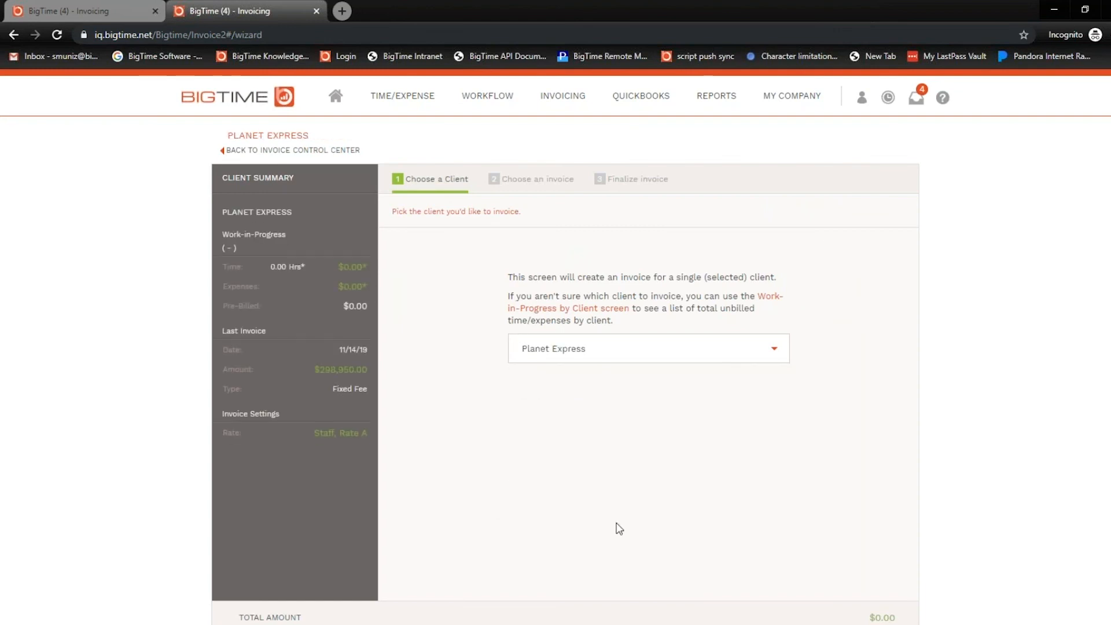
click(873, 623)
click(498, 364)
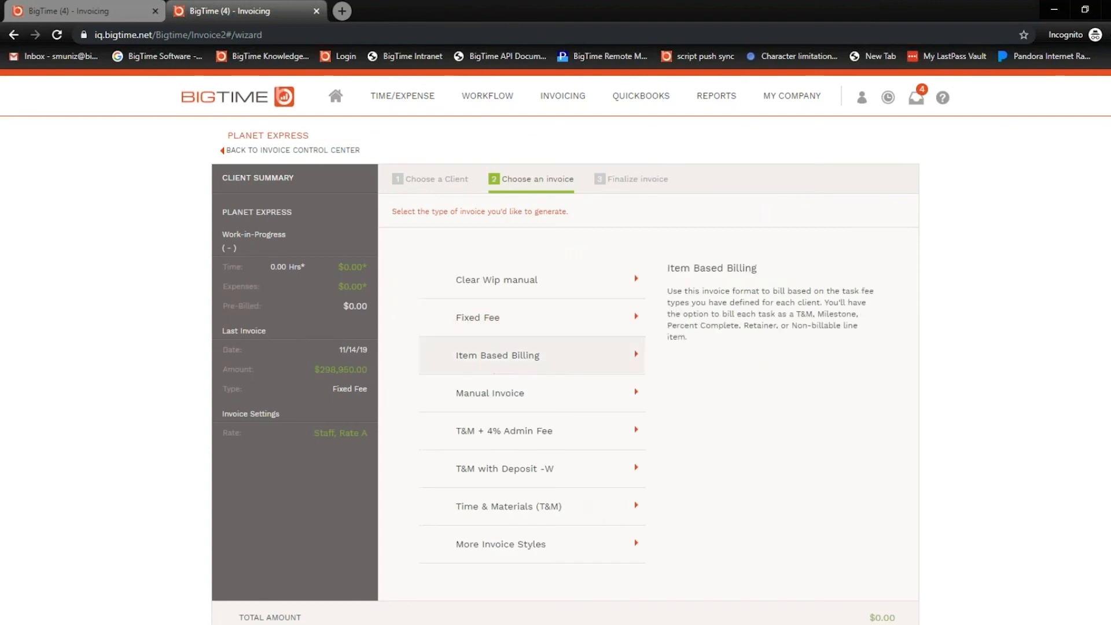
click(873, 624)
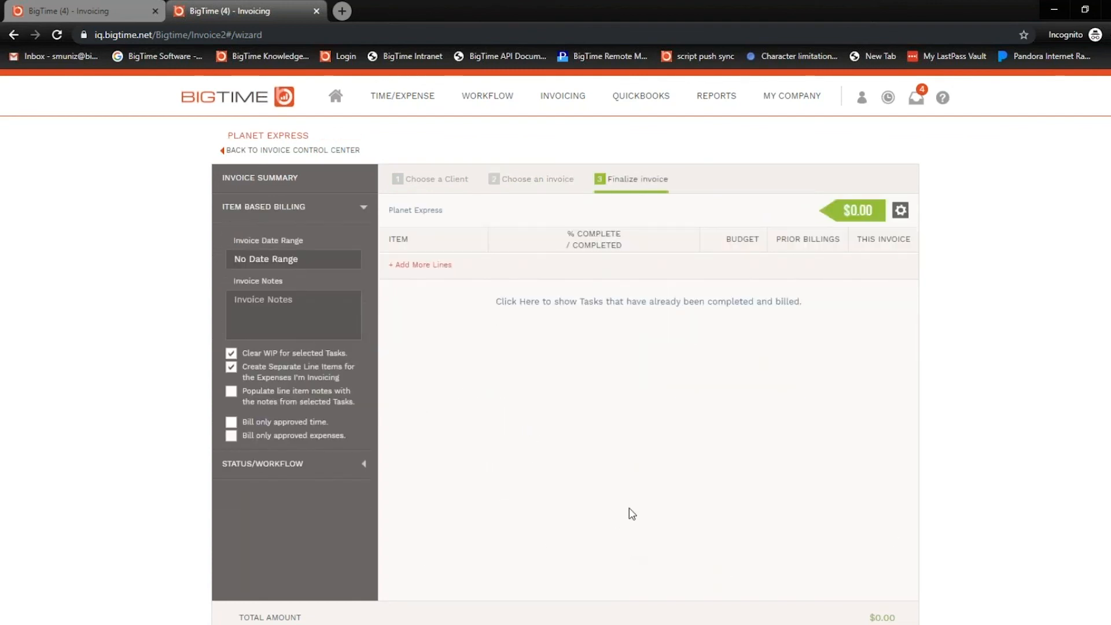
Step: Show the already completed and billed tasks, include Initial Meeting with an invoice amount of 600, and create the invoice
click(564, 302)
click(392, 264)
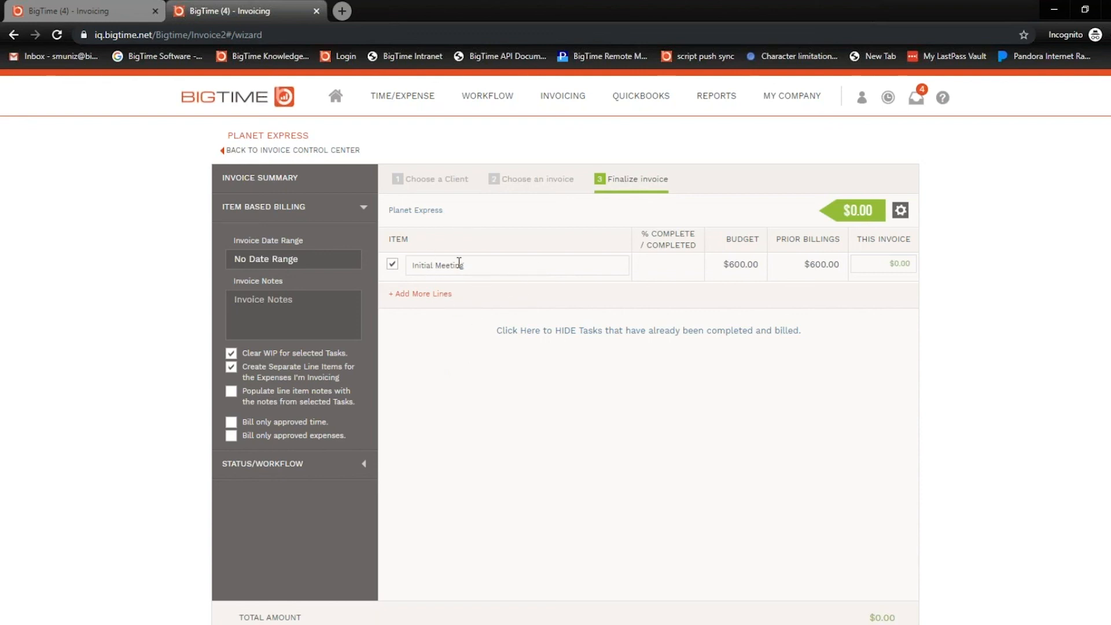
click(856, 262)
key(ctrl+a)
text(600)
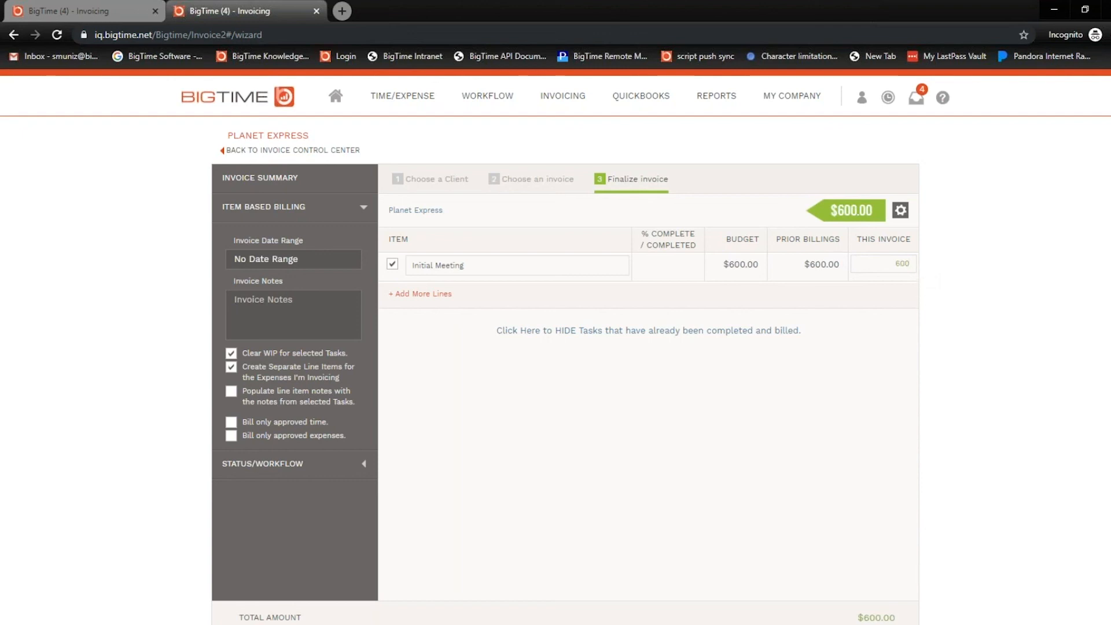
click(384, 622)
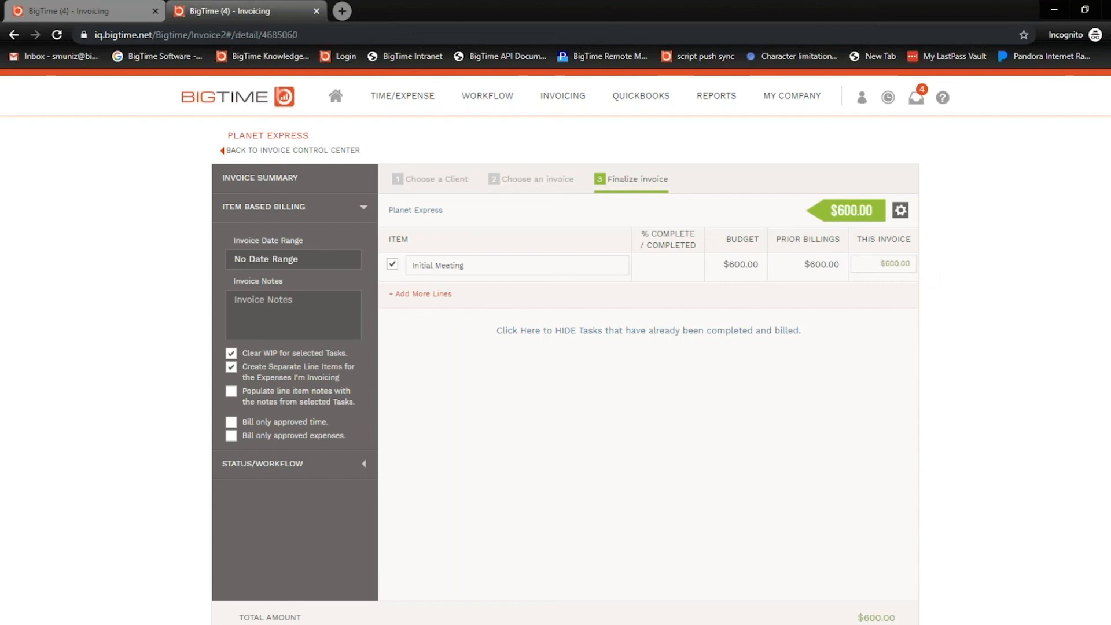